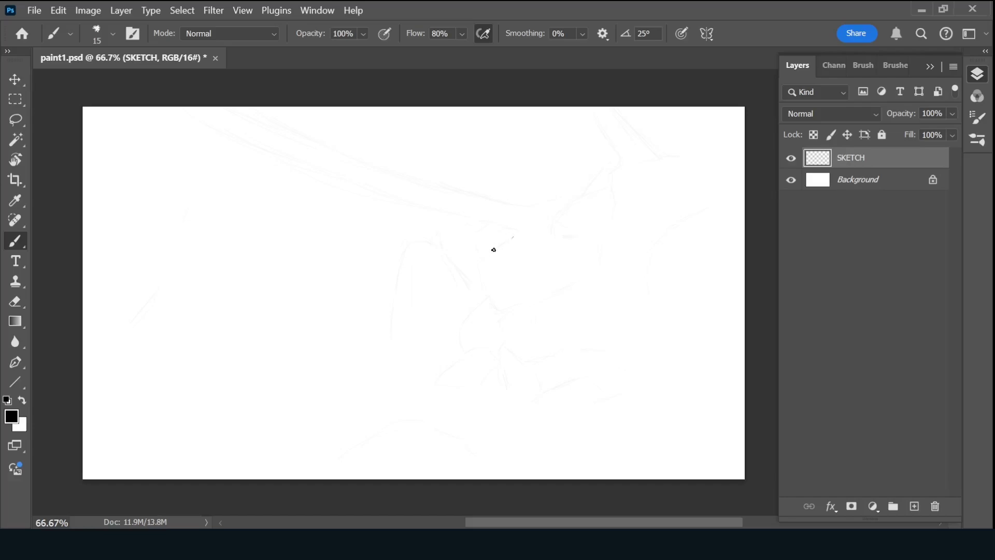
Sketch the rock's curved outline and diagonal ridge down to ground lines at its base.
left_click_drag(511, 241, 490, 288)
left_click_drag(539, 223, 622, 163)
left_click_drag(538, 221, 511, 240)
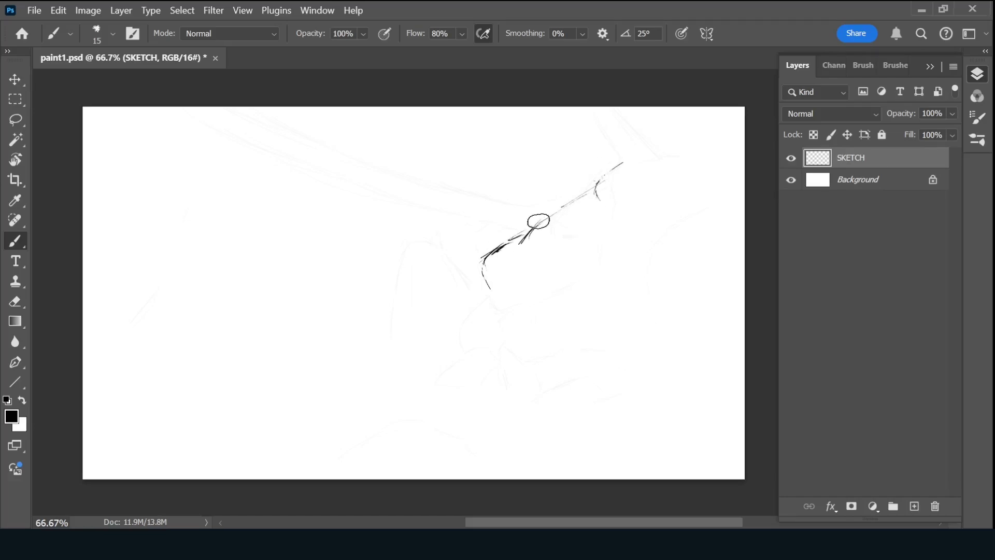
left_click_drag(497, 287, 467, 314)
left_click_drag(478, 348, 454, 363)
left_click_drag(445, 367, 430, 379)
left_click_drag(392, 402, 562, 393)
mouse_move(470, 389)
left_mouse_down()
mouse_move(563, 386)
mouse_move(612, 403)
left_mouse_up()
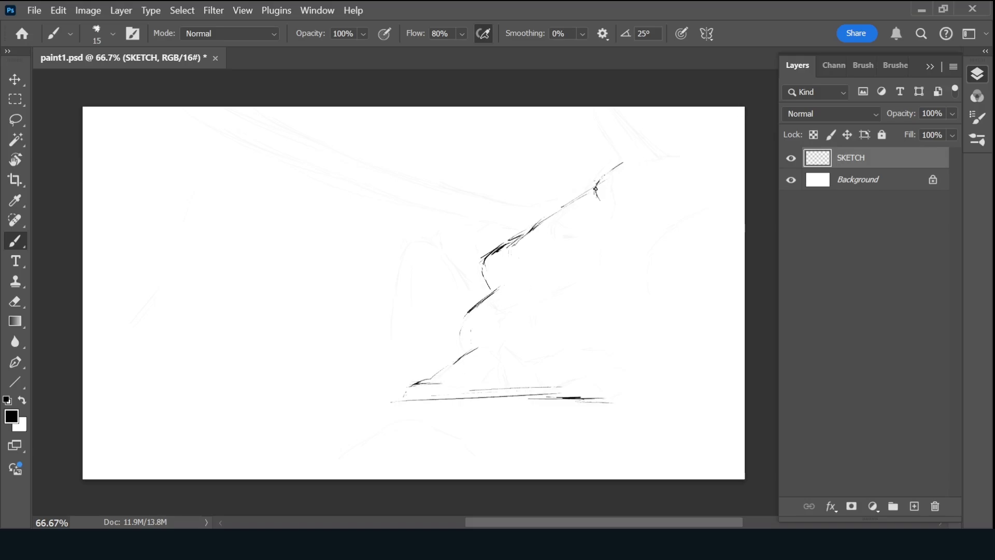
Draw the long diagonal lines of the overhead arch, undoing rough strokes.
left_click_drag(241, 107, 510, 208)
mouse_move(199, 109)
left_mouse_down()
mouse_move(492, 243)
mouse_move(476, 264)
left_mouse_up()
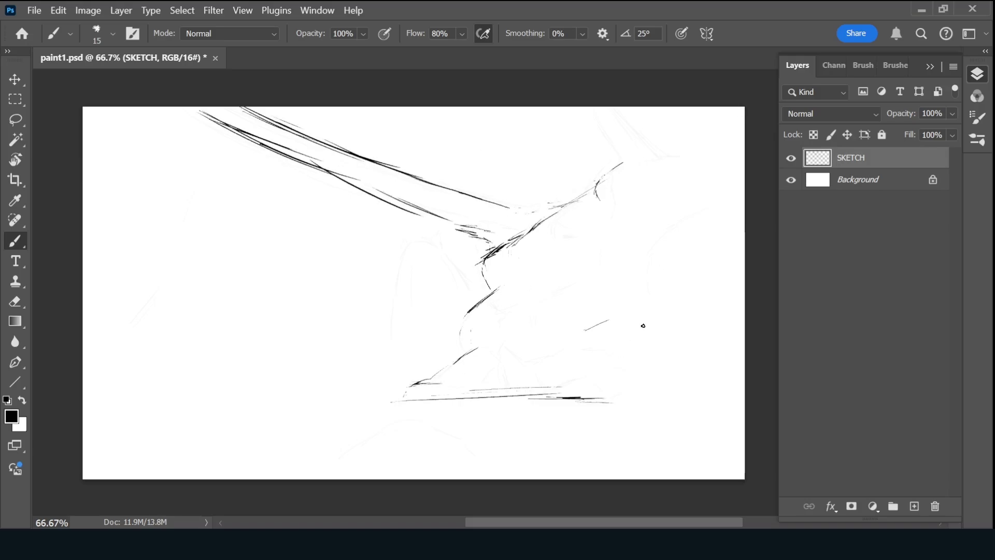
key("ctrl+z")
key("ctrl+z")
key("ctrl+z")
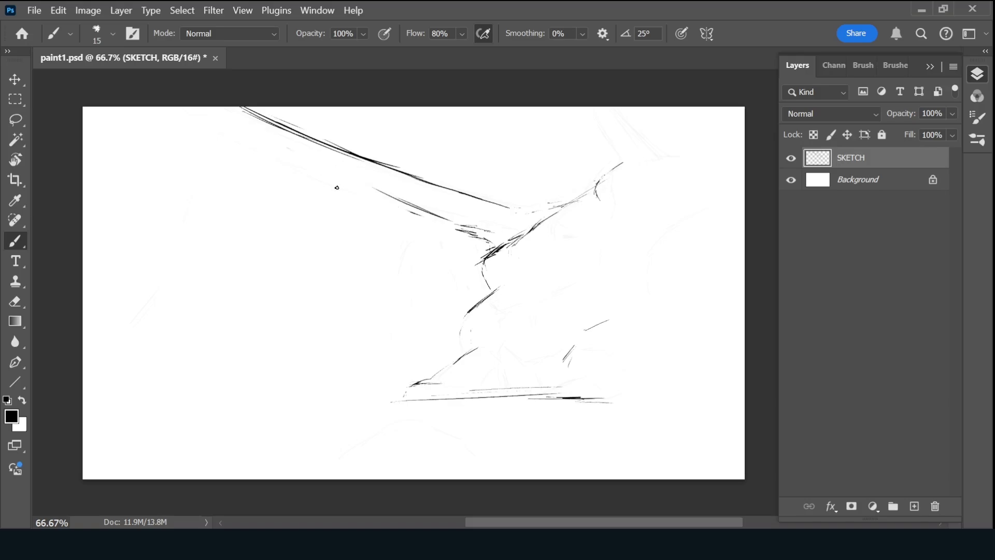
left_click_drag(204, 120, 310, 169)
mouse_move(181, 107)
left_mouse_down()
mouse_move(358, 197)
mouse_move(467, 230)
left_mouse_up()
key("ctrl+z")
Darken the arch where it meets the rock and sketch its curved underside.
left_click_drag(407, 220, 493, 254)
mouse_move(511, 208)
left_mouse_down()
mouse_move(402, 172)
mouse_move(526, 204)
left_mouse_up()
left_click_drag(431, 180, 596, 191)
left_click_drag(386, 166, 473, 195)
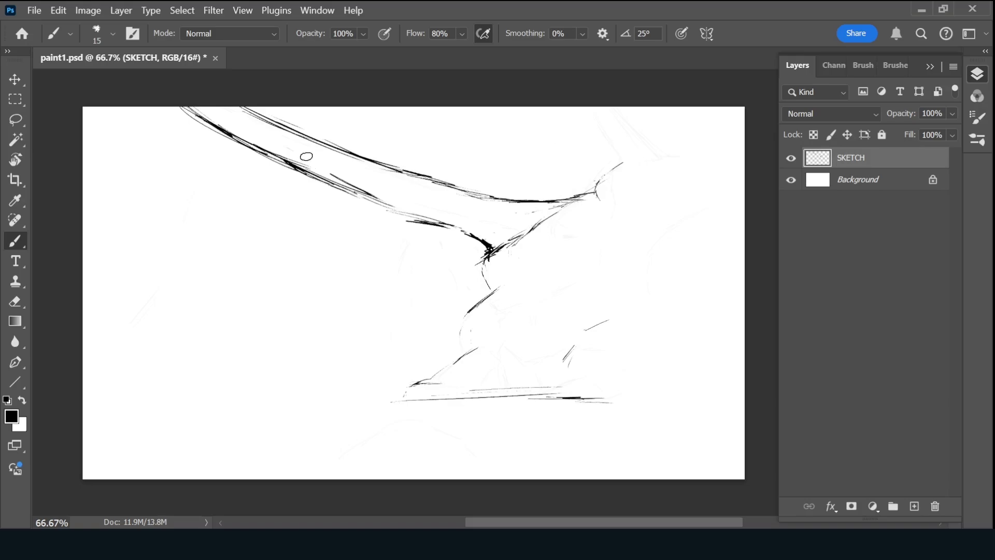
Reinforce and thicken the upper arch line toward the top-left corner.
left_click_drag(243, 107, 393, 171)
left_click_drag(283, 121, 364, 158)
left_click_drag(241, 107, 414, 175)
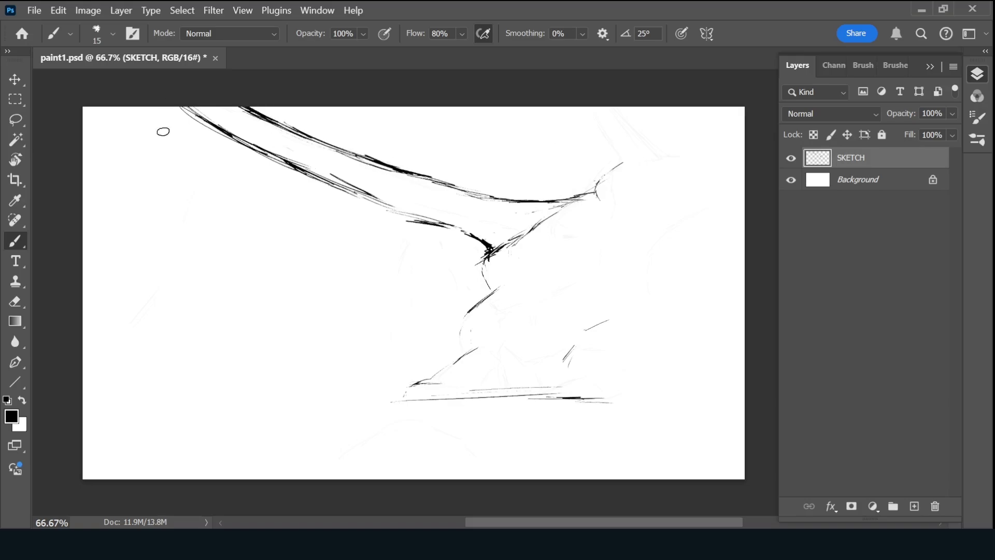
left_click_drag(182, 107, 281, 167)
key("ctrl+z")
left_click_drag(194, 110, 262, 146)
left_click_drag(190, 106, 311, 172)
Draw bold lines from the top-right edge down the right side of the rock.
left_click_drag(581, 107, 619, 158)
mouse_move(626, 107)
left_mouse_down()
mouse_move(661, 153)
mouse_move(731, 166)
left_mouse_up()
key("ctrl+z")
Rework the junction under the arch with connecting and detail strokes.
key("ctrl+z")
mouse_move(582, 107)
left_mouse_down()
mouse_move(617, 164)
mouse_move(596, 184)
mouse_move(601, 202)
left_mouse_up()
left_click_drag(610, 215, 617, 238)
left_click_drag(616, 164, 596, 187)
left_click_drag(613, 228, 630, 256)
left_click_drag(490, 252, 514, 247)
mouse_move(579, 213)
left_mouse_down()
mouse_move(547, 239)
mouse_move(530, 234)
mouse_move(572, 202)
left_mouse_up()
key("ctrl+z")
left_click_drag(598, 183, 563, 206)
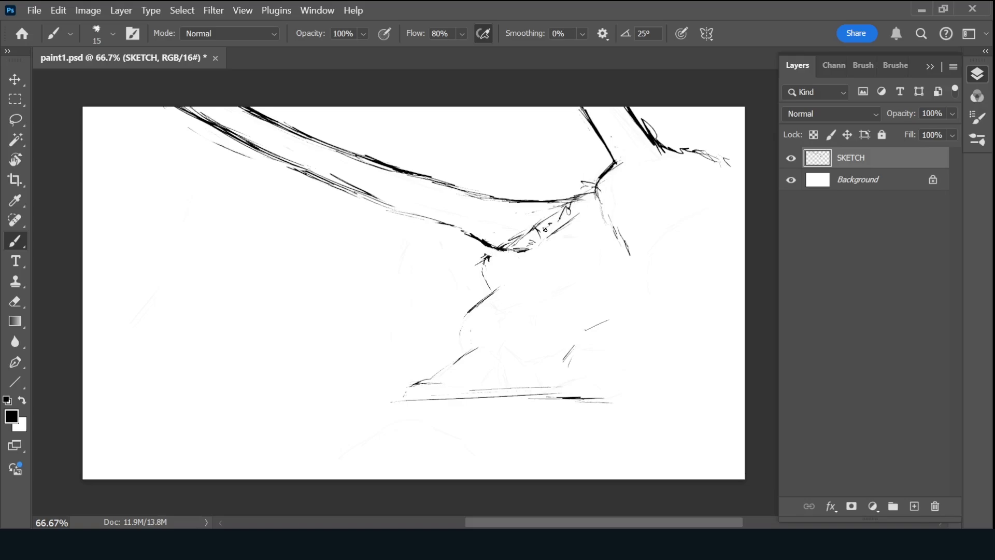
left_click_drag(498, 286, 513, 249)
Retrace the rock's left contour, add facet marks and hatch a ledge on the right slope.
left_click_drag(466, 349, 464, 318)
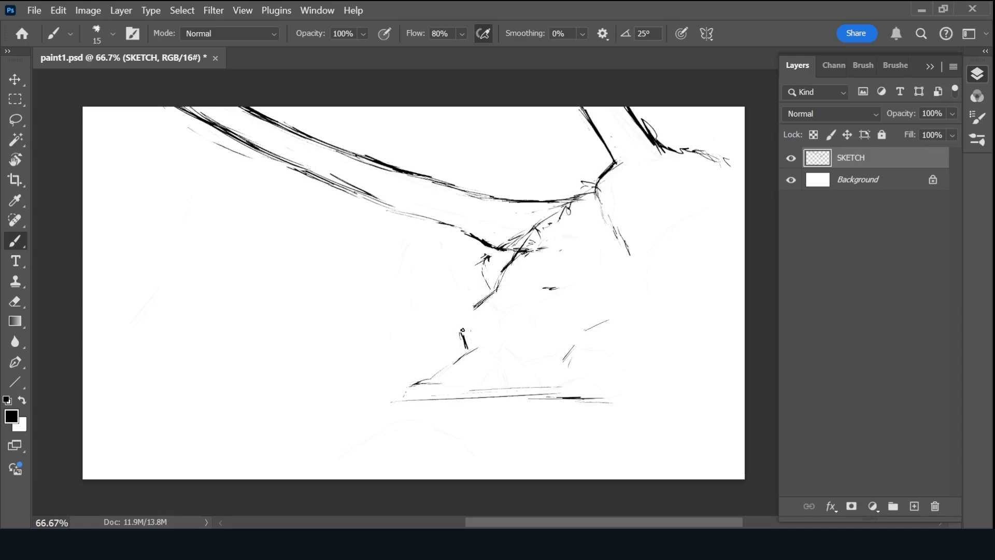
left_click_drag(473, 310, 465, 346)
mouse_move(502, 316)
left_mouse_down()
mouse_move(484, 339)
mouse_move(535, 332)
left_mouse_up()
mouse_move(502, 356)
left_mouse_down()
mouse_move(517, 354)
mouse_move(474, 346)
left_mouse_up()
left_click_drag(496, 348, 537, 343)
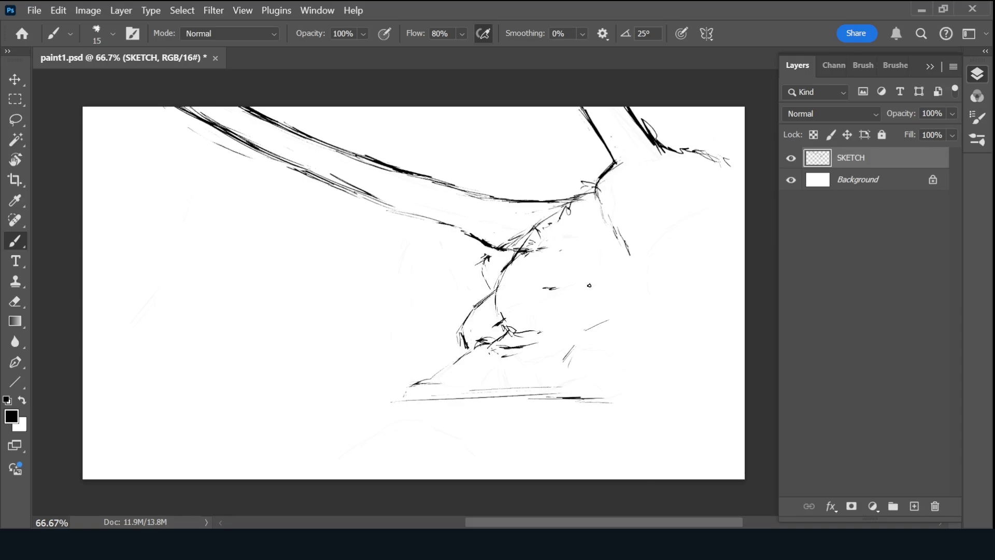
key("ctrl+z")
key("ctrl+z")
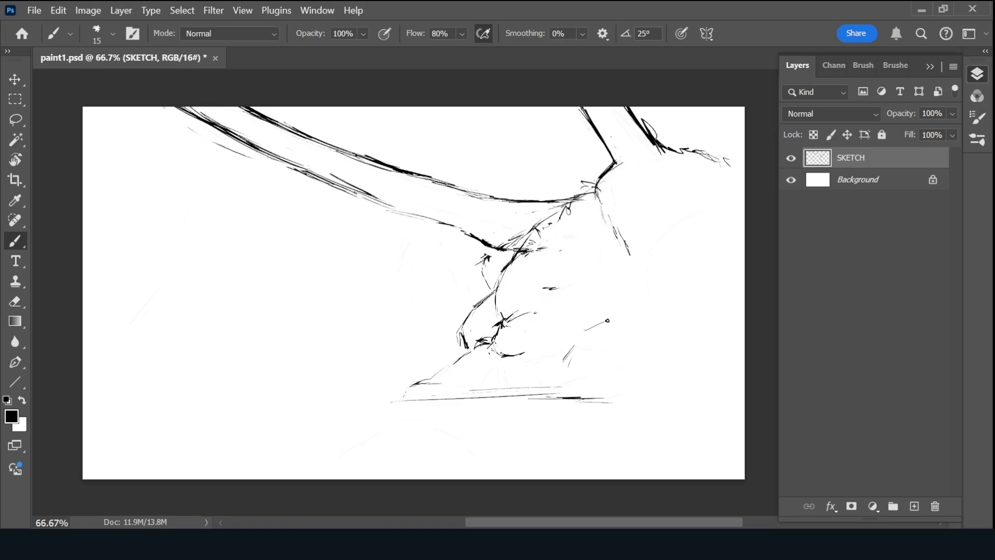
left_click_drag(608, 320, 644, 308)
left_click_drag(627, 311, 553, 385)
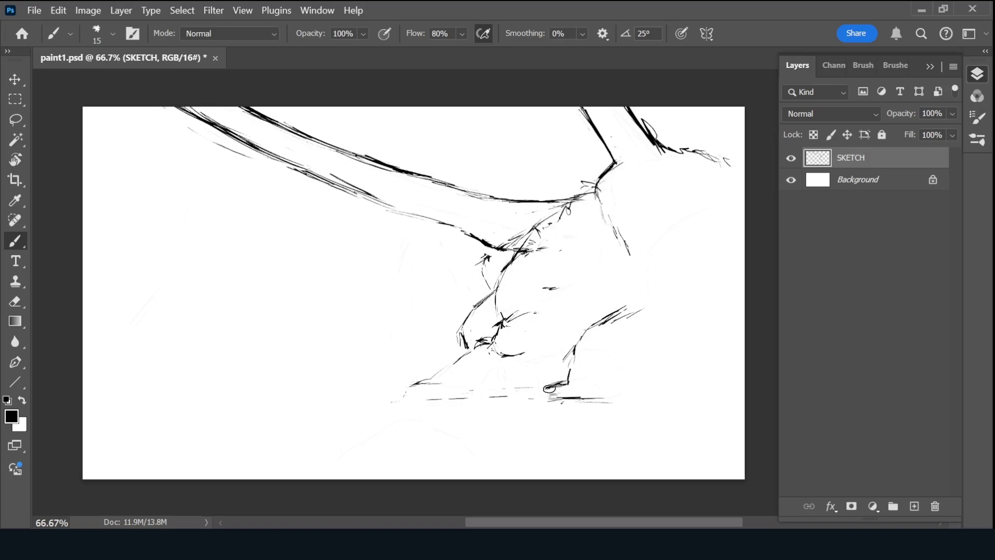
Add strokes along the rock's base, the right slope and the right ridge line.
left_click_drag(396, 401, 566, 376)
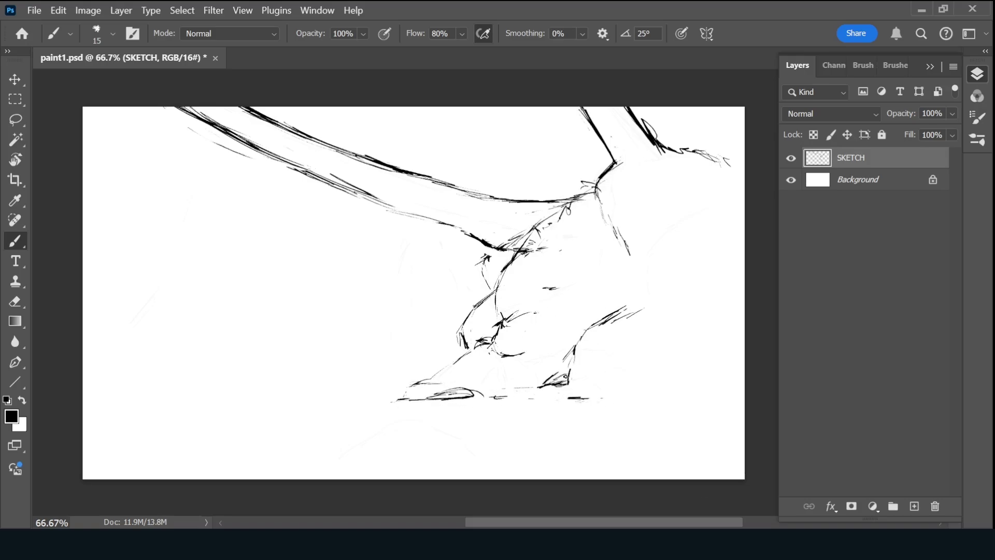
left_click_drag(342, 405, 505, 410)
left_click_drag(552, 413, 601, 416)
left_click_drag(663, 271, 648, 295)
left_click_drag(698, 252, 672, 265)
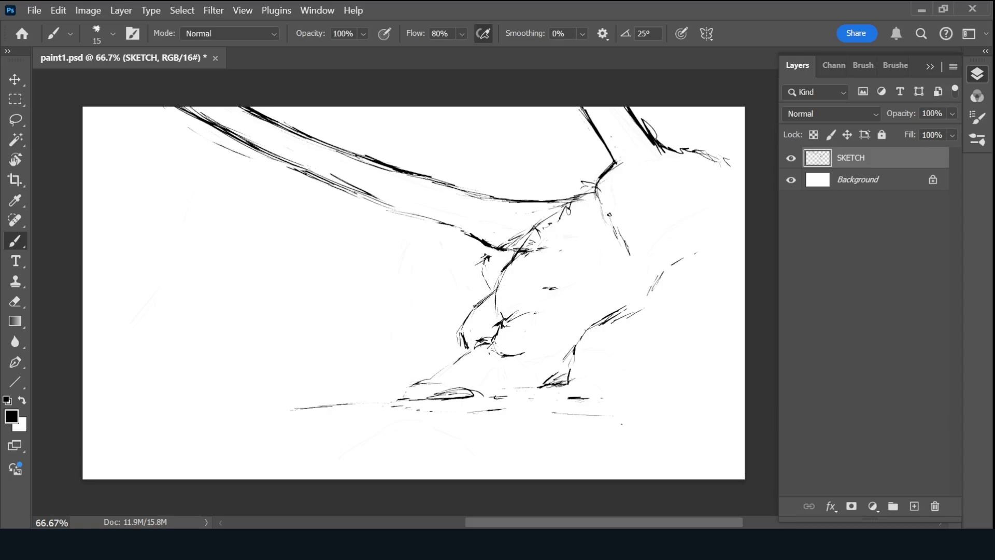
left_click_drag(612, 207, 624, 256)
mouse_move(665, 145)
left_mouse_down()
mouse_move(745, 125)
mouse_move(715, 165)
mouse_move(669, 148)
left_mouse_up()
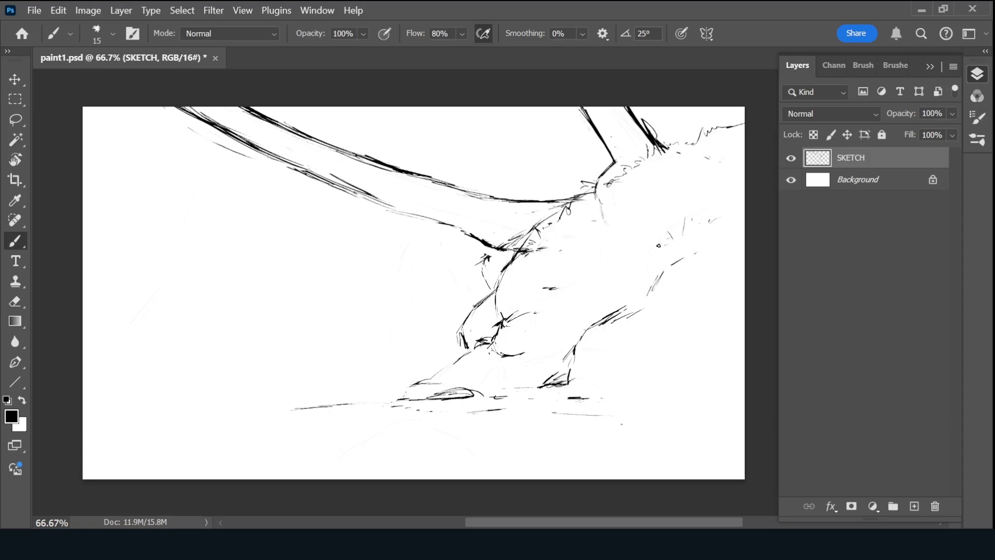
Scribble fur-like texture across the right hillside.
left_click_drag(661, 244, 648, 262)
left_click_drag(718, 217, 735, 197)
left_click_drag(658, 262, 640, 280)
left_click_drag(648, 293, 687, 277)
left_click_drag(739, 187, 741, 212)
left_click_drag(706, 202, 695, 225)
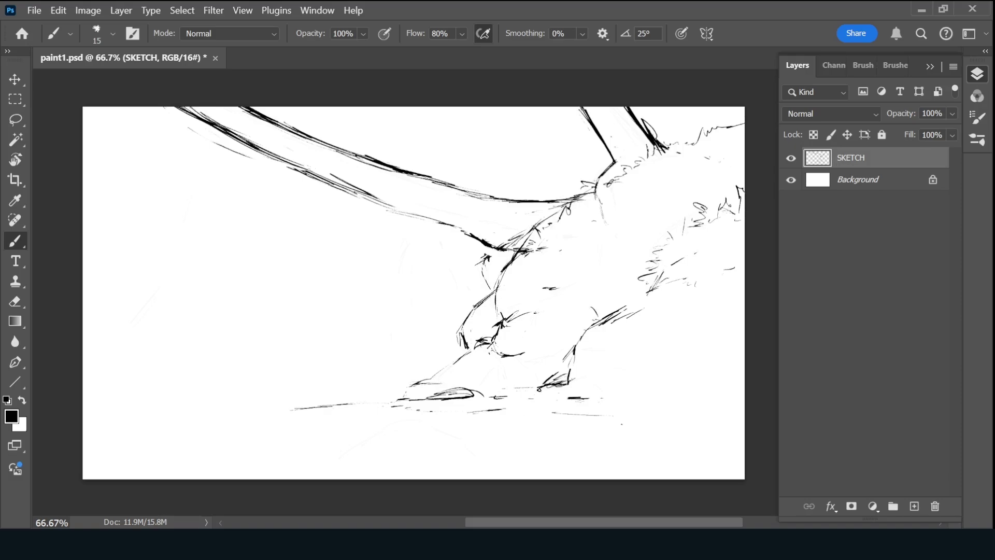
left_click_drag(441, 384, 540, 381)
Sketch the left pillar descending from the top edge, undoing heavy strokes.
mouse_move(196, 108)
left_mouse_down()
mouse_move(168, 186)
mouse_move(110, 290)
left_mouse_up()
left_click_drag(176, 165, 82, 319)
left_click_drag(185, 150, 145, 231)
key("ctrl+z")
mouse_move(177, 170)
left_mouse_down()
mouse_move(160, 193)
mouse_move(103, 203)
mouse_move(83, 327)
left_mouse_up()
key("ctrl+z")
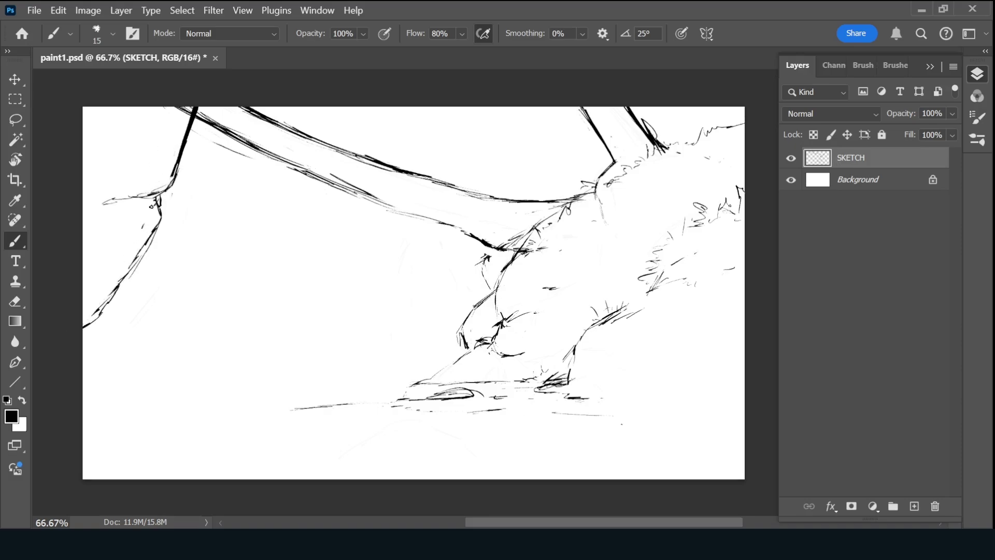
Draw low ground lines under the rock extending to the right edge.
left_click_drag(506, 410, 665, 421)
mouse_move(666, 355)
left_mouse_down()
mouse_move(745, 330)
mouse_move(591, 408)
left_mouse_up()
left_click_drag(666, 407, 745, 411)
left_click_drag(697, 332, 744, 323)
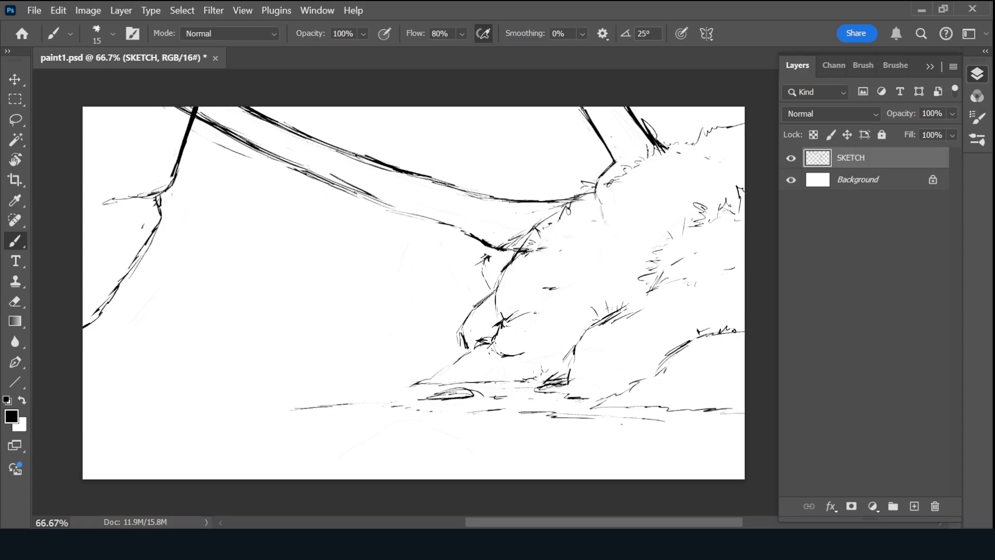
mouse_move(516, 233)
left_mouse_down()
mouse_move(490, 260)
mouse_move(485, 293)
left_mouse_up()
key("ctrl+z")
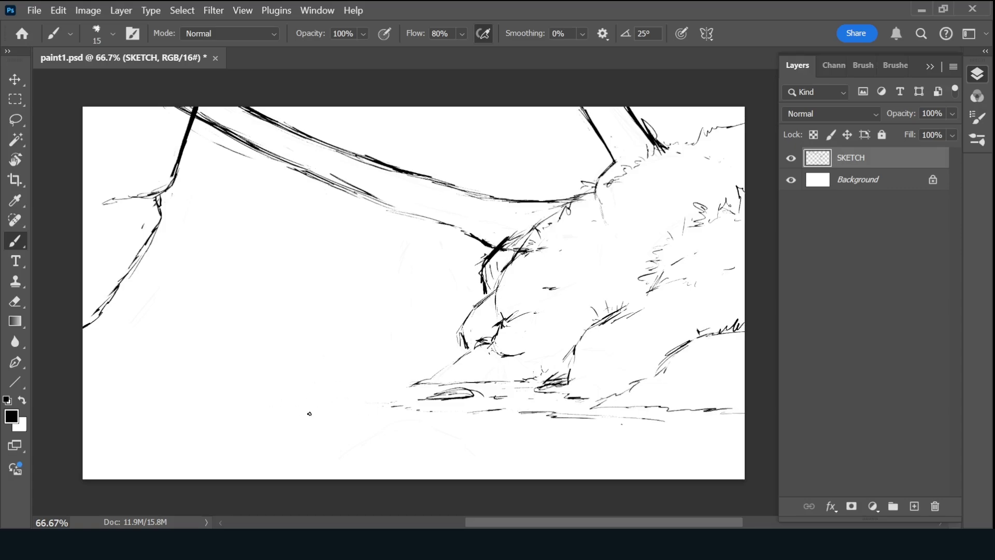
left_click_drag(366, 403, 344, 404)
left_click_drag(346, 411, 486, 409)
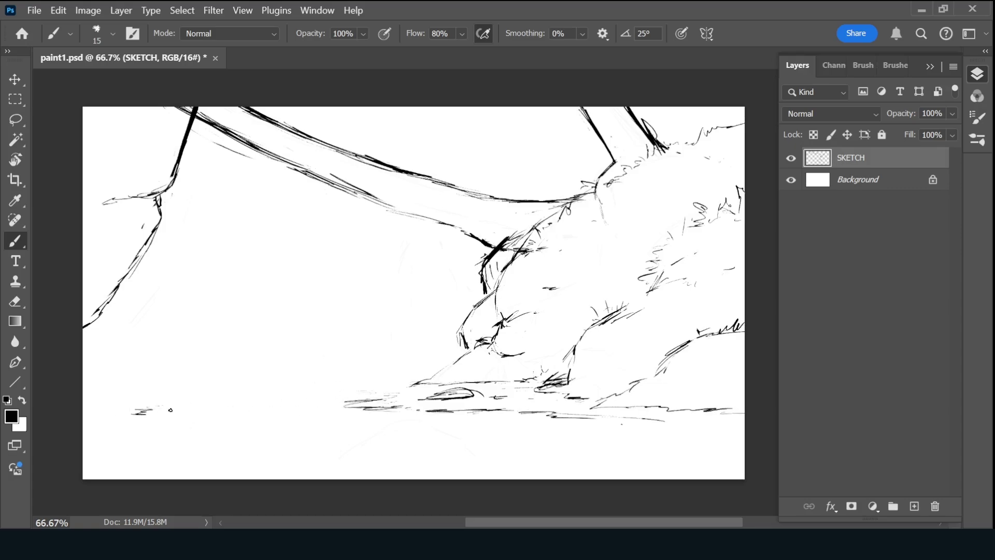
Sketch the left shoreline with zigzag edges and ripple strokes.
left_click_drag(155, 412, 239, 403)
left_click_drag(144, 412, 168, 418)
left_click_drag(176, 457, 448, 477)
left_click_drag(229, 439, 134, 414)
mouse_move(251, 406)
left_mouse_down()
mouse_move(354, 385)
mouse_move(291, 390)
left_mouse_up()
mouse_move(281, 391)
left_mouse_down()
mouse_move(258, 394)
mouse_move(398, 390)
left_mouse_up()
left_click_drag(348, 387, 391, 386)
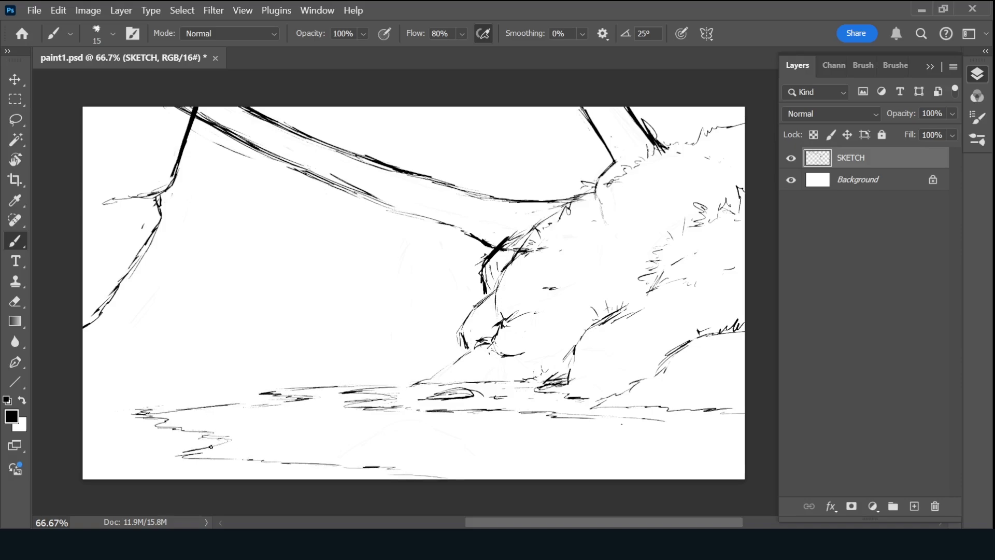
Add long lower-left shoreline strokes and an arc for a distant rock.
left_click_drag(84, 380, 135, 436)
mouse_move(91, 475)
left_mouse_down()
mouse_move(244, 452)
mouse_move(280, 461)
left_mouse_up()
left_click_drag(280, 478, 303, 472)
left_click_drag(93, 477, 208, 456)
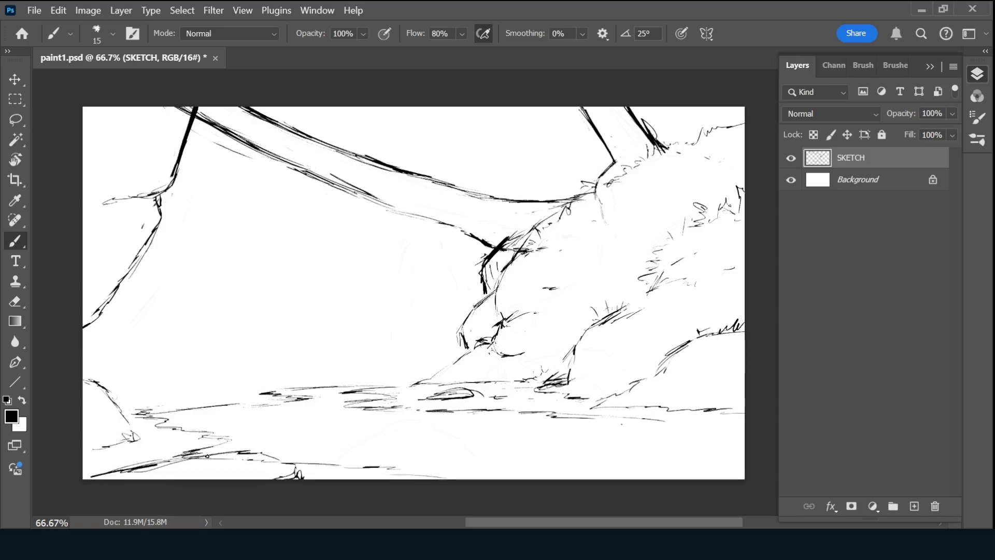
left_click_drag(663, 306, 687, 322)
left_click_drag(591, 248, 641, 213)
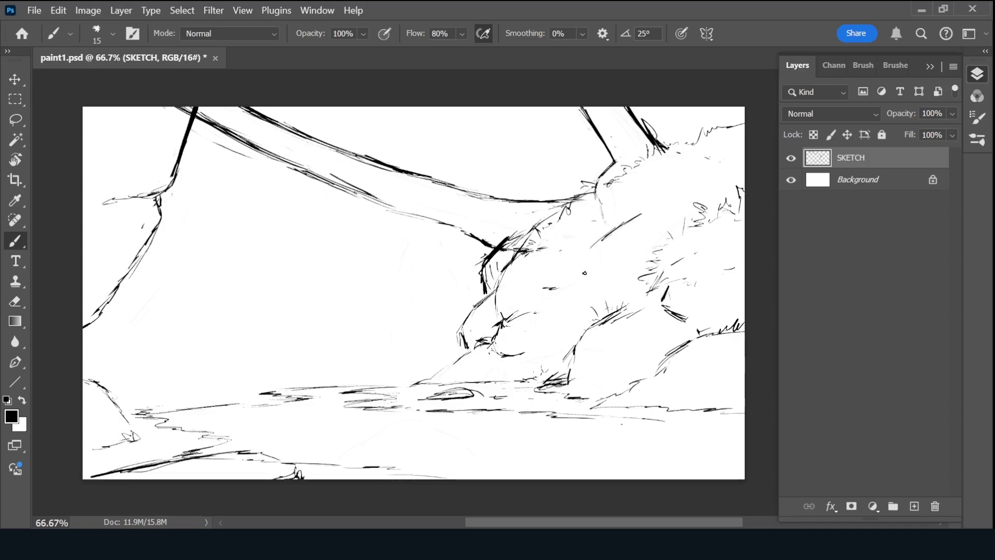
mouse_move(342, 258)
left_mouse_down()
mouse_move(386, 256)
mouse_move(334, 265)
left_mouse_up()
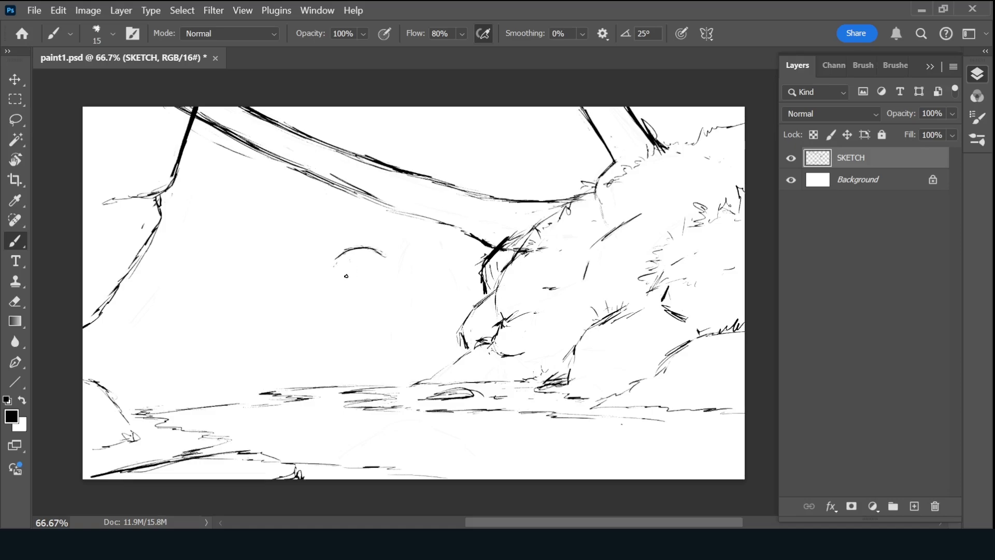
Shape the distant rock with arcs and curved strokes across the middle.
left_click_drag(390, 281, 415, 321)
left_click_drag(352, 271, 352, 316)
mouse_move(320, 287)
left_mouse_down()
mouse_move(387, 279)
mouse_move(441, 328)
mouse_move(476, 343)
left_mouse_up()
left_click_drag(401, 297, 430, 326)
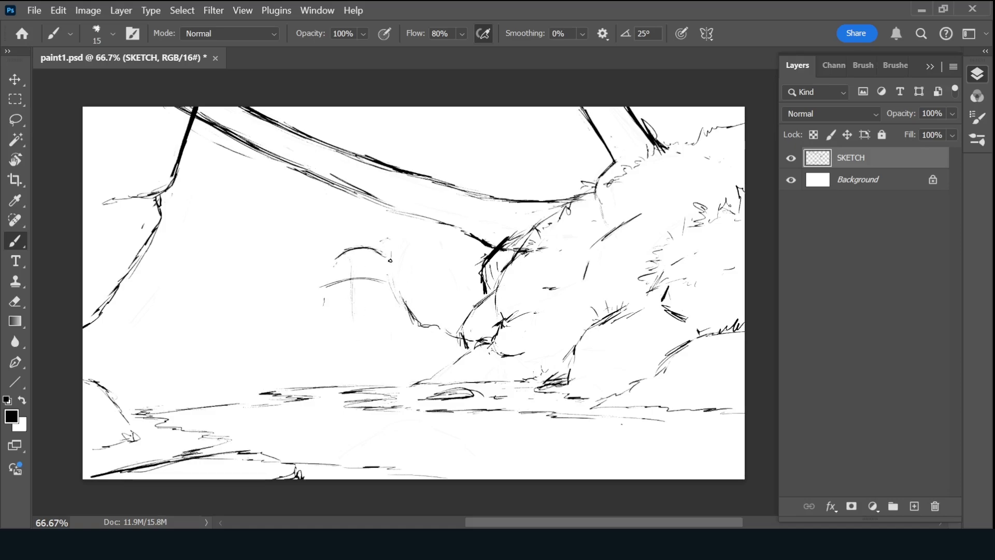
left_click_drag(390, 260, 322, 303)
Add thin horizontal ground lines across the lower left toward the centre.
left_click_drag(161, 356, 286, 378)
left_click_drag(90, 348, 189, 383)
left_click_drag(288, 377, 383, 385)
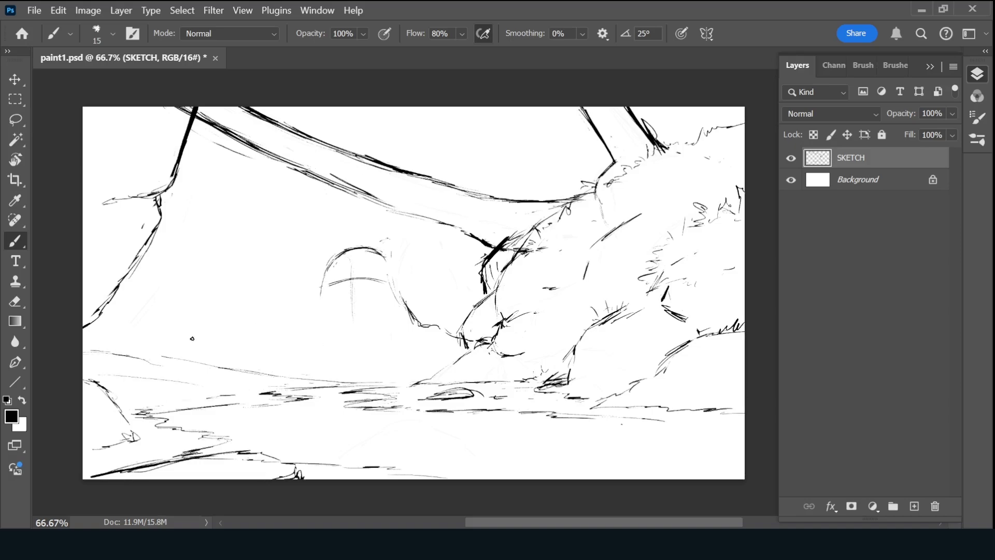
left_click_drag(90, 340, 175, 362)
left_click_drag(99, 370, 248, 394)
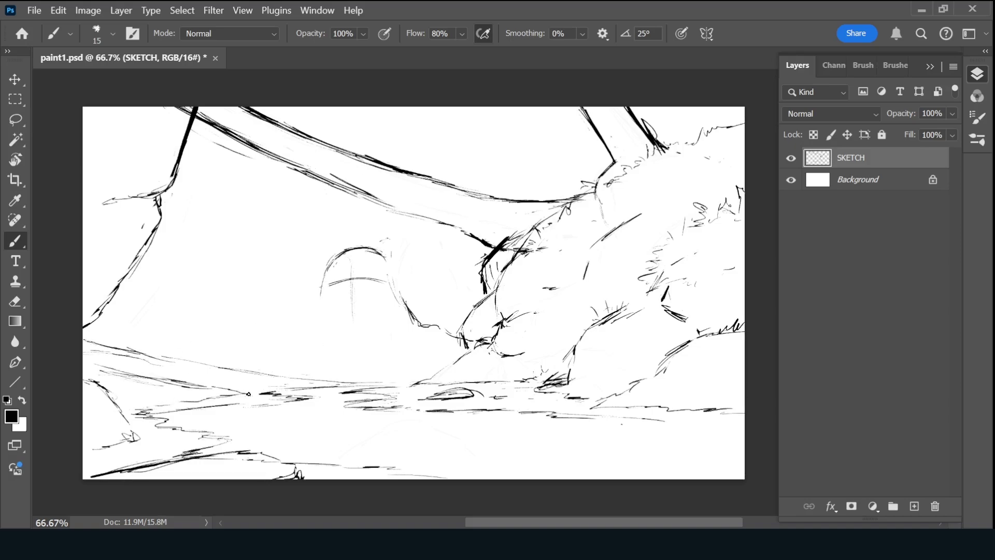
key("ctrl+z")
key("ctrl+z")
key("ctrl+z")
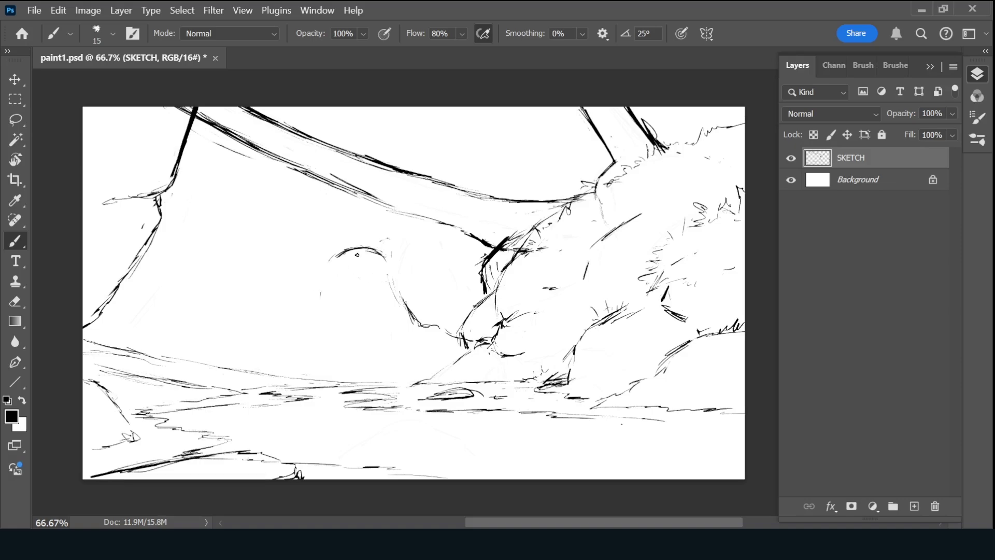
Redraw the distant rock's vertical line, crossing hook and base line.
left_click_drag(350, 250, 345, 327)
mouse_move(312, 285)
left_mouse_down()
mouse_move(388, 278)
mouse_move(386, 257)
left_mouse_up()
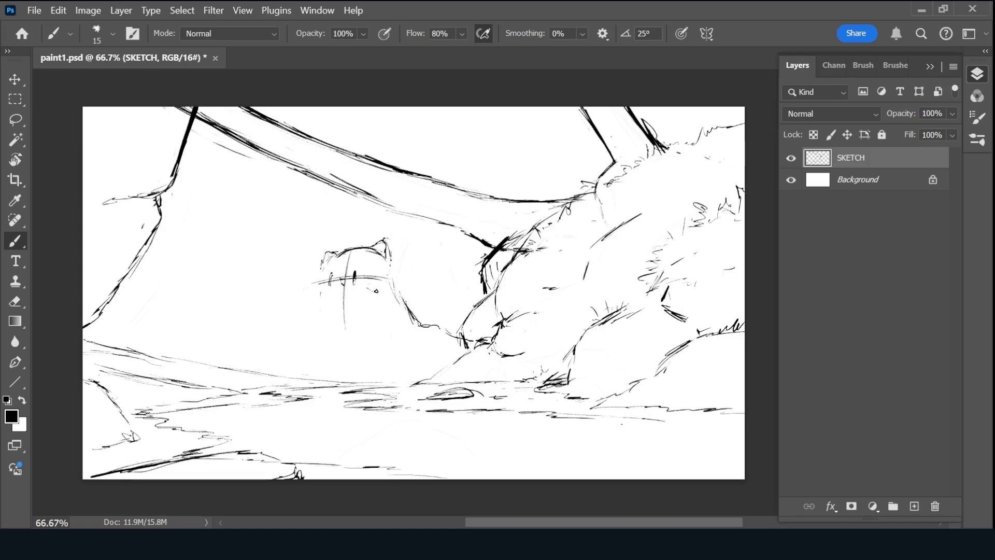
left_click_drag(277, 314, 343, 331)
left_click_drag(267, 316, 191, 305)
Build up the left pillar with long parallel and diagonal lines.
left_click_drag(175, 382, 246, 113)
left_click_drag(223, 193, 169, 386)
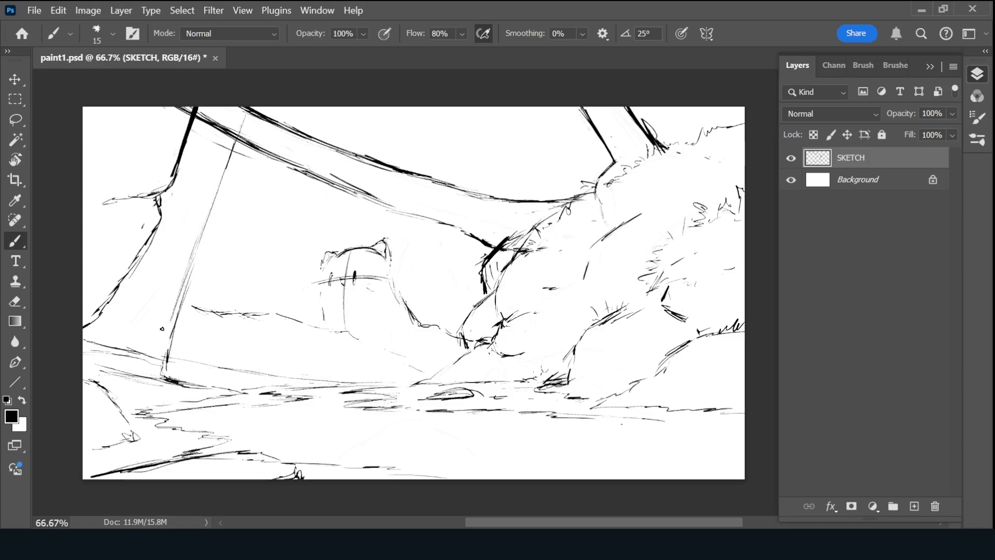
left_click_drag(158, 289, 138, 357)
mouse_move(154, 310)
left_mouse_down()
mouse_move(117, 377)
mouse_move(110, 368)
left_mouse_up()
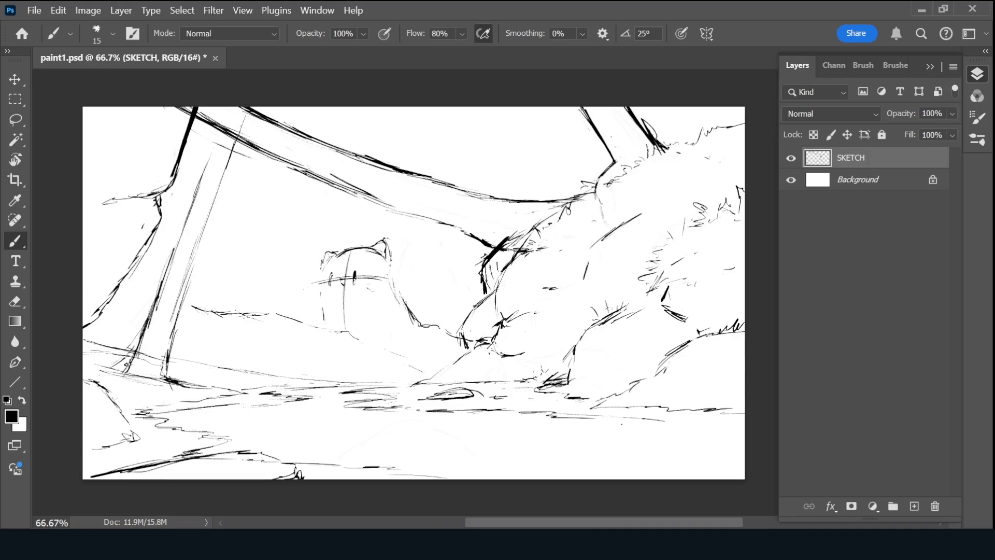
left_click_drag(210, 156, 125, 366)
left_click_drag(137, 346, 92, 372)
left_click_drag(215, 145, 248, 79)
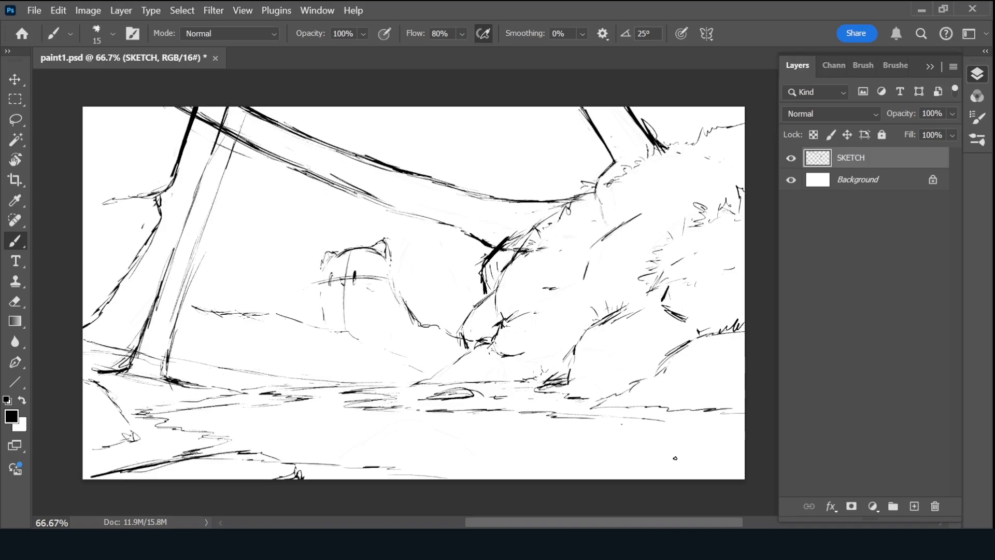
left_click_drag(232, 143, 167, 361)
left_click_drag(196, 312, 126, 263)
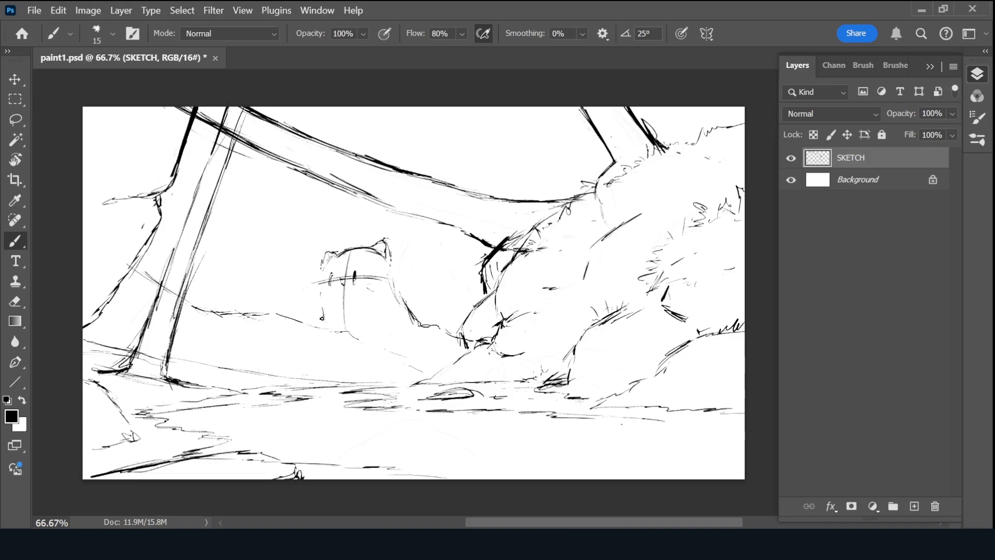
Hatch thin vertical strokes on the wall between the pillar and central rock.
left_click_drag(248, 239, 226, 345)
left_click_drag(263, 314, 252, 369)
left_click_drag(270, 253, 269, 286)
left_click_drag(276, 205, 266, 240)
left_click_drag(237, 264, 232, 290)
left_click_drag(229, 224, 195, 360)
left_click_drag(248, 193, 222, 257)
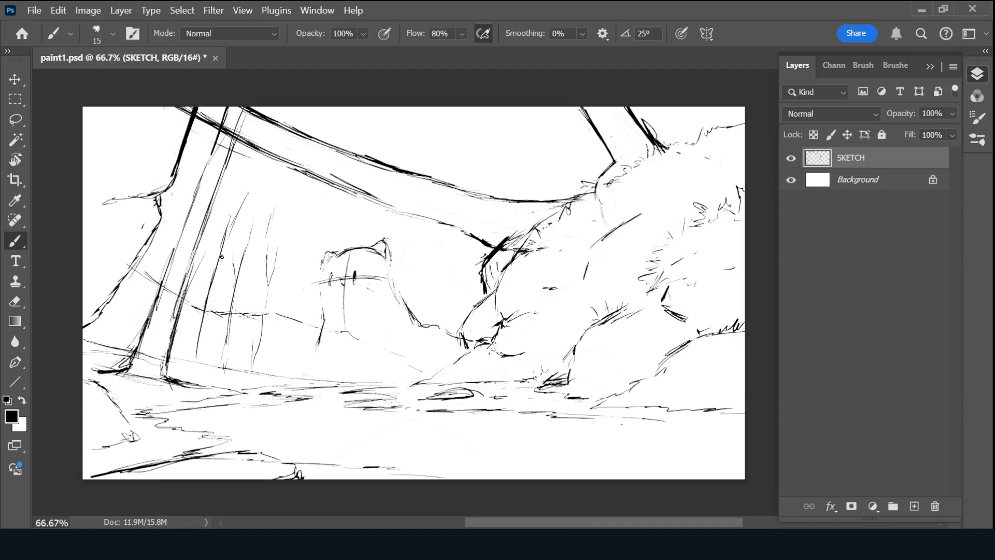
left_click_drag(442, 364, 420, 238)
Add diagonal strokes on the pillar's left edge, a right ground line and scattered short strokes.
left_click_drag(107, 343, 133, 288)
mouse_move(113, 336)
left_mouse_down()
mouse_move(167, 216)
mouse_move(112, 360)
left_mouse_up()
left_click_drag(190, 186, 125, 312)
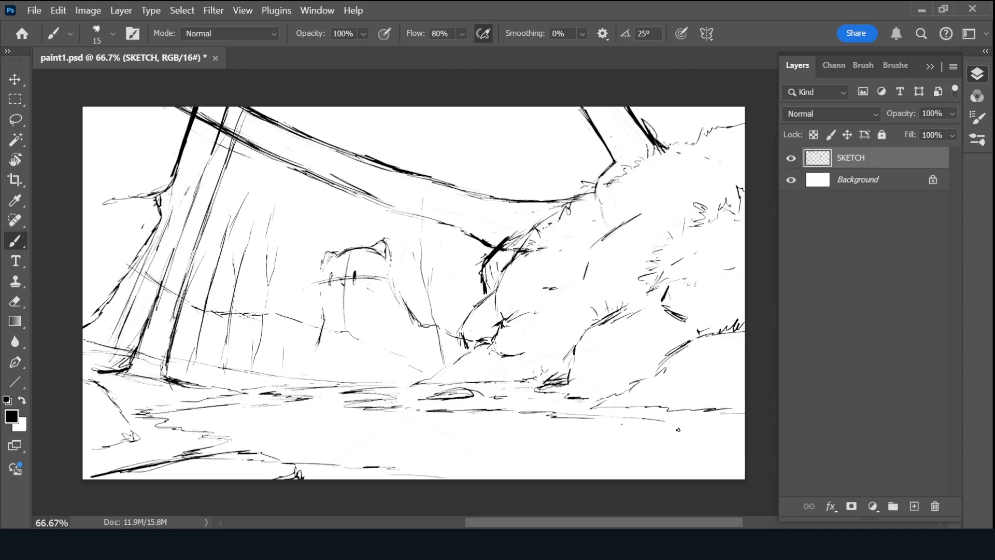
left_click_drag(679, 430, 758, 428)
left_click_drag(408, 382, 406, 338)
left_click_drag(314, 361, 312, 379)
left_click_drag(690, 103, 688, 142)
left_click_drag(557, 146, 568, 198)
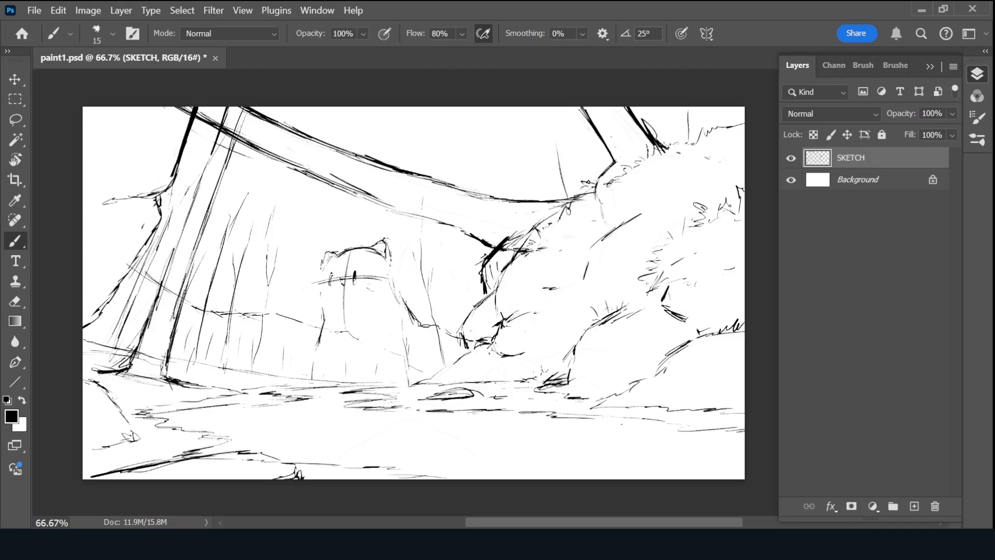
Lower the SKETCH layer's opacity and add a new layer beneath it named SKY.
left_click_drag(953, 113, 914, 126)
left_click(914, 506, "ctrl")
double_click(850, 180)
type("SKY")
key("Return")
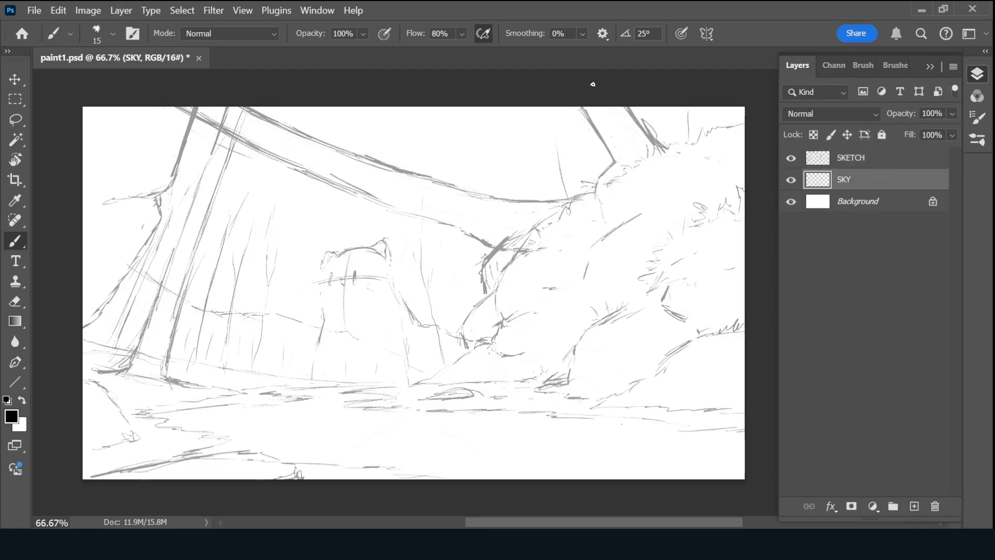
Fill the SKY layer with cyan and lay a turquoise gradient across it.
key("alt+BackSpace")
key("g")
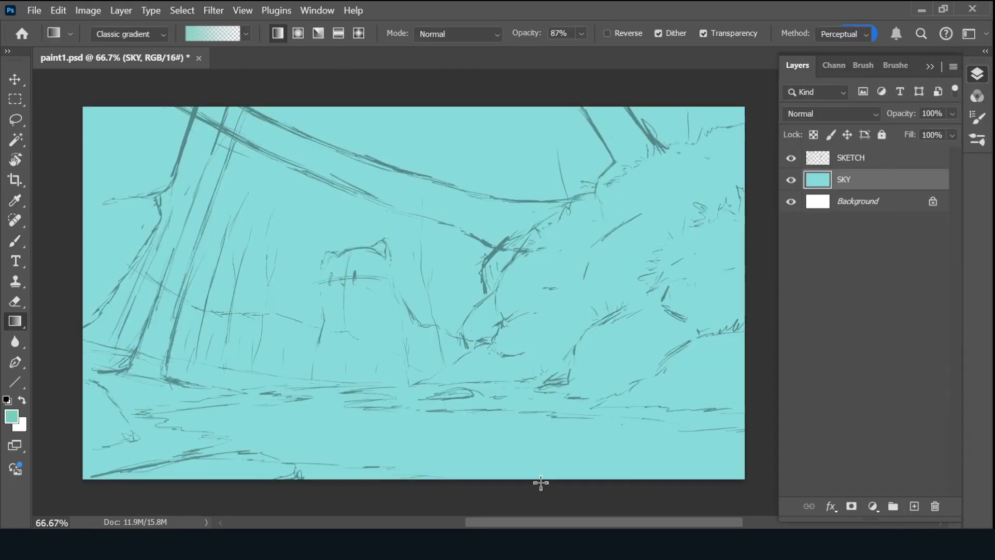
left_click_drag(541, 482, 421, 214)
left_click_drag(366, 189, 469, 382)
Add a new layer above SKY named F_B_MOUNT.
key("b")
key("ctrl+shift+alt+n")
double_click(852, 180)
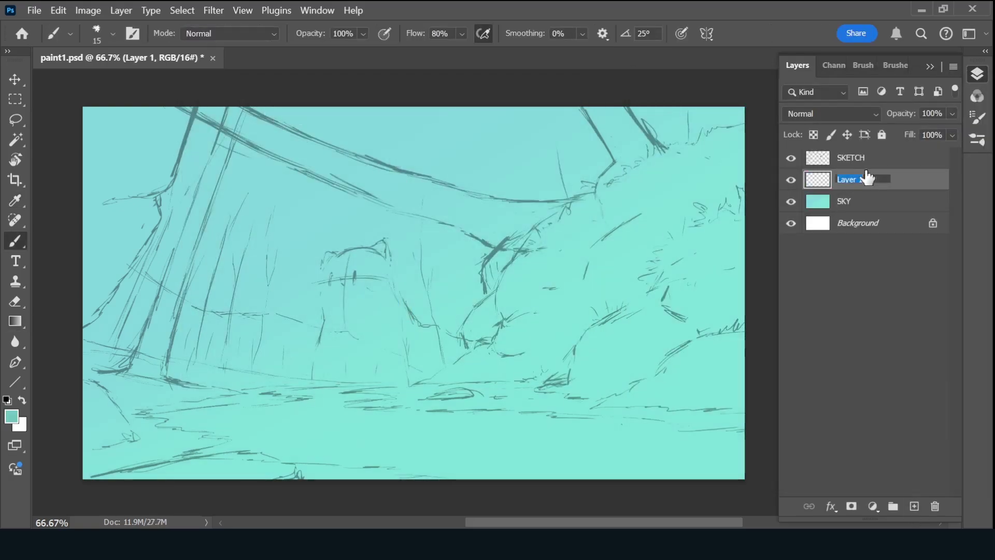
type("FG MOUNT")
key("Return")
Lasso the central mountain shape and fill it with darker teal.
key("l")
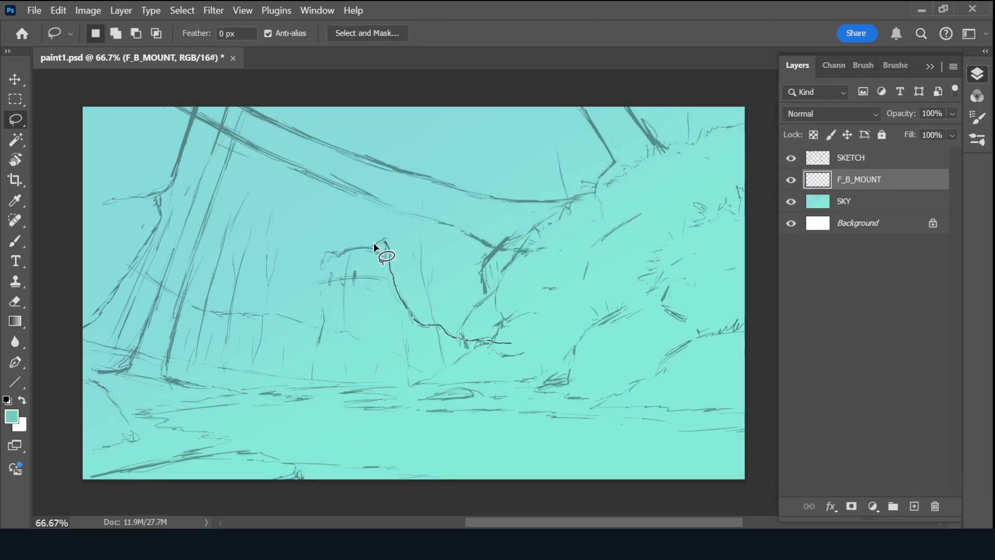
left_click_drag(383, 259, 309, 396)
key("alt+BackSpace")
key("ctrl+d")
Edit the gradient stop colours and redraw the turquoise gradient on the SKY layer.
key("alt+bracketleft")
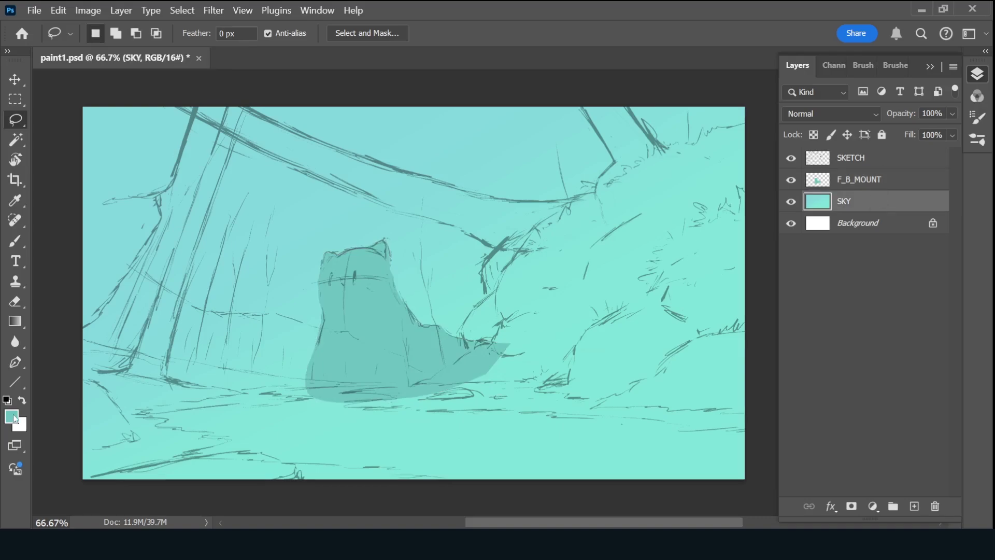
key("g")
left_click(124, 34)
left_click(720, 441)
left_click(307, 138)
left_click(516, 118)
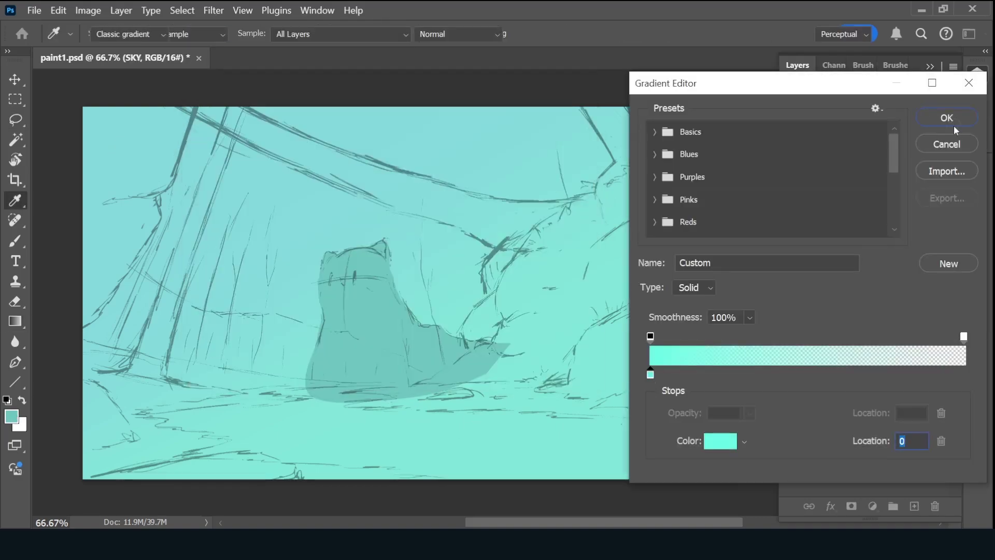
left_click(957, 129)
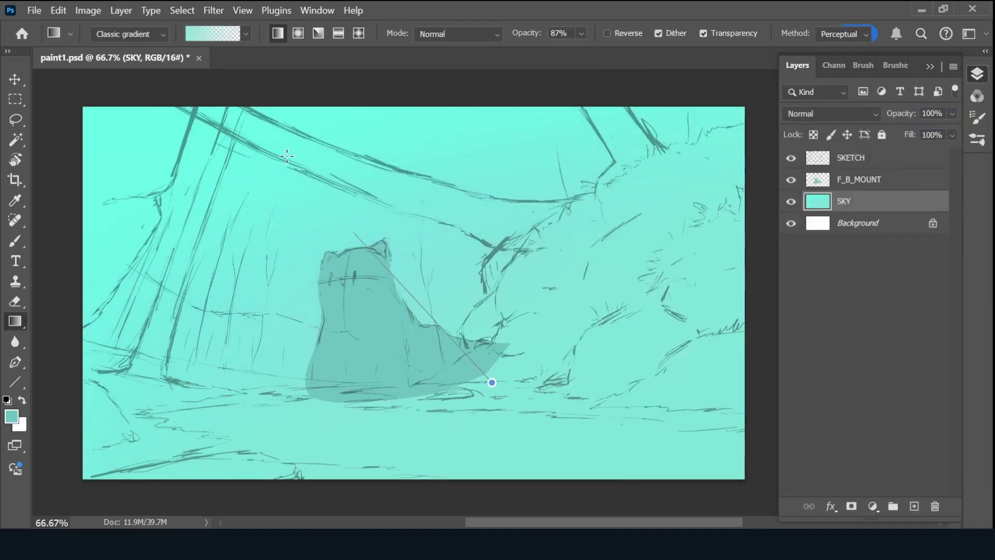
left_click(213, 34)
left_click(949, 113)
Add a new layer clipped to the mountain and name it LIGHT.
left_click(859, 179)
key("b")
key("ctrl+shift+alt+n")
double_click(860, 179)
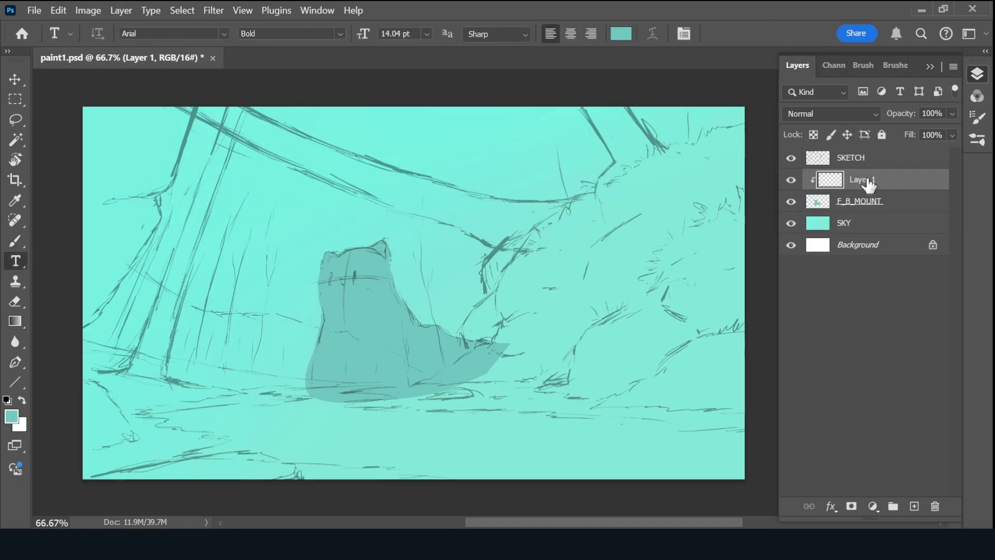
type("LIGHT")
key("ctrl+alt+g")
Pick a lighter aqua colour, hide the sketch, and choose the Ink 2 brush.
left_click(12, 416)
left_click(515, 118)
left_click(791, 158)
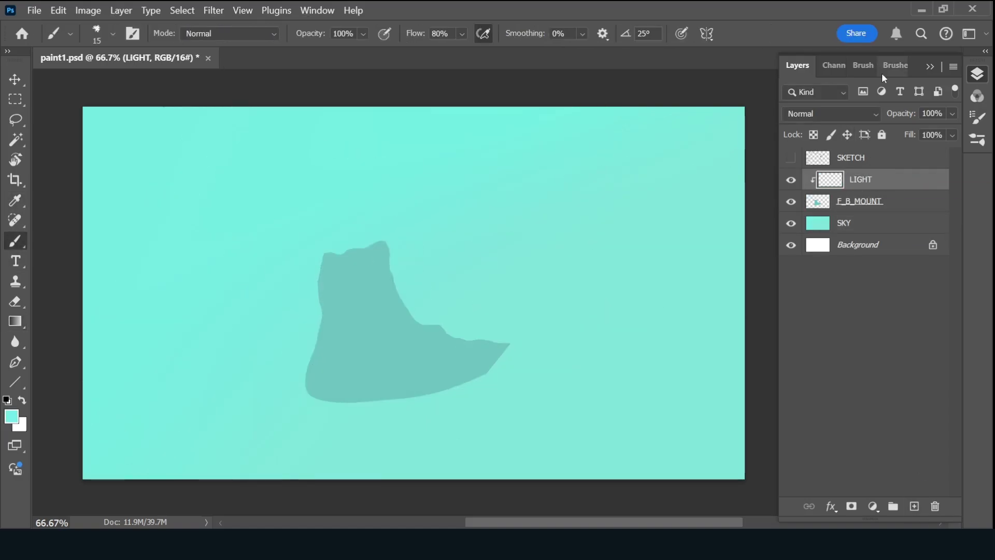
left_click(896, 65)
left_click(878, 299)
left_click_drag(955, 189, 948, 220)
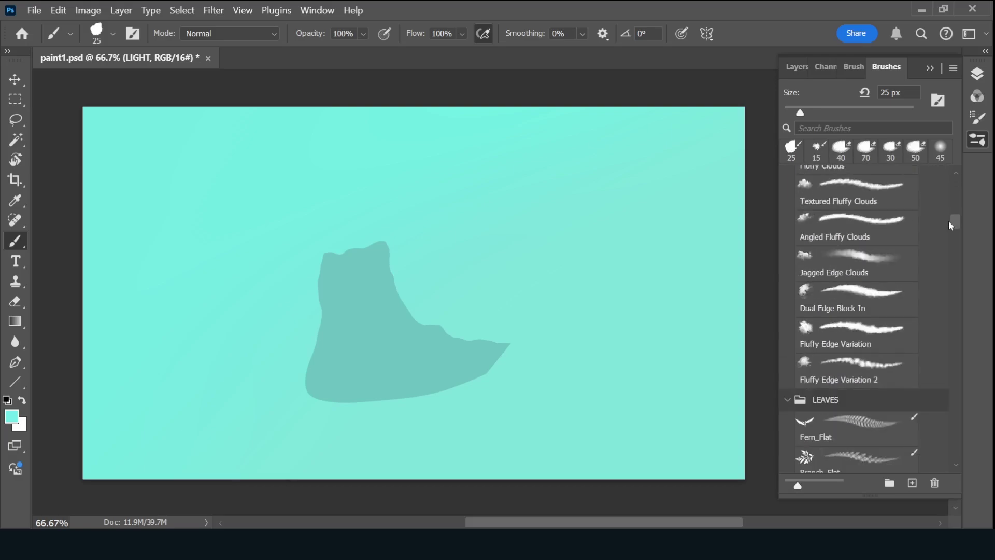
left_click(855, 217)
Paint lighter and darker teal streaked texture across the mountain with Ink 2.
mouse_move(324, 274)
left_mouse_down()
mouse_move(363, 311)
mouse_move(441, 337)
left_mouse_up()
key("F7")
left_click(406, 334, "alt")
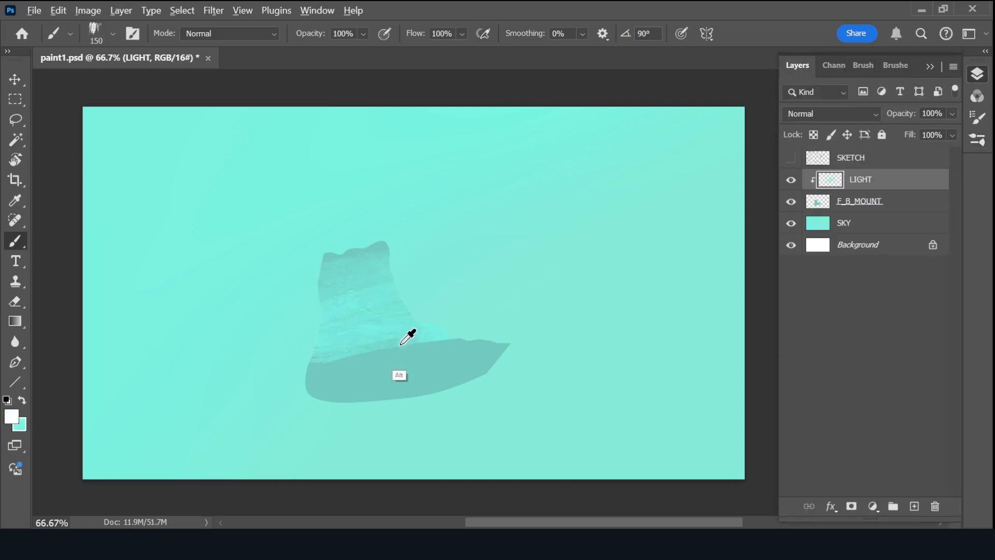
key("bracketleft")
key("bracketleft")
key("bracketleft")
key("bracketright")
key("bracketright")
key("bracketright")
left_click_drag(444, 245, 349, 328)
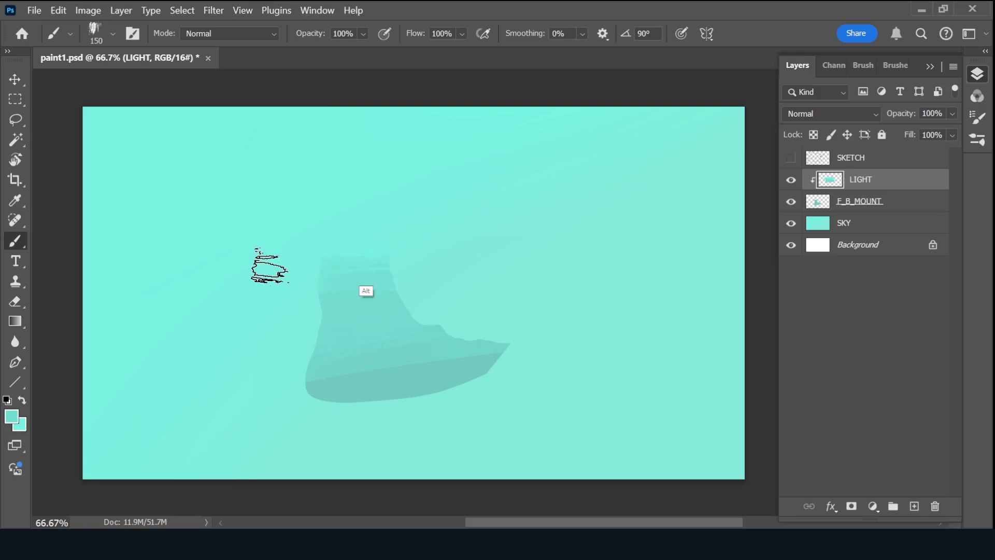
Alt-sample colours from the mountain to blend the texture with a smaller brush.
left_click(411, 345, "alt")
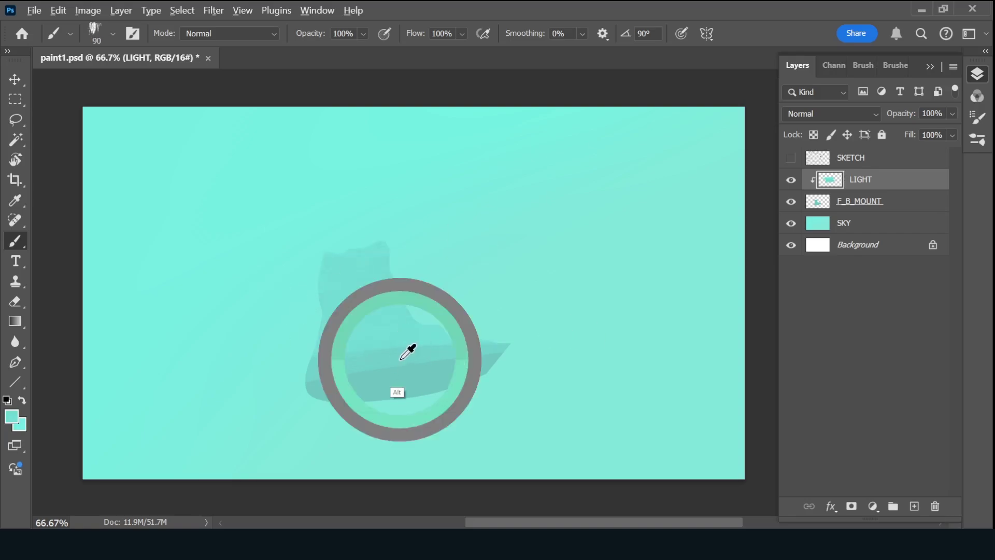
key("bracketleft")
key("bracketleft")
key("bracketleft")
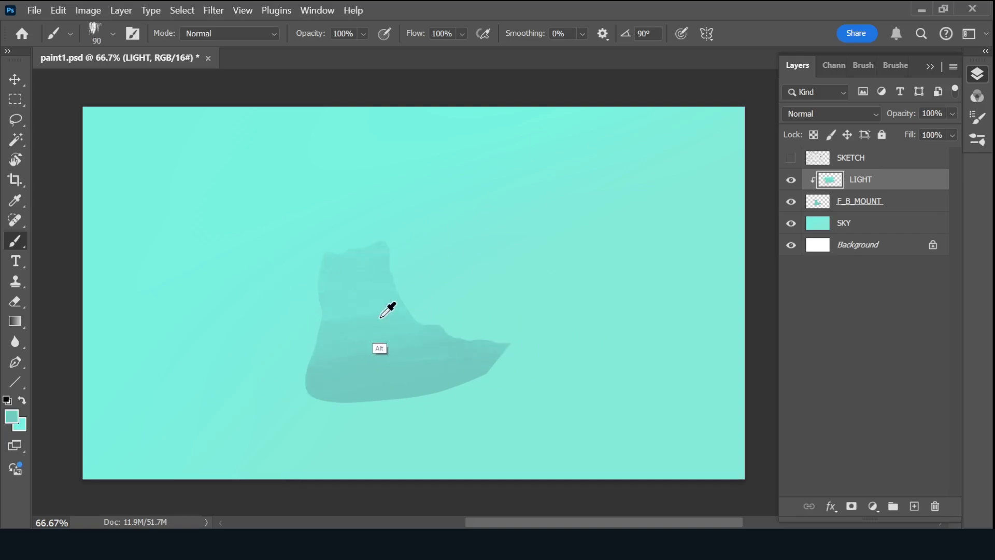
left_click(435, 312, "alt")
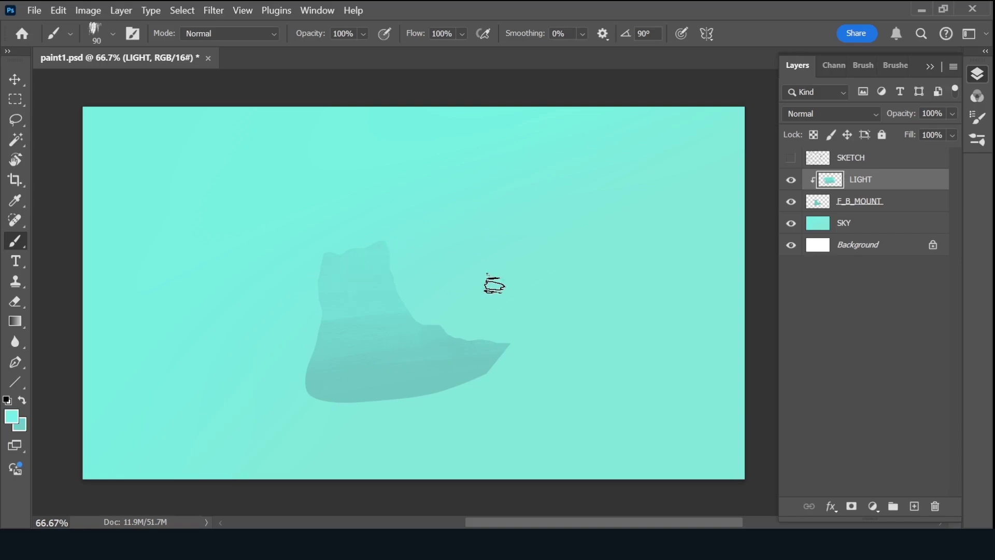
left_click(915, 506)
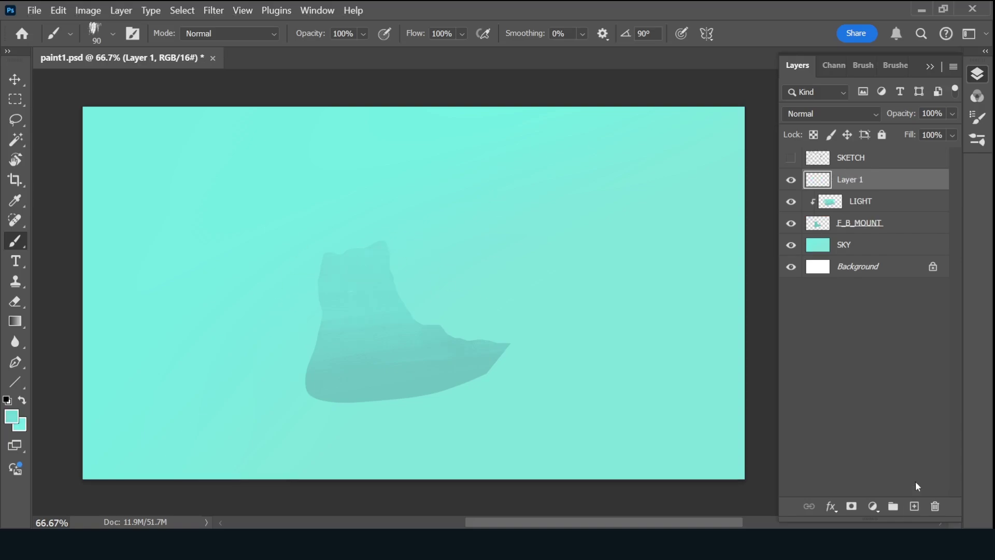
Name the new layer LIGHT and set the painting colour to bright cyan.
double_click(855, 179)
type("LIGHT")
key("Return")
left_click(896, 65)
left_click(11, 416)
left_click(407, 236)
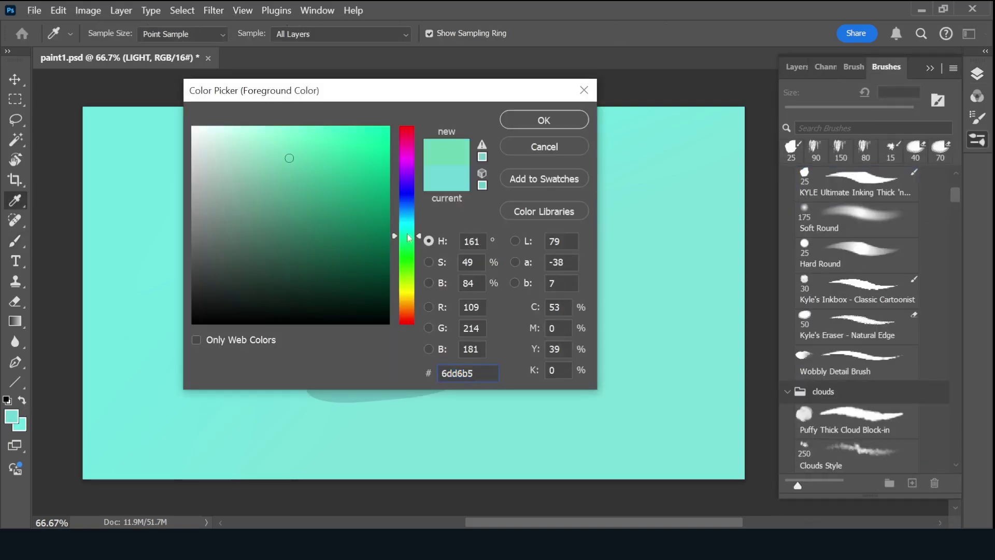
left_click(344, 153)
left_click(551, 121)
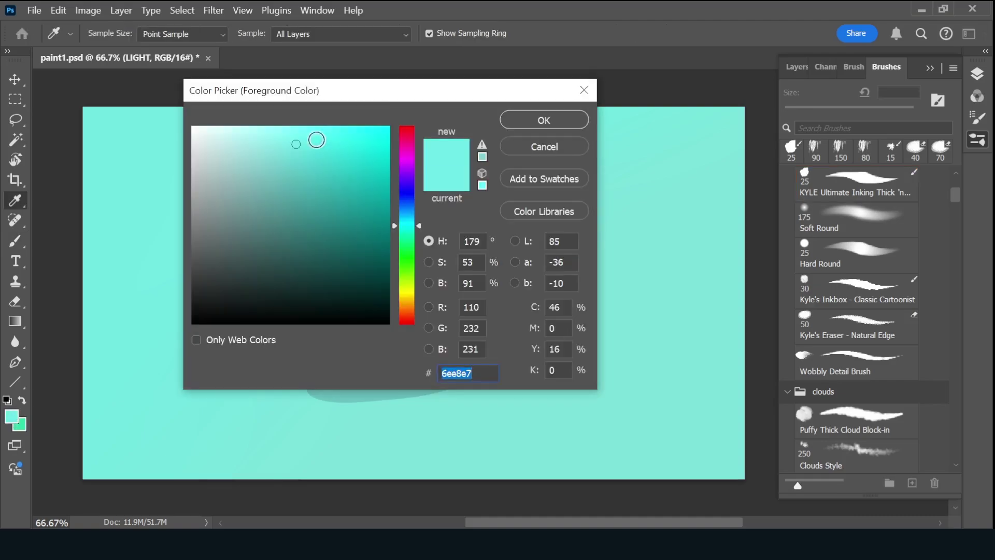
Paint a bright cyan rim light along the mountain's top and right edges.
key("bracketright")
left_click_drag(392, 245, 406, 308)
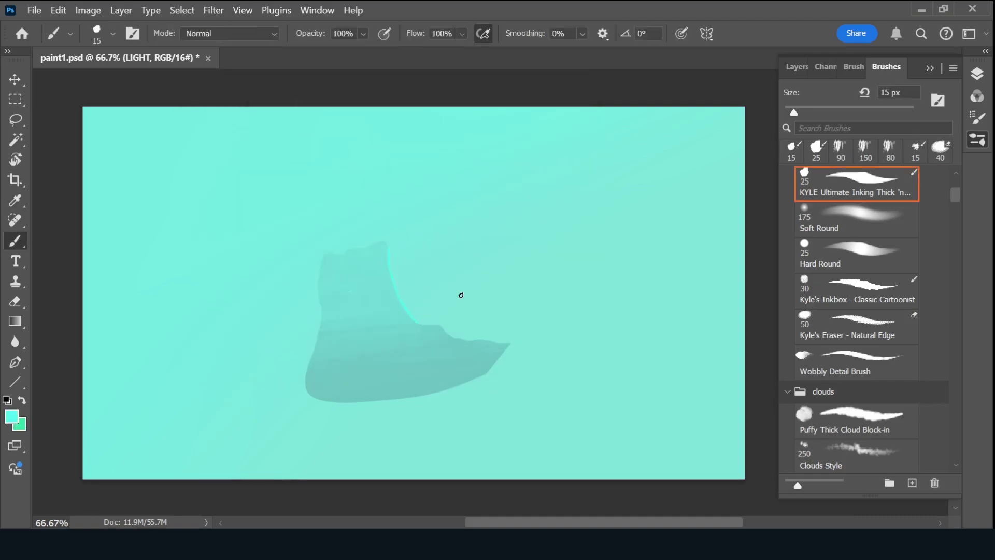
key("F7")
left_click(791, 157)
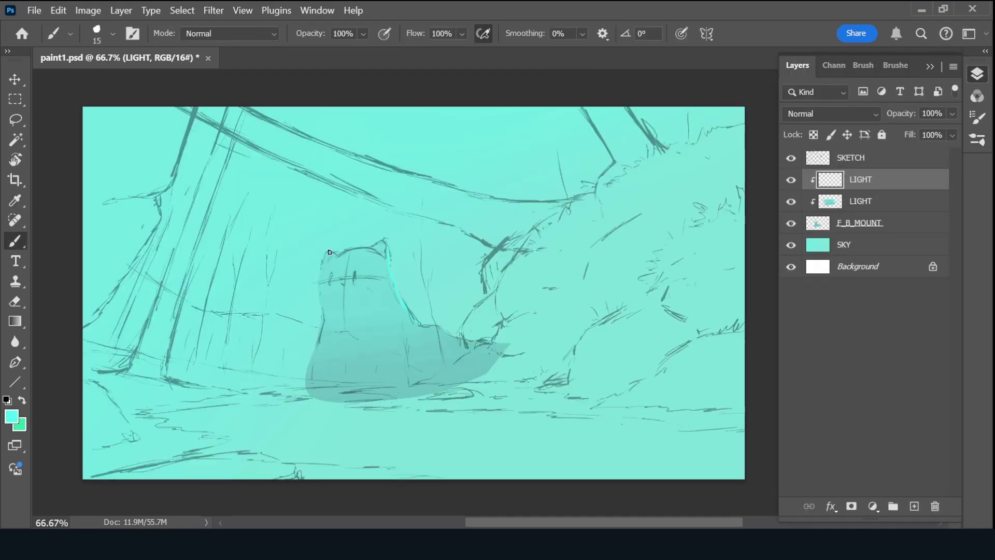
left_click_drag(371, 251, 398, 292)
left_click(791, 157)
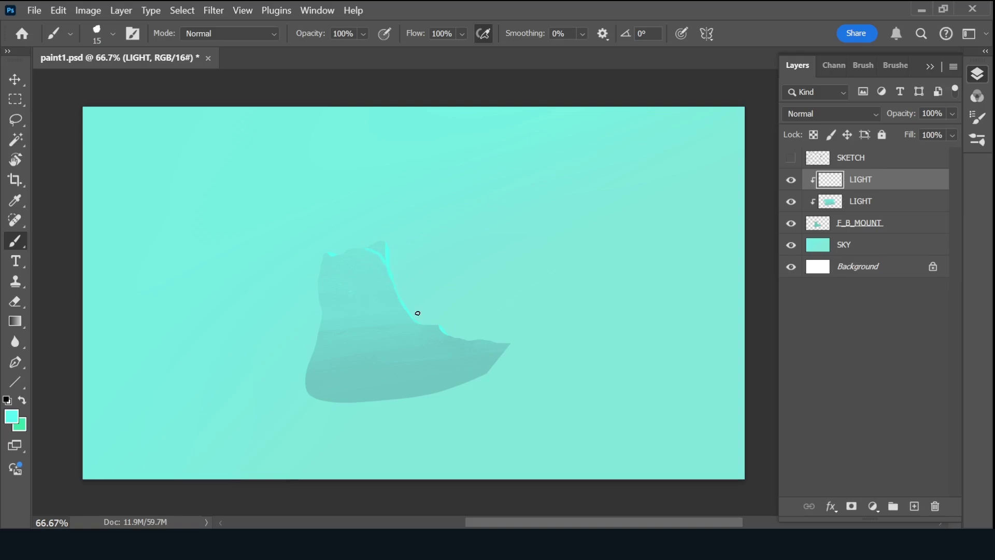
left_click(915, 506)
Name the layer DETAILS and sample teal and lighter aqua colours from the mountain.
double_click(865, 201)
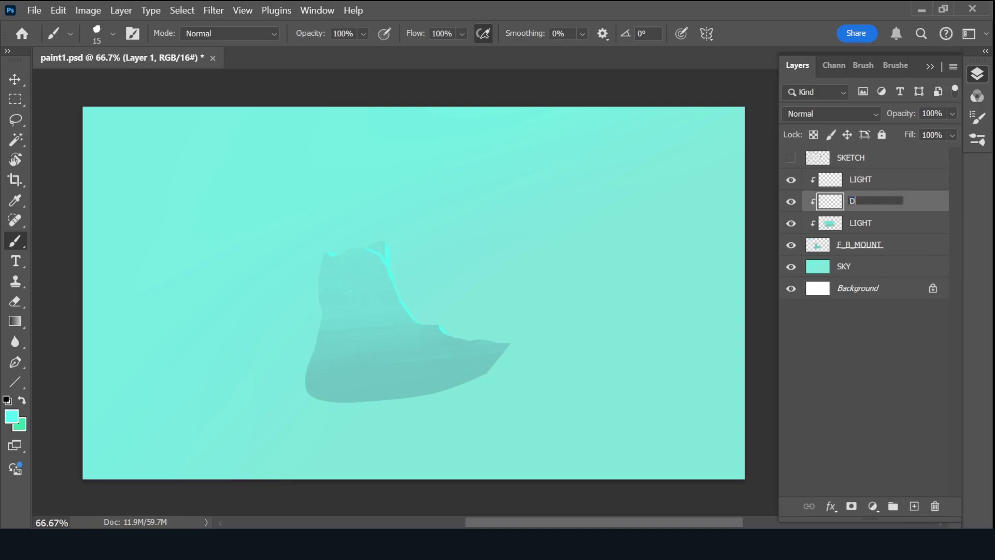
type("DETAILS")
key("Return")
left_click(400, 349, "alt")
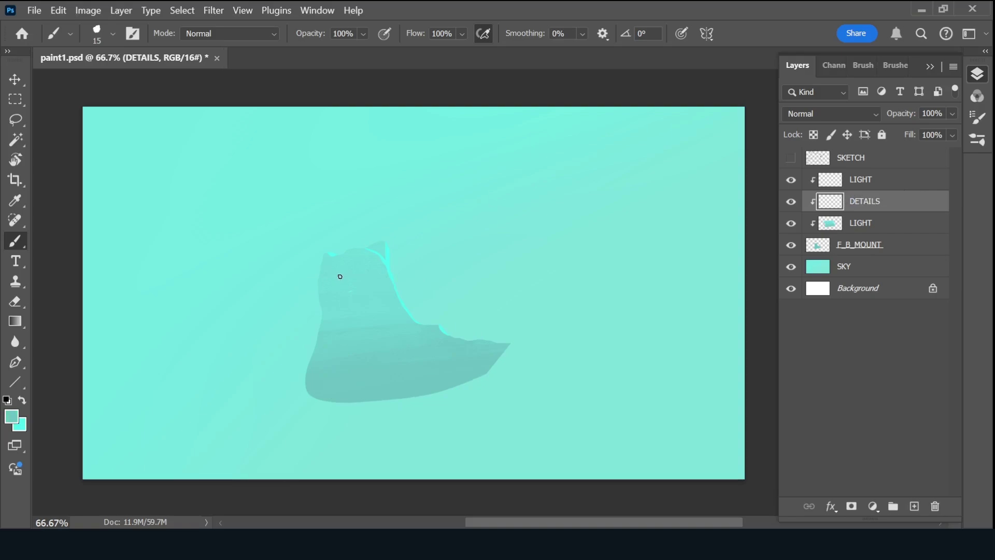
left_click(791, 158)
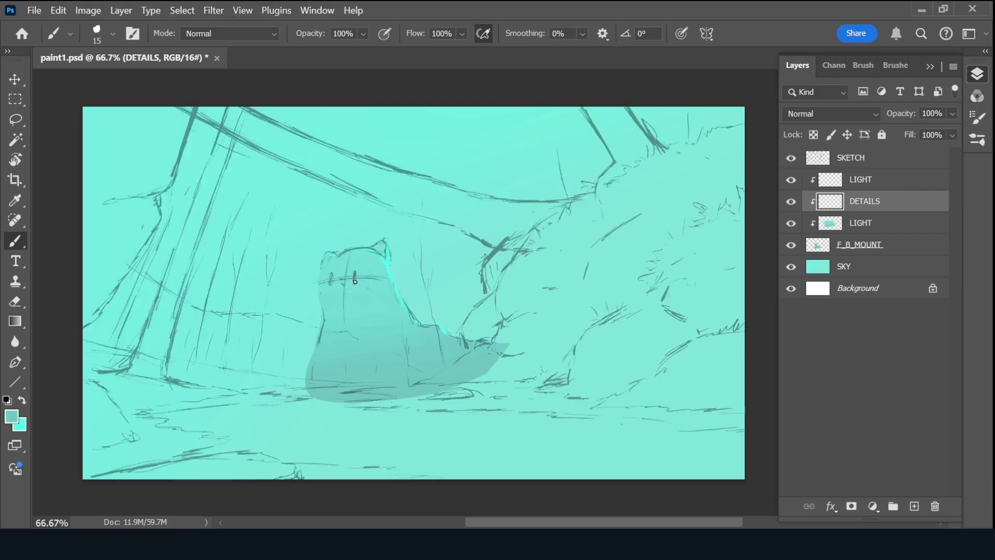
left_click(791, 158)
left_click(478, 290, "alt")
key("alt+bracketright")
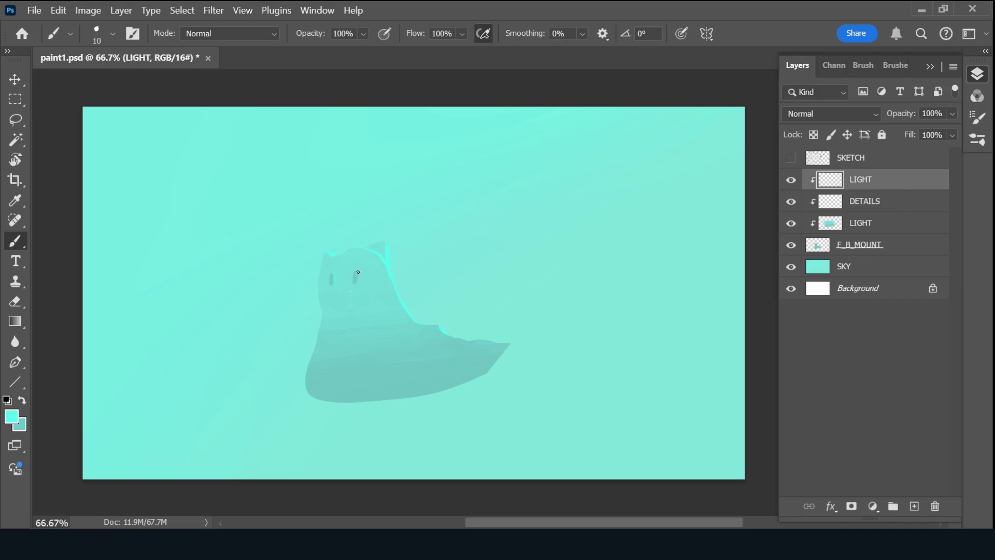
key("x")
key("alt+bracketleft")
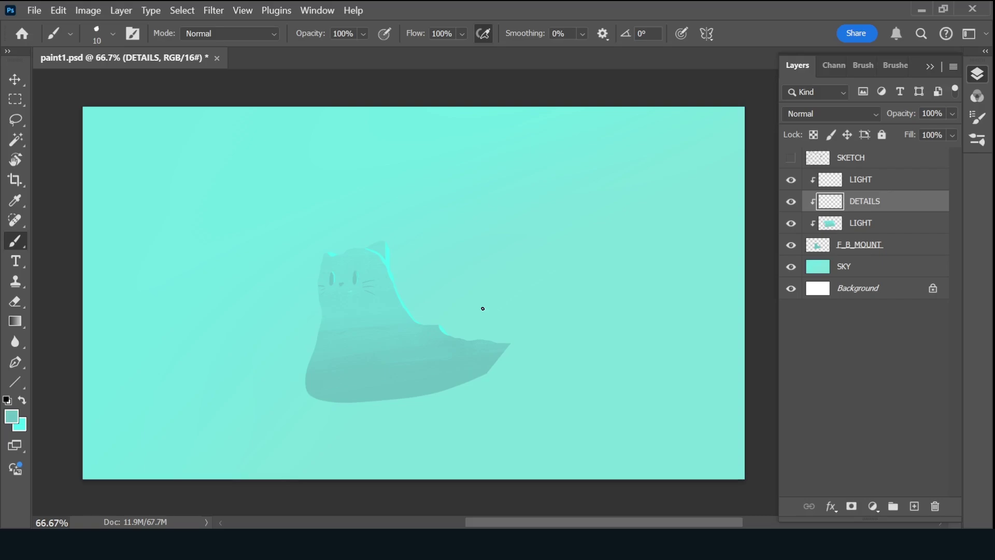
Add a new layer above the upper LIGHT layer named GRAD.
left_click(902, 180)
left_click(791, 157)
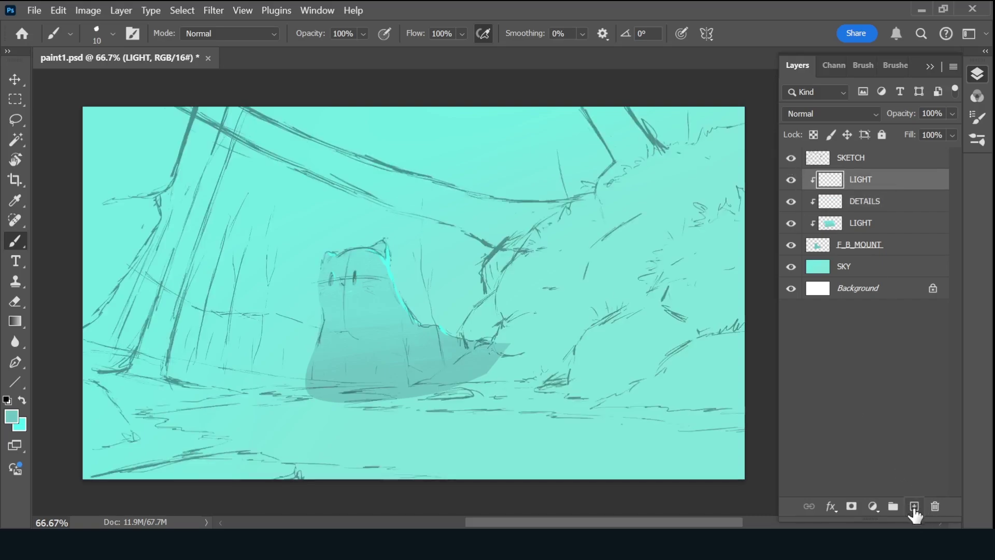
left_click(914, 507)
double_click(861, 180)
type("GRAD")
key("Return")
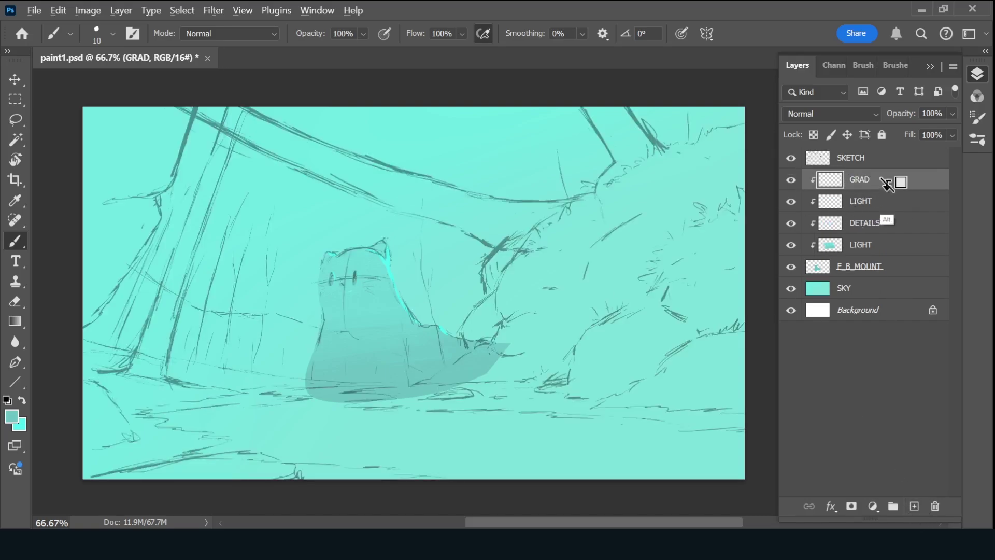
Drag a gradient upward to lighten the shadow under the cat, then save.
key("g")
left_click_drag(392, 410, 399, 196)
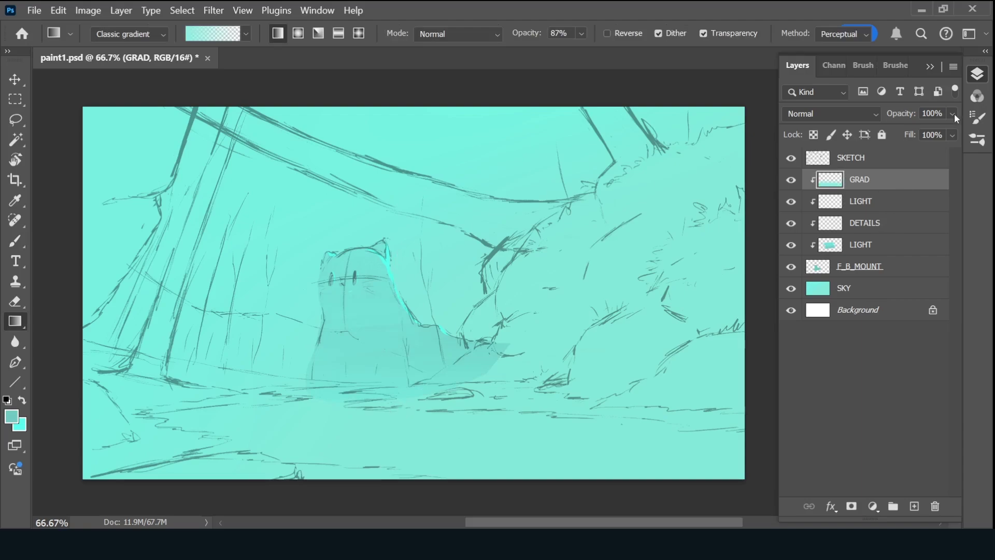
key("ctrl+s")
Add a new layer above GRAD named B_MOUNT.
left_click(914, 507)
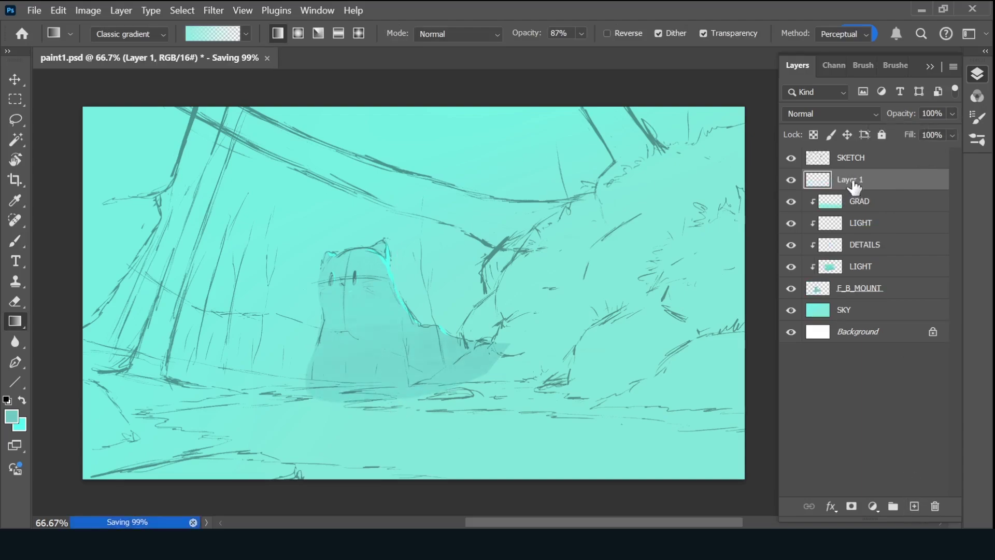
double_click(853, 182)
type("B MOUNT")
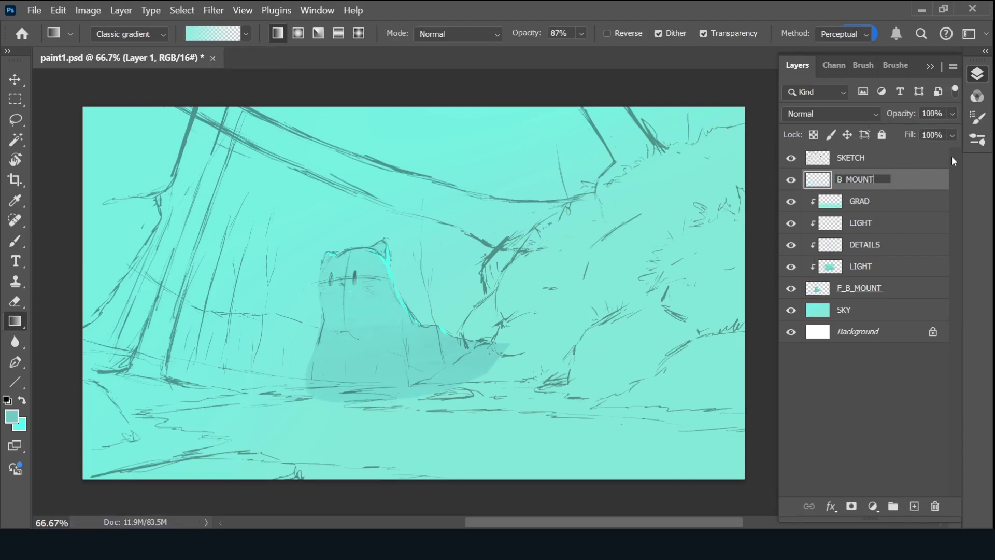
key("Return")
Lasso the lower-left mountain, fill it with dark teal, deselect, and save.
key("l")
left_click_drag(428, 373, 355, 337)
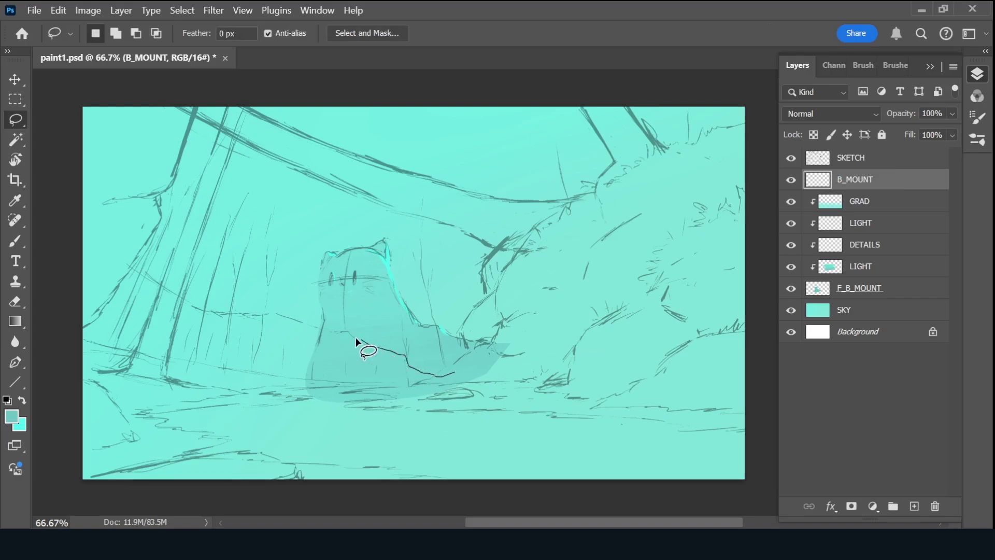
mouse_move(206, 310)
left_mouse_down()
mouse_move(83, 292)
mouse_move(288, 387)
mouse_move(453, 381)
left_mouse_up()
key("b")
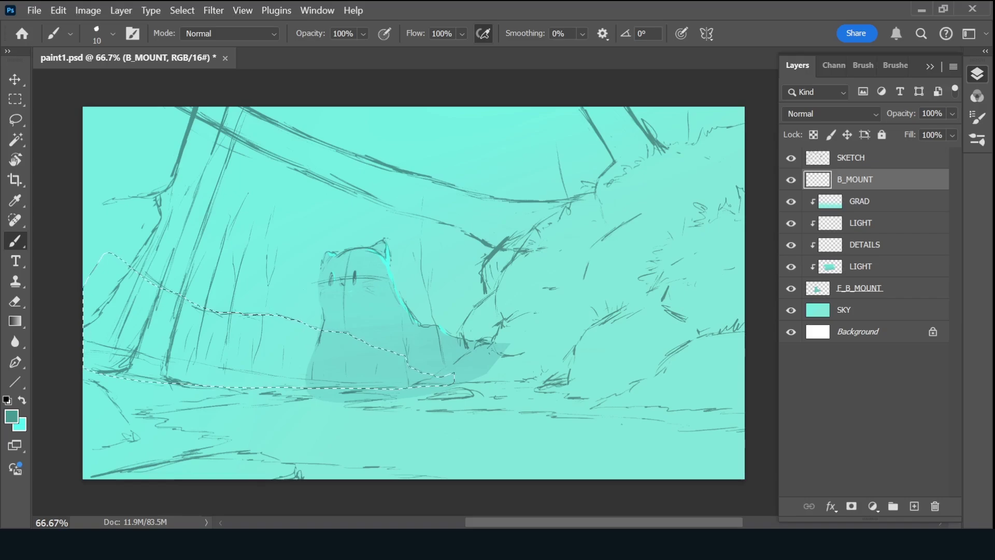
key("alt+BackSpace")
key("ctrl+d")
key("ctrl+s")
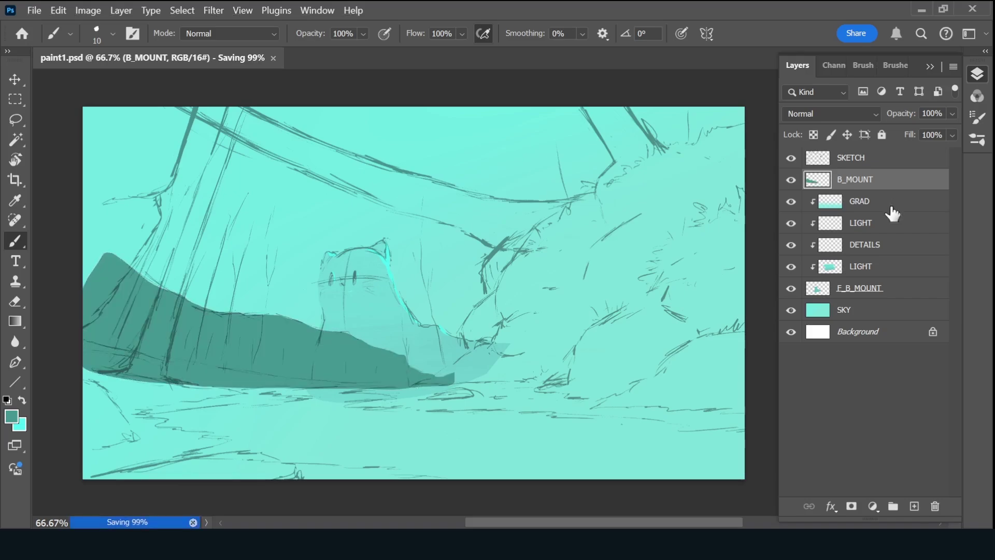
Step through the GRAD and lower LIGHT layers to select F_B_MOUNT.
left_click(892, 209)
key("h")
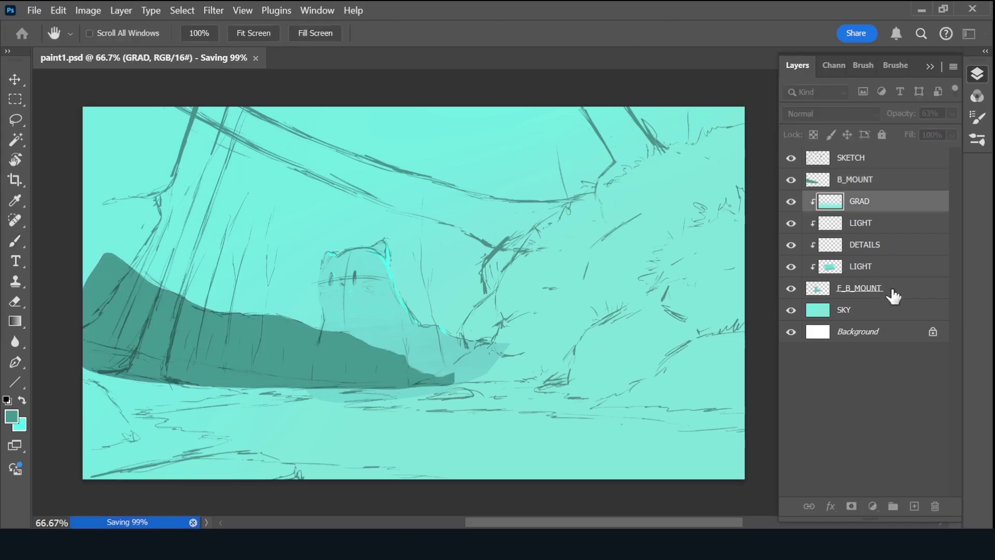
key("b")
left_click(884, 275)
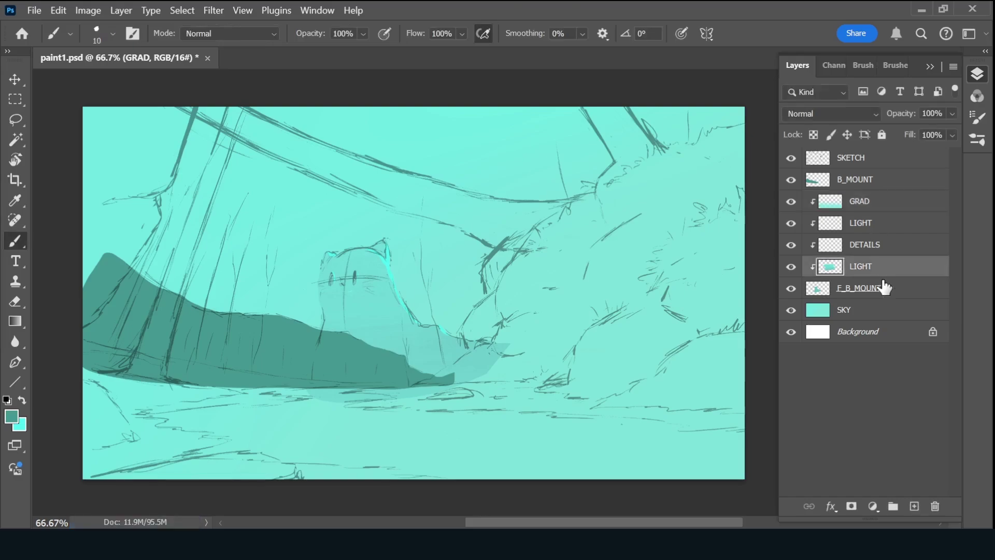
left_click(905, 290)
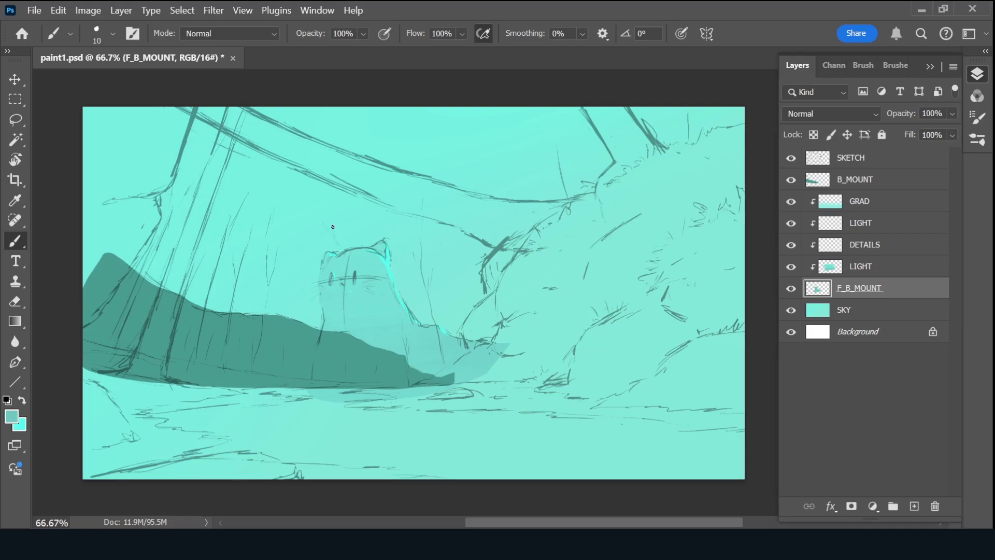
Hide the sketch and choose the Foliage 1 brush at 35 px.
left_click(791, 157)
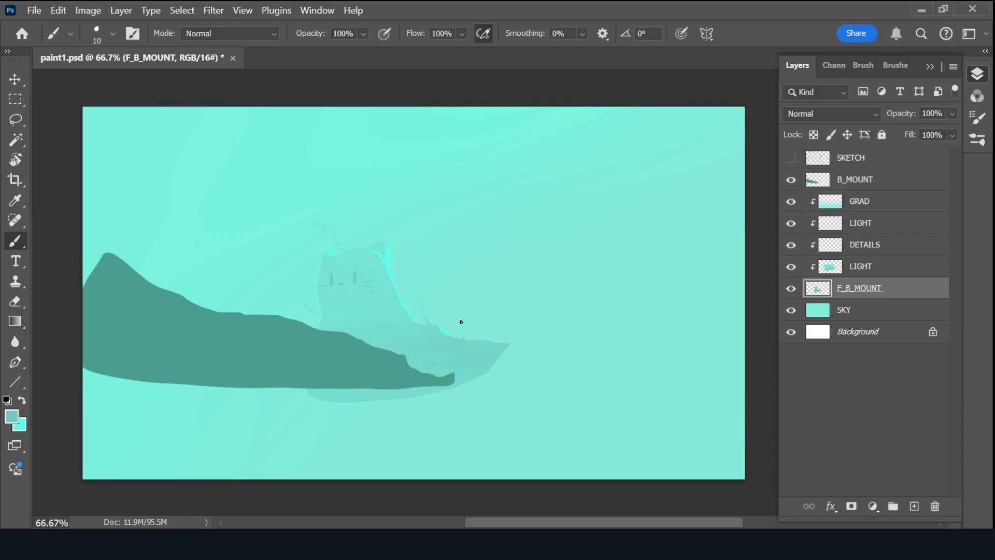
left_click(896, 65)
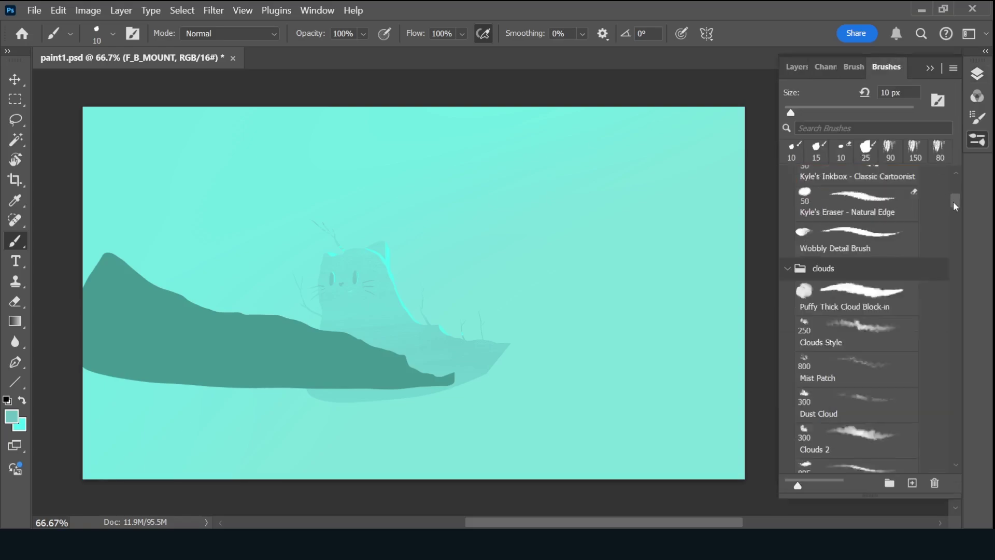
left_click_drag(954, 201, 951, 240)
left_click(856, 332)
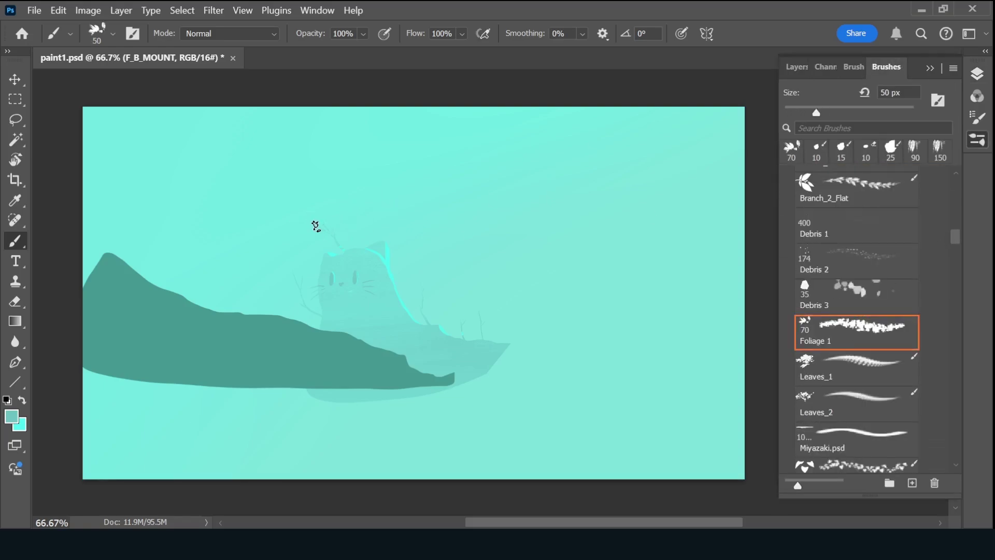
key("bracketleft")
key("bracketleft")
key("bracketleft")
Stamp foliage sprigs above and beside the cat and along its right edge.
left_click_drag(301, 216, 315, 225)
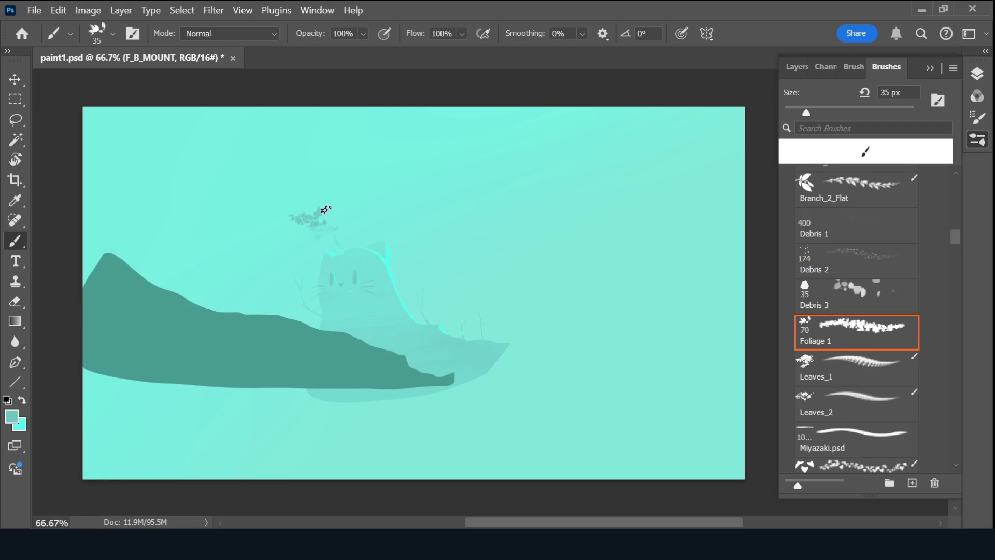
left_click_drag(323, 211, 305, 225)
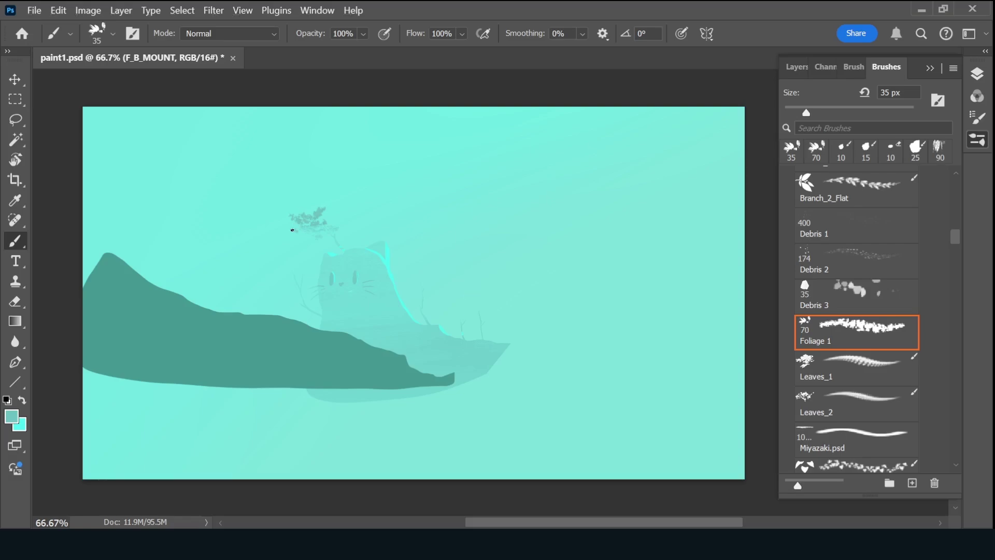
left_click(312, 208)
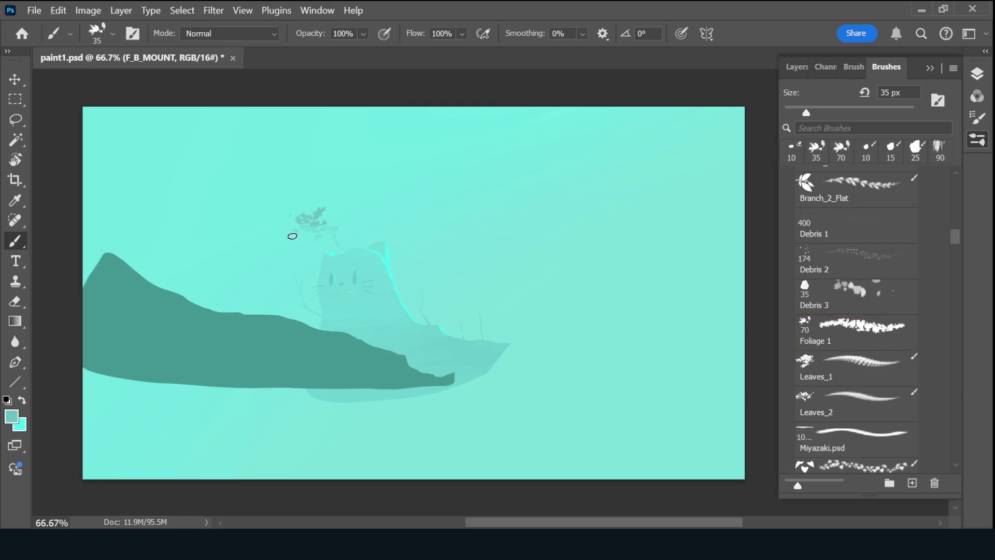
left_click_drag(293, 236, 324, 215)
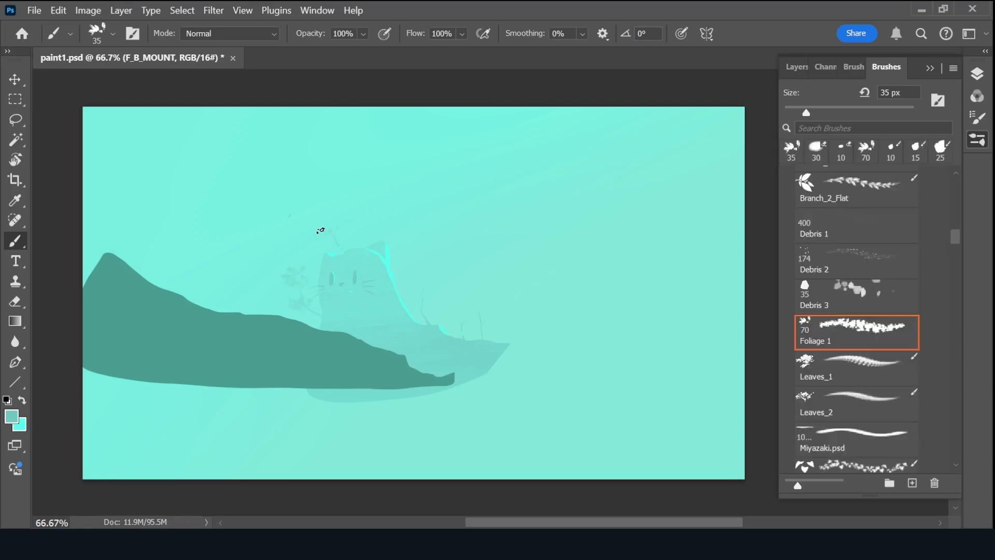
left_click(329, 223)
left_click(411, 297)
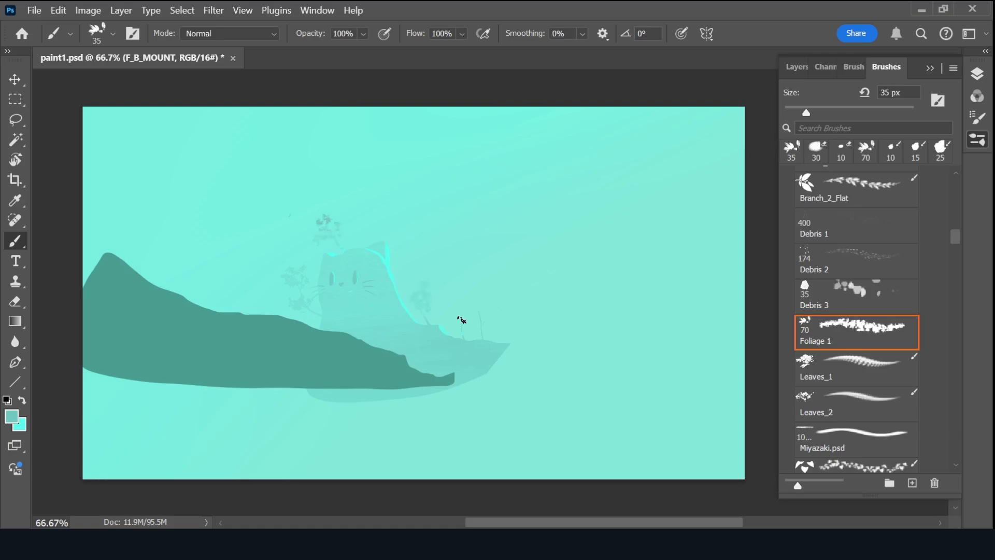
left_click_drag(457, 327, 479, 329)
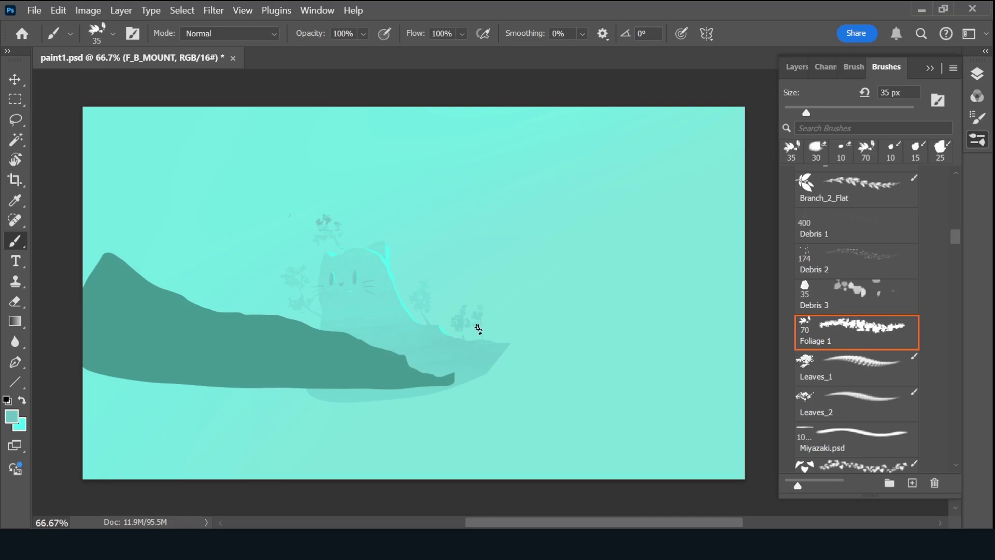
left_click(797, 66)
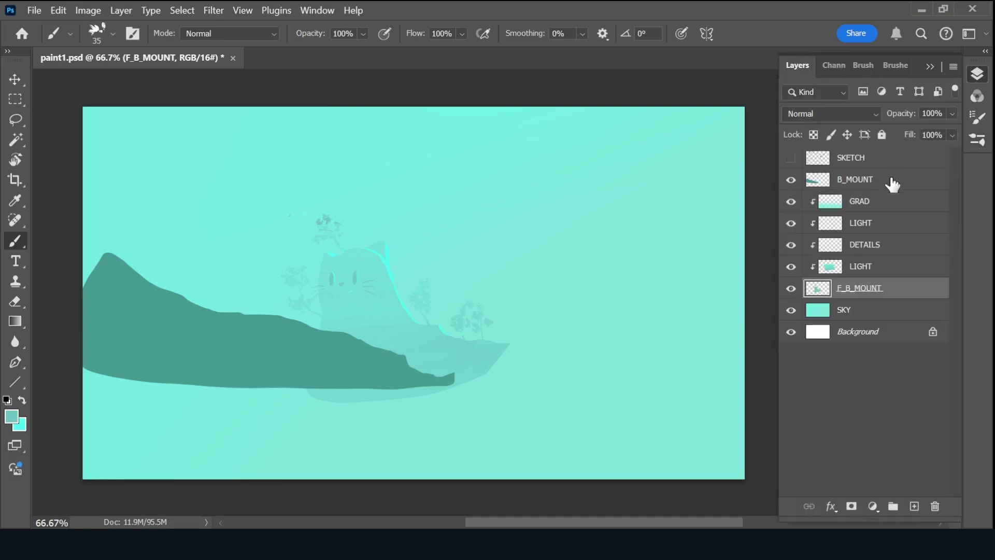
Add a new layer clipped to B_MOUNT and name it LIGHT.
left_click(881, 179)
left_click(914, 506)
left_click(882, 190, "alt")
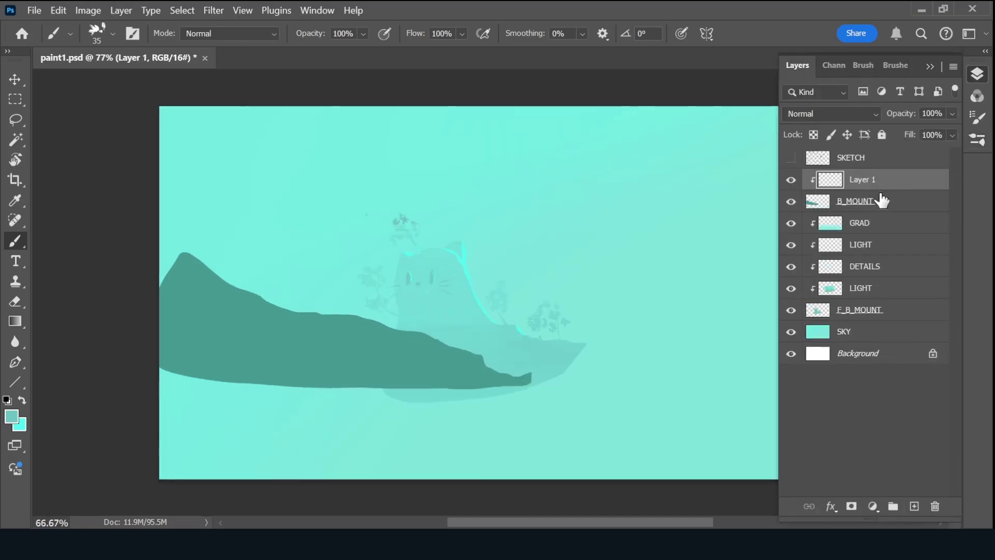
left_click_drag(652, 523, 658, 523)
double_click(862, 180)
type("LI")
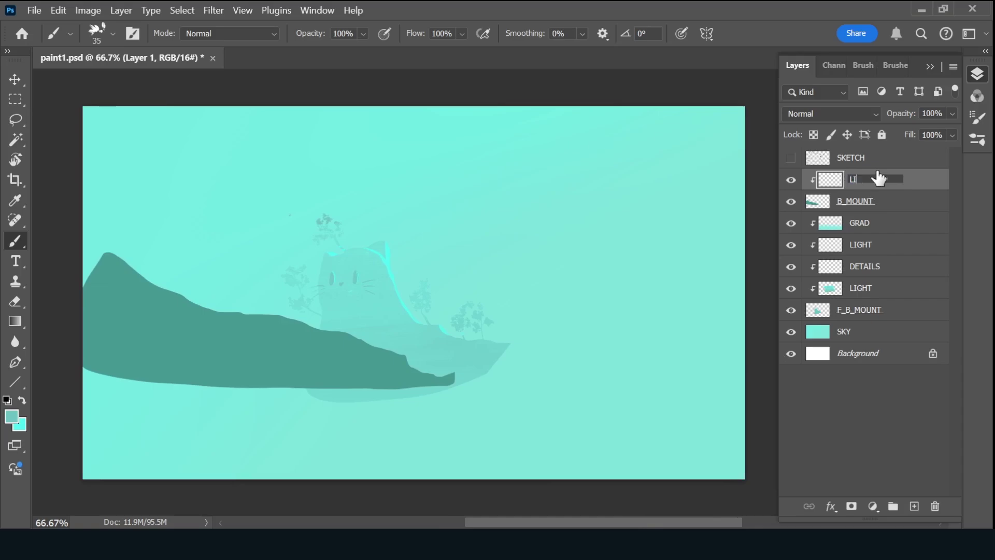
type("GGHT")
key("Return")
Choose the Ink 2 brush from the brush library and sample a canvas colour.
left_click(887, 67)
scroll(956, 238, "down", 3)
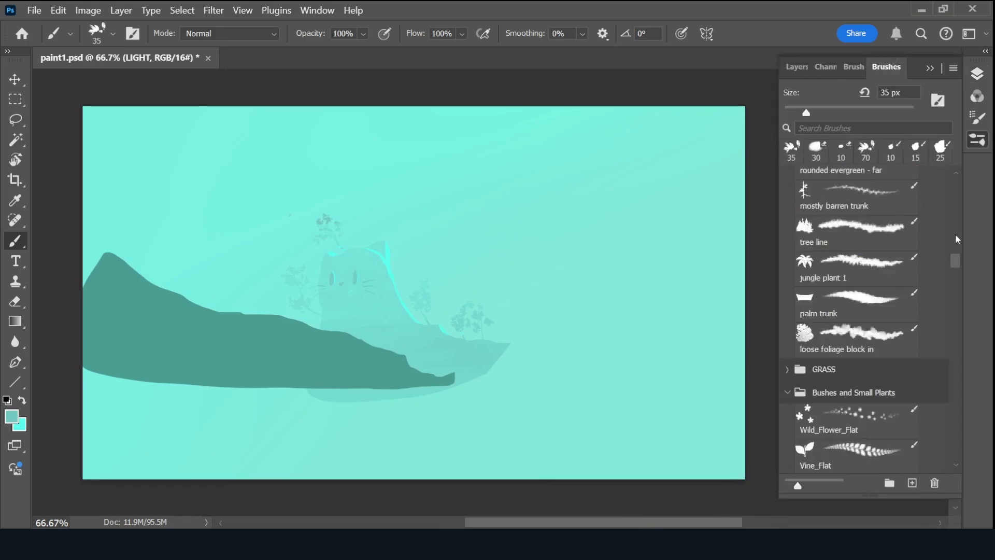
scroll(957, 238, "up", 5)
left_click(857, 269)
key("bracketleft")
key("bracketleft")
key("bracketleft")
key("bracketleft")
key("bracketleft")
key("bracketleft")
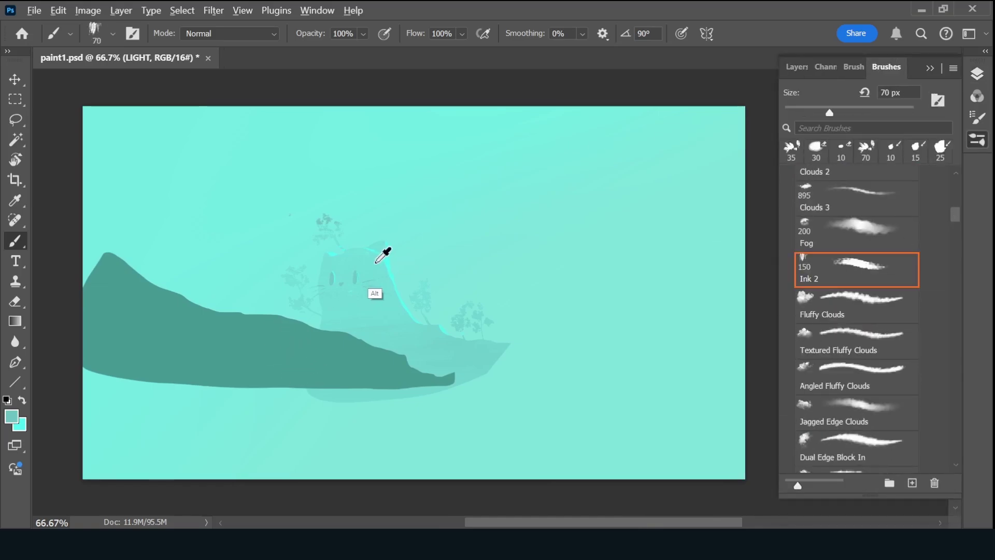
Paint a first light stroke on the mountain's left peak, clearing an accidental select-all.
mouse_move(138, 288)
left_mouse_down()
mouse_move(119, 262)
mouse_move(160, 315)
left_mouse_up()
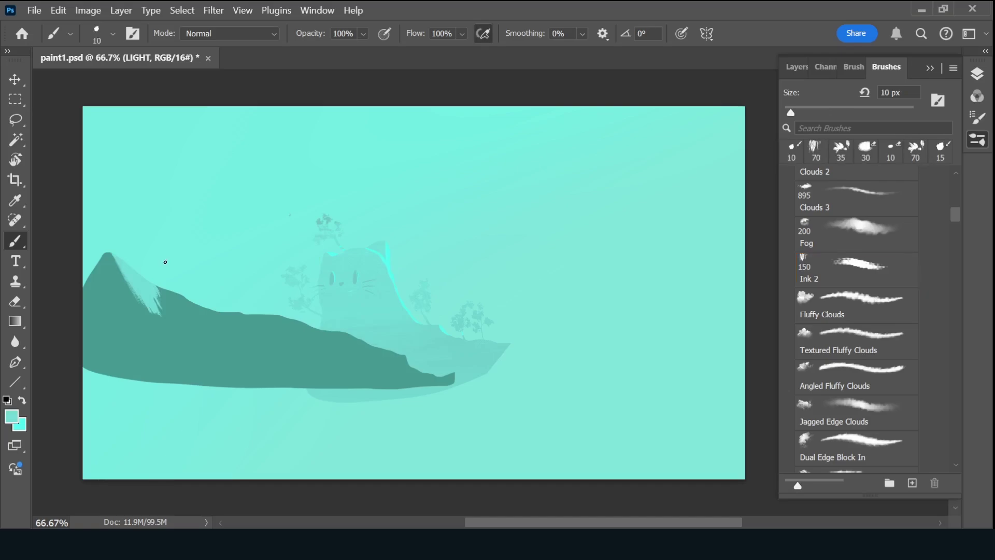
key("bracketright")
key("bracketright")
key("ctrl+a")
scroll(165, 261, "left", 3)
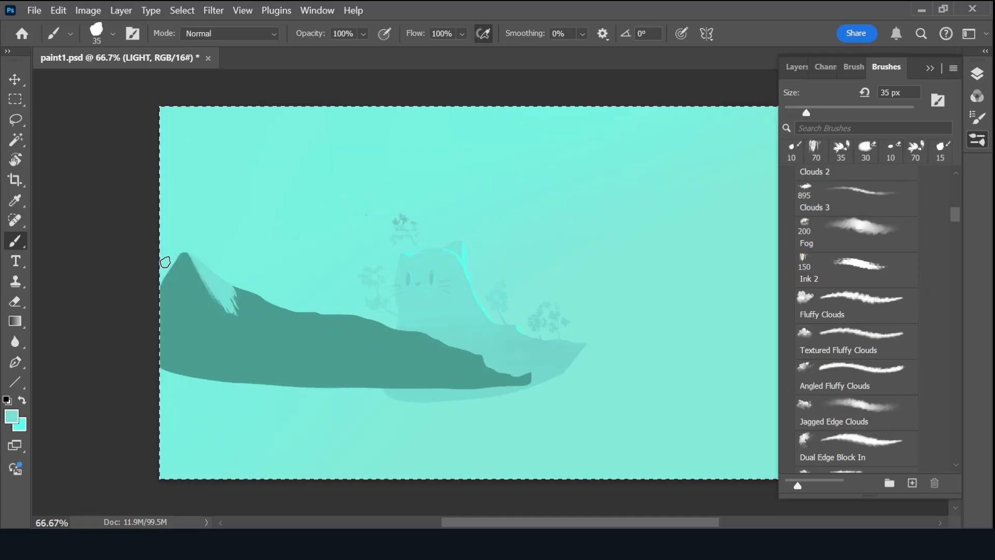
key("ctrl+d")
scroll(165, 262, "right", 3)
left_click(797, 65)
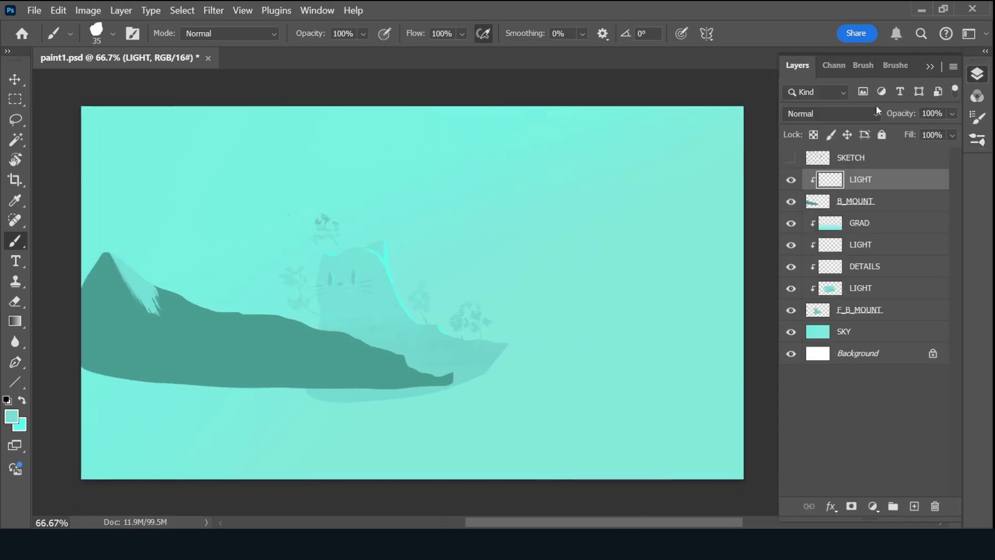
key("ctrl+a")
scroll(883, 156, "left", 3)
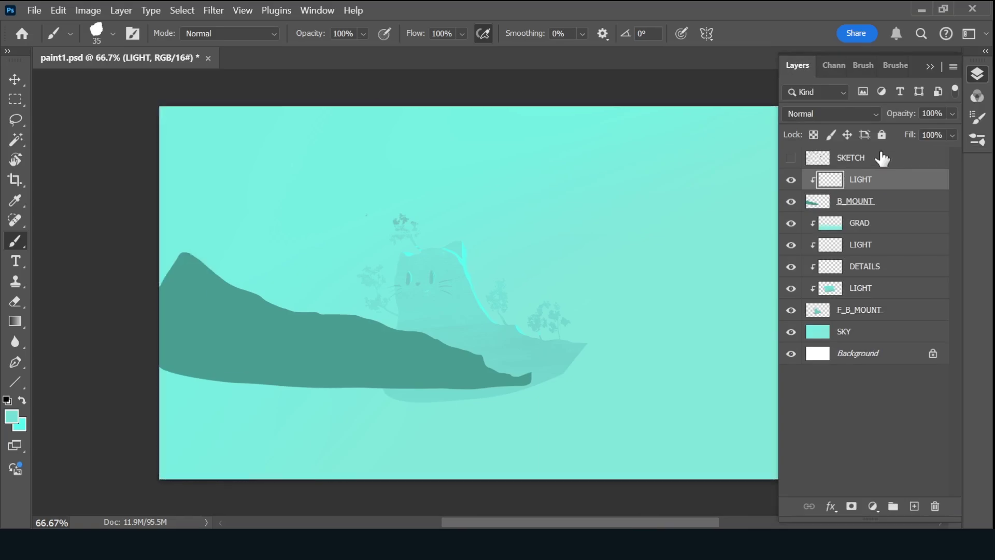
scroll(460, 383, "right", 3)
Carve a light notch into the peak and streak light strokes down the left slope and ridge.
key("bracketleft")
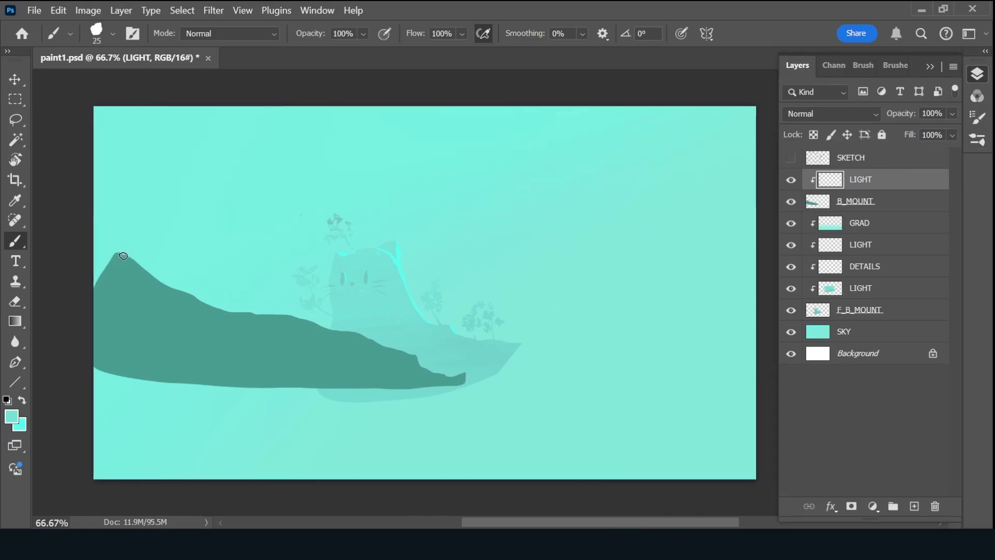
left_click_drag(123, 256, 156, 311)
key("bracketright")
key("bracketright")
mouse_move(149, 275)
left_mouse_down()
mouse_move(169, 317)
mouse_move(158, 309)
left_mouse_up()
left_click_drag(152, 266, 171, 321)
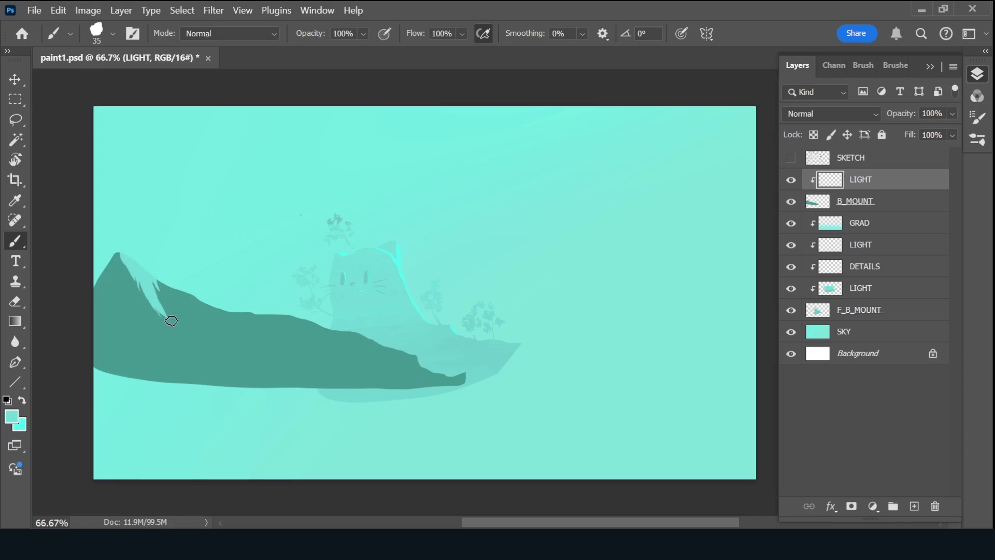
left_click_drag(251, 310, 273, 336)
left_click_drag(196, 295, 213, 323)
left_click(896, 65)
Paint light textured streaks down the mountain's left slope with the large textured brush.
left_click(868, 150)
left_click(798, 65)
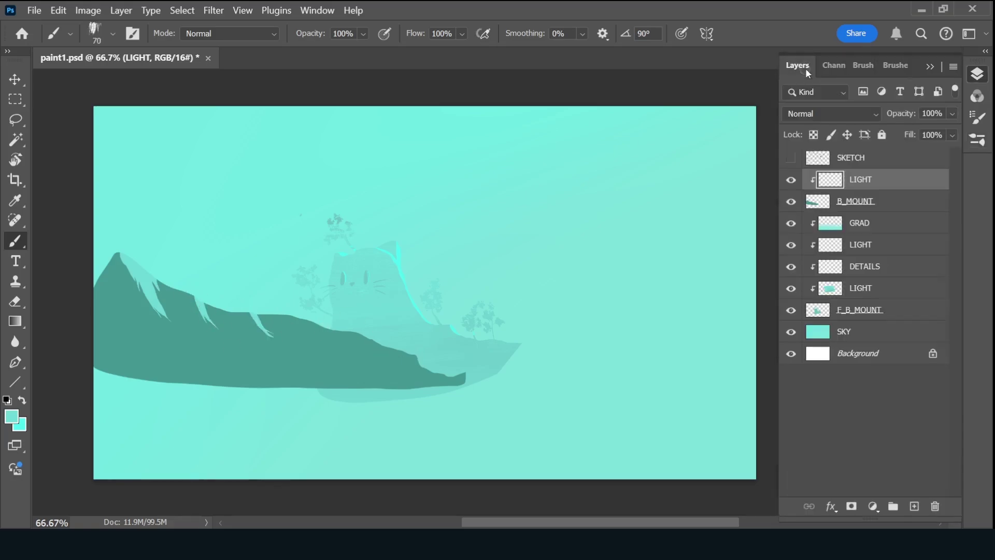
key("bracketleft")
key("bracketleft")
key("bracketleft")
mouse_move(153, 282)
left_mouse_down()
mouse_move(177, 315)
mouse_move(153, 274)
mouse_move(166, 318)
left_mouse_up()
left_click(175, 298, "alt")
key("bracketright")
key("bracketright")
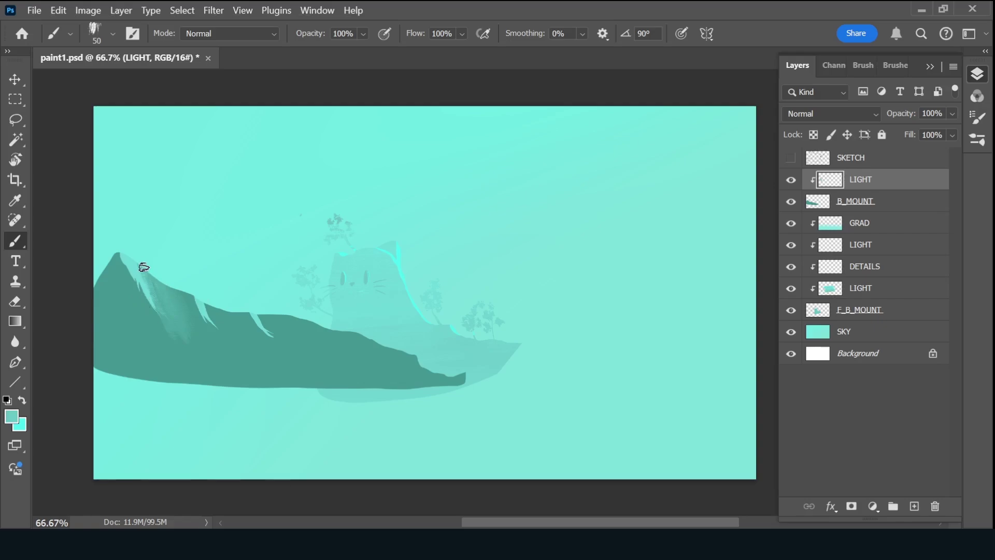
mouse_move(144, 267)
left_mouse_down()
mouse_move(160, 318)
mouse_move(197, 362)
left_mouse_up()
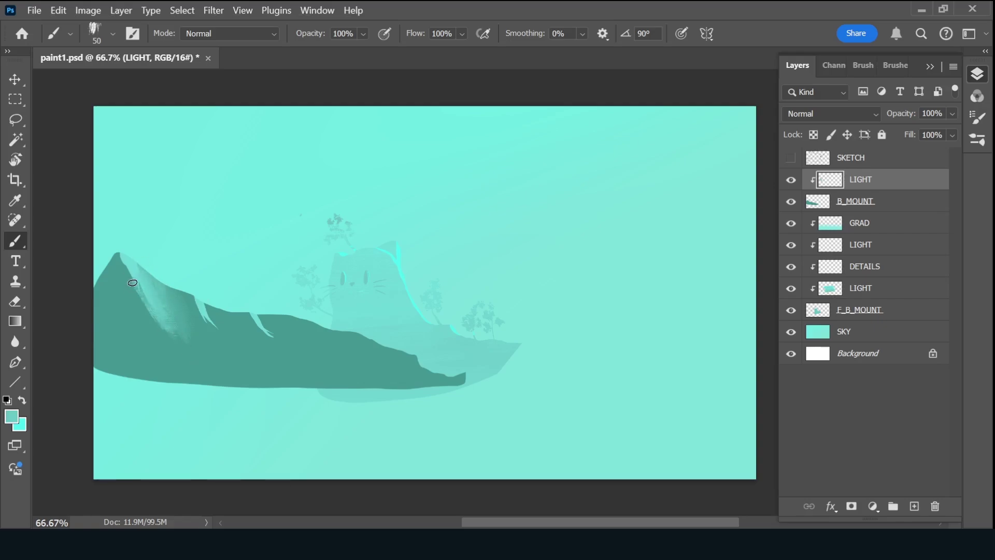
left_click_drag(132, 283, 179, 343)
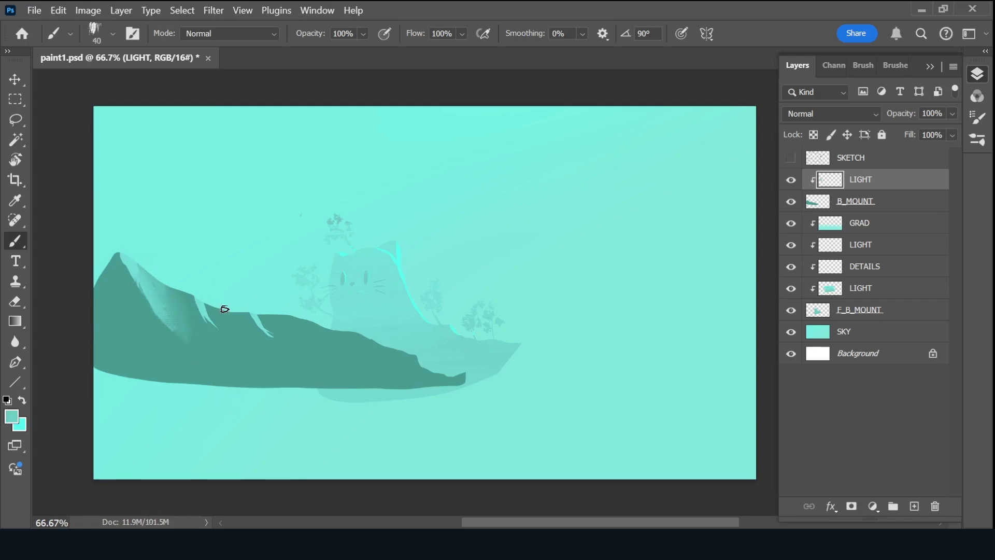
Paint light teal streaks down the second and third ridges and across the left slope.
left_click_drag(211, 313, 246, 359)
left_click(223, 319, "alt")
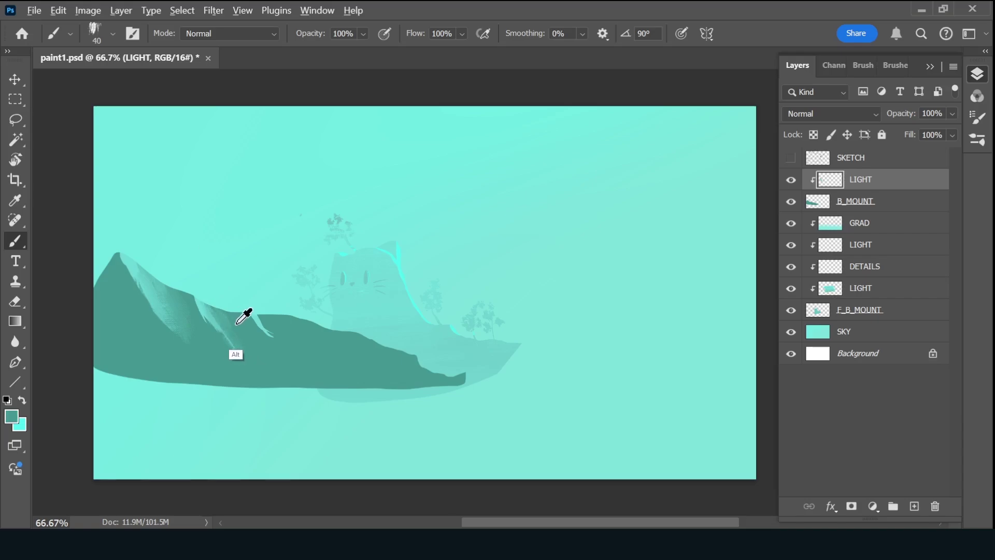
left_click(223, 312, "alt")
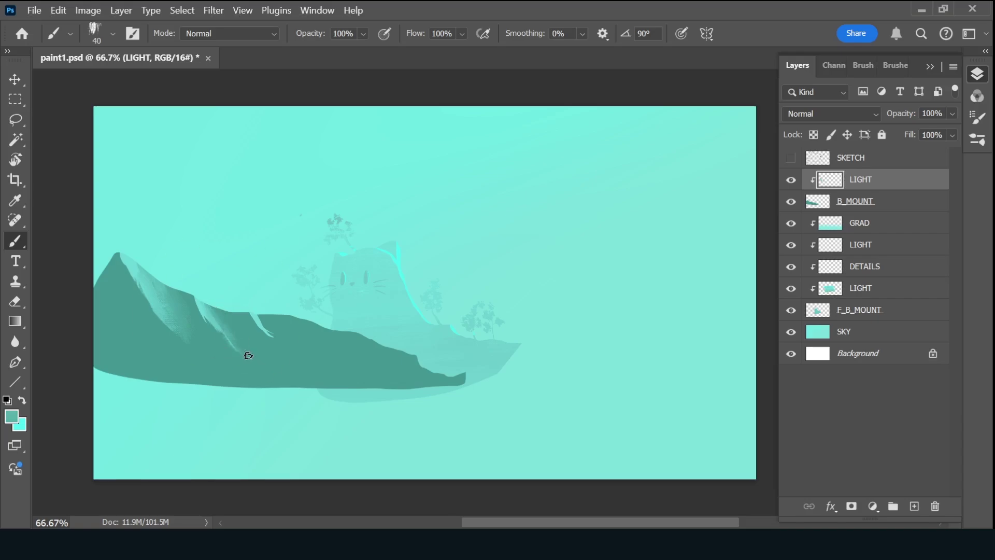
mouse_move(259, 316)
left_mouse_down()
mouse_move(296, 350)
mouse_move(331, 340)
mouse_move(392, 364)
left_mouse_up()
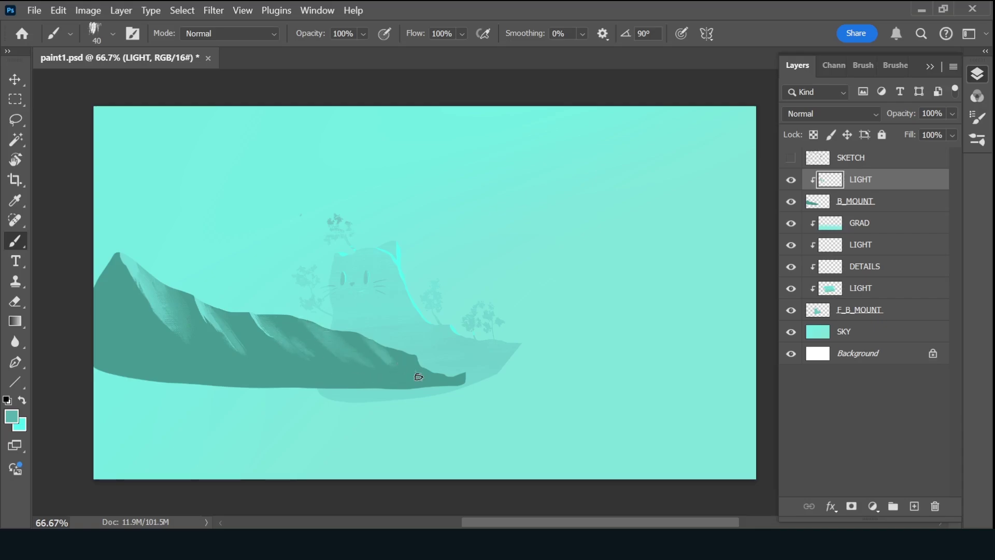
left_click(310, 358, "alt")
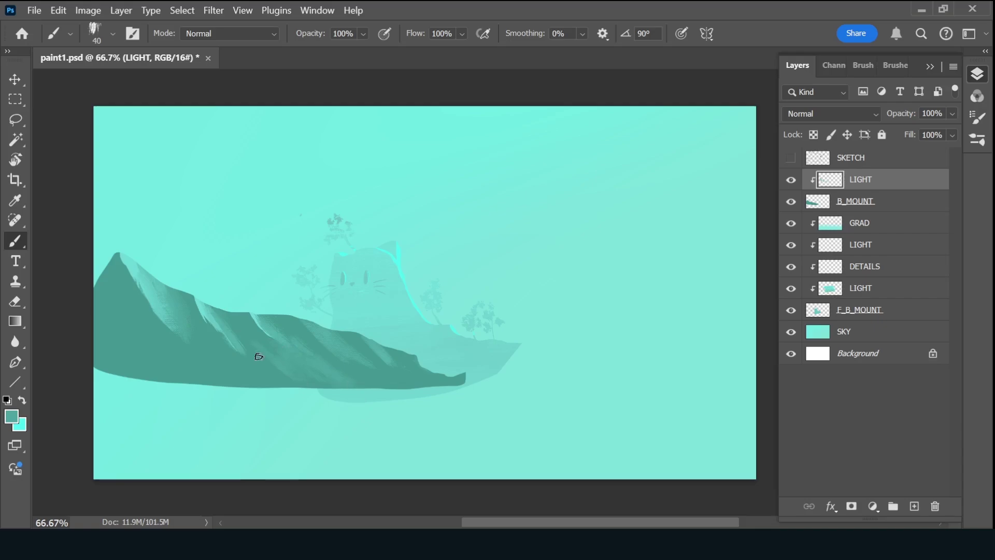
key("bracketleft")
key("bracketleft")
key("bracketleft")
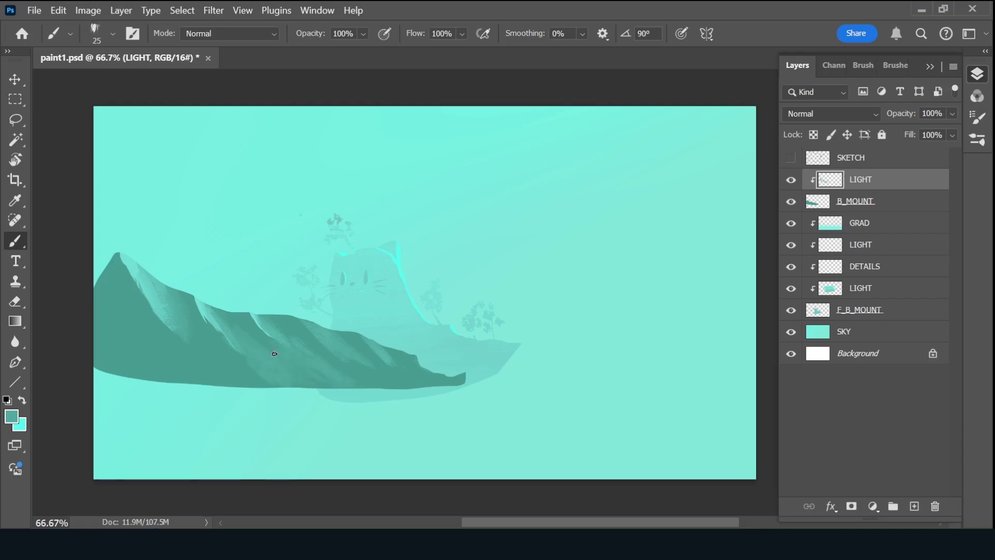
left_click_drag(179, 311, 171, 365)
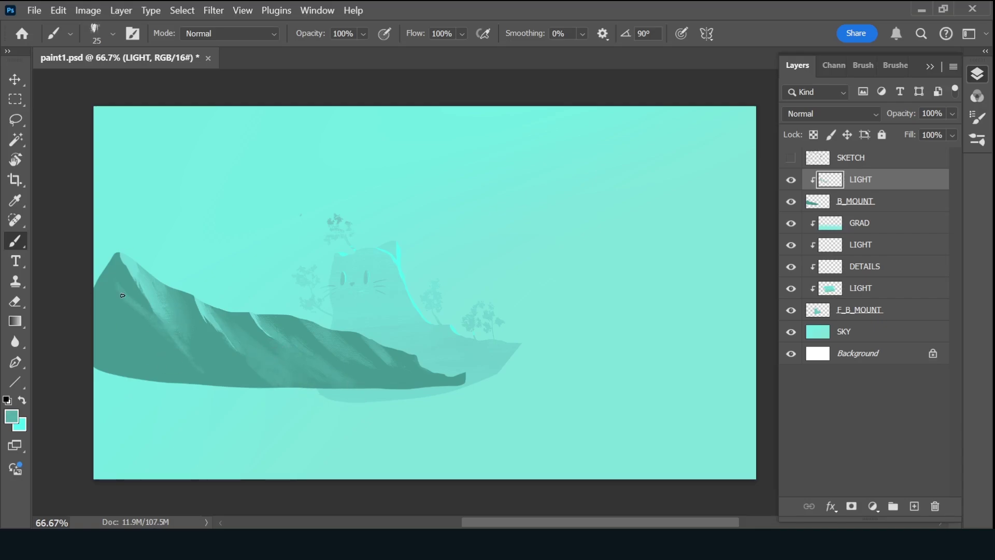
Sample aqua and teal tones, shrink the brush for details, and set a lighter foreground colour.
left_click(215, 349, "alt")
left_click(122, 256, "alt")
left_click(136, 285, "alt")
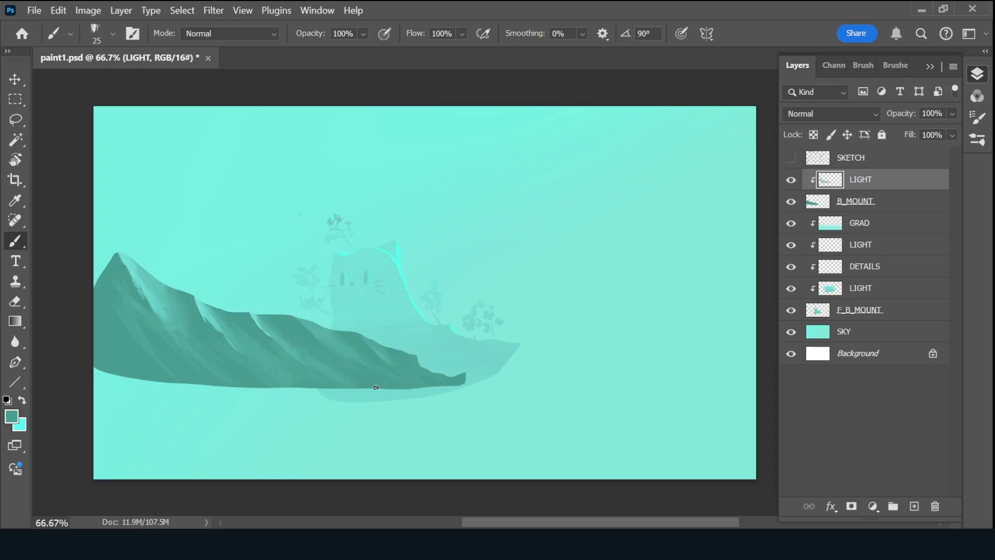
key("bracketleft")
key("bracketleft")
left_click(300, 324, "alt")
left_click(12, 416)
left_click(306, 132)
left_click(542, 120)
type("TREE")
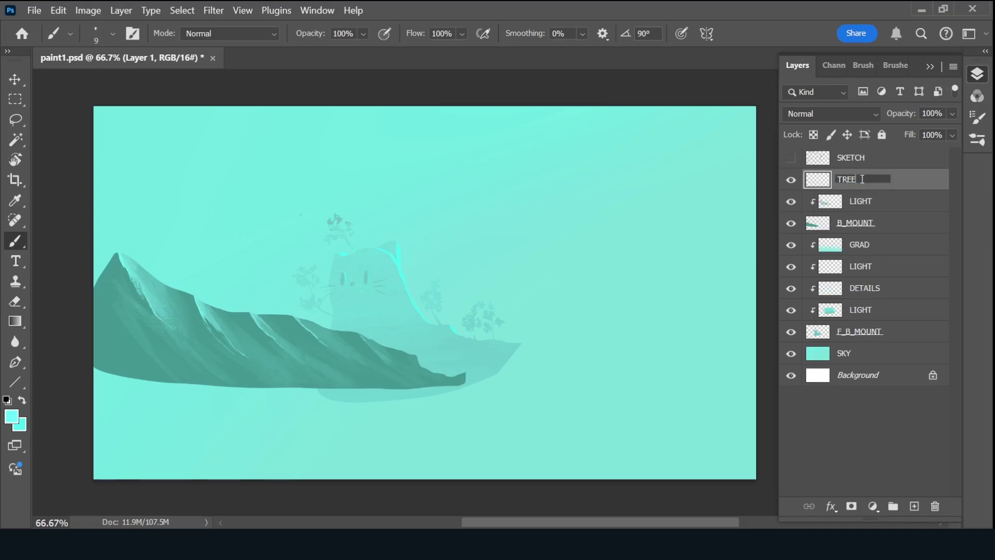
Finish naming the new layer TREES.
type("S")
key("Return")
right_click(862, 187)
left_click(850, 291)
Draw bare tree branches along the mountain ridge with the 9 px KYLE inking brush, sampling teal.
left_click(896, 65)
scroll(956, 204, "up", 3)
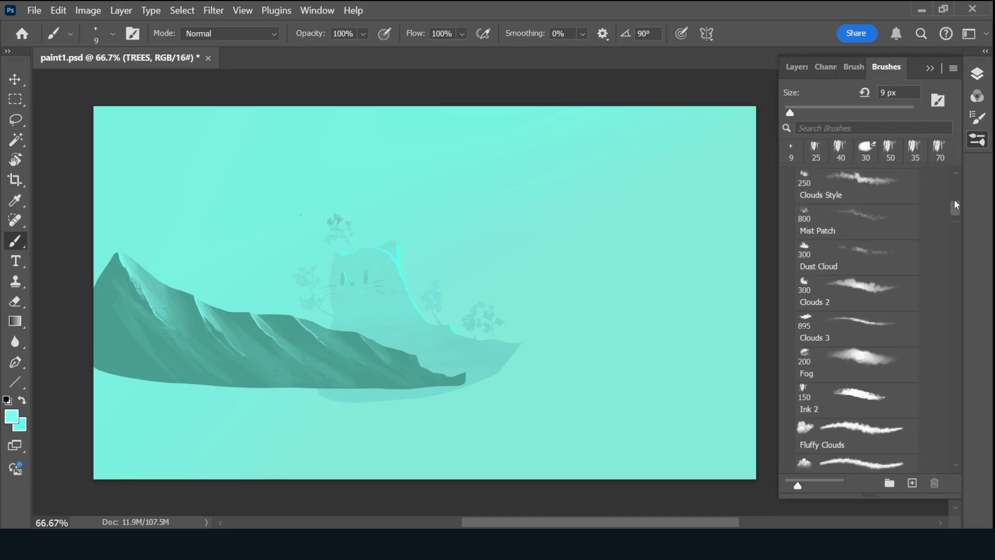
left_click_drag(957, 204, 954, 188)
left_click(856, 223)
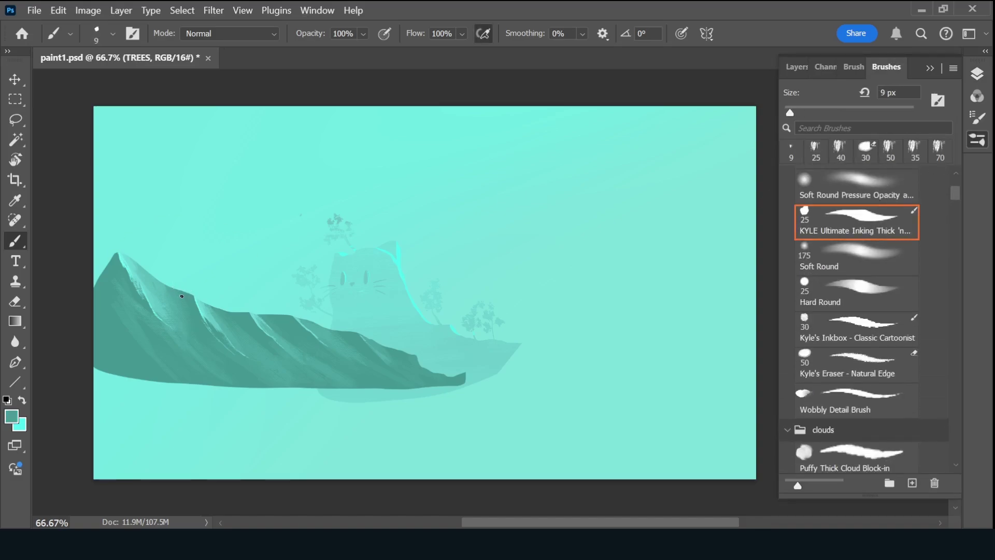
left_click_drag(203, 269, 208, 267)
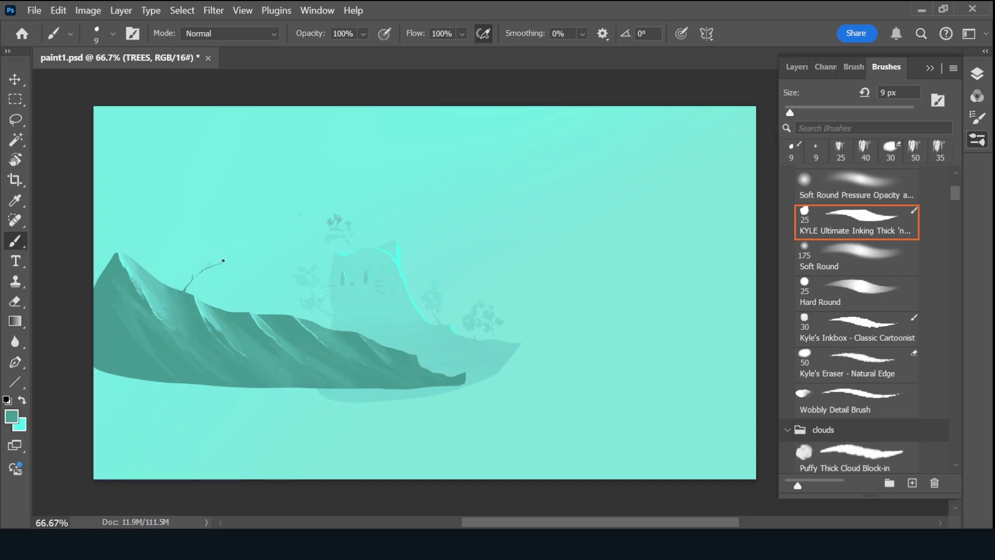
left_click(156, 281, "alt")
key("x")
left_click(315, 314, "alt")
left_click_drag(956, 193, 953, 237)
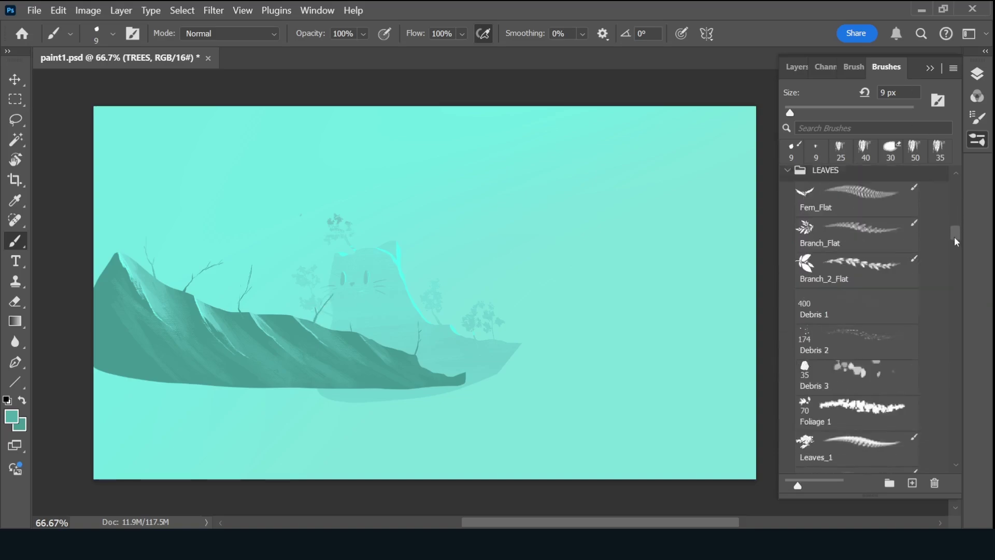
Dab leafy foliage onto the ridge tree branches with the Foliage 1 brush at 15–20 px.
left_click(871, 332)
key("bracketleft")
key("bracketleft")
key("bracketleft")
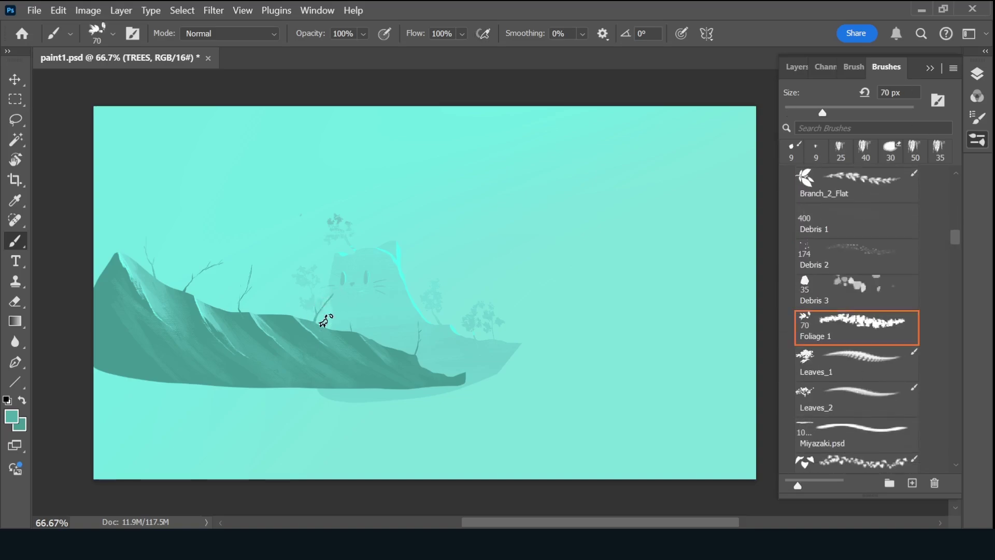
key("bracketleft")
key("bracketleft")
key("bracketleft")
left_click_drag(333, 290, 334, 296)
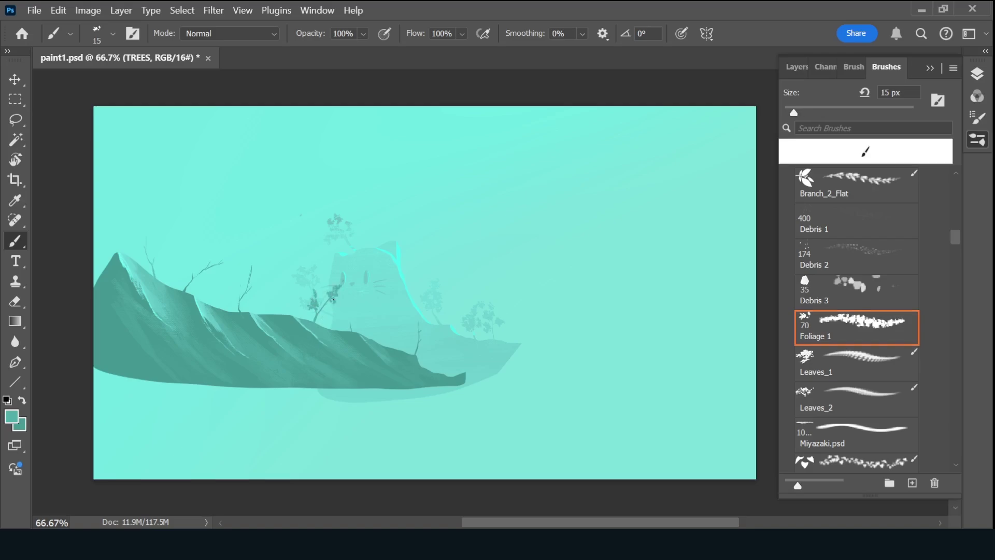
key("bracketright")
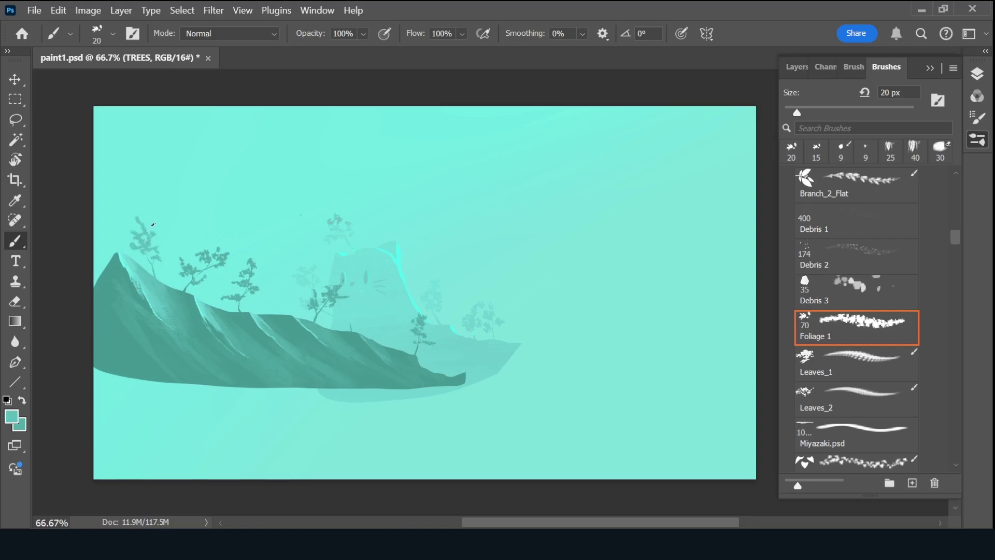
left_click(146, 226, "alt")
Add a new layer above TREES named ATMSO.
left_click(797, 66)
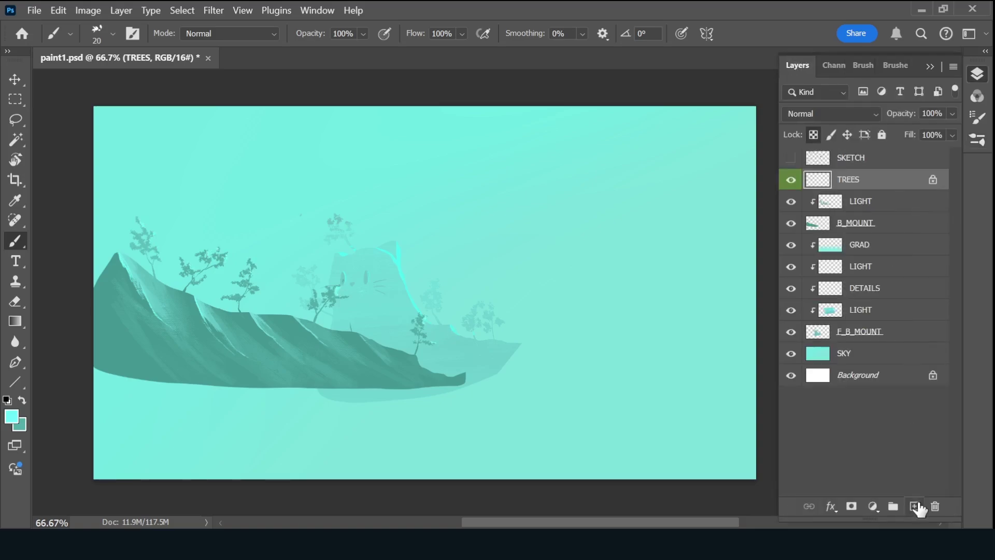
left_click(914, 506)
double_click(851, 179)
type("ATMSO")
key("Return")
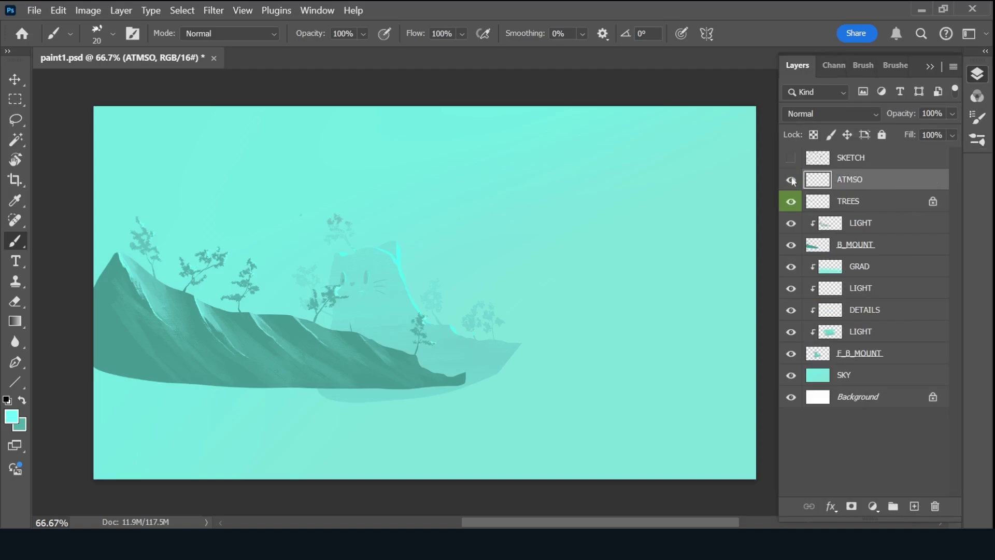
Wash faint mist over the rock's lower part using a large Soft Round brush at 30–60% opacity.
left_click(892, 64)
left_click_drag(956, 226, 956, 193)
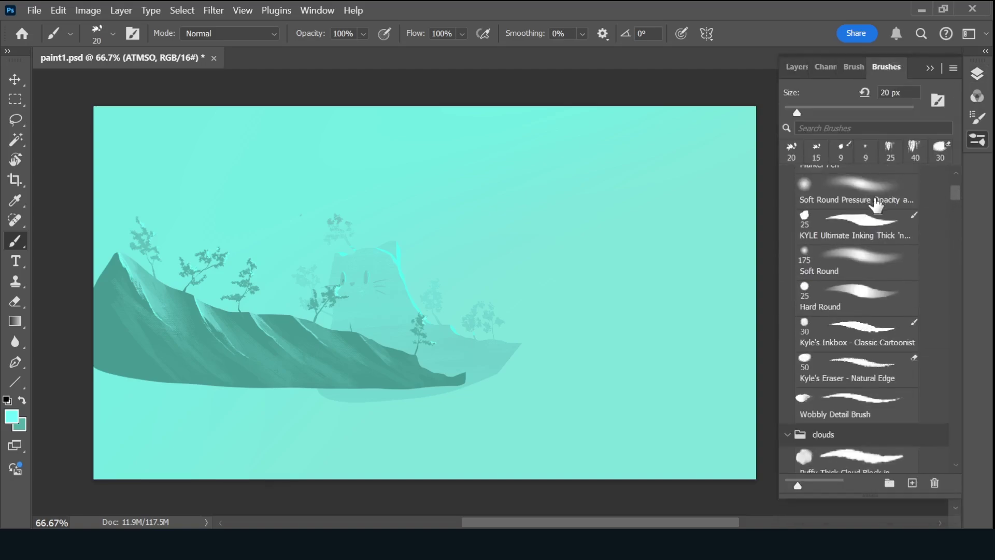
left_click(856, 191)
key("bracketright")
key("bracketright")
key("bracketright")
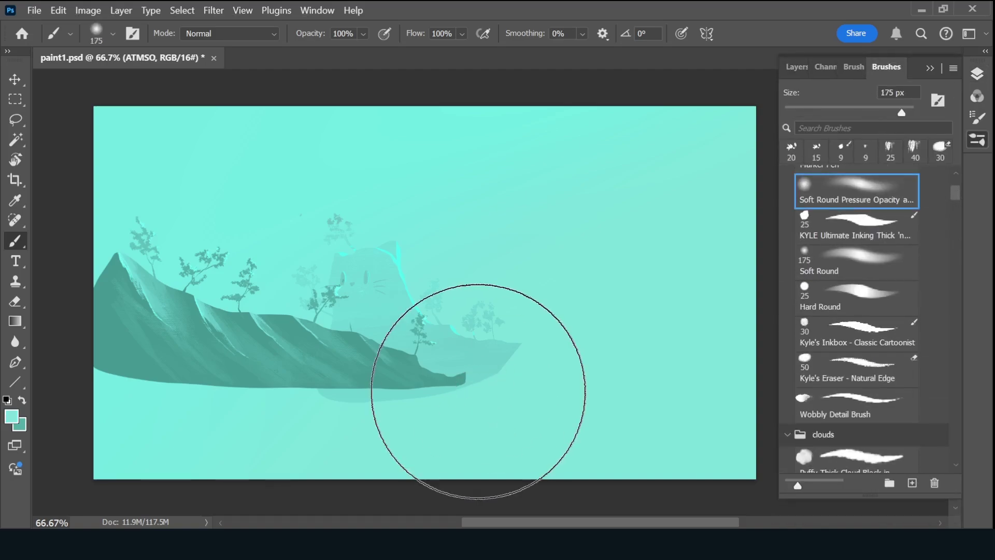
key("bracketleft")
key("bracketleft")
key("bracketleft")
key("3")
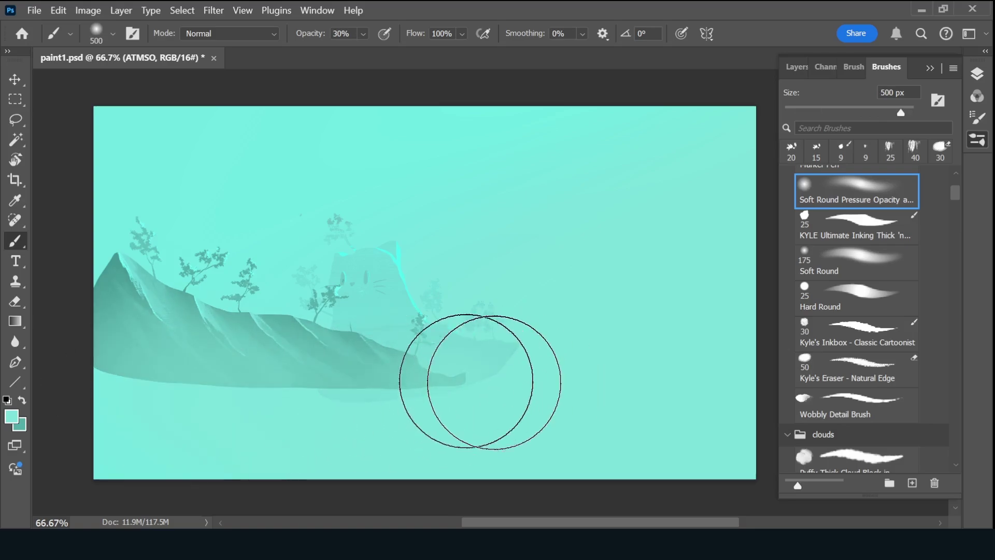
left_click(464, 393)
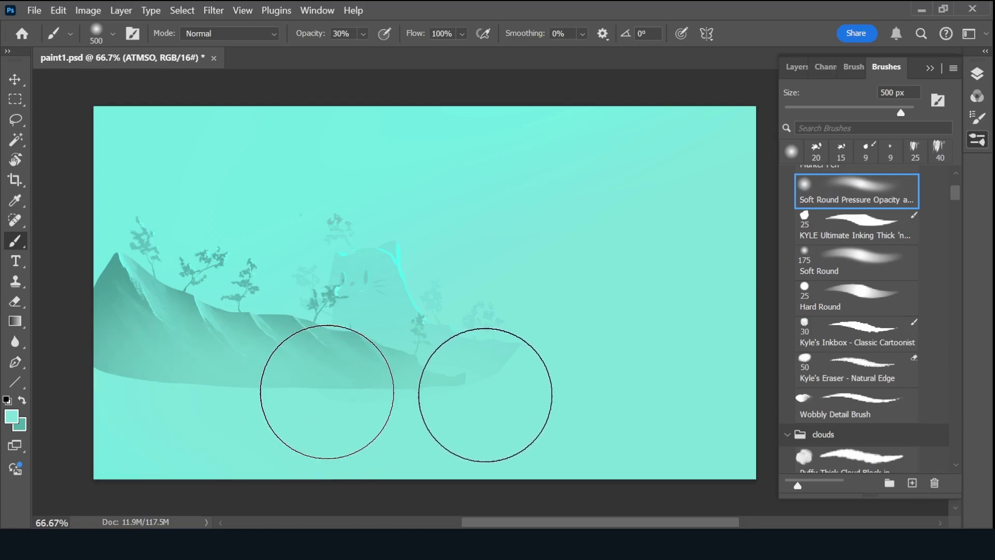
left_click_drag(485, 389, 204, 385)
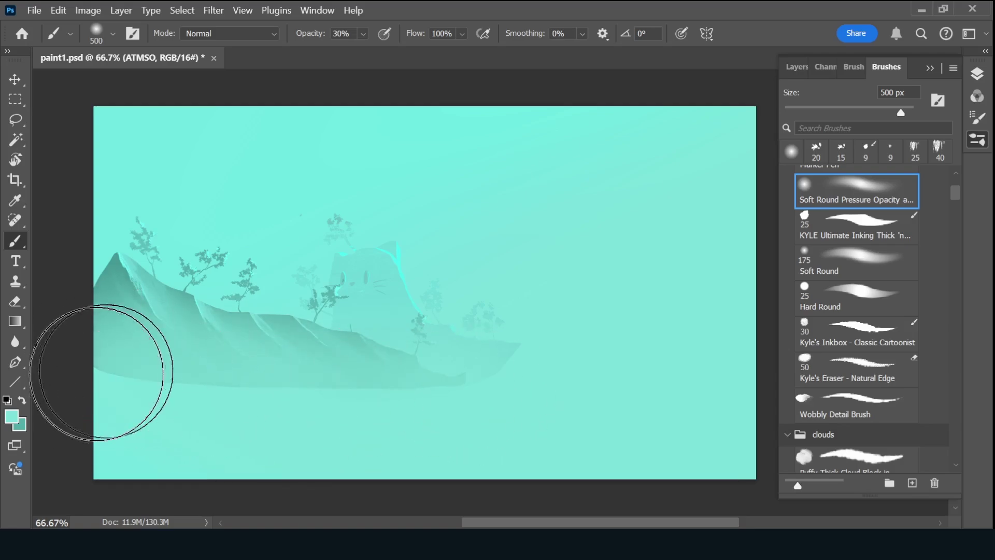
key("6")
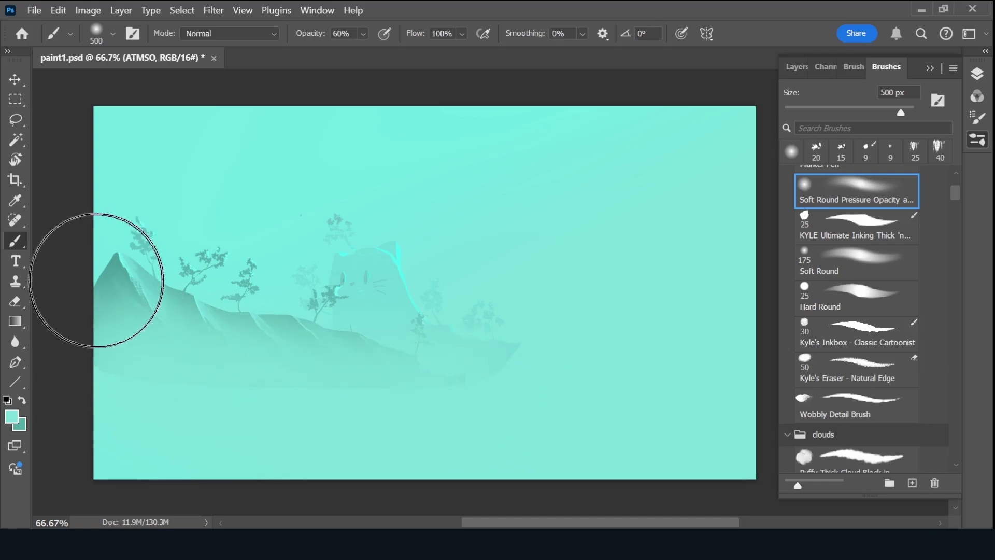
left_click_drag(98, 280, 311, 415)
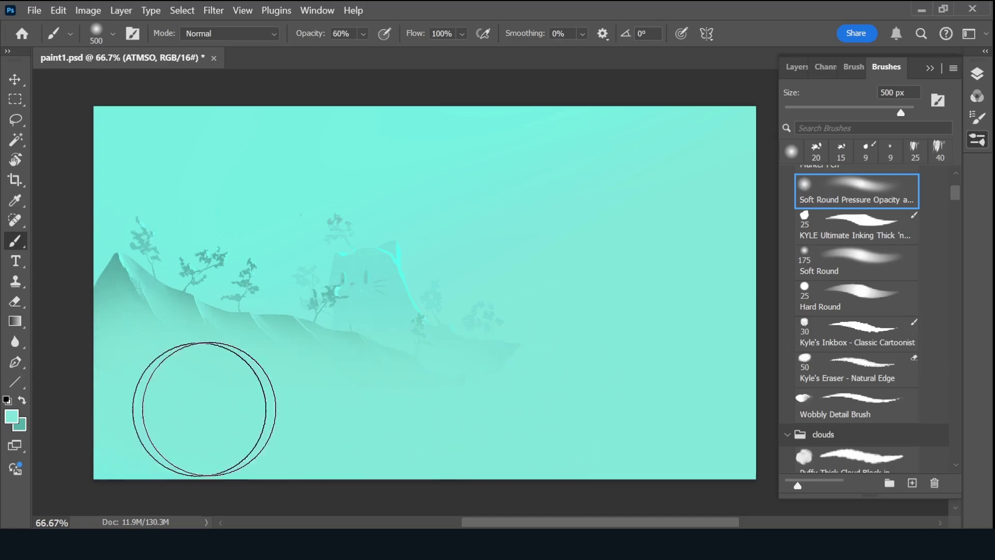
Pick a new pale colour and spread light mist across the lower canvas.
left_click(796, 68)
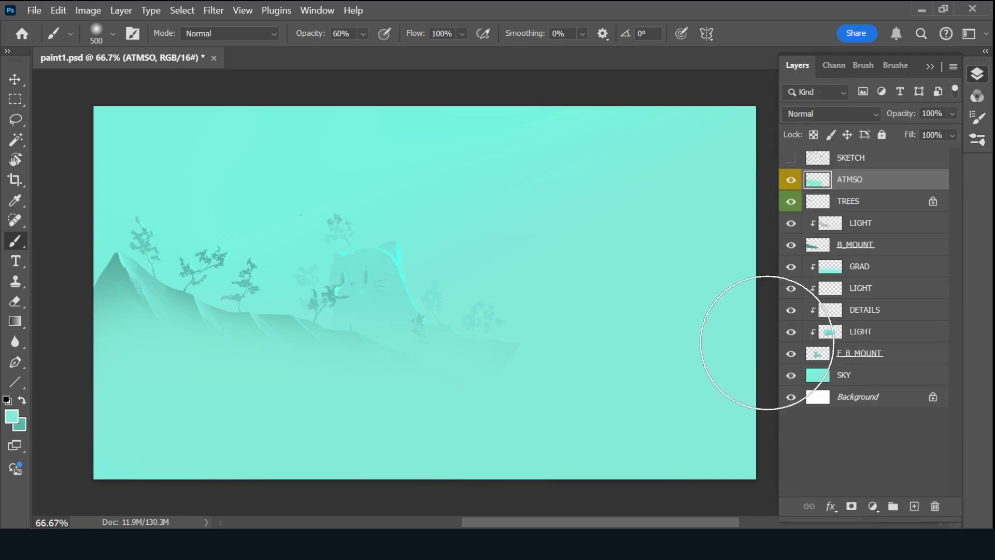
left_click(12, 416)
left_click(547, 124)
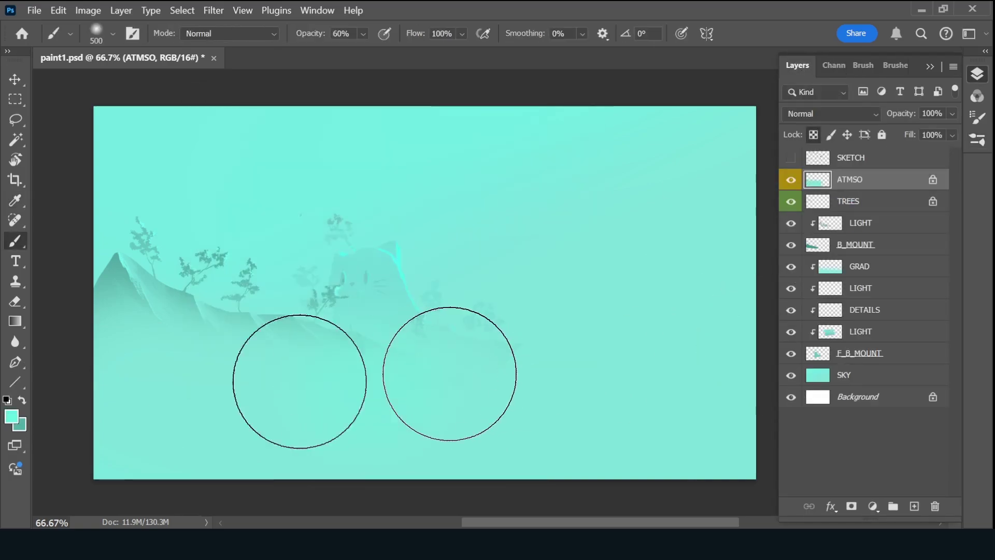
left_click_drag(451, 378, 129, 312)
Pick a greener foreground colour and lower the ATMSO layer's opacity.
left_click(12, 417)
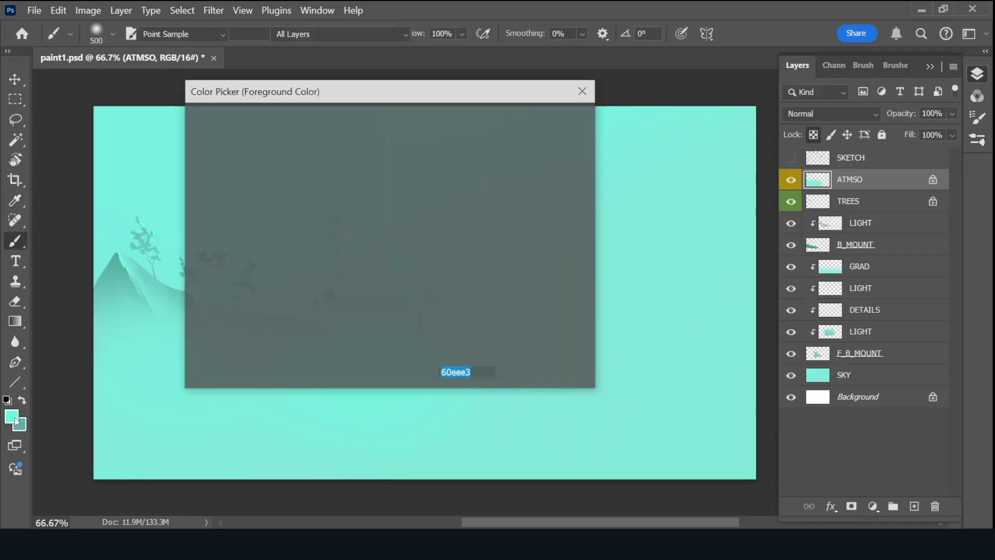
left_click(412, 238)
left_click(542, 120)
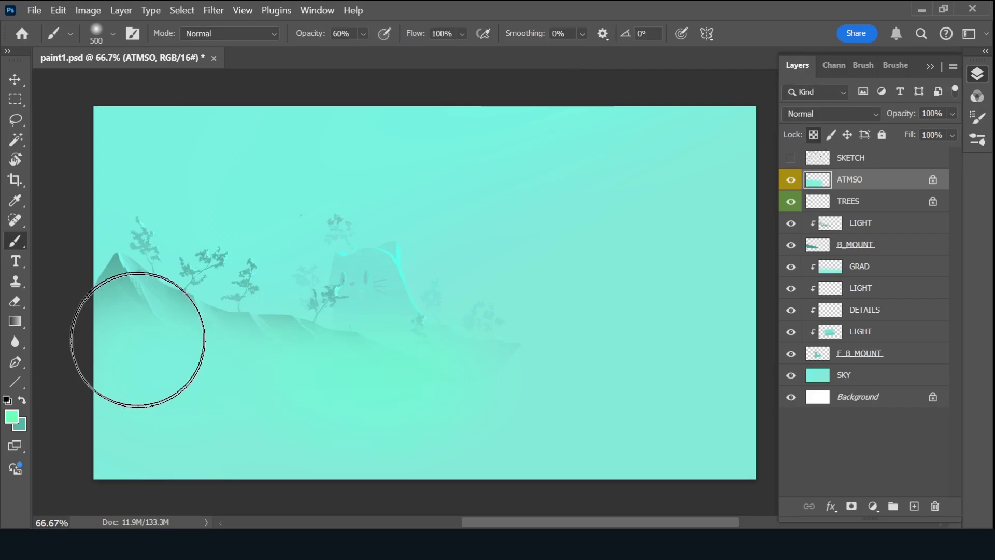
left_click(502, 436, "alt")
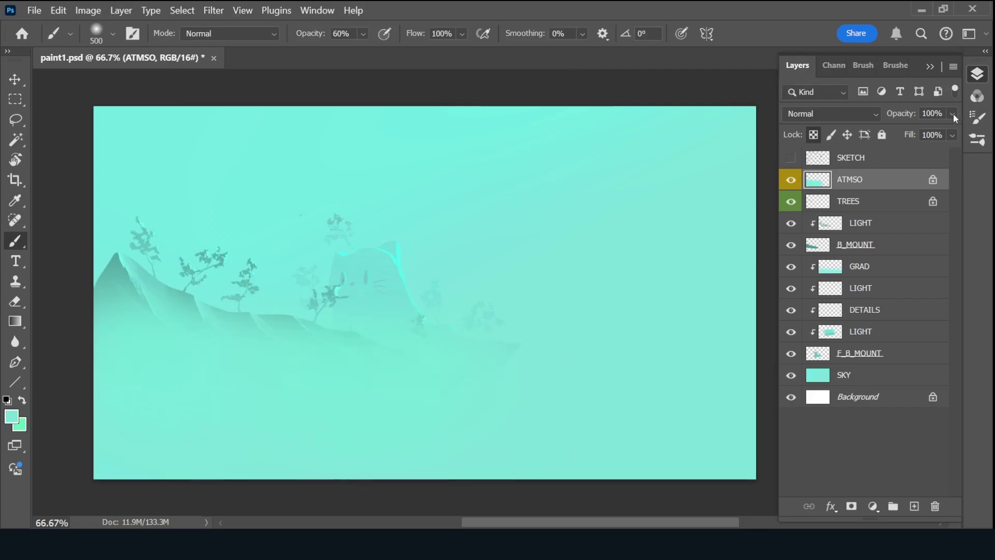
left_click_drag(953, 114, 944, 129)
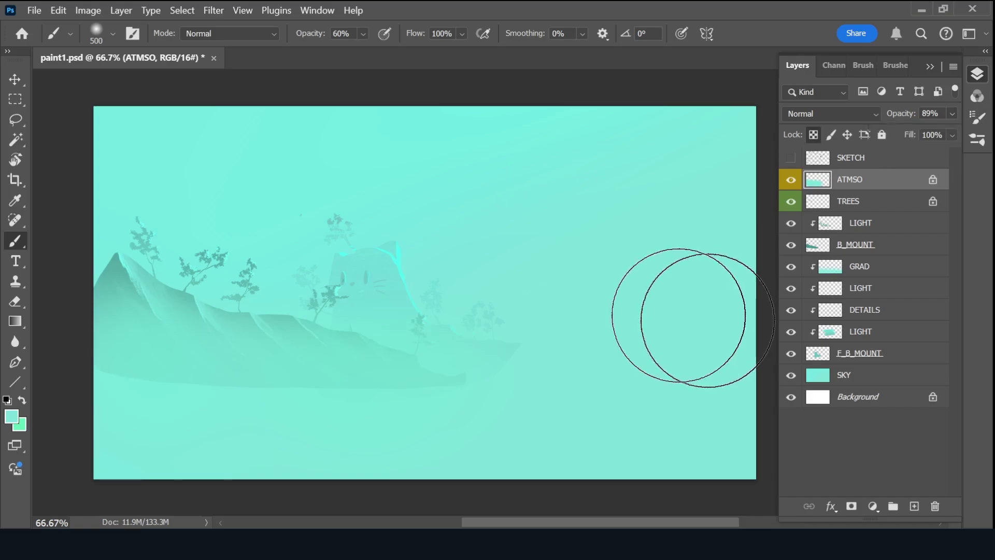
Choose a lighter mint colour, show the SKETCH layer, and add a new layer above ATMSO.
left_click(12, 416)
left_click(285, 155)
key("Return")
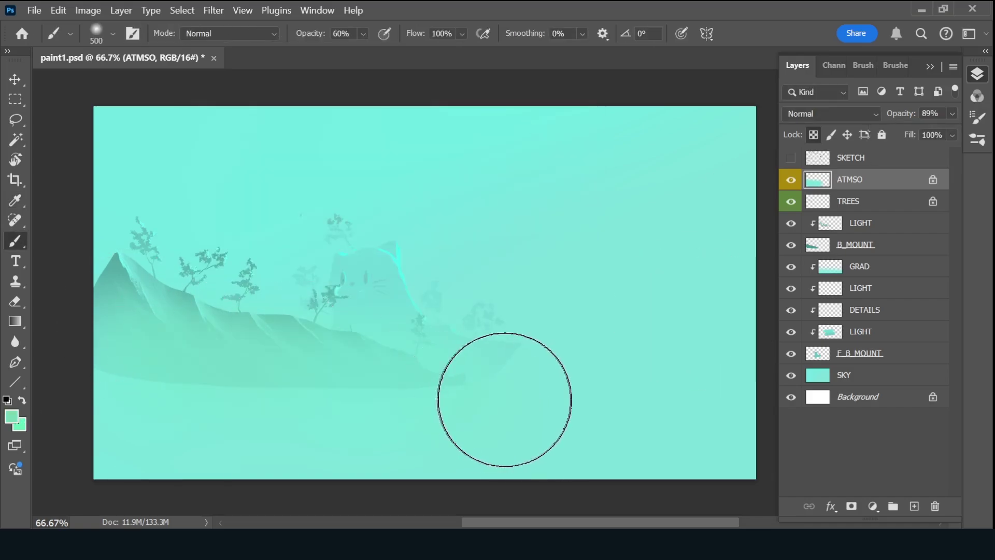
left_click(791, 157)
left_click(914, 506)
double_click(875, 178)
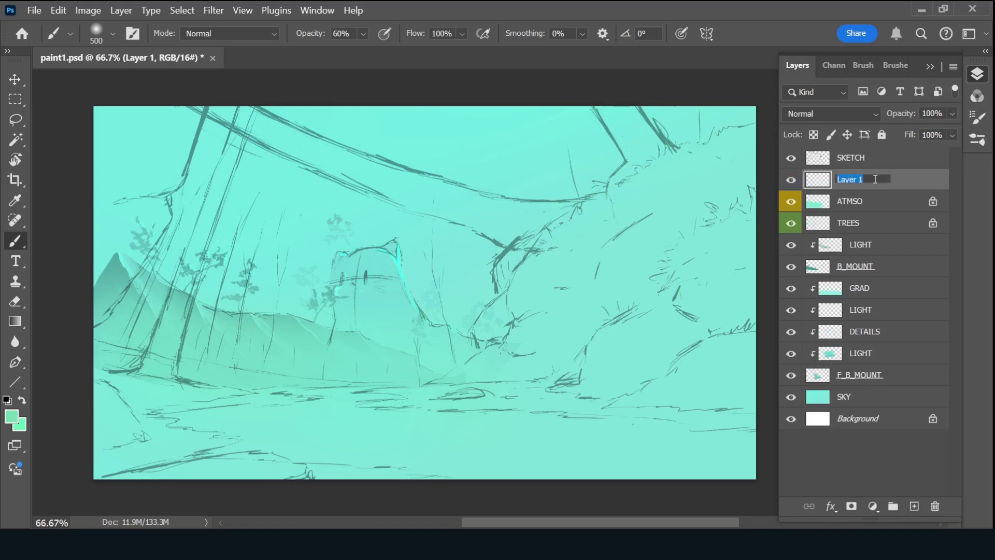
Name the layer GROUNDII and lasso-select the ground and right-hand hill.
type("II")
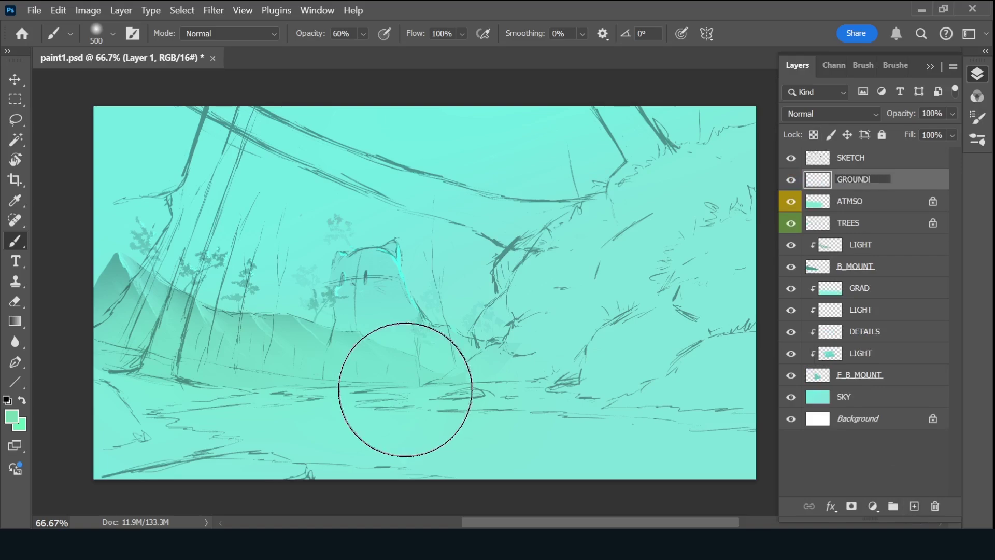
left_click(15, 119)
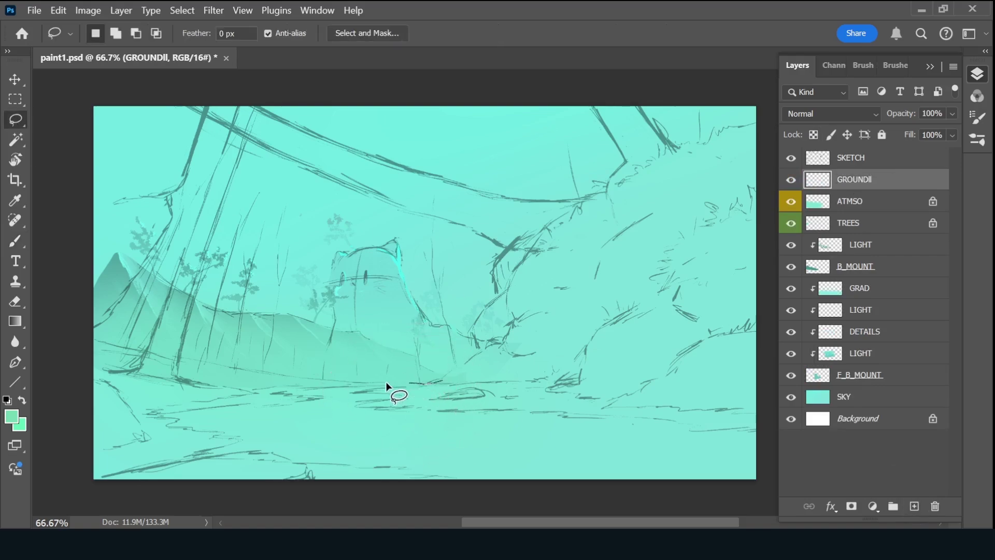
left_click_drag(387, 385, 252, 371)
left_click_drag(95, 322, 754, 129)
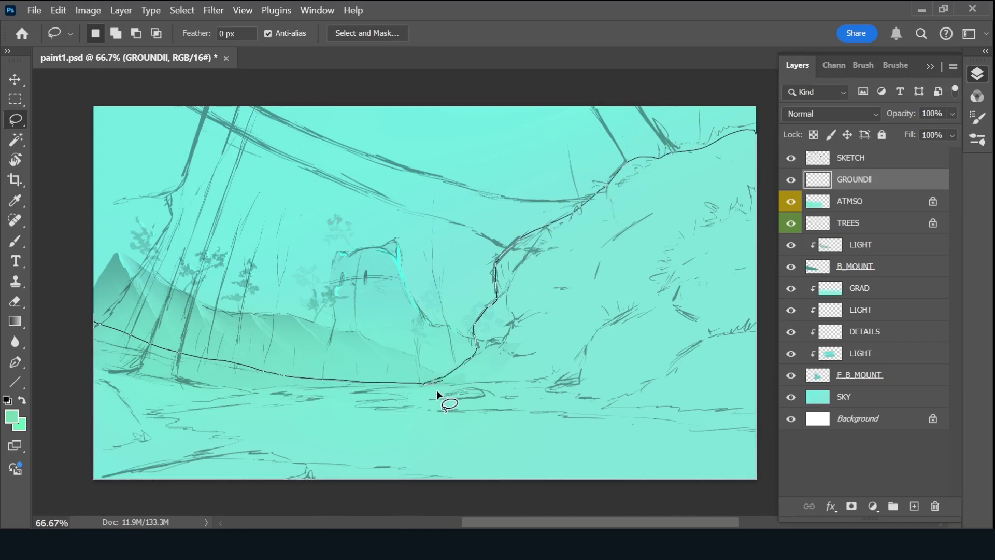
left_click_drag(437, 389, 441, 372)
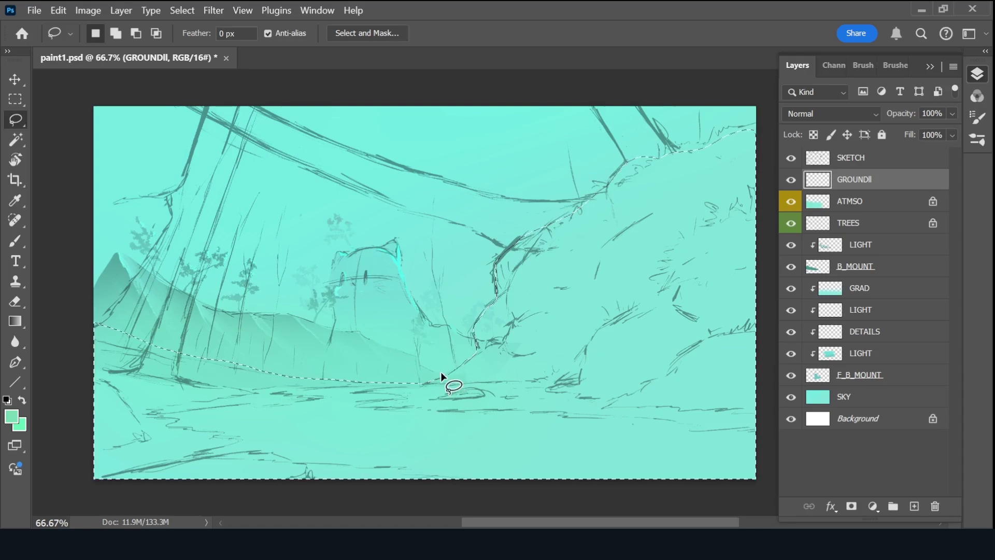
Fill the selection with medium green, deselect, and save the painting.
left_click(13, 418)
left_click_drag(296, 186, 320, 196)
key("Return")
key("alt+BackSpace")
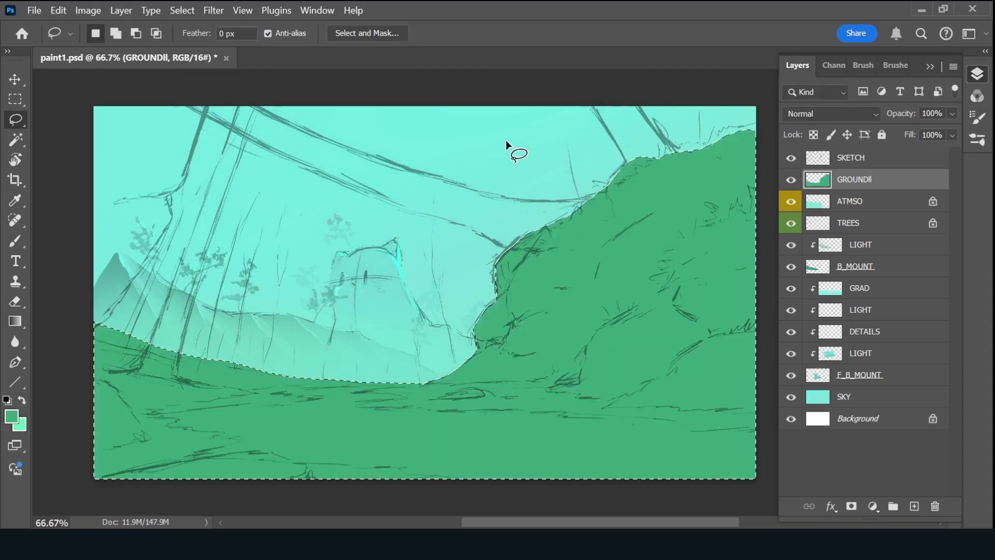
key("ctrl+d")
key("ctrl+s")
left_click(900, 65)
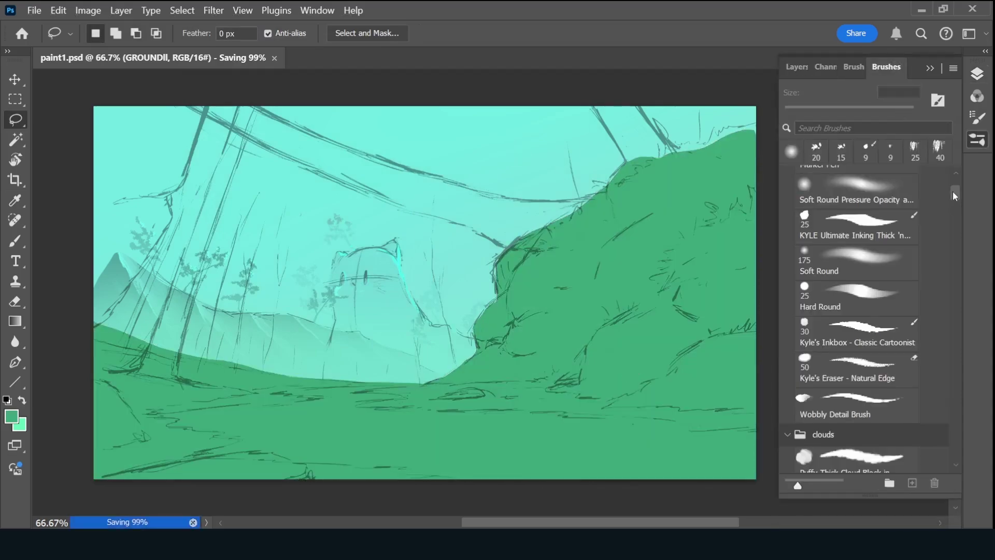
scroll(953, 191, "up", 2)
left_click(797, 65)
Lock GROUNDII's transparent pixels and set a light green brush colour.
key("b")
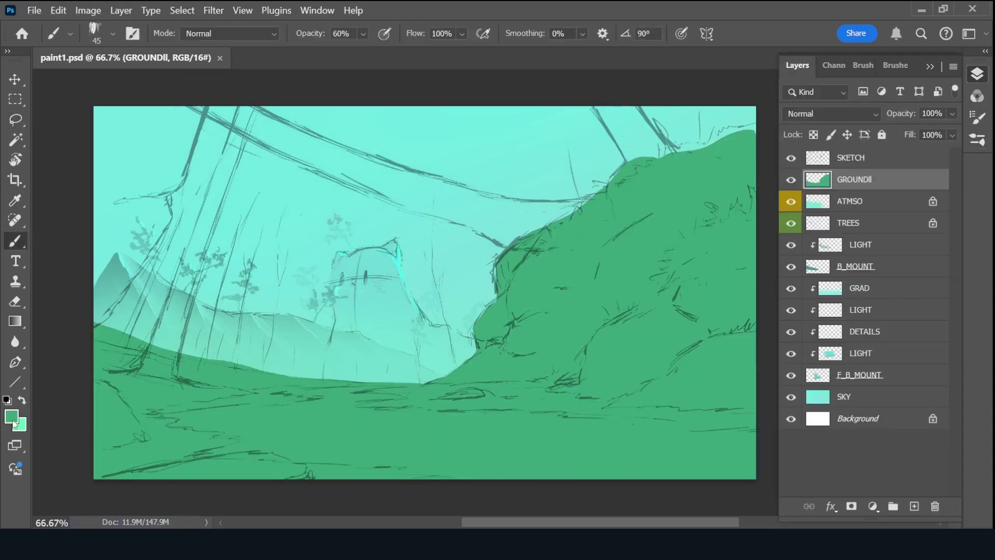
left_click(14, 424)
left_click(541, 124)
key("slash")
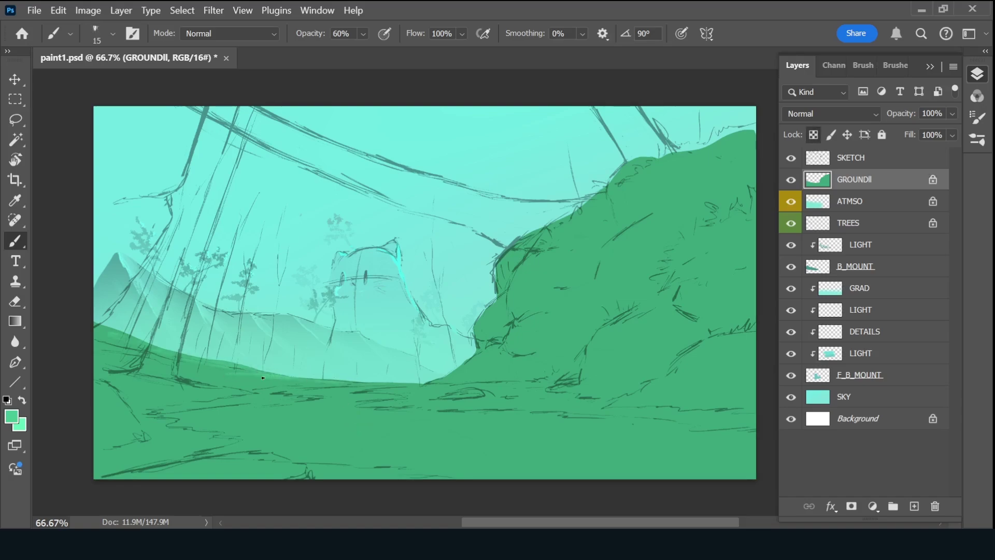
left_click(11, 416)
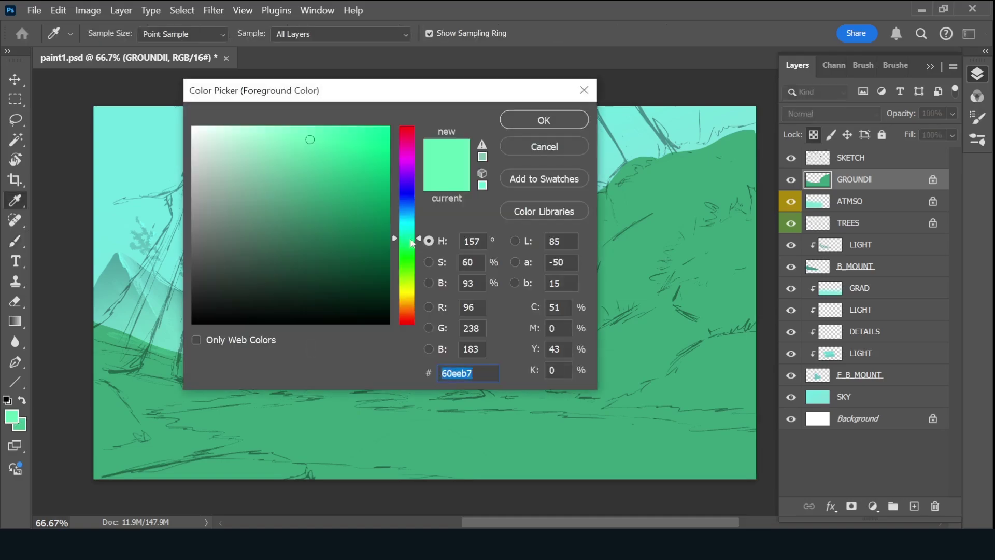
left_click(410, 239)
key("Return")
key("bracketright")
Paint light mint highlights along the left ground's edge, extending toward the middle.
left_click_drag(203, 356, 167, 351)
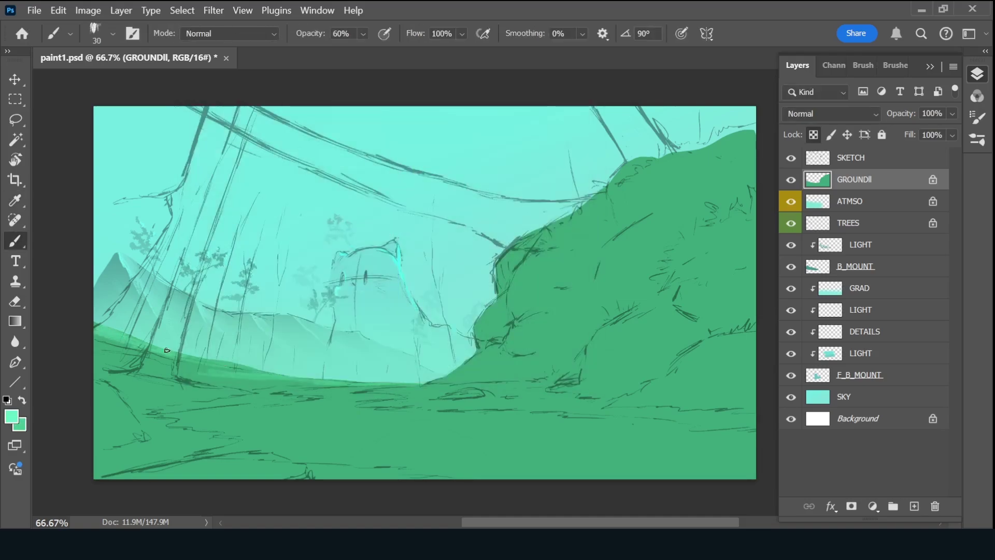
left_click_drag(289, 366, 330, 400)
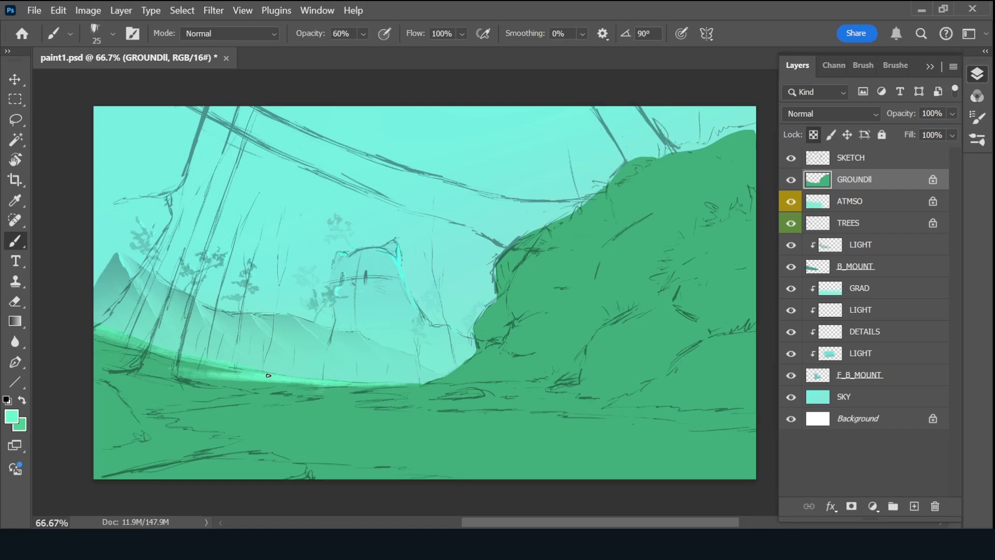
key("bracketleft")
left_click_drag(260, 383, 165, 370)
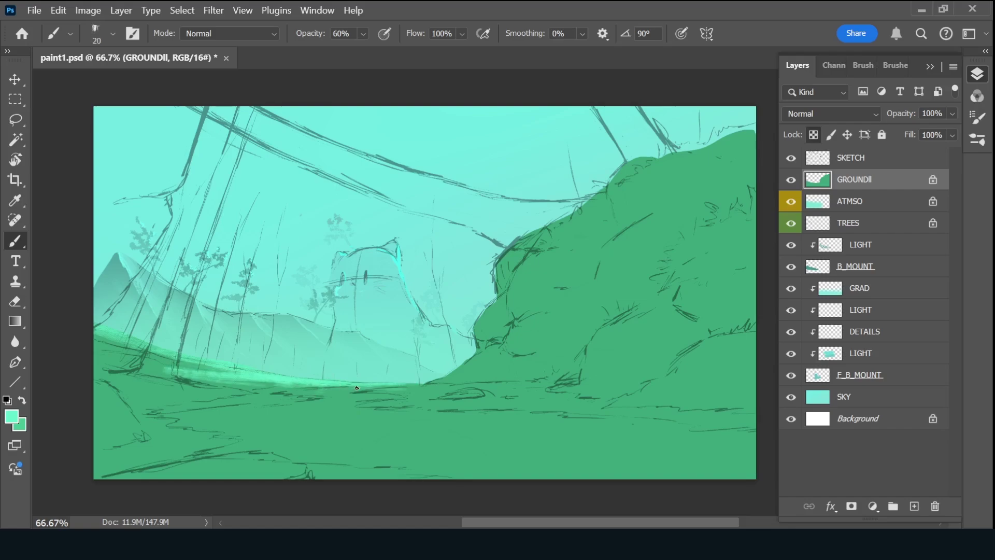
left_click_drag(358, 387, 228, 389)
left_click_drag(134, 360, 174, 371)
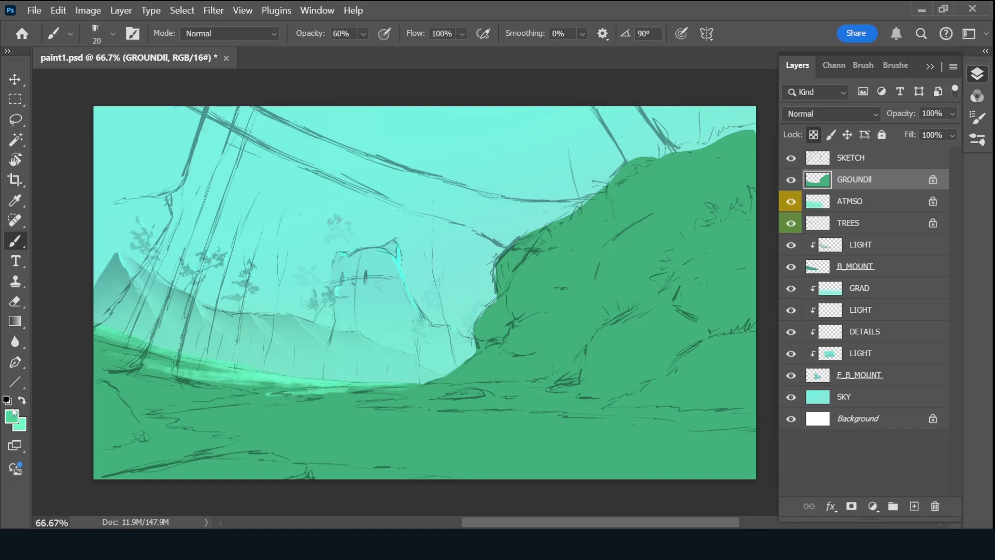
Scribble broader highlights along the ground edge, then switch to a softer medium green.
left_click(18, 423)
key("Return")
key("bracketright")
key("bracketright")
mouse_move(217, 384)
left_mouse_down()
mouse_move(429, 387)
mouse_move(293, 398)
mouse_move(304, 408)
mouse_move(394, 407)
left_mouse_up()
left_click(11, 416)
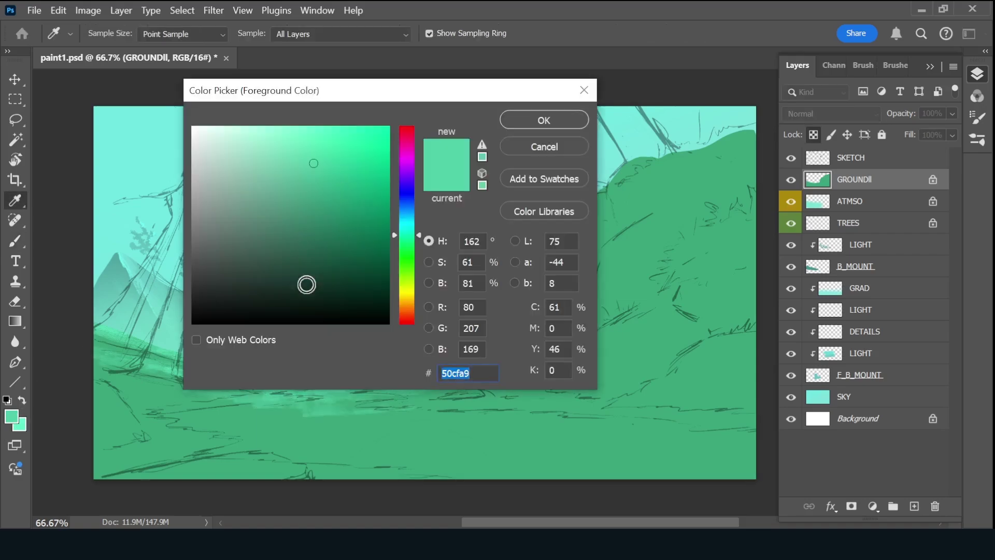
left_click(321, 197)
key("Return")
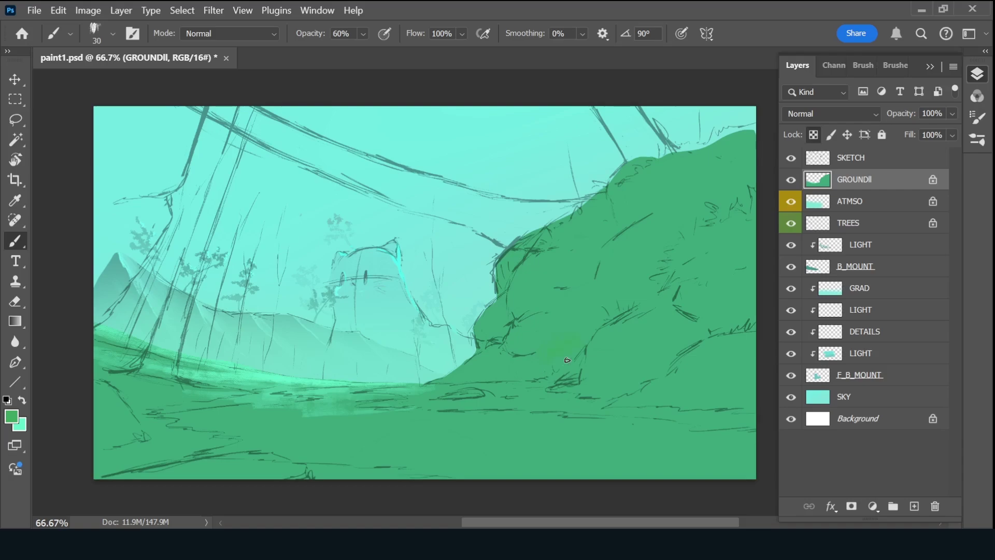
Paint a soft lighter patch, then block darker green facets on the hill's right side and lower edge.
mouse_move(601, 321)
left_mouse_down()
mouse_move(524, 389)
mouse_move(596, 391)
mouse_move(607, 347)
mouse_move(460, 391)
mouse_move(666, 356)
mouse_move(600, 411)
mouse_move(695, 422)
left_mouse_up()
left_click(394, 404, "alt")
left_click(320, 196)
key("Return")
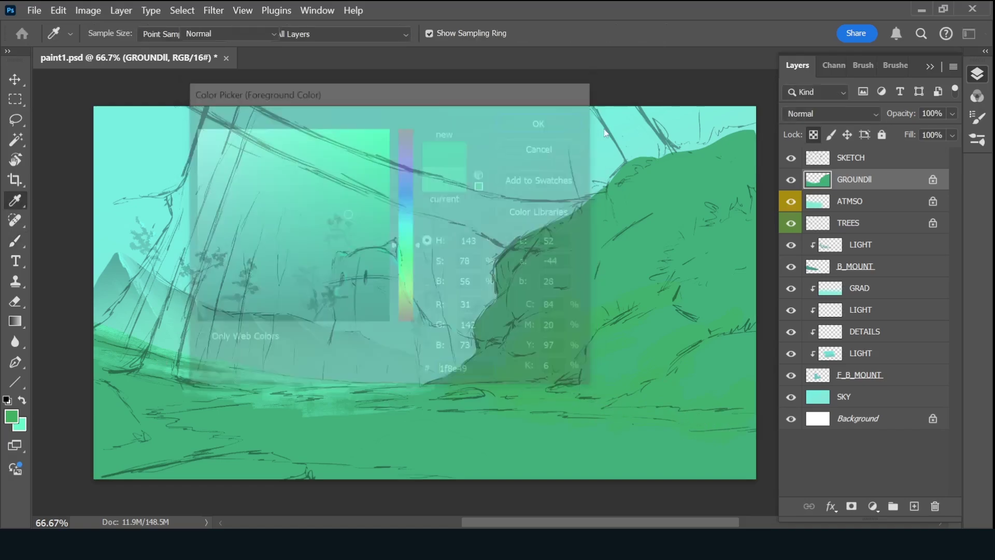
mouse_move(674, 285)
left_mouse_down()
mouse_move(662, 342)
mouse_move(716, 325)
mouse_move(716, 352)
mouse_move(593, 260)
mouse_move(660, 165)
mouse_move(559, 289)
mouse_move(650, 294)
left_mouse_up()
left_click_drag(718, 283, 695, 251)
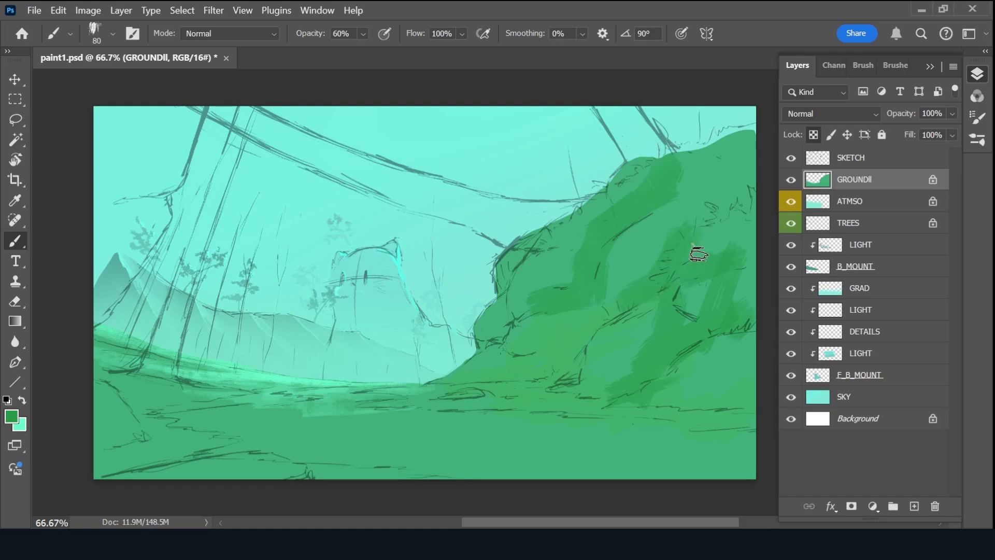
mouse_move(707, 196)
left_mouse_down()
mouse_move(655, 212)
mouse_move(708, 200)
mouse_move(687, 249)
left_mouse_up()
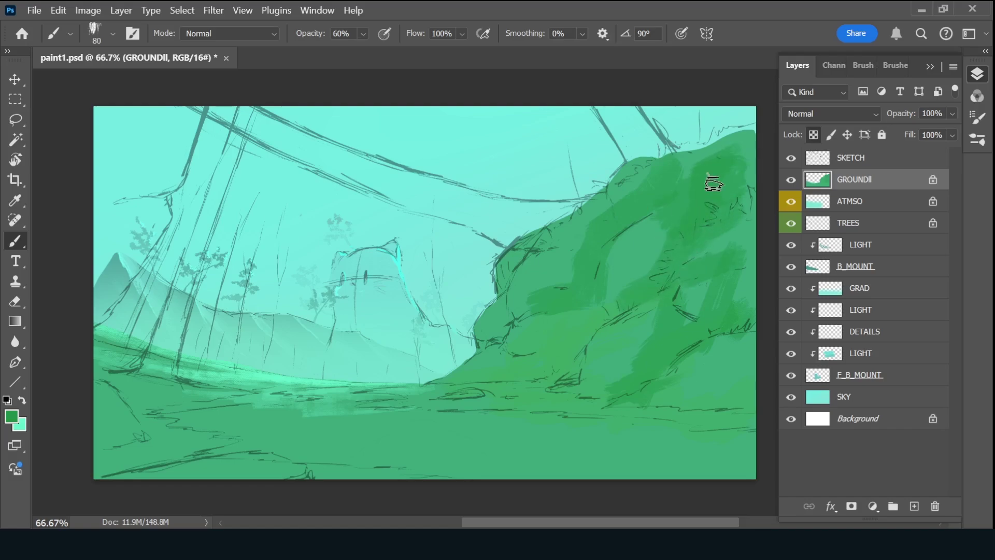
mouse_move(567, 349)
left_mouse_down()
mouse_move(475, 391)
mouse_move(696, 409)
mouse_move(747, 402)
mouse_move(715, 415)
left_mouse_up()
With a smaller brush, darken the hill's upper-left edge and upper middle.
left_click(720, 406, "alt")
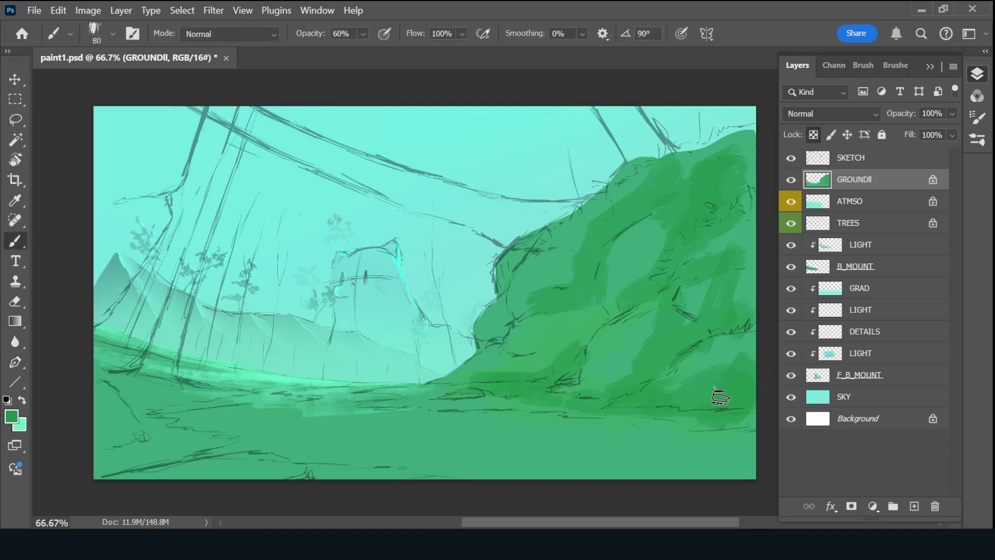
key("bracketleft")
key("bracketleft")
key("bracketleft")
mouse_move(506, 330)
left_mouse_down()
mouse_move(505, 298)
mouse_move(544, 231)
left_mouse_up()
mouse_move(503, 306)
left_mouse_down()
mouse_move(524, 275)
mouse_move(591, 231)
left_mouse_up()
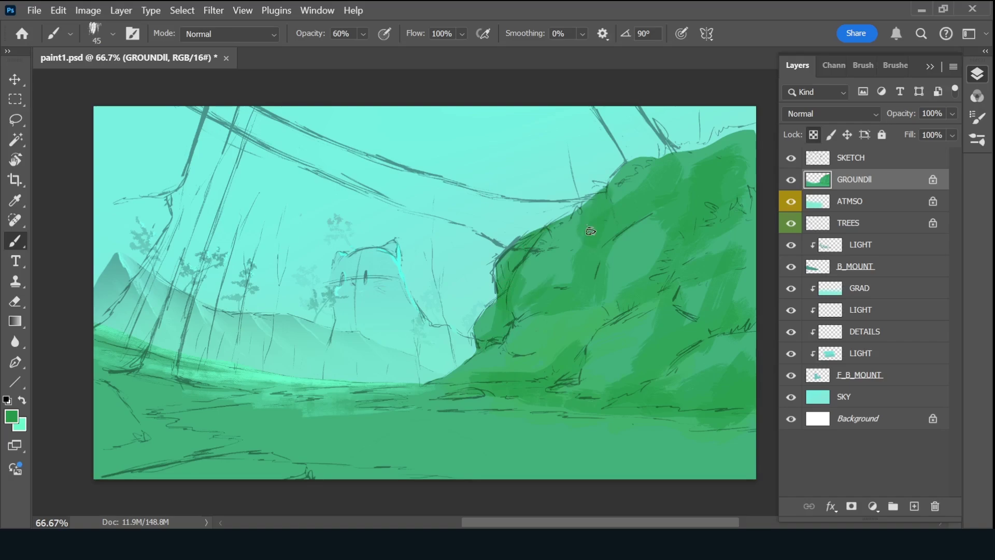
mouse_move(560, 261)
left_mouse_down()
mouse_move(591, 233)
mouse_move(644, 211)
left_mouse_up()
Switch to a brighter green and paint bright facets across the lower-left hill.
left_click(12, 419)
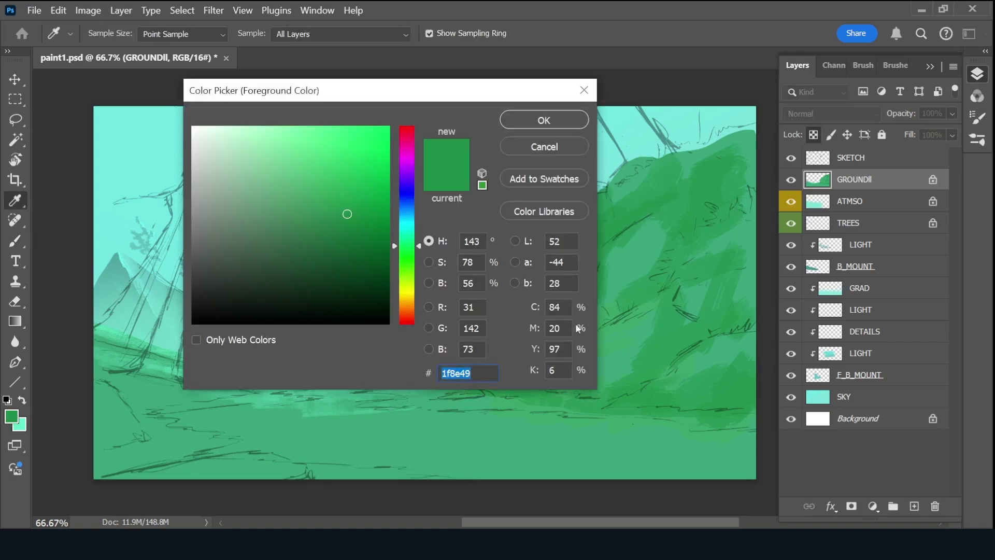
left_click(375, 200)
key("Return")
left_click_drag(606, 346, 591, 337)
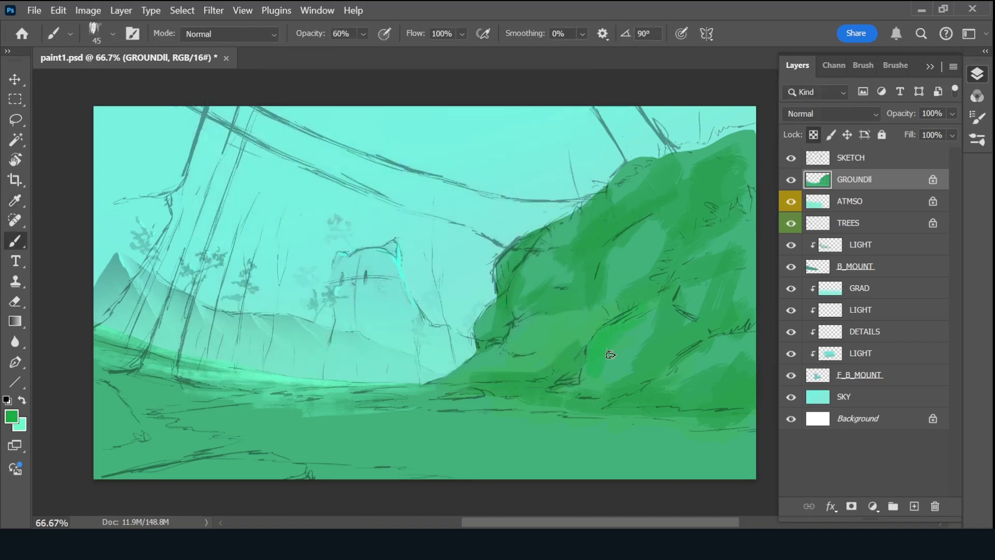
left_click_drag(611, 371, 513, 345)
mouse_move(570, 316)
left_mouse_down()
mouse_move(462, 366)
mouse_move(508, 379)
left_mouse_up()
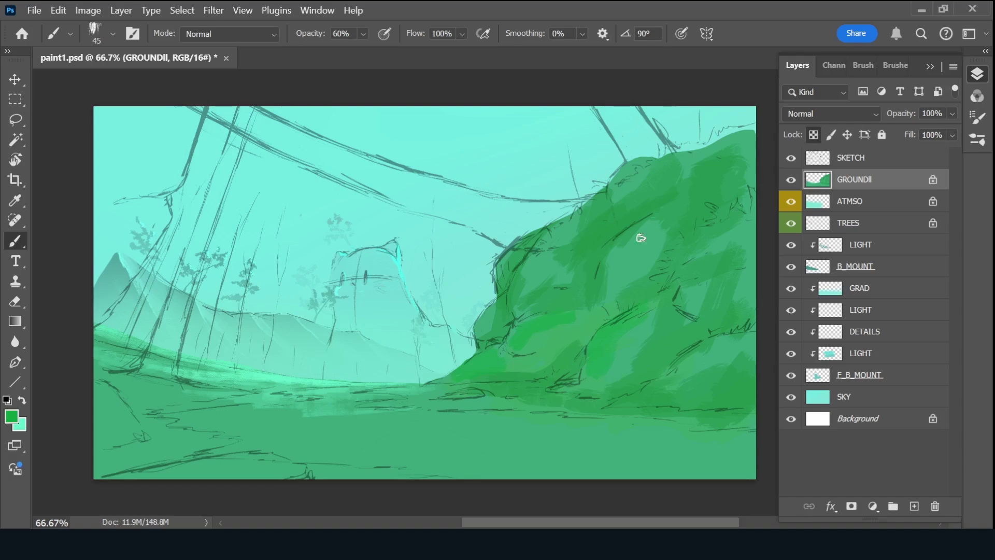
Darken the hill's upper-right side, its base and the nearby ground.
left_click_drag(641, 238, 617, 249)
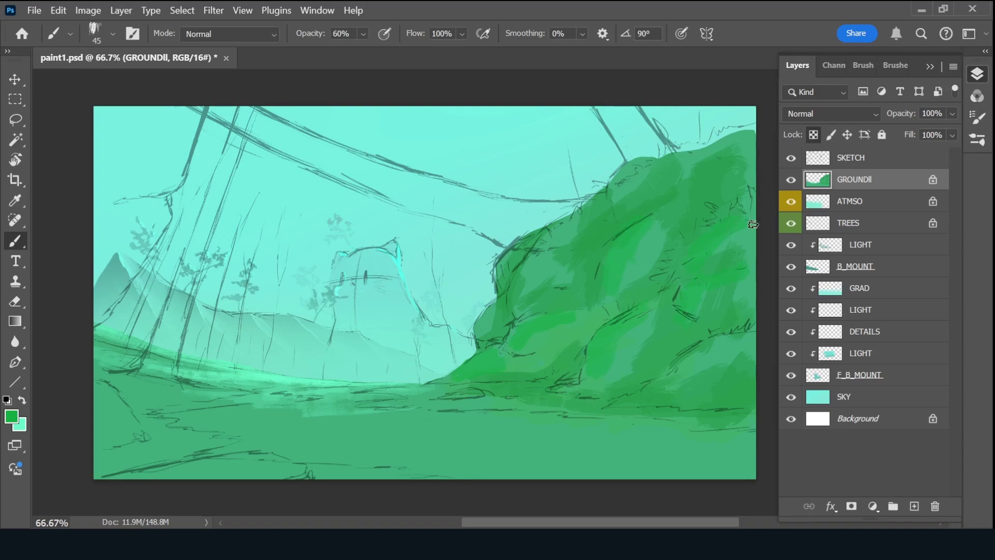
left_click_drag(736, 233, 705, 156)
mouse_move(467, 409)
left_mouse_down()
mouse_move(667, 422)
mouse_move(583, 429)
left_mouse_up()
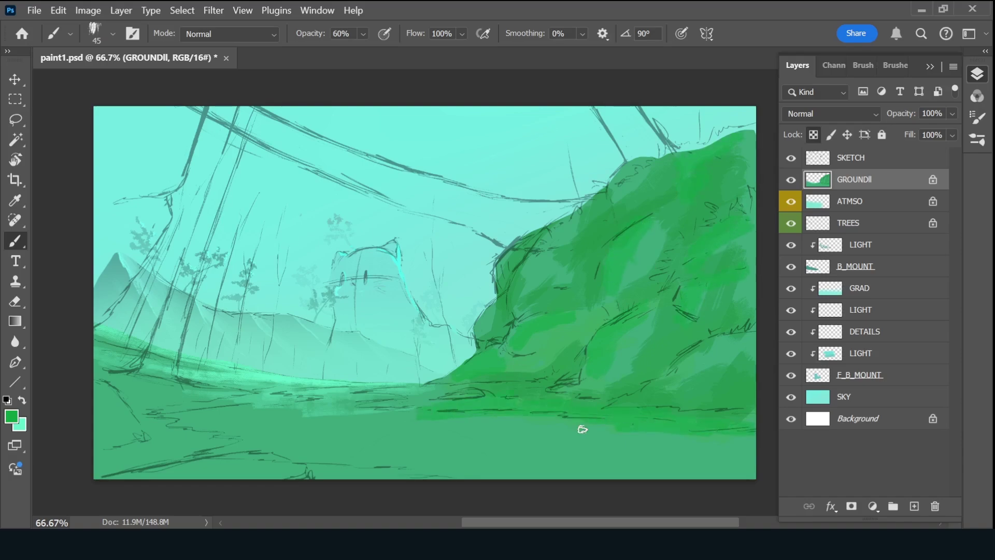
mouse_move(416, 405)
left_mouse_down()
mouse_move(440, 397)
mouse_move(416, 393)
left_mouse_up()
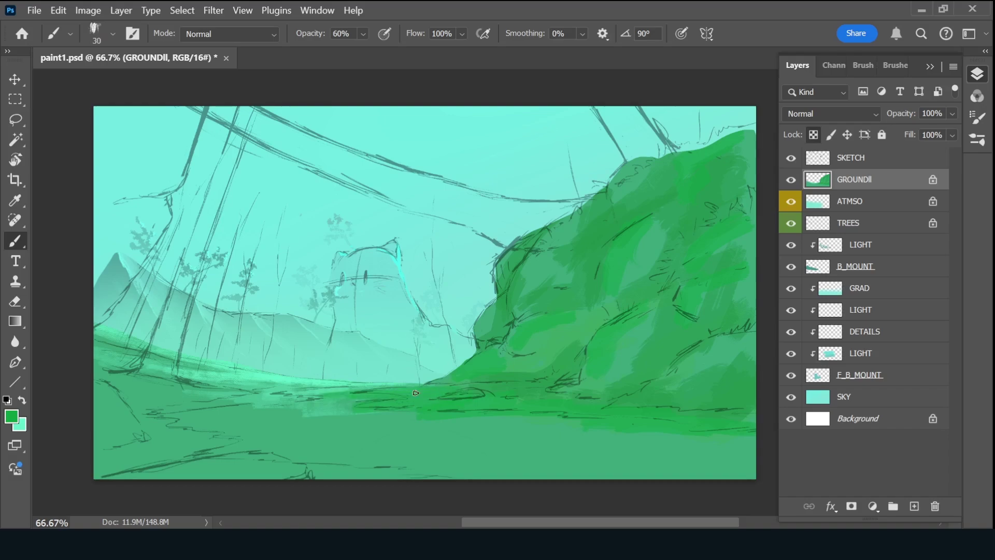
left_click(11, 416)
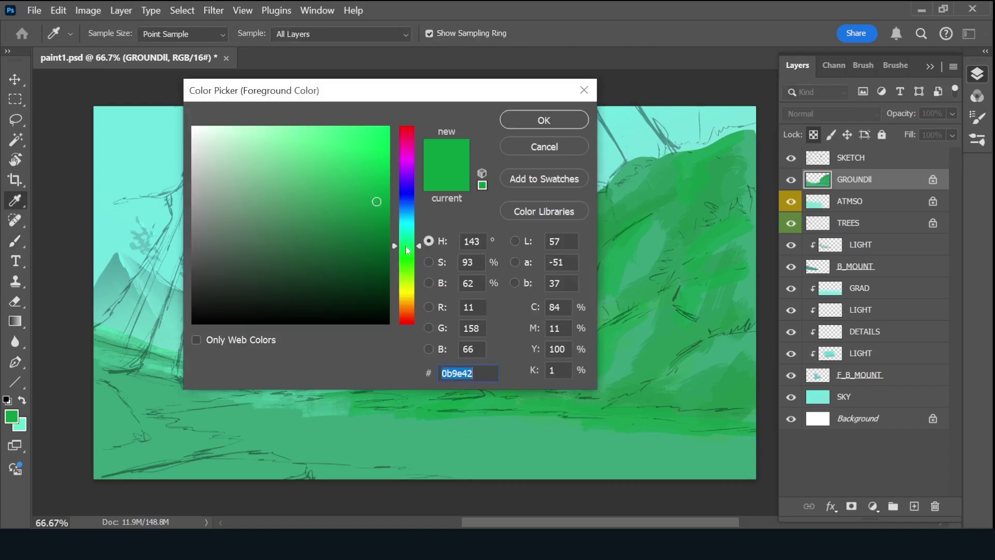
Confirm the new mid-green painting colour and adjust the brush size.
left_click(378, 182)
left_click(534, 120)
key("bracketright")
key("bracketright")
key("bracketright")
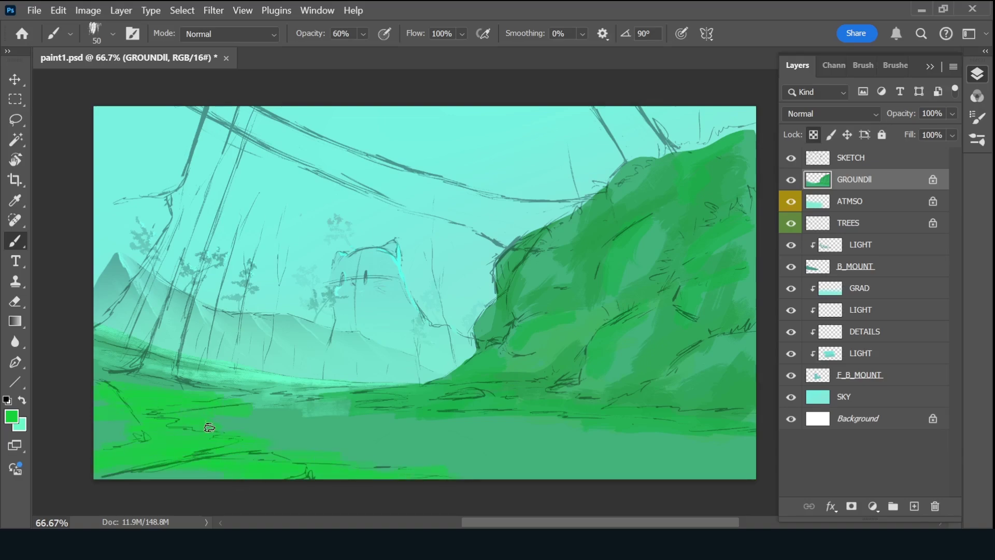
key("bracketleft")
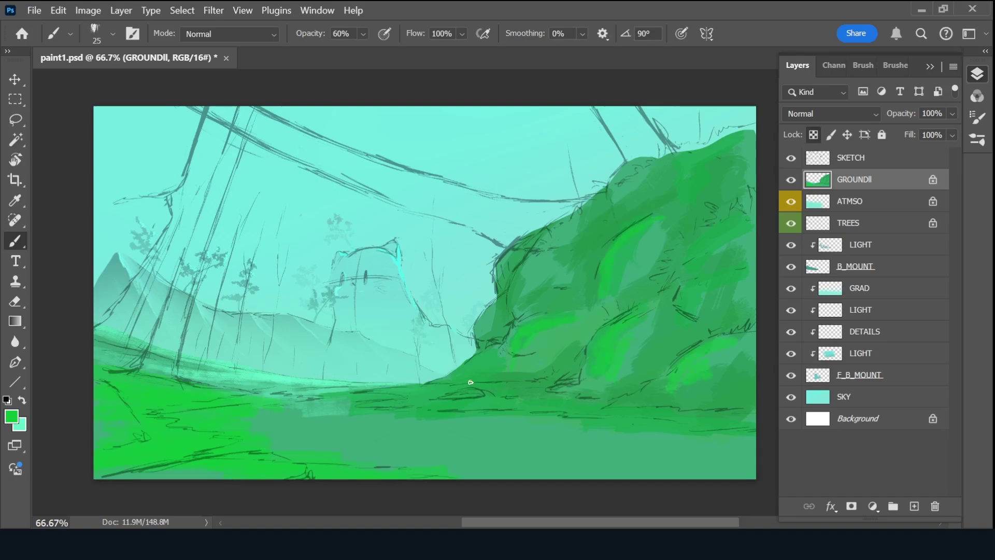
Choose a darker green and streak it across the bright foreground ground.
left_click(16, 422)
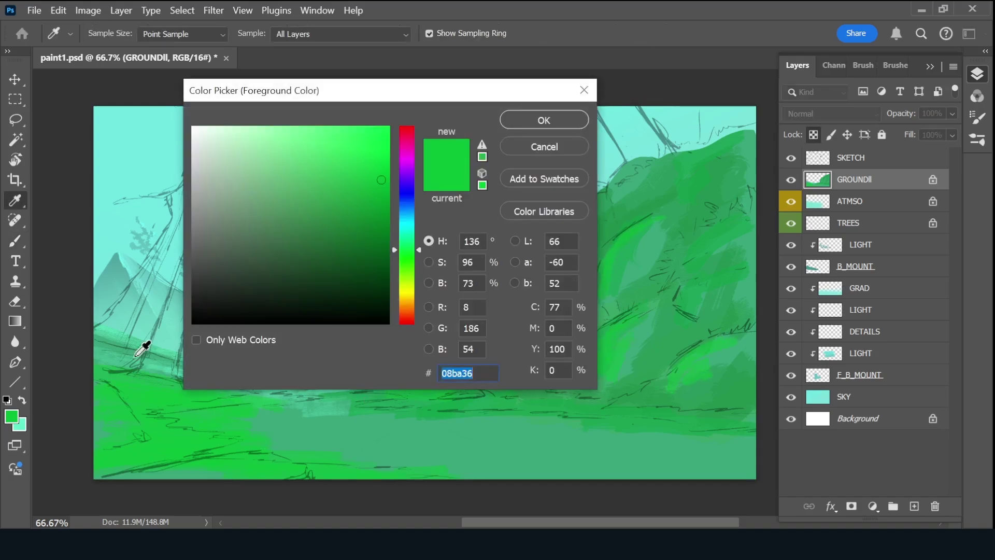
mouse_move(344, 233)
left_mouse_down()
mouse_move(317, 195)
mouse_move(336, 207)
left_mouse_up()
key("Return")
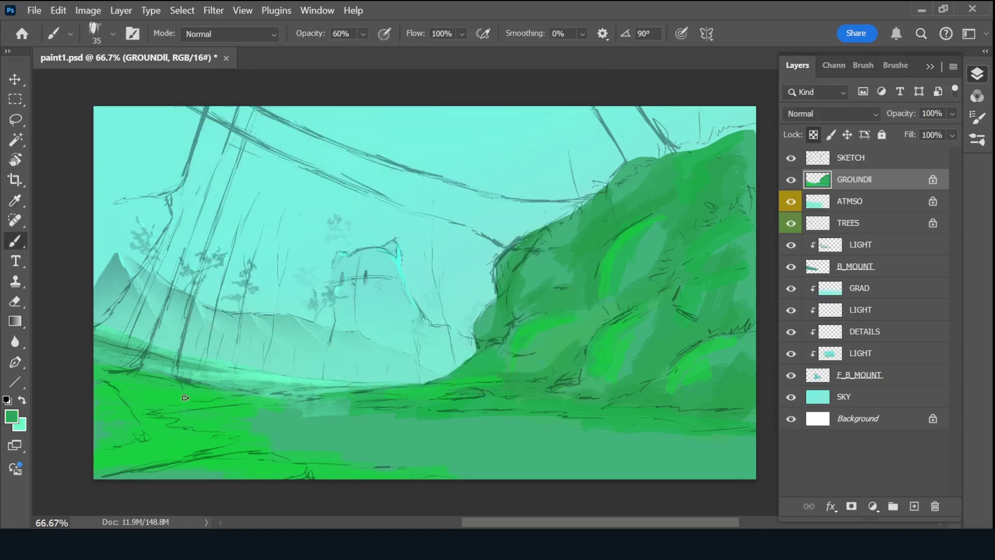
mouse_move(217, 405)
left_mouse_down()
mouse_move(280, 402)
mouse_move(138, 424)
left_mouse_up()
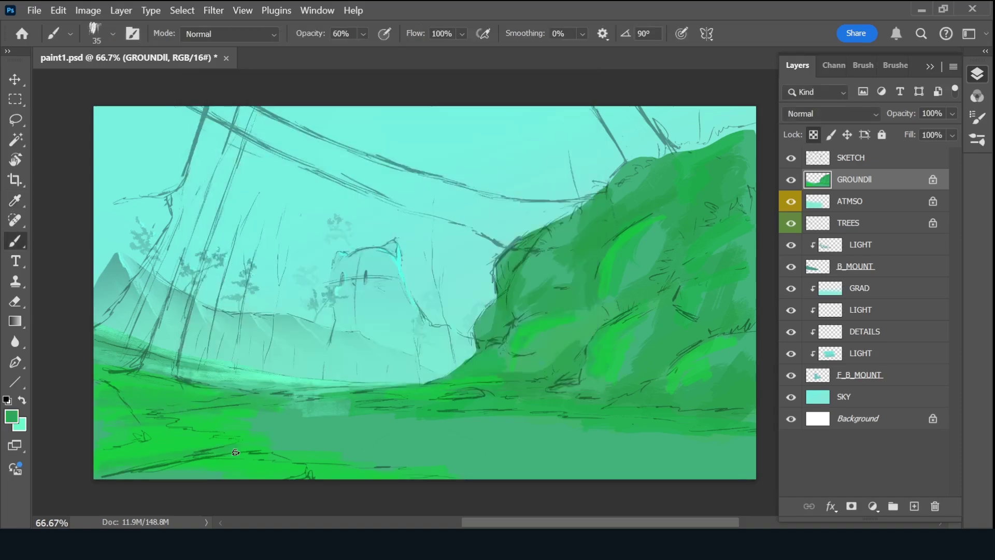
left_click_drag(236, 452, 184, 445)
key("bracketleft")
key("bracketleft")
left_click_drag(189, 385, 270, 386)
left_click(12, 416)
Choose a light mint green and paint it along the bright ground band.
left_click_drag(465, 95, 572, 86)
left_click(502, 167)
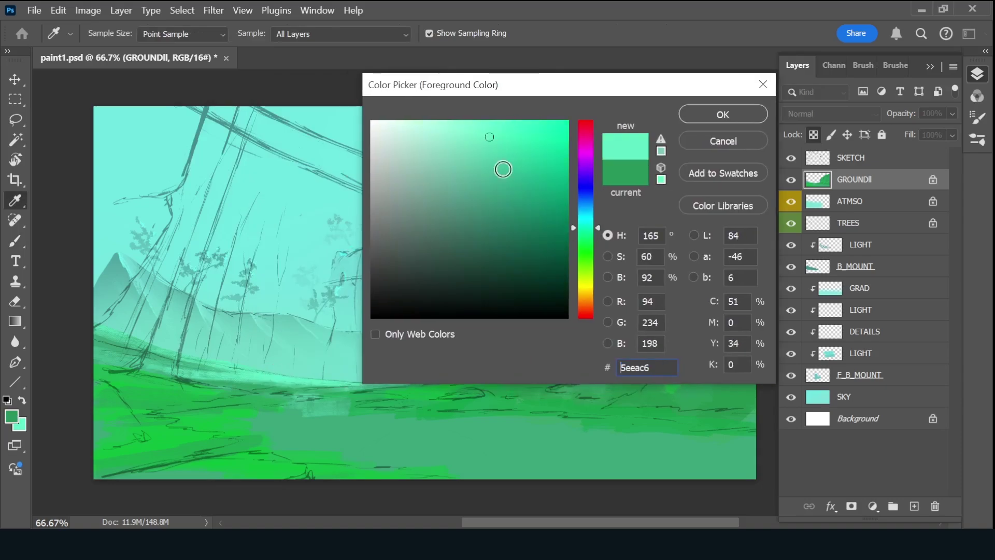
left_click(586, 236)
left_click(520, 136)
left_click(723, 114)
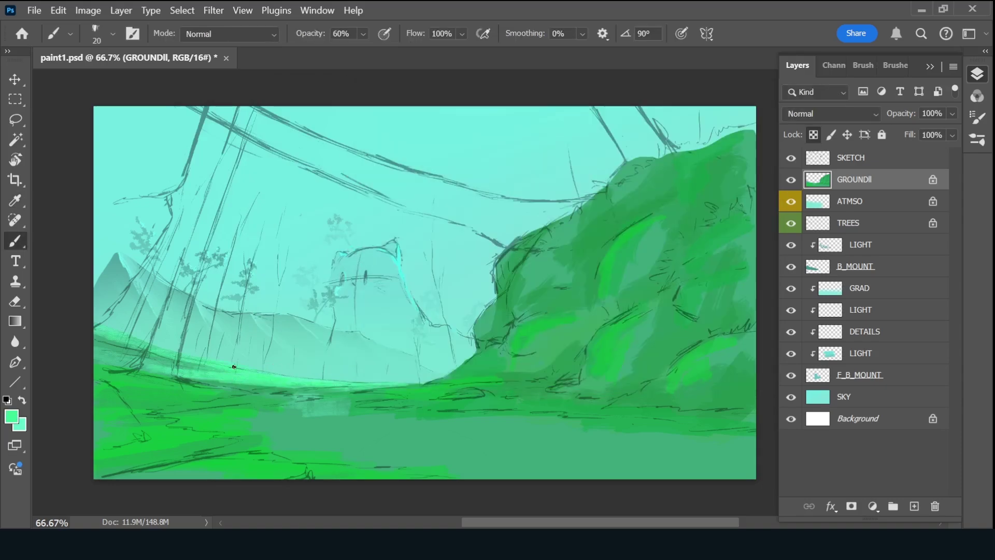
left_click(791, 157)
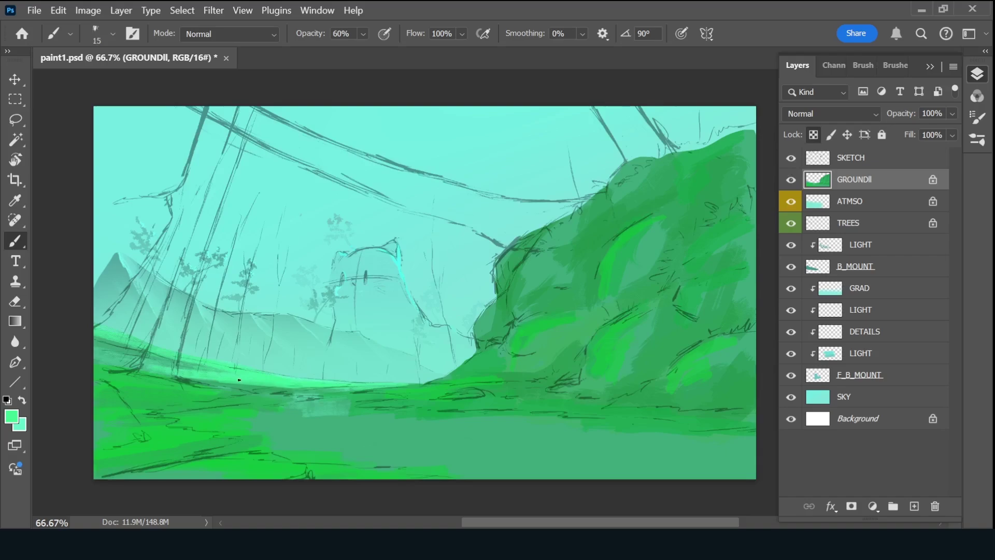
mouse_move(112, 361)
left_mouse_down()
mouse_move(265, 386)
mouse_move(127, 372)
left_mouse_up()
Sample a lighter ground green, brighten the left ground edge, and hide the sketch lines.
left_click(272, 421, "alt")
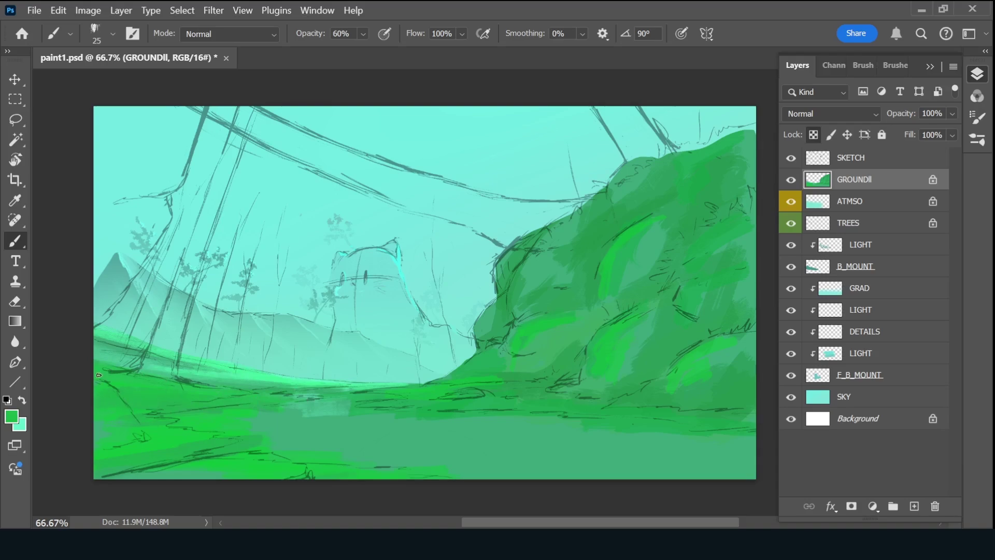
key("alt")
key("bracketright")
key("bracketright")
key("bracketright")
key("alt")
key("bracketleft")
key("bracketleft")
key("bracketleft")
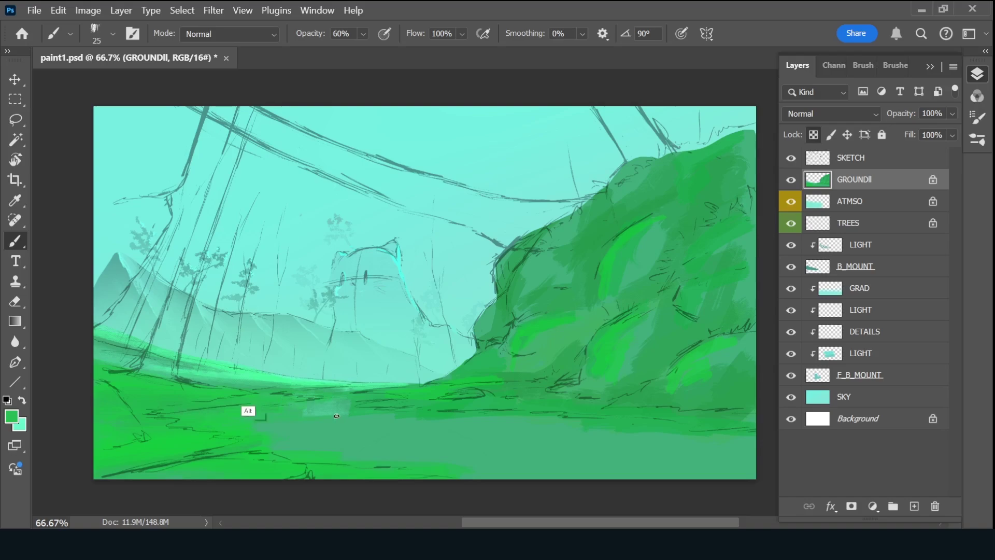
left_click(266, 379, "alt")
left_click_drag(123, 342, 162, 357)
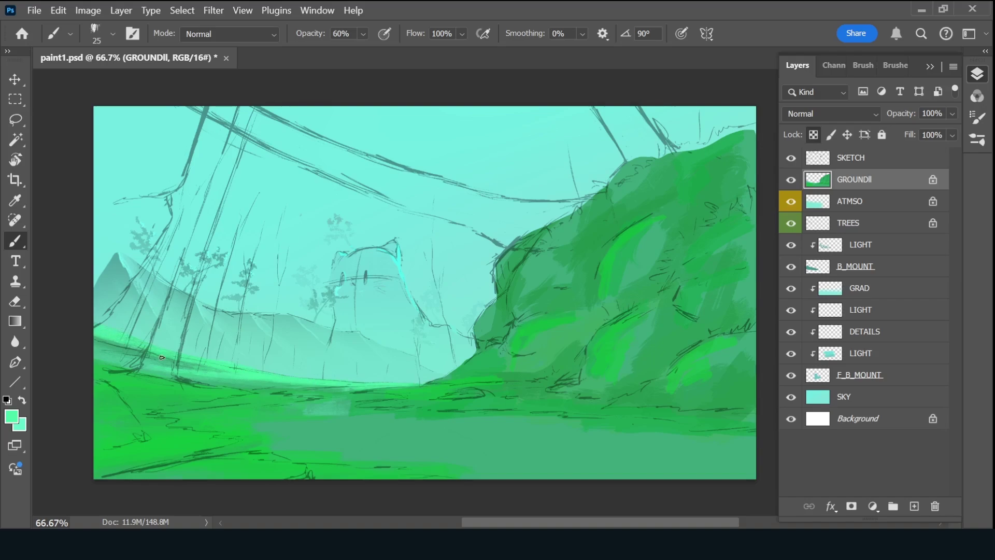
key("ctrl+comma")
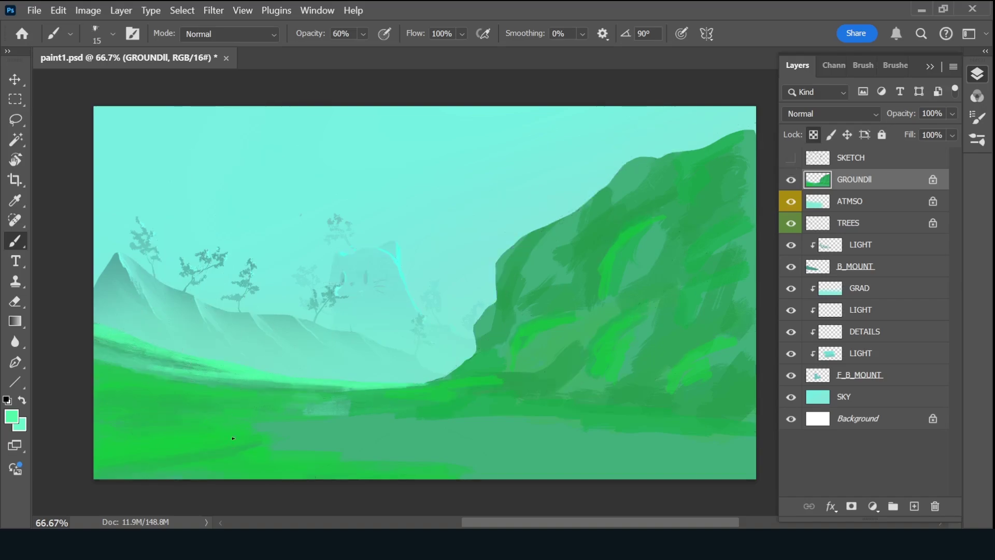
Pick a brighter mint and brush it along the ground ridge.
left_click(212, 372, "alt")
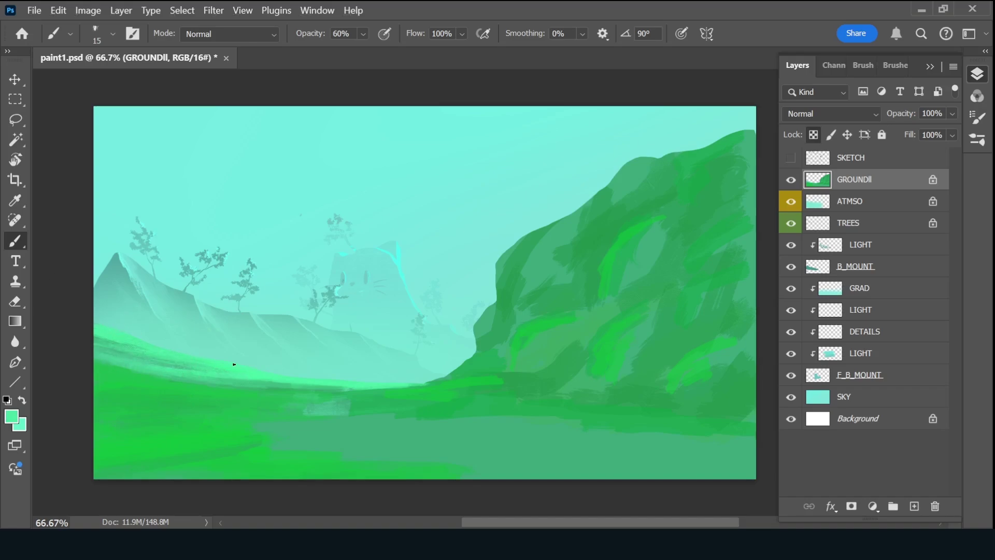
left_click(97, 341, "alt")
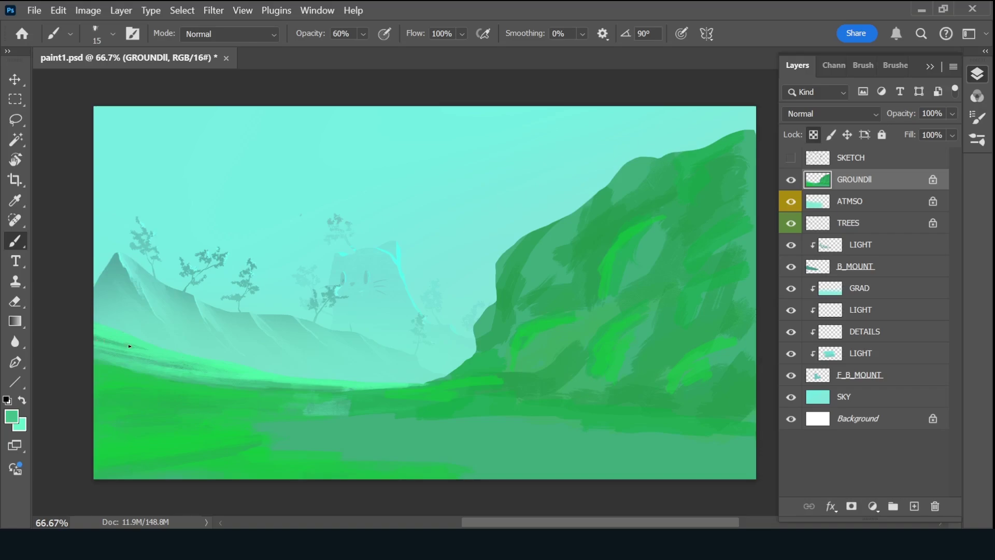
left_click(118, 326, "alt")
left_click(238, 351)
left_click(699, 111)
left_click_drag(261, 381, 350, 387)
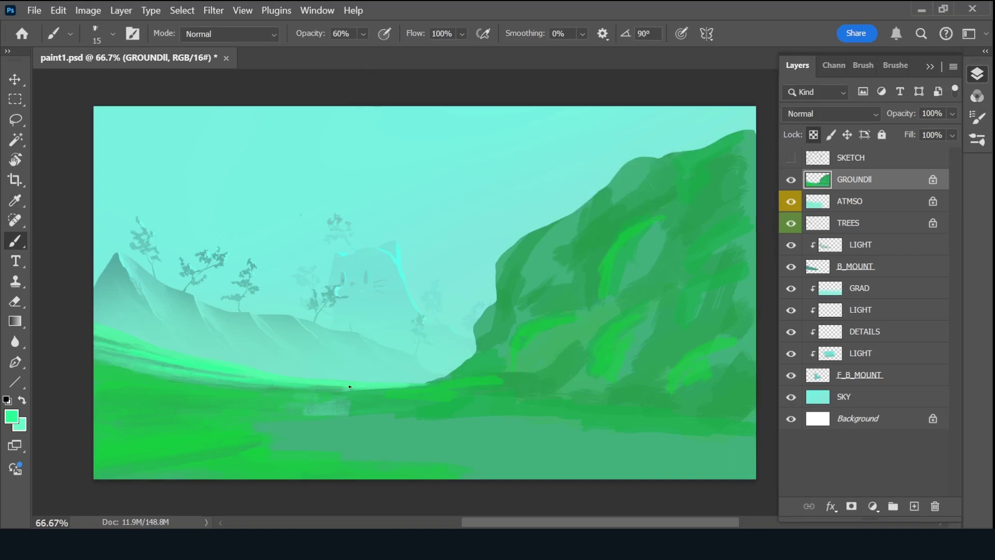
Strengthen the mint band at the left edge and show the sketch lines again.
left_click(425, 385, "alt")
left_click(155, 351, "alt")
left_click_drag(103, 328, 129, 337)
left_click(791, 158)
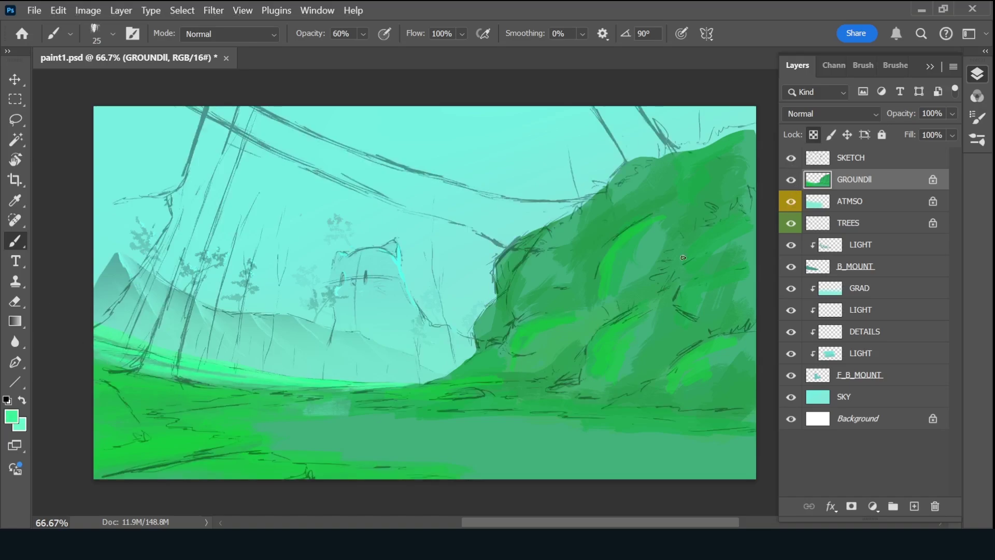
Choose a bright green as the foreground colour in the Color Picker.
left_click(12, 417)
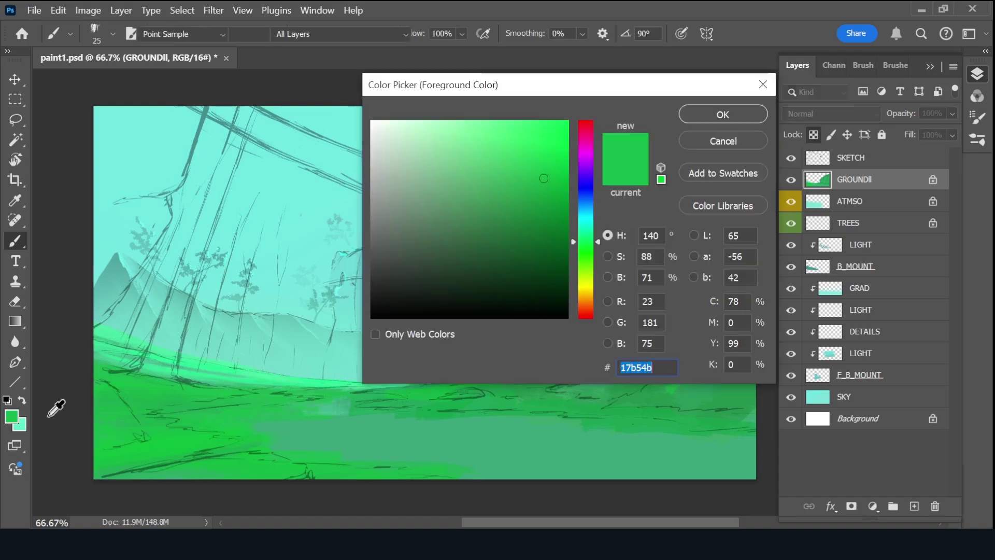
key("Return")
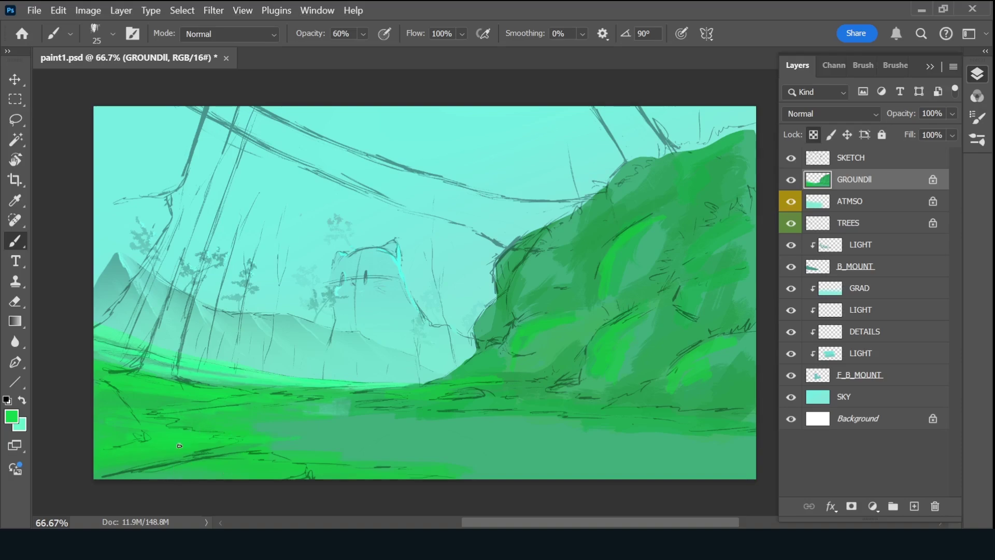
With a larger brush, sample hill greens, shade the right hillside with muted green, and save.
left_click(708, 168, "alt")
key("bracketright")
key("bracketright")
key("bracketright")
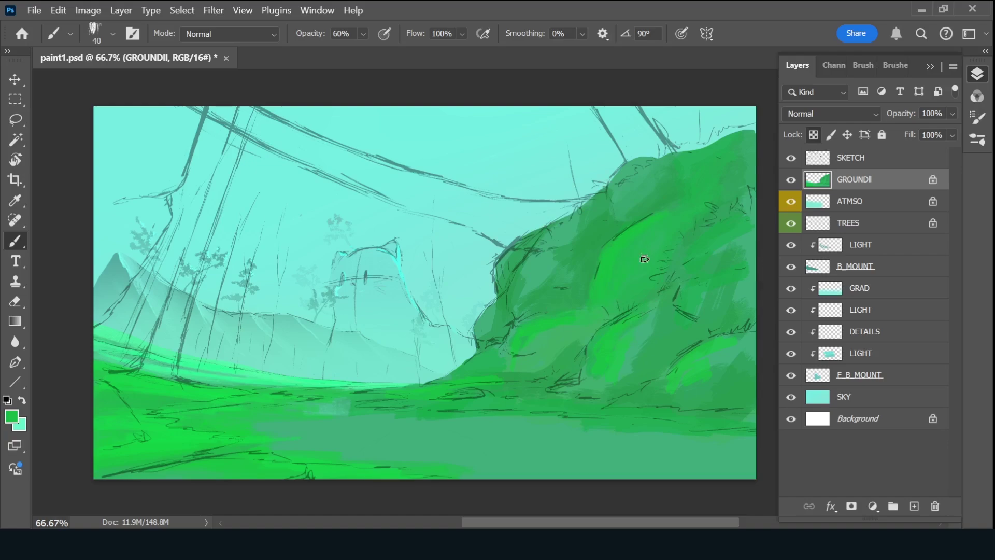
key("alt")
left_click(566, 273, "alt")
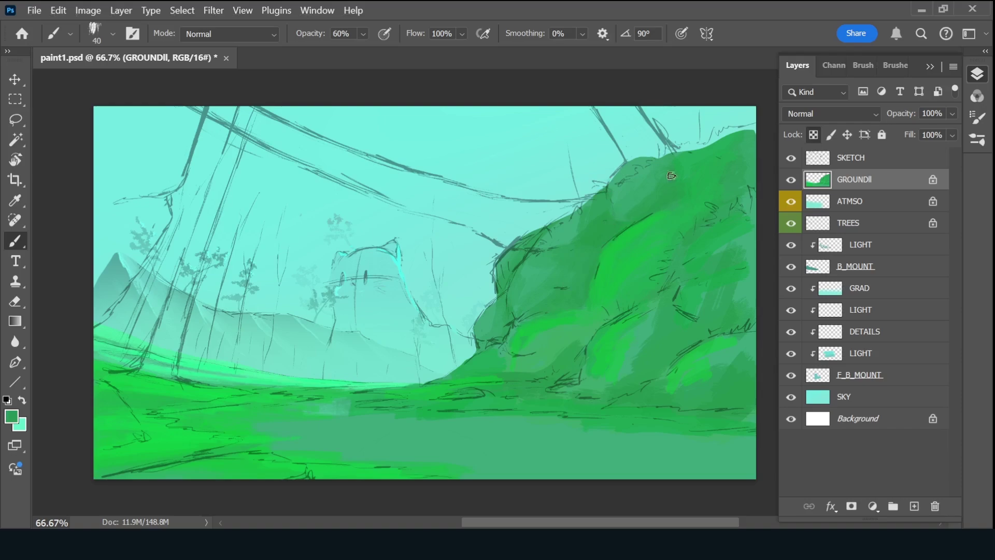
left_click(562, 214, "alt")
left_click(547, 318, "alt")
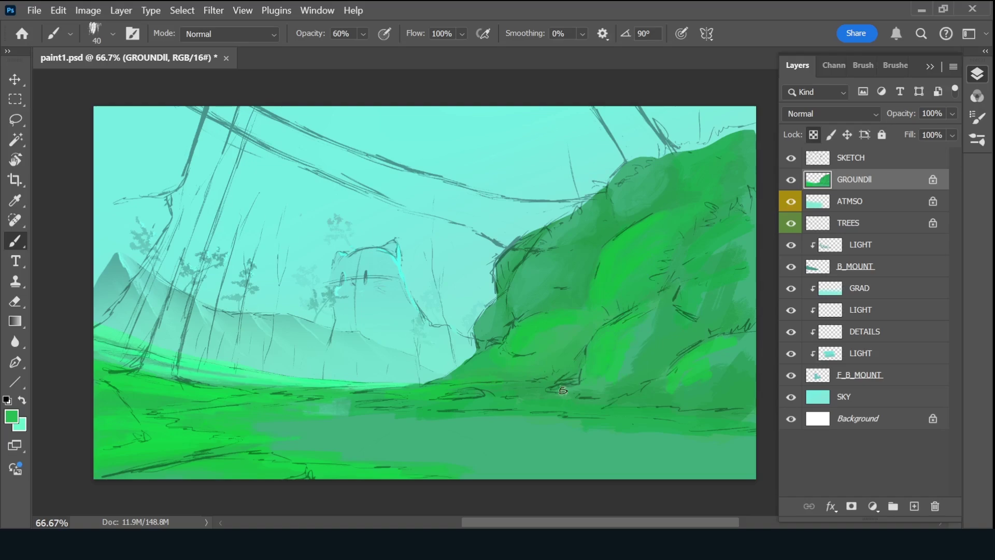
left_click(632, 341, "alt")
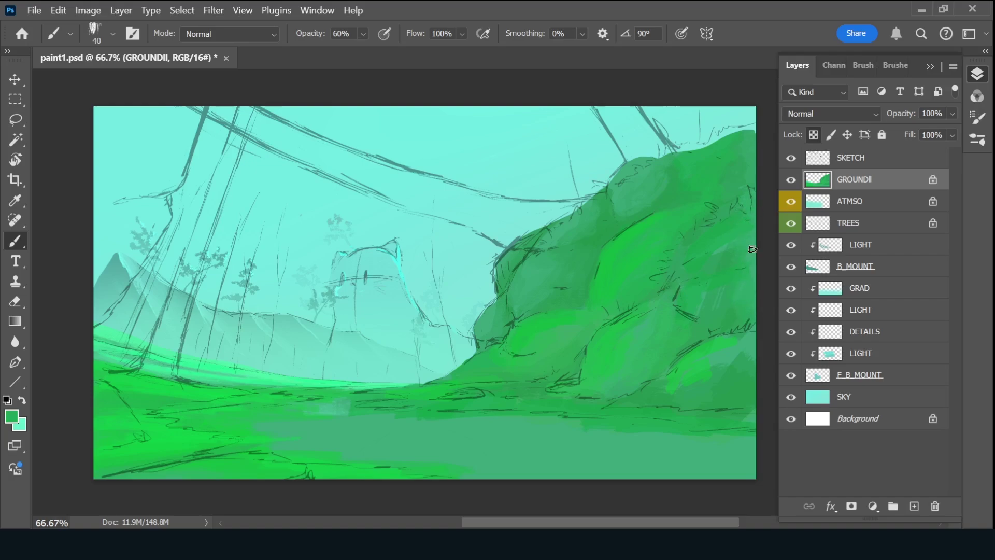
left_click_drag(732, 328, 694, 301)
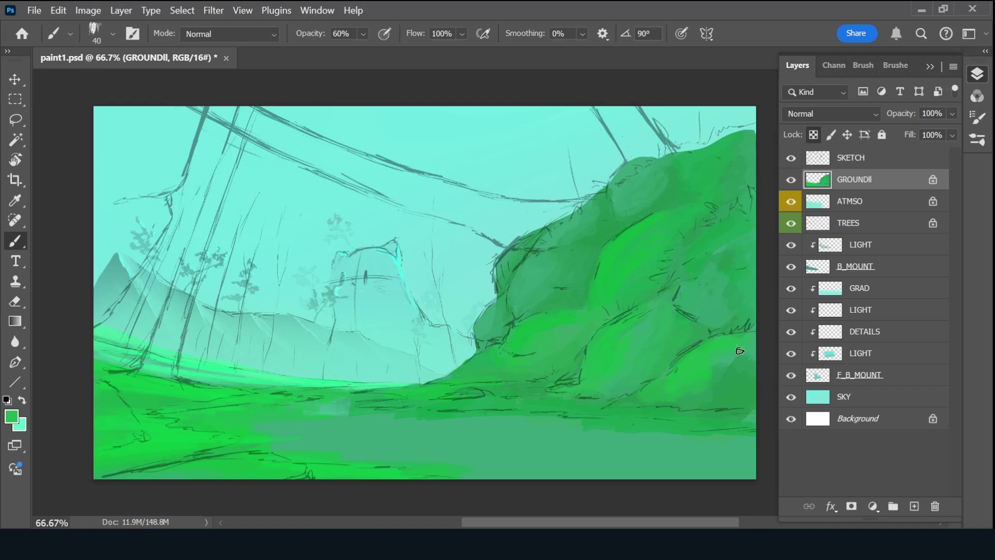
left_click(755, 394, "alt")
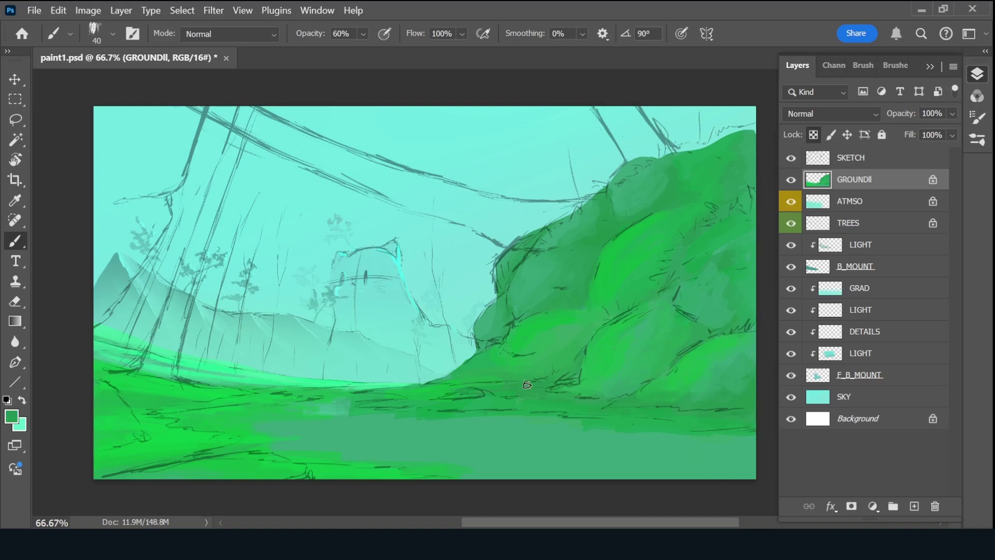
key("ctrl+s")
Rename the new layer ROCKS and clip it to GROUNDII.
left_click(915, 506)
double_click(867, 179)
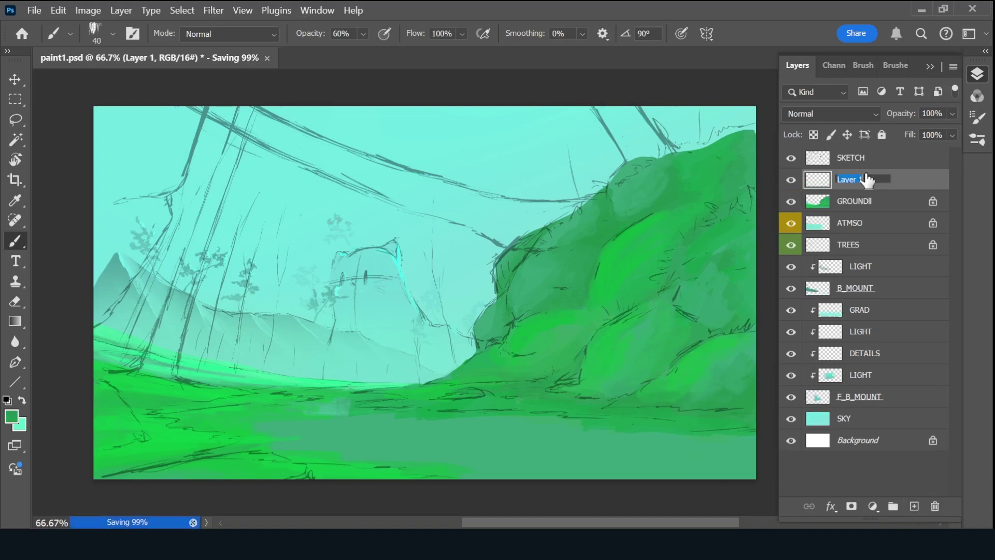
type("ROCKS")
key("Return")
left_click(881, 190, "alt")
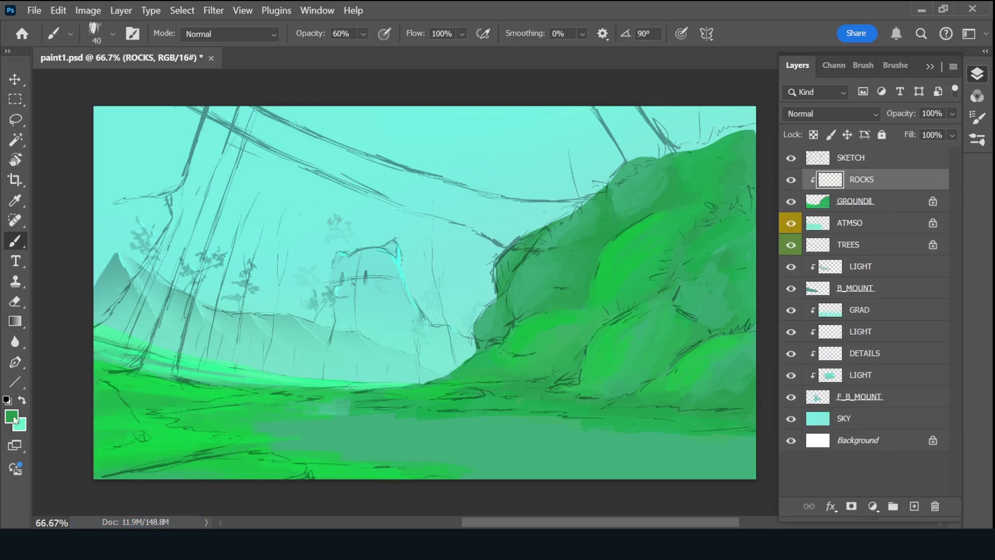
Choose a lightened muted mid green as the foreground colour.
left_click(13, 415)
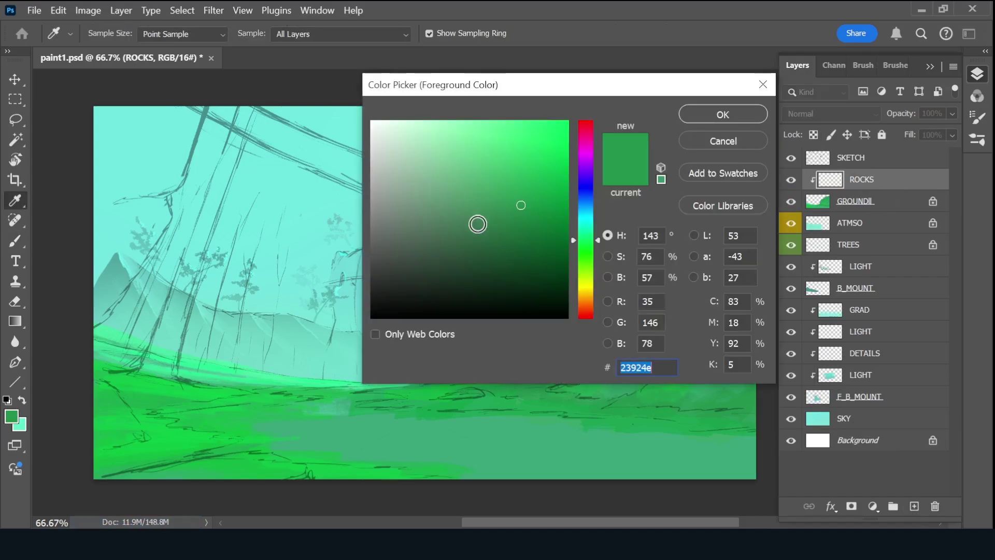
left_click(460, 215)
left_click(466, 195)
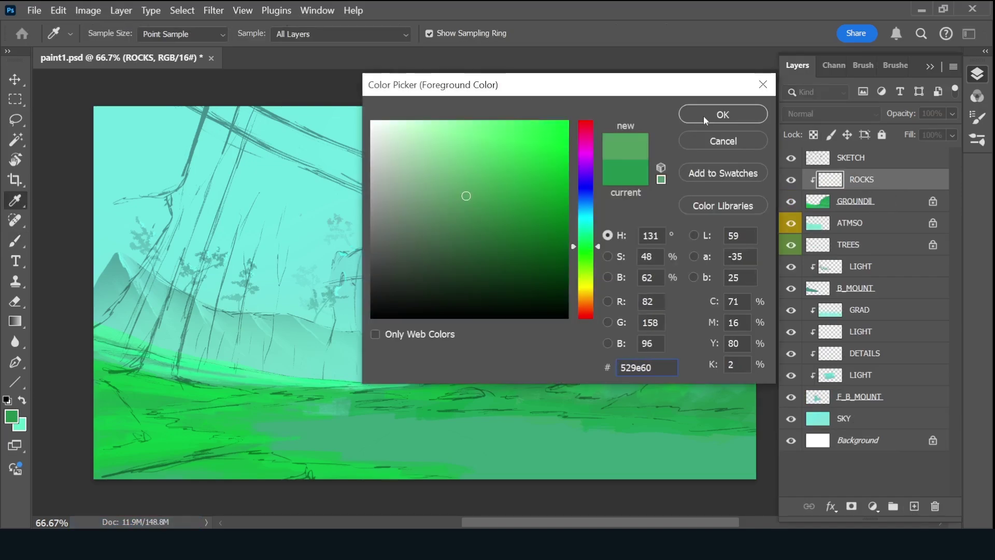
left_click(723, 114)
key("l")
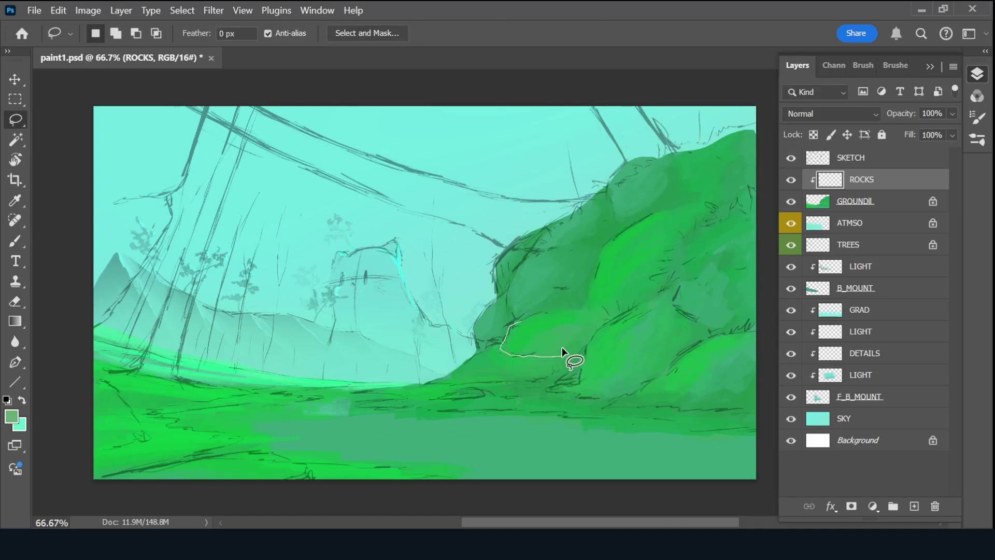
Lasso and fill muted green facets across the lower part of the big rock.
left_click_drag(524, 325, 518, 323)
key("alt+BackSpace")
left_click_drag(608, 322, 593, 333)
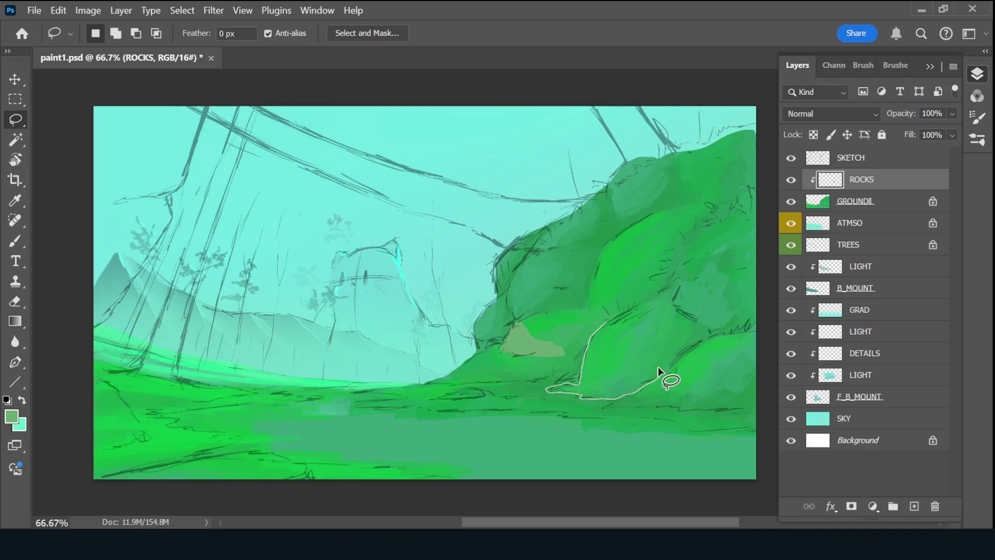
left_click_drag(658, 368, 651, 359)
key("alt+BackSpace")
mouse_move(608, 321)
left_mouse_down()
mouse_move(639, 341)
mouse_move(651, 328)
left_mouse_up()
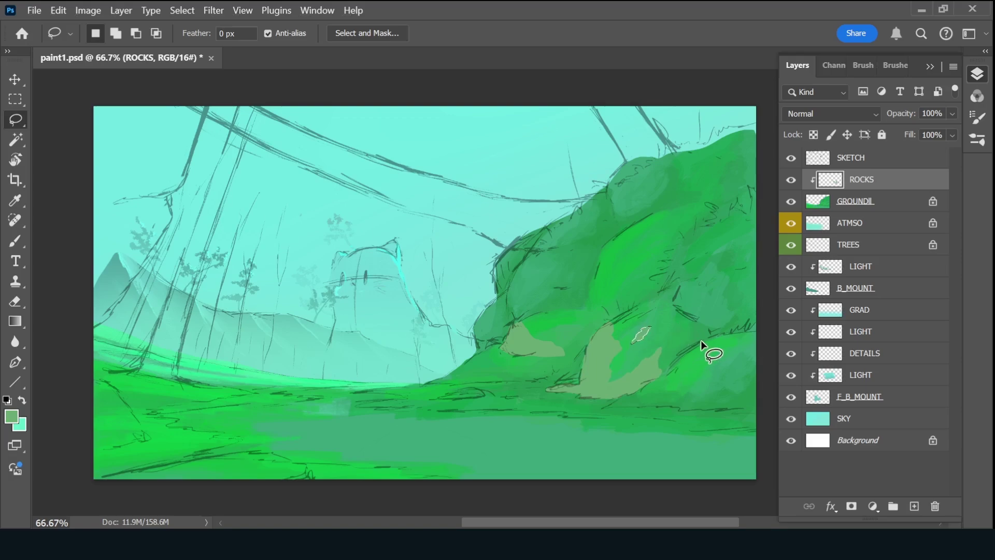
key("alt+BackSpace")
mouse_move(717, 371)
left_mouse_down()
mouse_move(701, 388)
mouse_move(745, 365)
left_mouse_up()
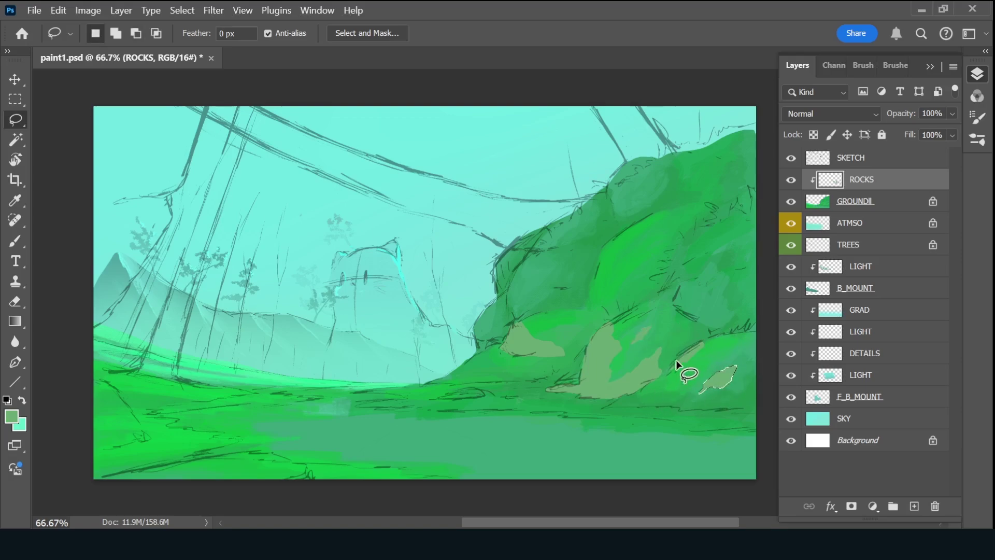
key("alt+BackSpace")
key("ctrl+d")
Fill more muted green facets on the rock top, middle and right side.
mouse_move(617, 198)
left_mouse_down()
mouse_move(622, 164)
mouse_move(638, 197)
left_mouse_up()
key("alt+BackSpace")
key("ctrl+d")
key("alt+BackSpace")
key("ctrl+d")
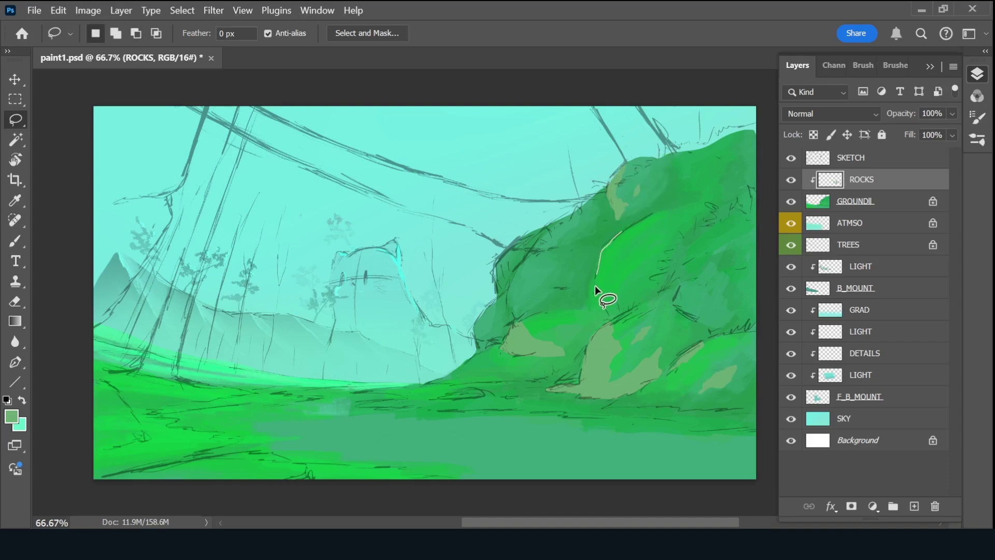
left_click_drag(614, 272, 622, 233)
key("alt+BackSpace")
key("ctrl+d")
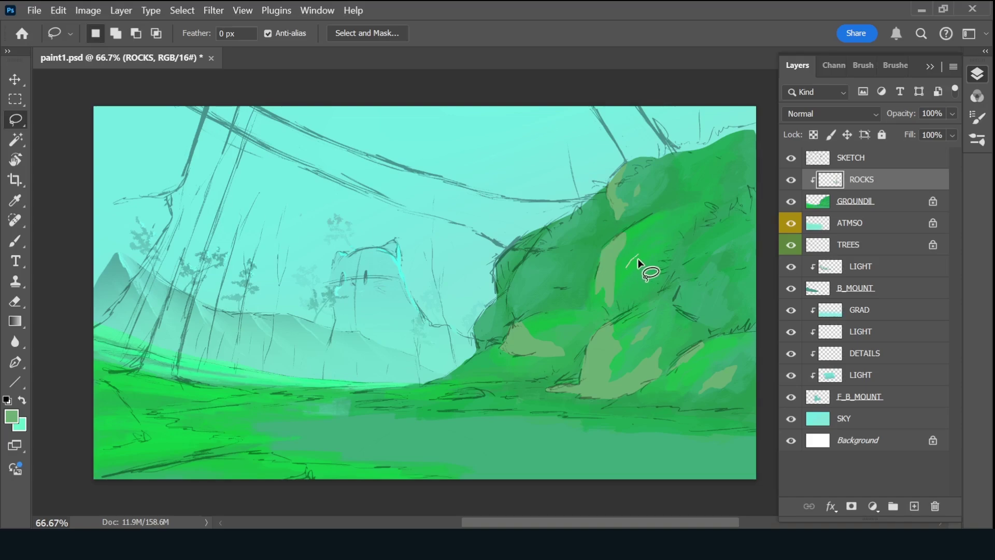
left_click_drag(683, 273, 673, 296)
left_click_drag(729, 323, 684, 272)
key("alt+BackSpace")
key("ctrl+d")
Add tan-green patches near the rock centre, its left edge and the nearby ground.
mouse_move(528, 254)
left_mouse_down()
mouse_move(512, 271)
mouse_move(539, 247)
left_mouse_up()
key("alt+BackSpace")
key("ctrl+d")
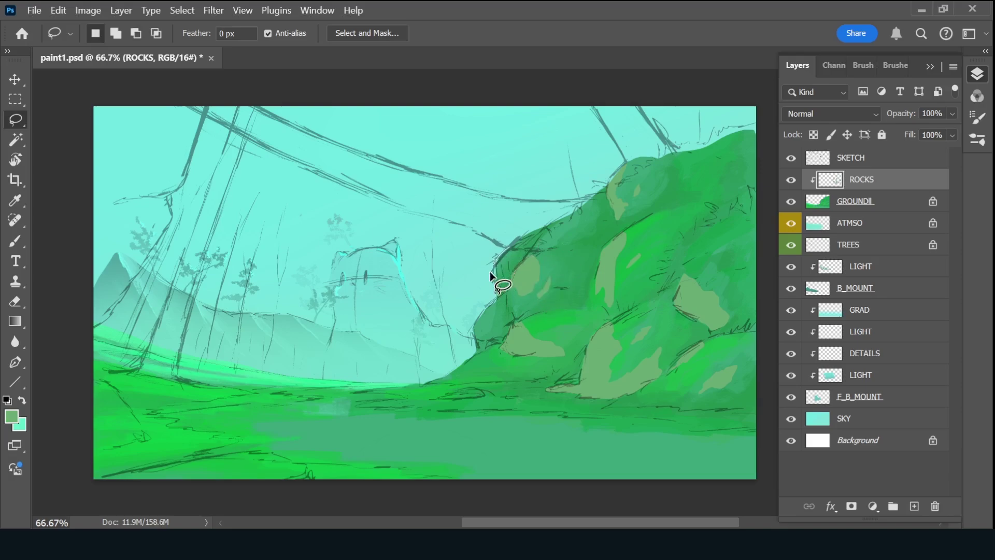
left_click_drag(512, 248, 512, 250)
key("alt+BackSpace")
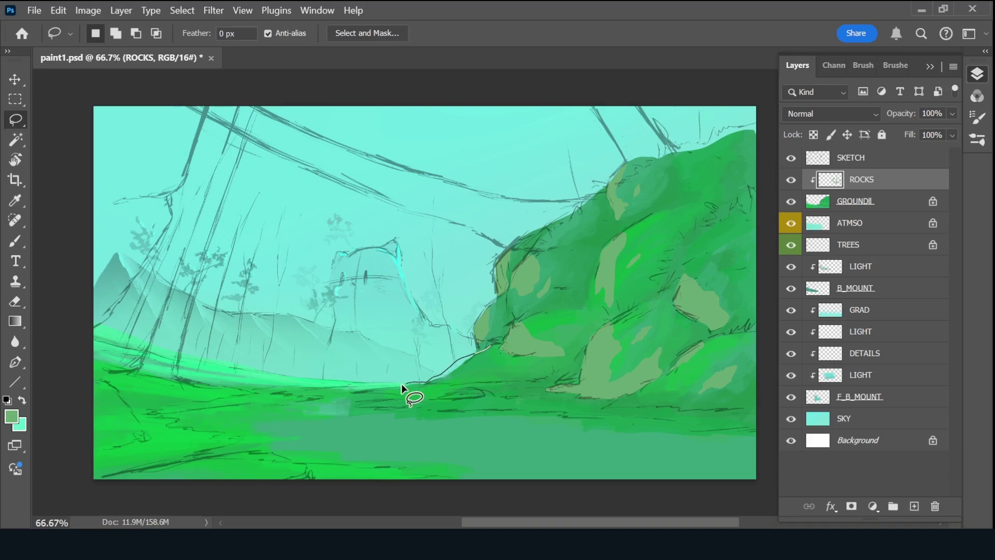
left_click_drag(502, 373, 505, 379)
key("alt+BackSpace")
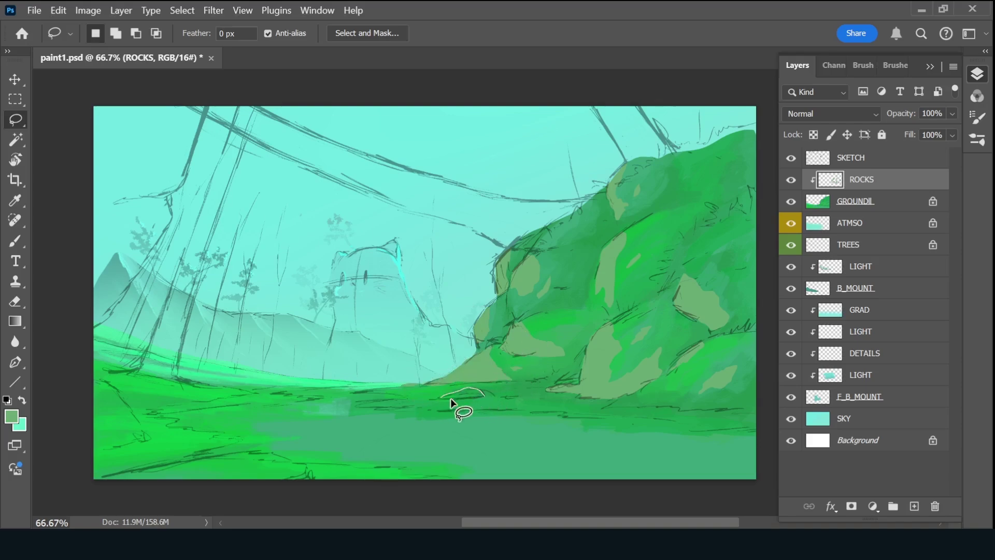
key("alt+BackSpace")
left_click_drag(673, 228, 663, 244)
Fill tan-green rock shapes on the lower-left ground and lock the layer's transparency.
left_click_drag(138, 440, 88, 456)
key("alt+BackSpace")
mouse_move(116, 488)
left_mouse_down()
mouse_move(154, 471)
mouse_move(254, 453)
left_mouse_up()
left_click_drag(312, 465, 98, 493)
key("alt+BackSpace")
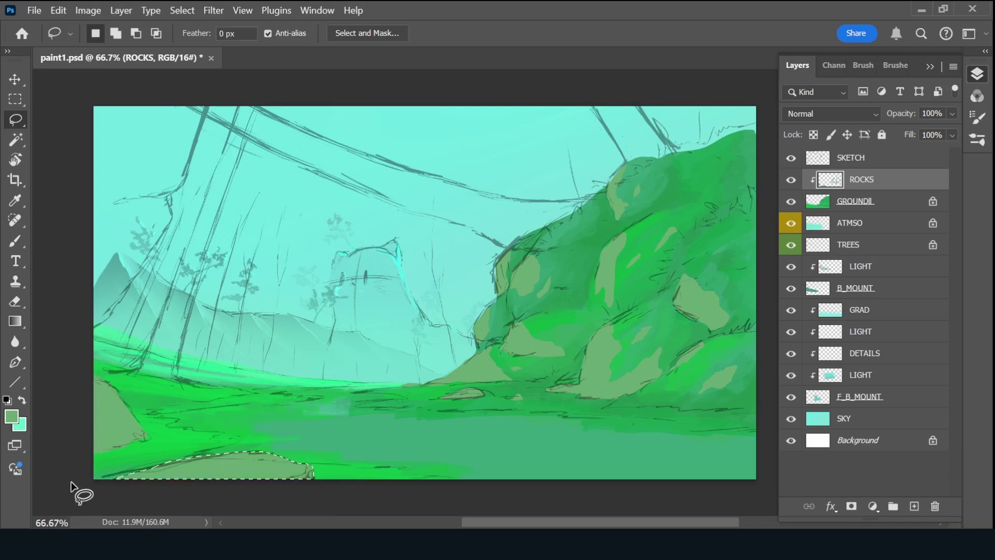
mouse_move(208, 394)
left_mouse_down()
mouse_move(138, 399)
mouse_move(170, 407)
mouse_move(228, 399)
left_mouse_up()
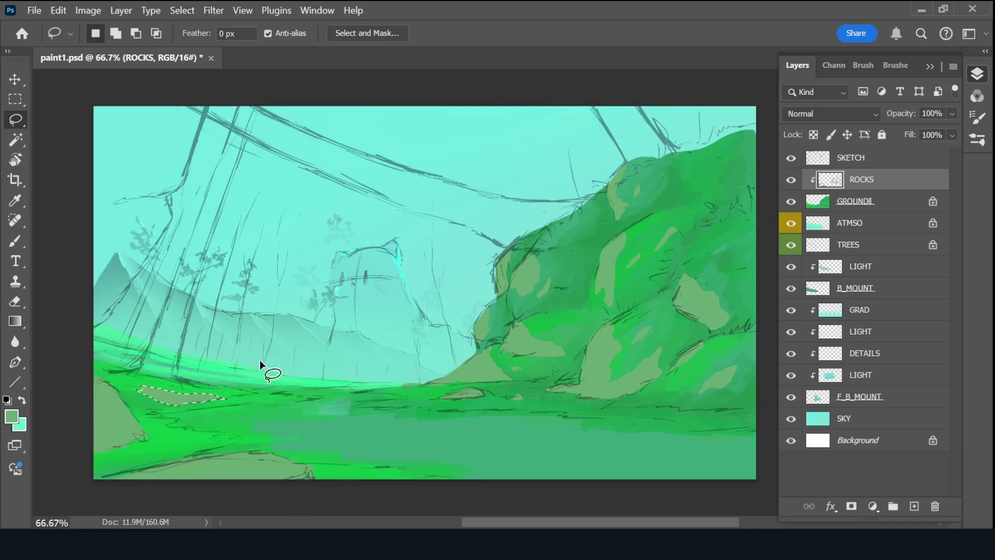
key("alt+BackSpace")
key("ctrl+d")
key("slash")
Choose a darker green foreground colour and set the brush to size 40.
key("b")
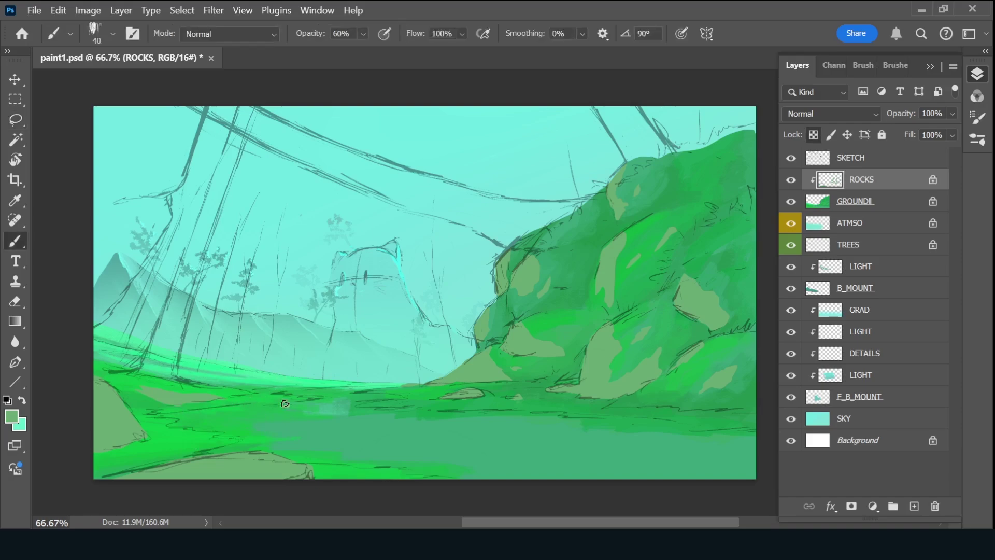
left_click(11, 421)
left_click(465, 207)
key("Return")
key("bracketleft")
key("bracketright")
key("bracketright")
key("bracketright")
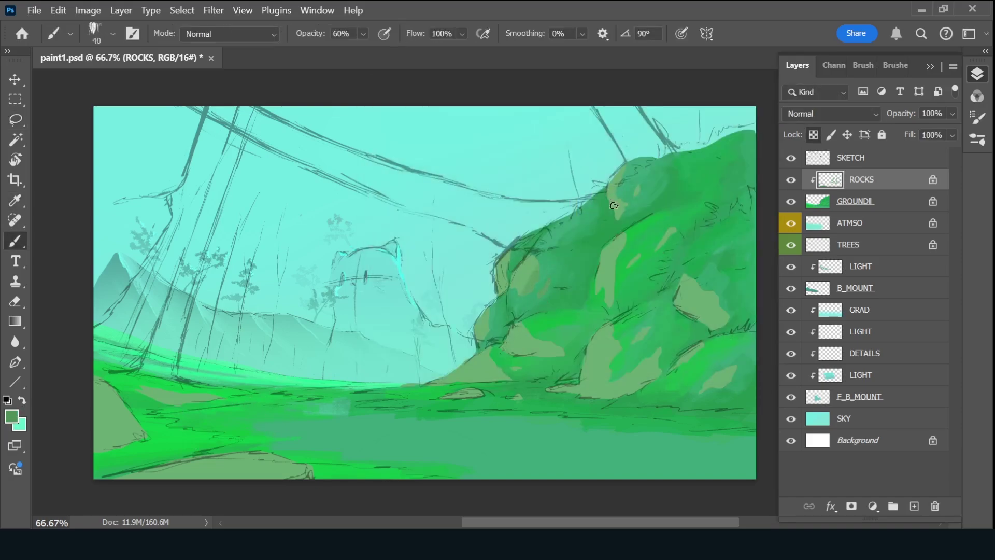
Paint darker green shading over the rock ridge, tan rock patches and lower-left ground.
mouse_move(613, 205)
left_mouse_down()
mouse_move(621, 219)
mouse_move(602, 301)
left_mouse_up()
left_click_drag(674, 228, 658, 251)
mouse_move(694, 280)
left_mouse_down()
mouse_move(692, 302)
mouse_move(715, 337)
left_mouse_up()
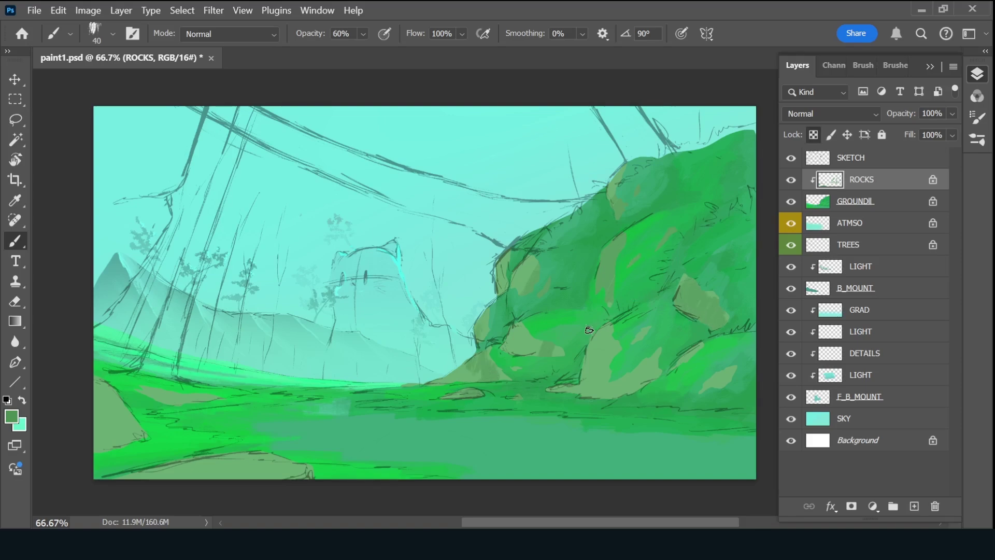
mouse_move(612, 352)
left_mouse_down()
mouse_move(581, 397)
mouse_move(658, 383)
mouse_move(638, 381)
left_mouse_up()
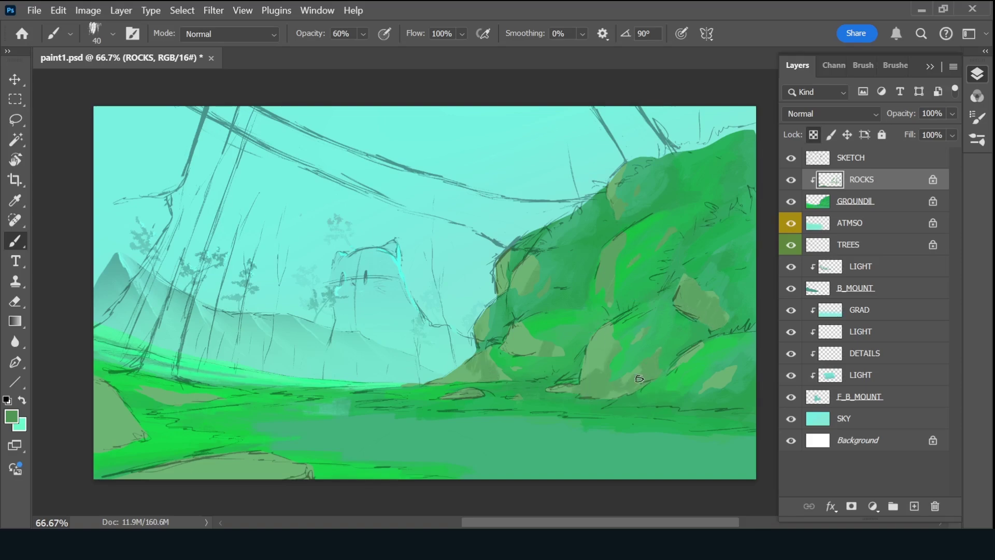
mouse_move(685, 345)
left_mouse_down()
mouse_move(703, 395)
mouse_move(728, 381)
left_mouse_up()
left_click_drag(554, 340, 552, 355)
left_click_drag(544, 337, 514, 353)
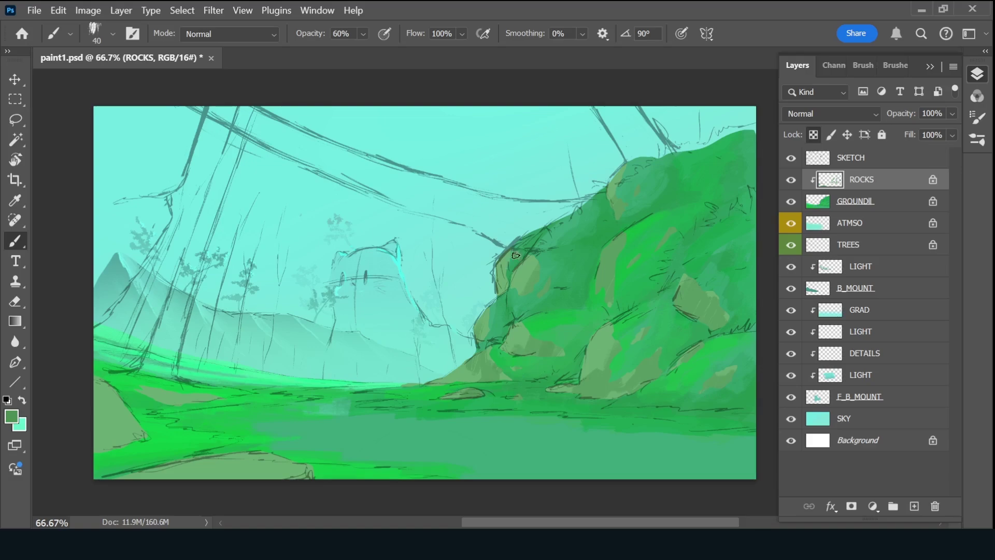
left_click_drag(490, 319, 485, 342)
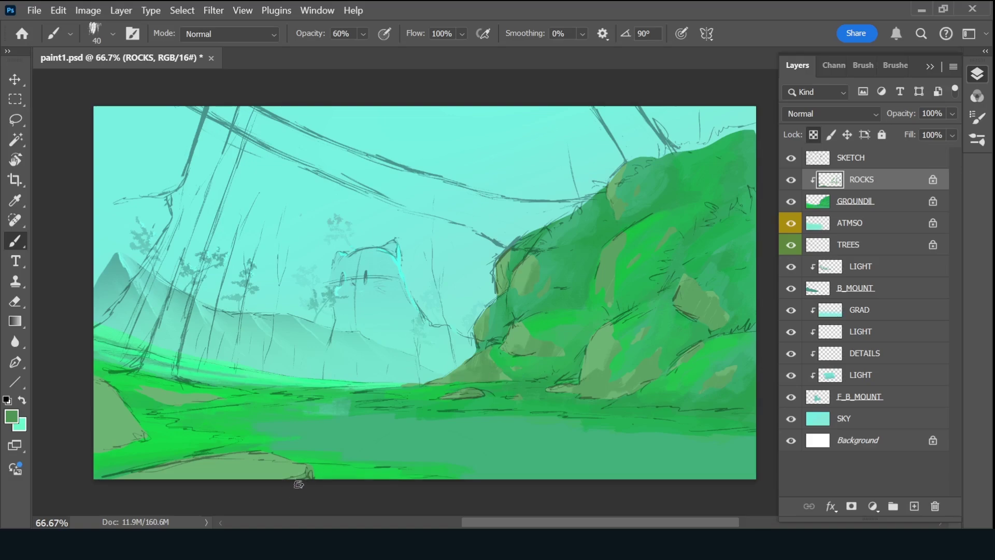
left_click_drag(97, 414, 145, 443)
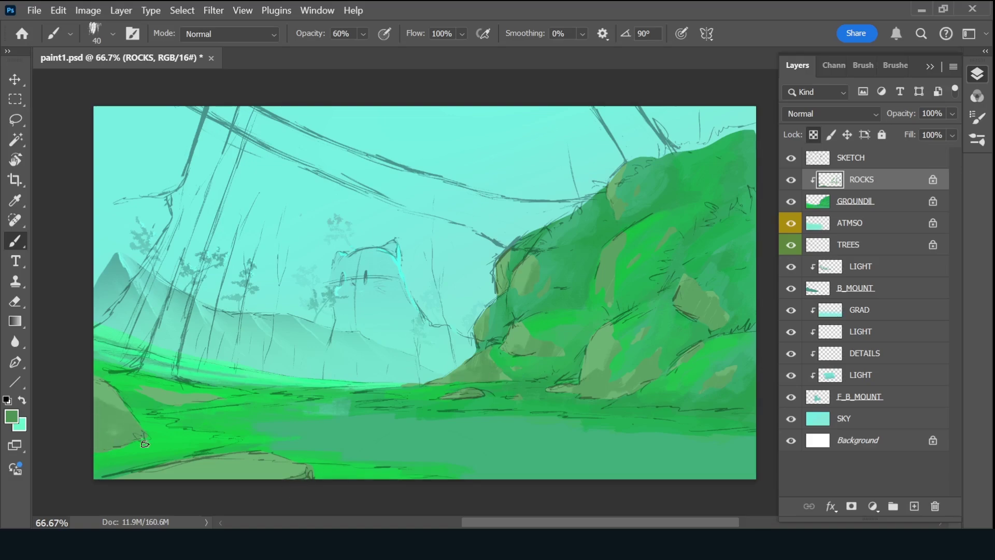
Adjust the shading green and shade the tan rock and right-side rock faces.
left_click(11, 417)
left_click(469, 224)
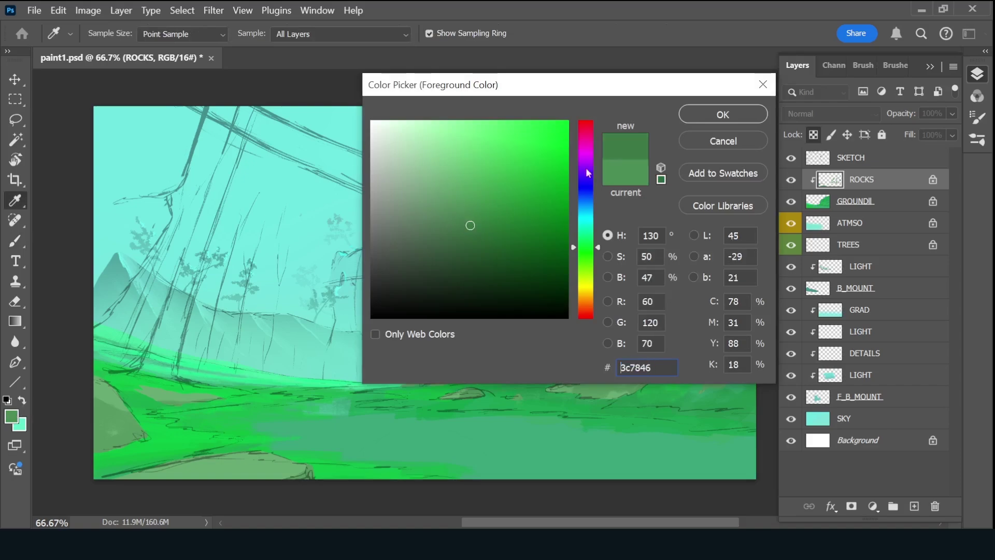
key("Return")
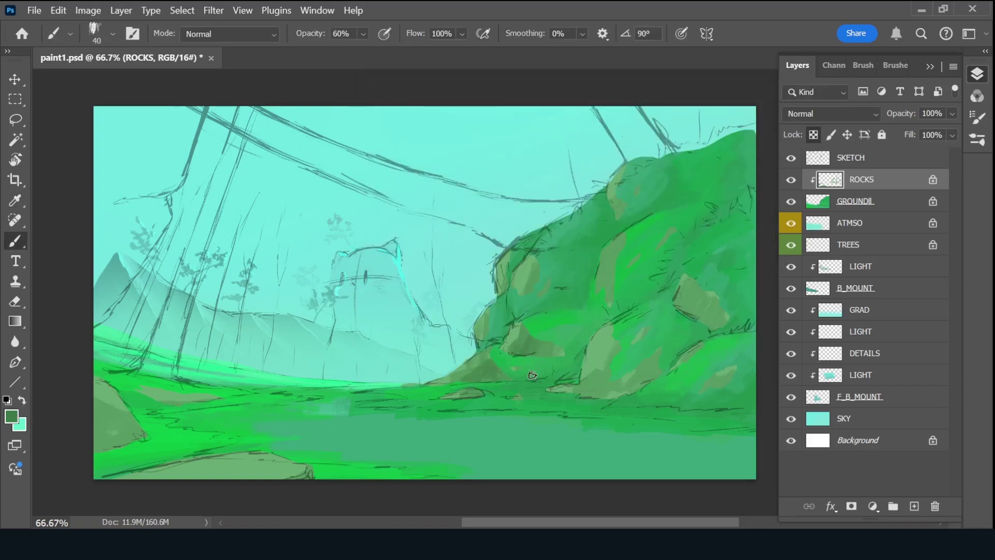
mouse_move(602, 339)
left_mouse_down()
mouse_move(587, 386)
mouse_move(622, 397)
left_mouse_up()
mouse_move(693, 287)
left_mouse_down()
mouse_move(699, 319)
mouse_move(723, 327)
left_mouse_up()
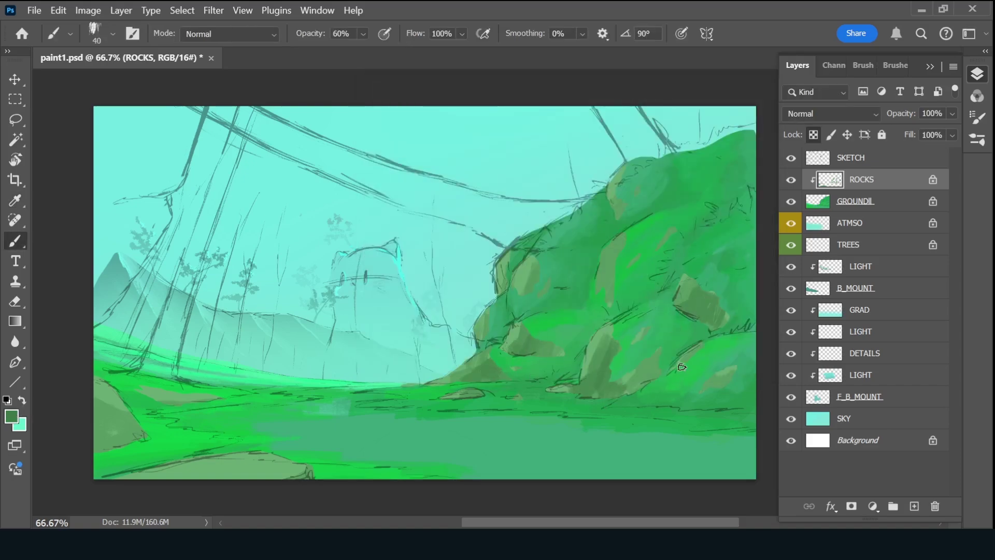
left_click_drag(643, 361, 641, 392)
left_click_drag(718, 378, 730, 371)
Add more darker green to the upper rock faces, left ground patch and small ground rock.
left_click_drag(614, 244, 605, 305)
left_click_drag(674, 221, 664, 245)
left_click_drag(624, 172, 615, 215)
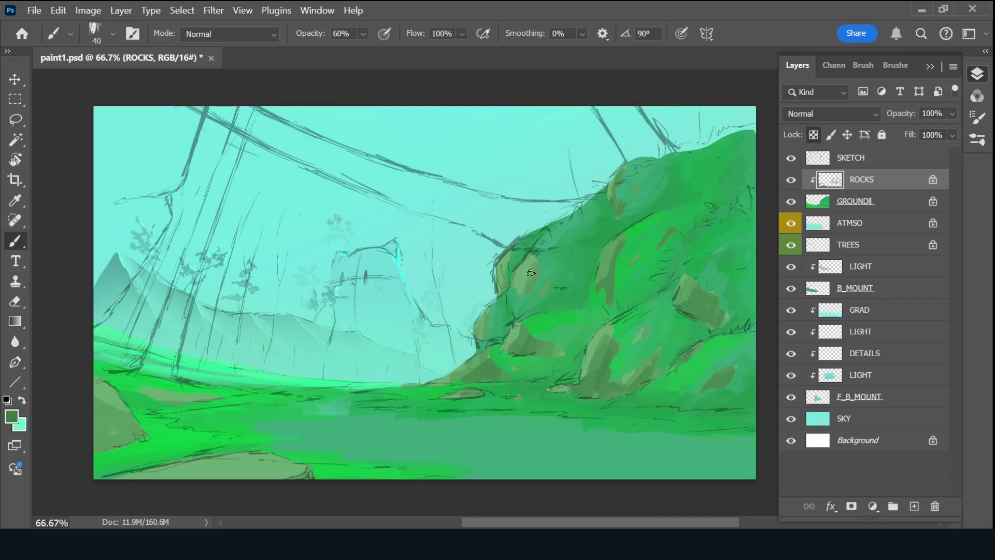
mouse_move(534, 262)
left_mouse_down()
mouse_move(528, 285)
mouse_move(502, 296)
mouse_move(544, 292)
left_mouse_up()
left_click_drag(192, 410, 158, 400)
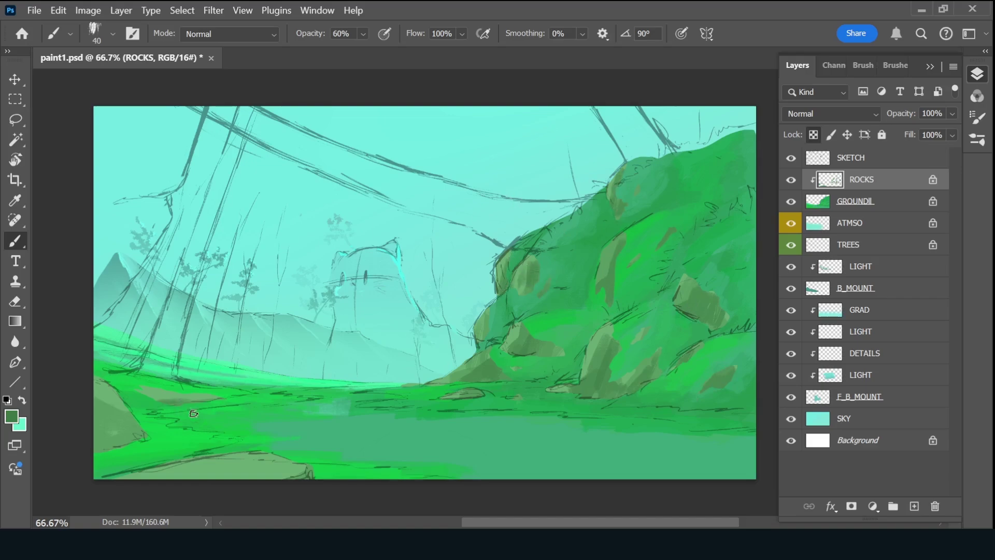
left_click_drag(571, 349, 544, 369)
left_click_drag(463, 395, 481, 393)
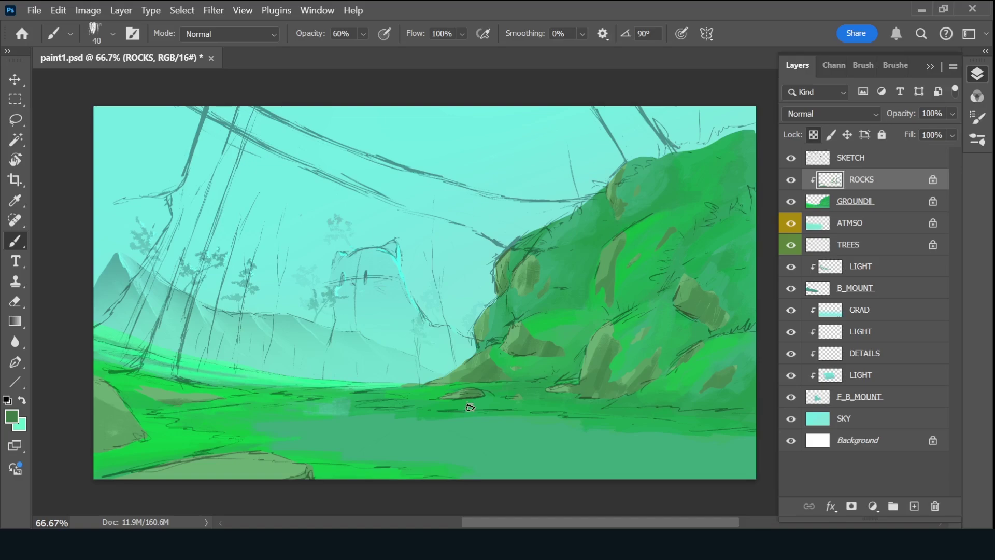
Hide the SKETCH layer, set brush size 20, and sample greens and cyan from the canvas.
left_click(791, 157)
left_click(594, 358, "alt")
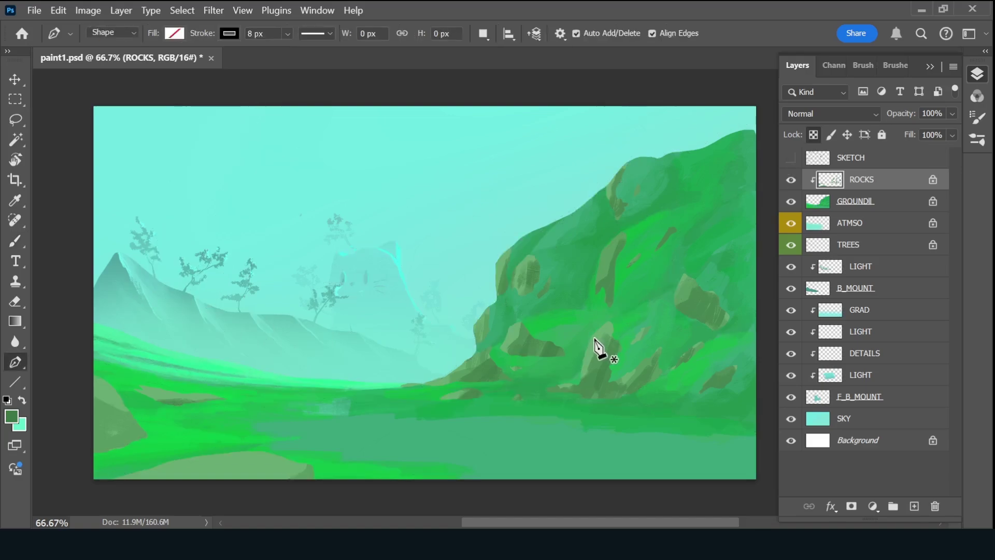
key("bracketleft")
key("bracketleft")
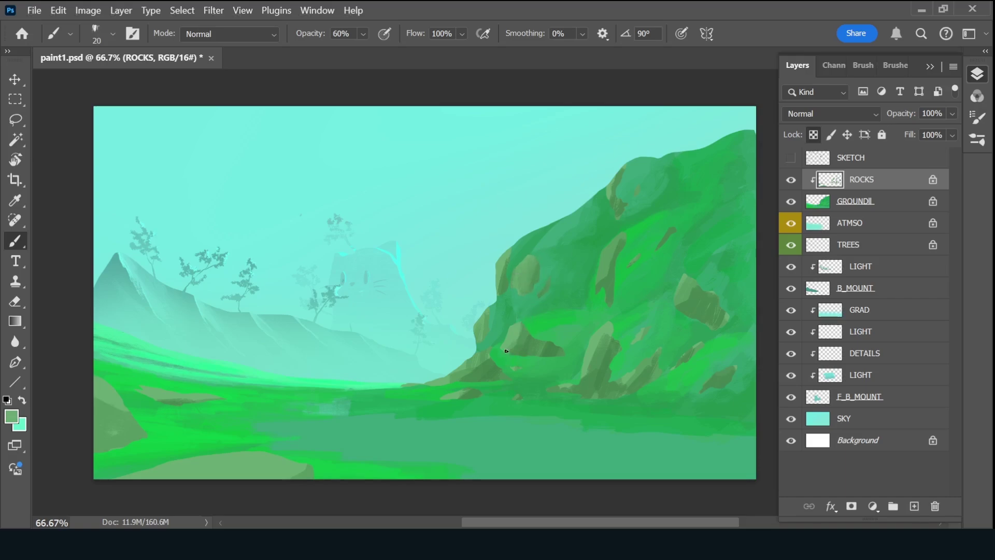
left_click(526, 259, "alt")
left_click(521, 267, "alt")
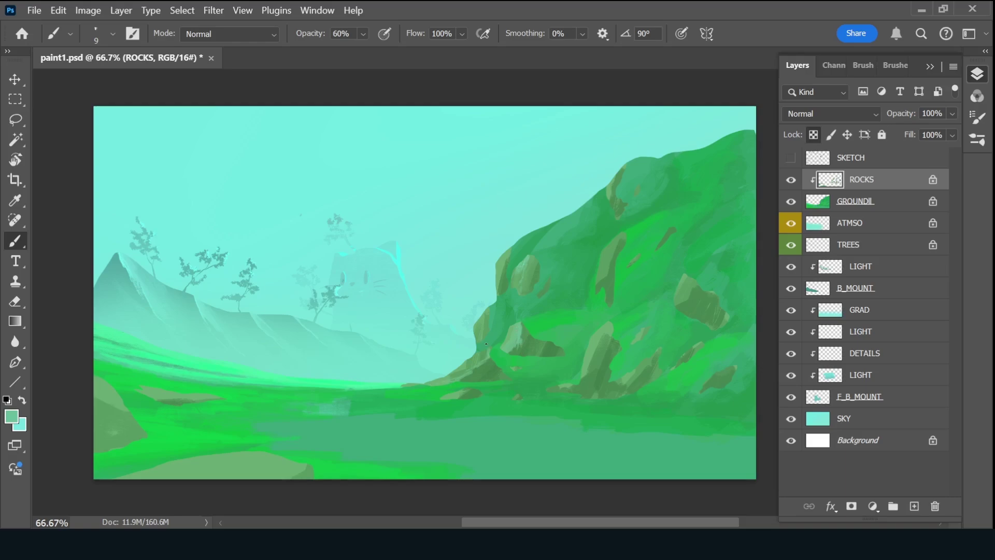
Sample a colour from the rocks and smooth the lower-left ground with lighter green.
left_click(469, 361, "alt")
key("x")
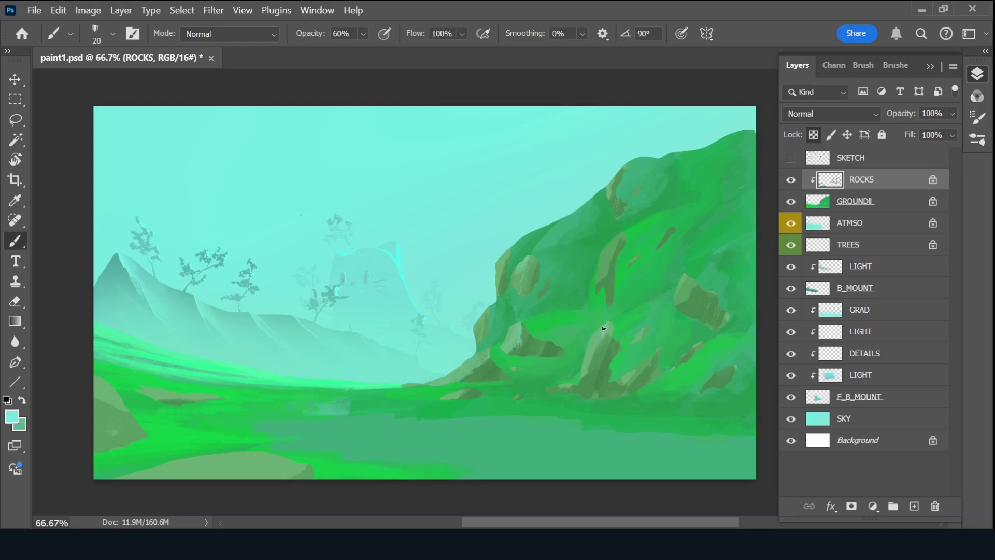
key("x")
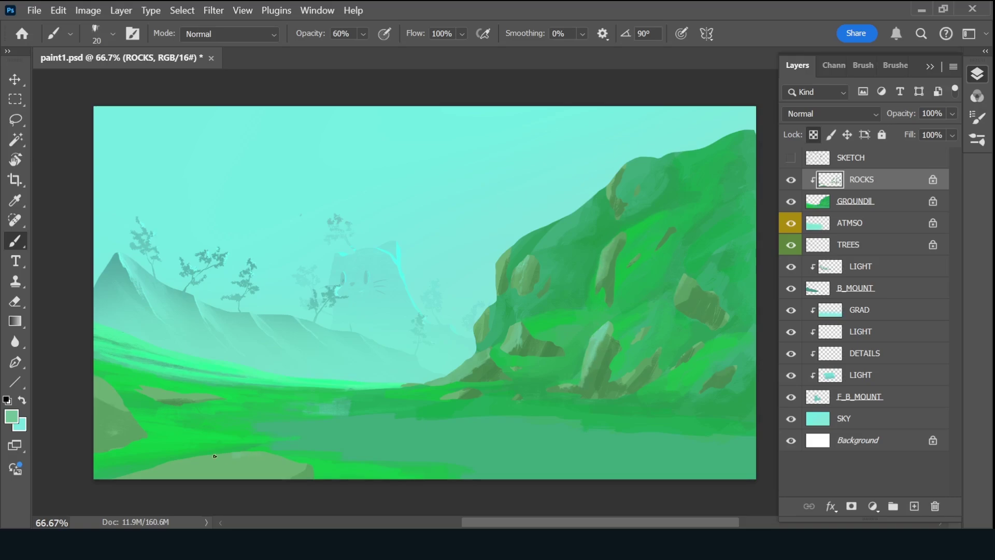
left_click_drag(214, 456, 172, 479)
Sample the light cyan sky and muted rock green, then save the painting.
left_click(466, 176, "alt")
left_click(207, 452, "alt")
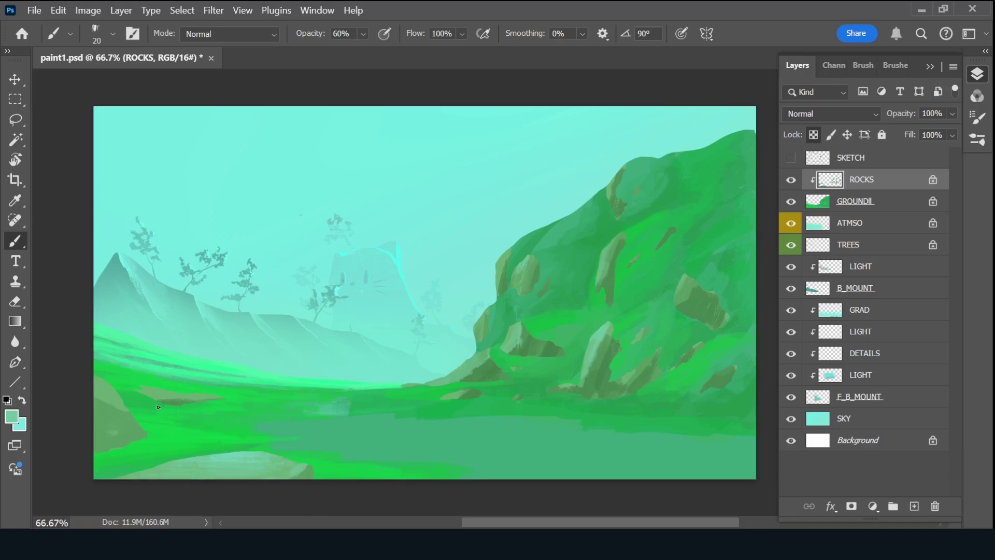
left_click(12, 416)
left_click(709, 118)
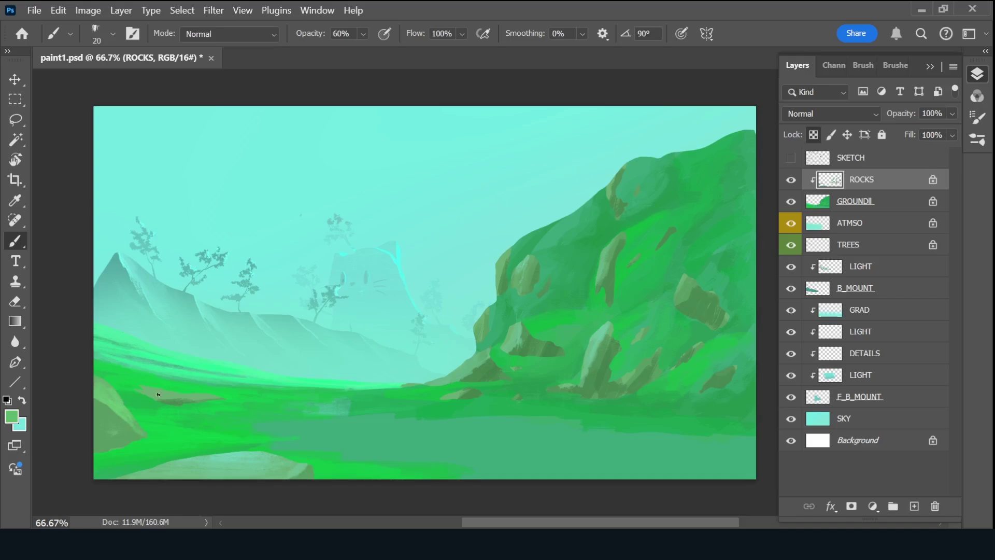
key("ctrl+s")
Add a new layer named WATER above ROCKS and show SKETCH for reference.
left_click(914, 506)
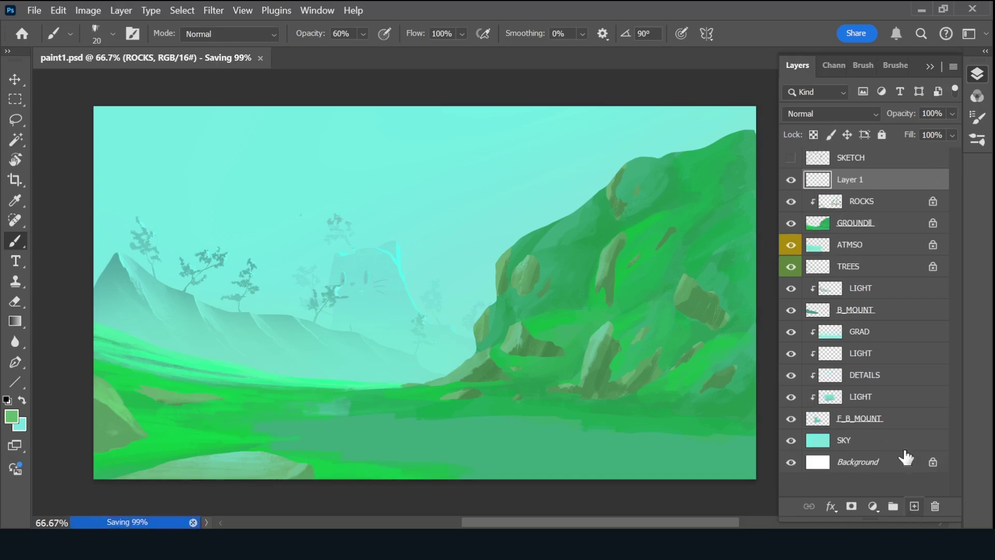
type("WATER")
key("Return")
key("l")
left_click(791, 158)
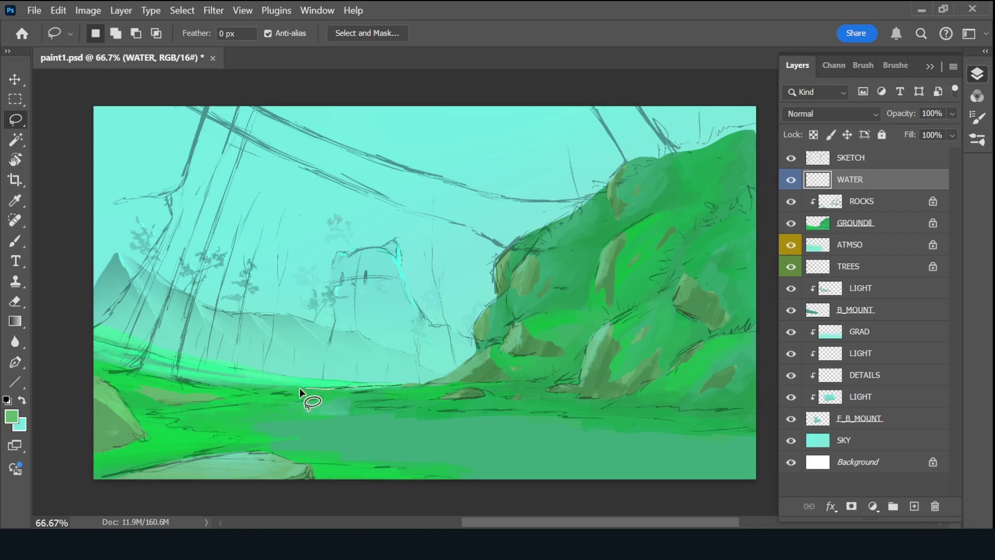
Outline a winding river across the lower meadow with the Lasso.
left_click_drag(278, 402, 166, 417)
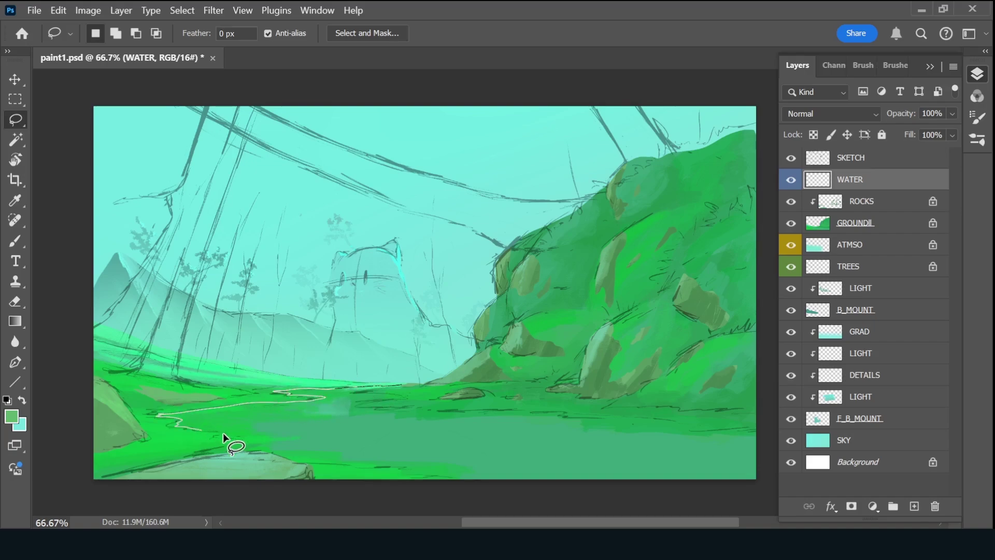
mouse_move(279, 460)
left_mouse_down()
mouse_move(766, 507)
mouse_move(699, 431)
left_mouse_up()
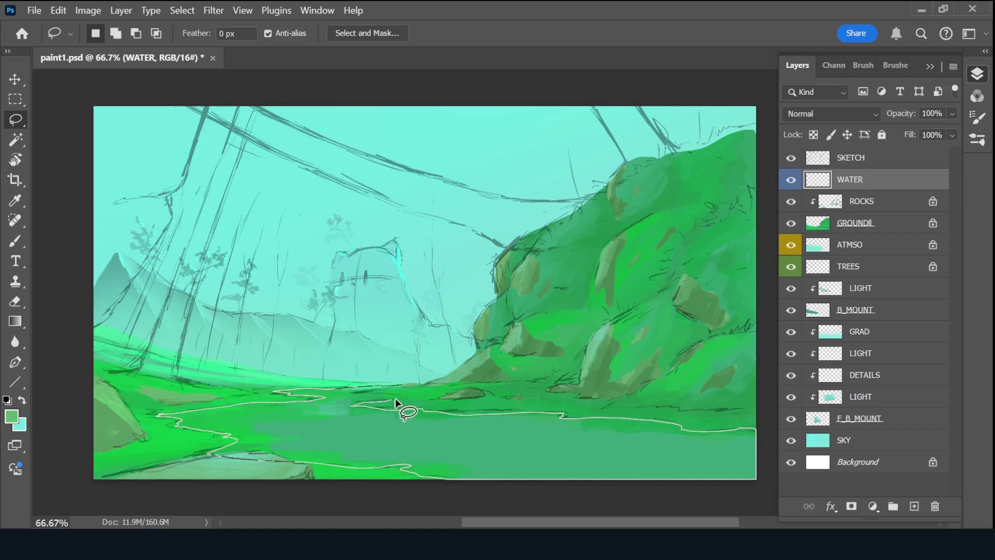
left_click_drag(396, 399, 361, 400)
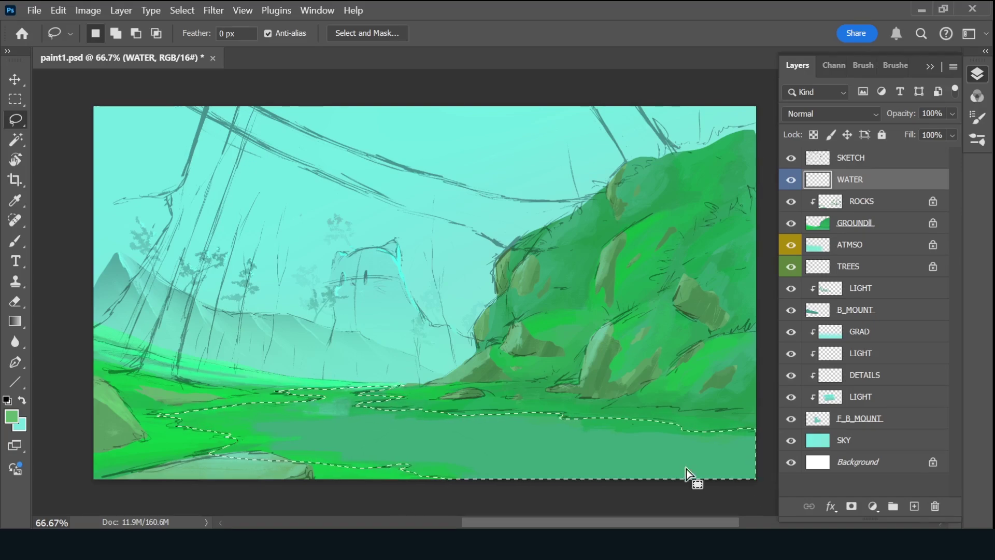
Fill the river selection with light cyan, deselect, and save the document.
key("Return")
key("shift+F10")
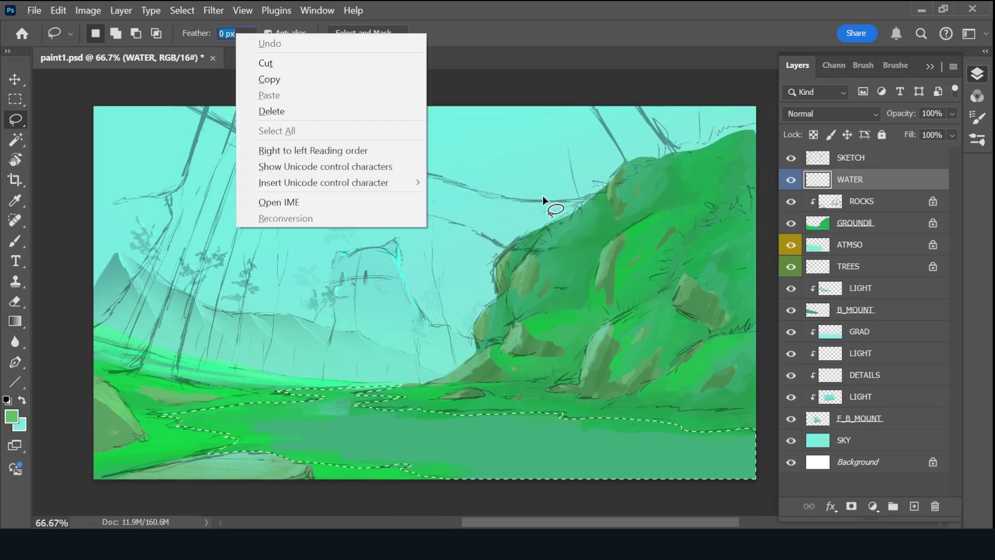
key("Escape")
key("ctrl+BackSpace")
key("ctrl+d")
key("ctrl+s")
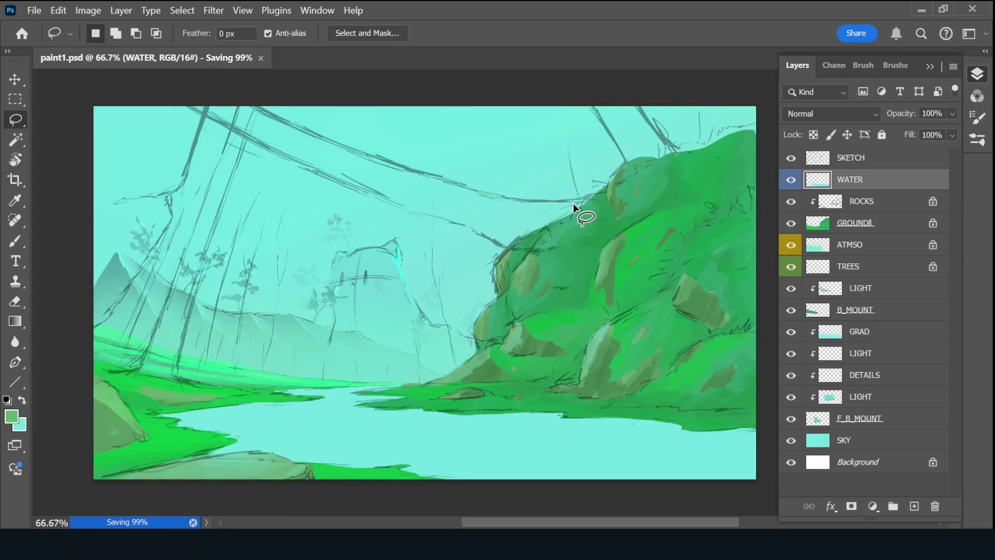
Add another layer above WATER and name it TX.
left_click(914, 506)
double_click(850, 179)
type("TX")
key("Return")
Rename the new layer B_TREES.
left_click(896, 65)
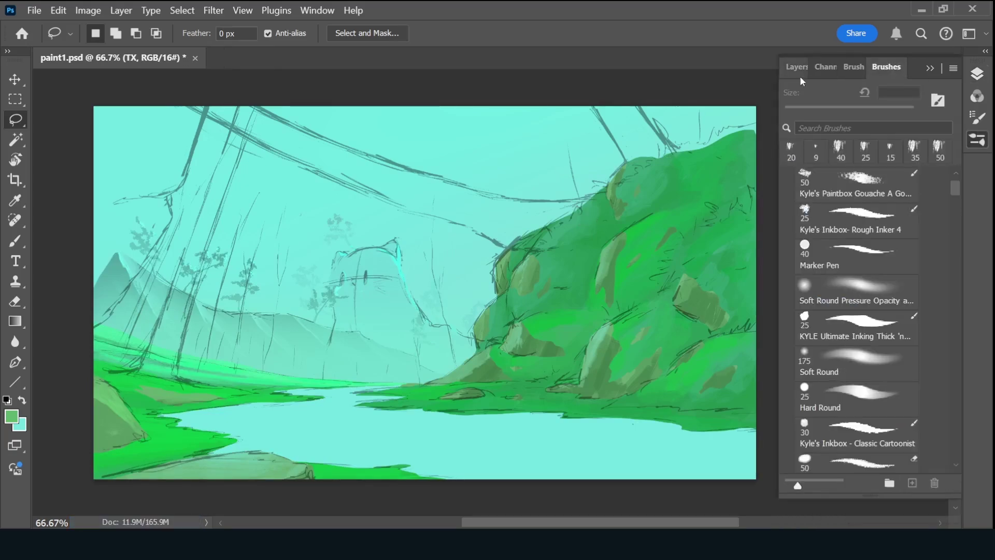
left_click(796, 67)
double_click(850, 178)
type("B_TREES")
key("Return")
left_click(887, 66)
Pick a darker green and select the Foliage 1 brush.
left_click(12, 416)
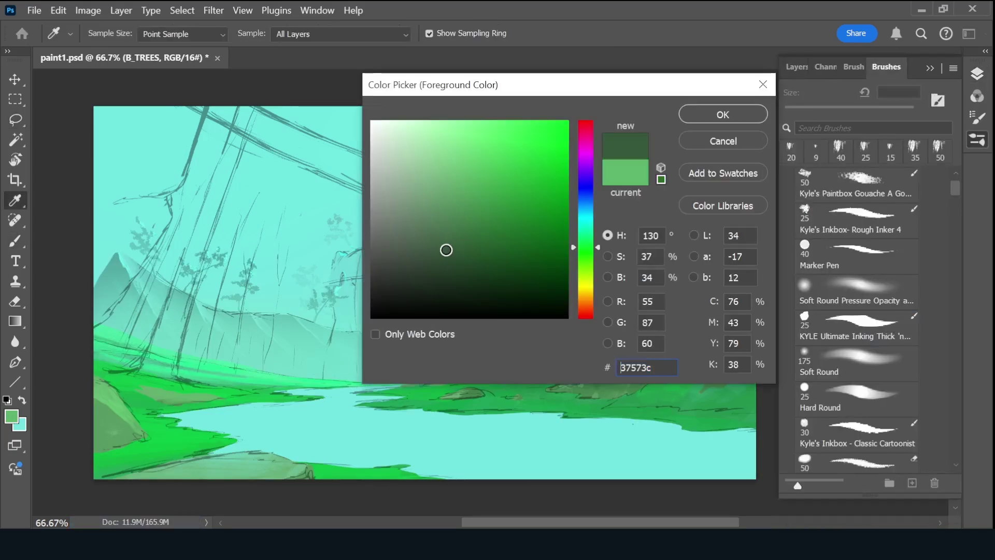
left_click(447, 248)
key("Return")
key("b")
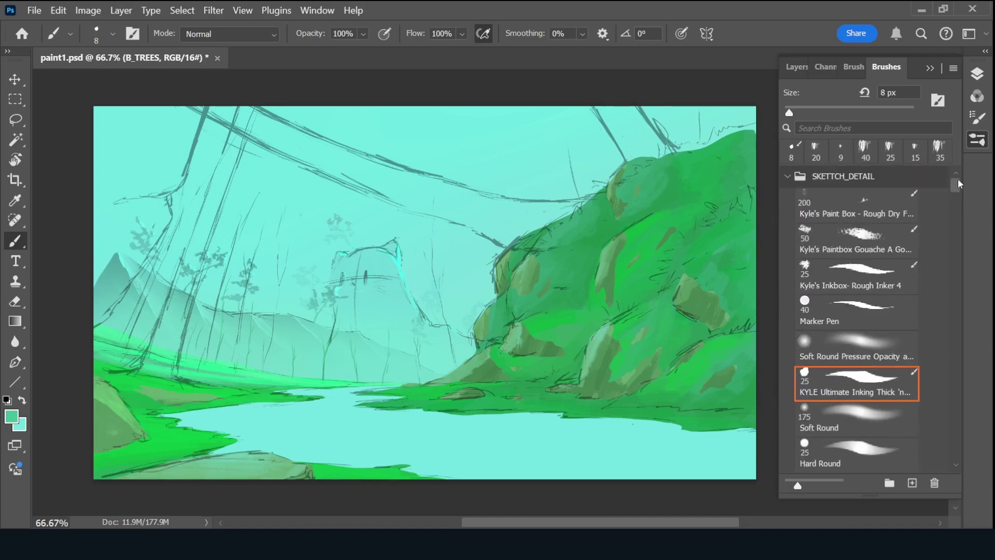
left_click_drag(956, 187, 956, 234)
left_click(855, 391)
Shift the foreground to a light brown, hide SKETCH, and shrink the brush to 25 px.
left_click(12, 417)
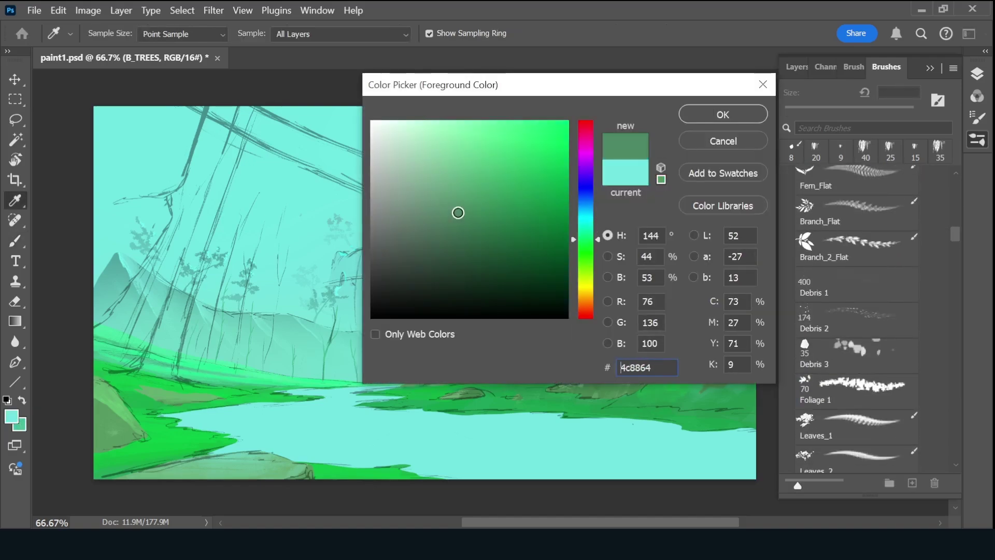
left_click_drag(31, 417, 119, 415)
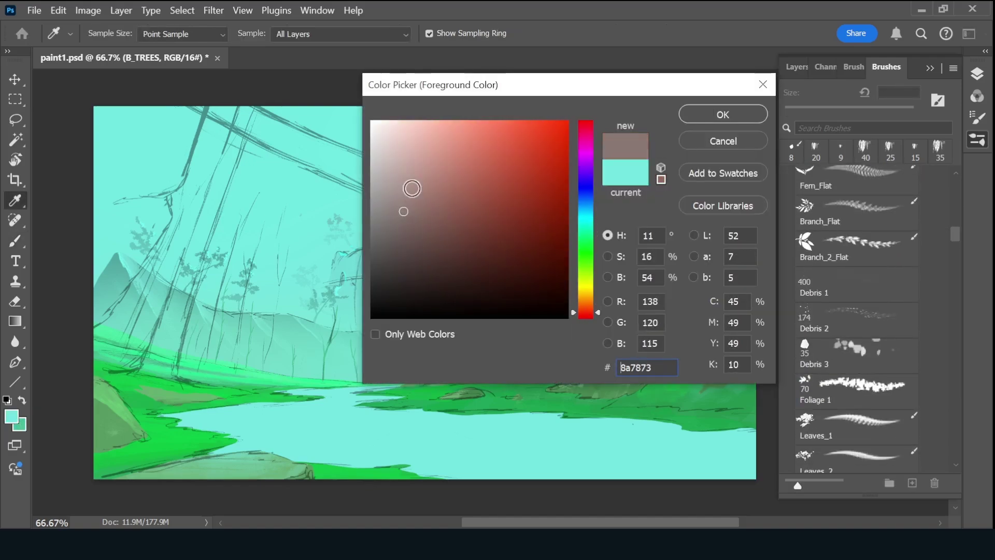
left_click(413, 189)
left_click(723, 115)
key("b")
left_click(797, 65)
left_click(791, 157)
key("bracketleft")
key("bracketleft")
key("bracketleft")
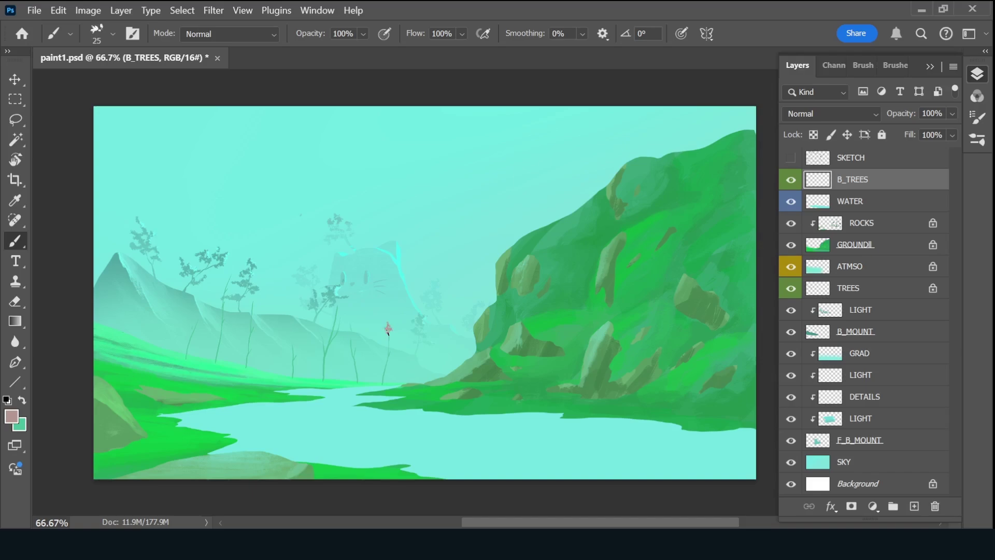
Set the foreground colour to a paler muted pink.
left_click(12, 419)
key("Return")
left_click(13, 419)
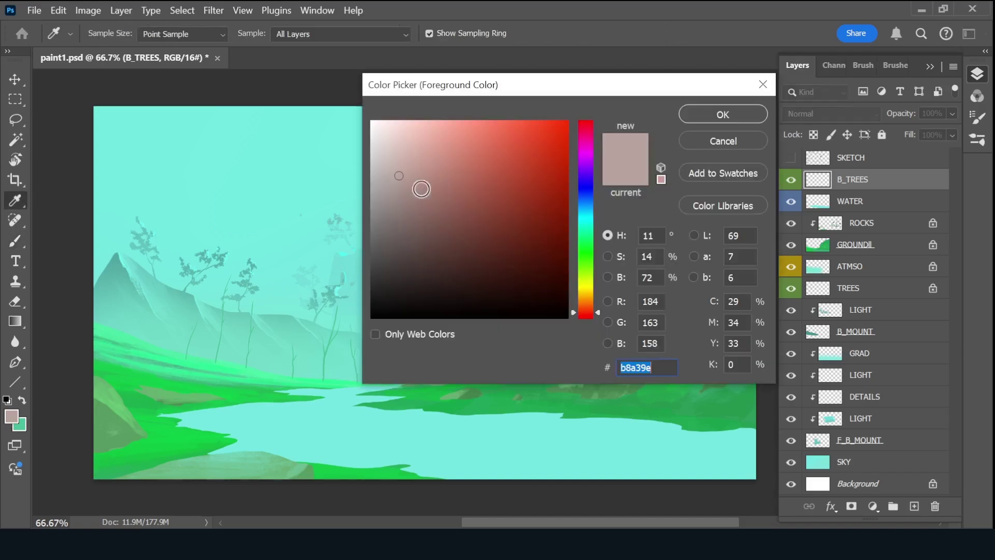
left_click(422, 197)
key("Return")
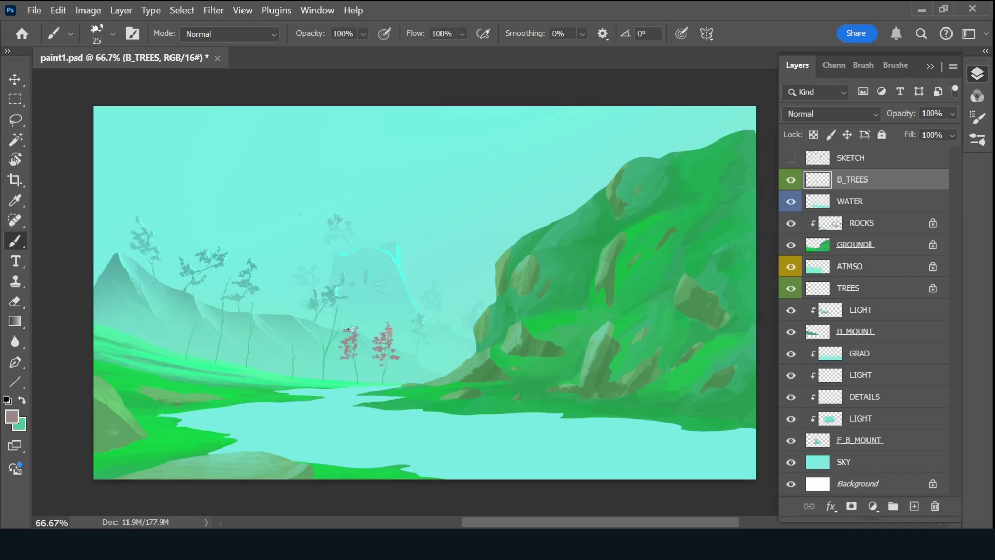
Paint pink foliage on the central and left trees, then add a layer above B_TREES.
left_click_drag(335, 304, 327, 319)
left_click(19, 426)
key("Return")
key("Return")
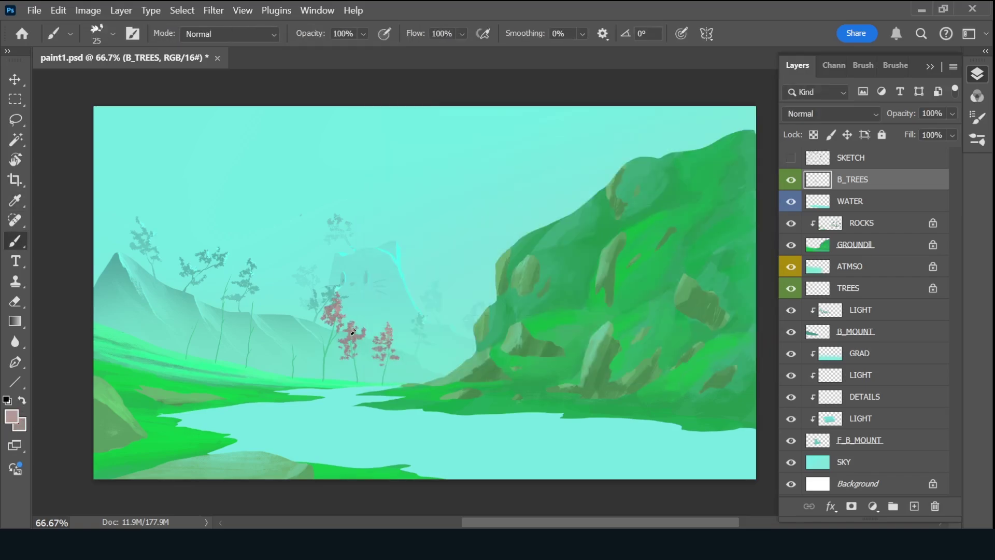
left_click(20, 400)
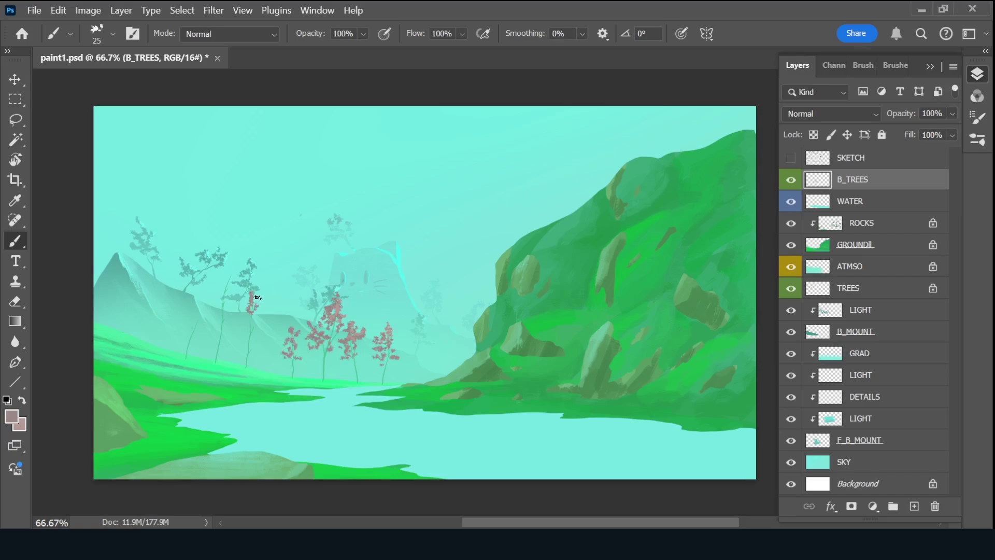
left_click_drag(246, 335, 262, 322)
mouse_move(227, 282)
left_mouse_down()
mouse_move(213, 311)
mouse_move(185, 325)
left_mouse_up()
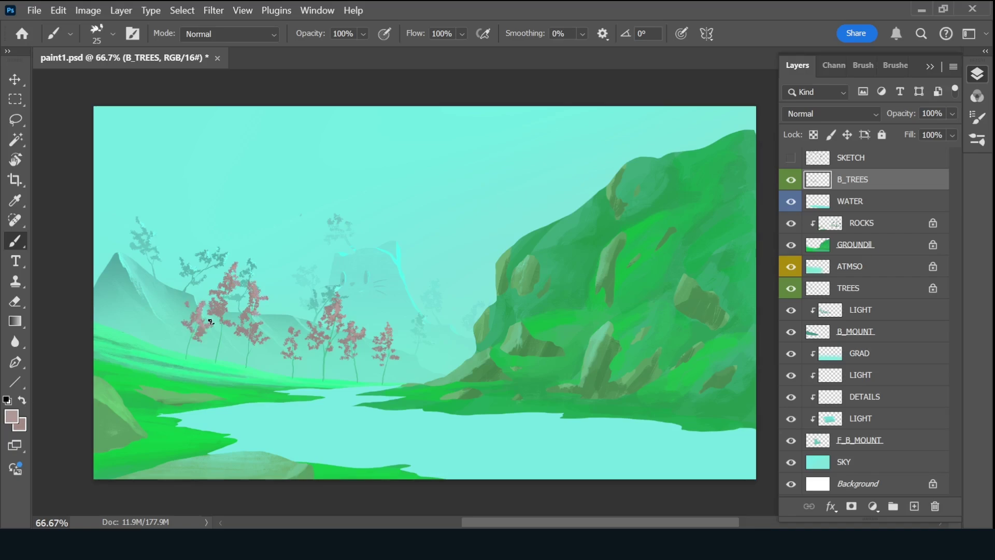
left_click(914, 506)
double_click(855, 180)
Name the new layer B_TREE_2 and show the SKETCH layer again.
type("B_TREE_2")
key("Return")
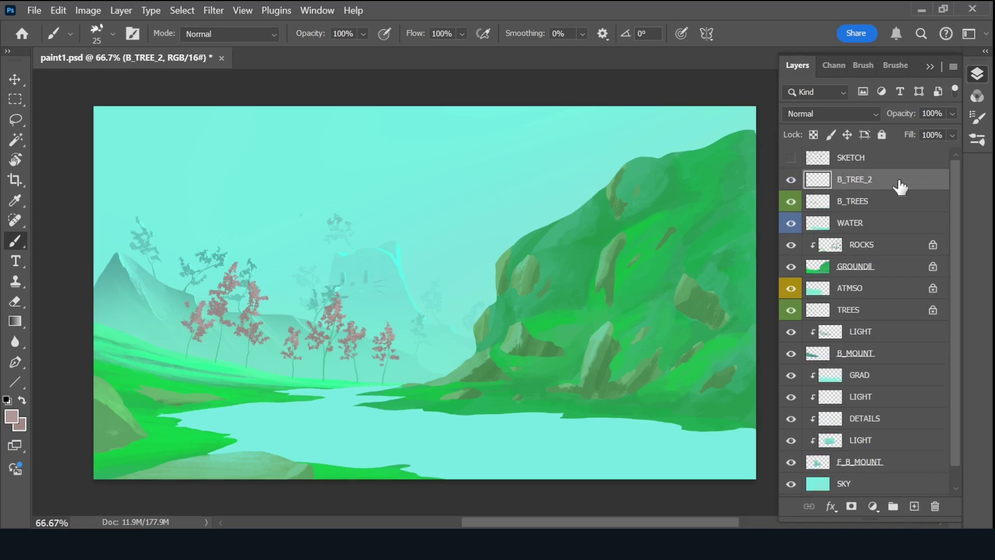
left_click(978, 139)
left_click(797, 66)
left_click(791, 158)
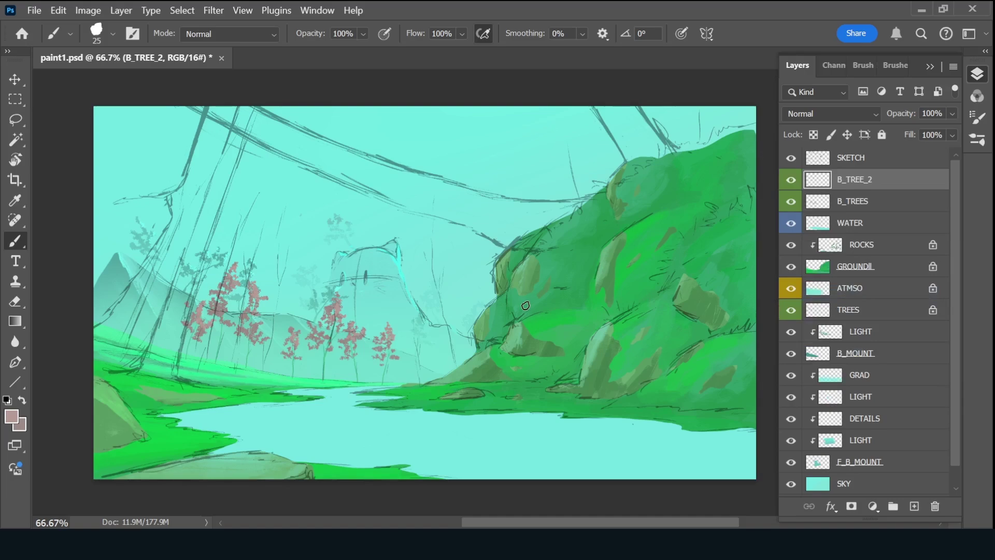
Set a darker green paint colour and a 10 px brush.
key("i")
left_click(169, 358)
left_click(11, 416)
left_click(488, 204)
left_click(723, 114)
key("b")
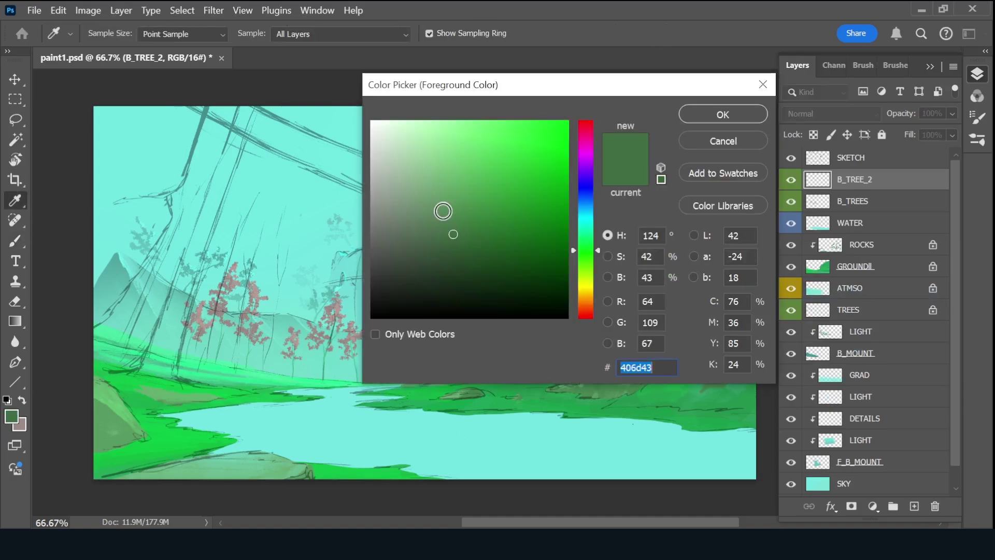
key("bracketleft")
key("bracketleft")
Draw tall thin dark trunks and branches across the left and centre, then hide SKETCH.
left_click_drag(264, 376, 287, 203)
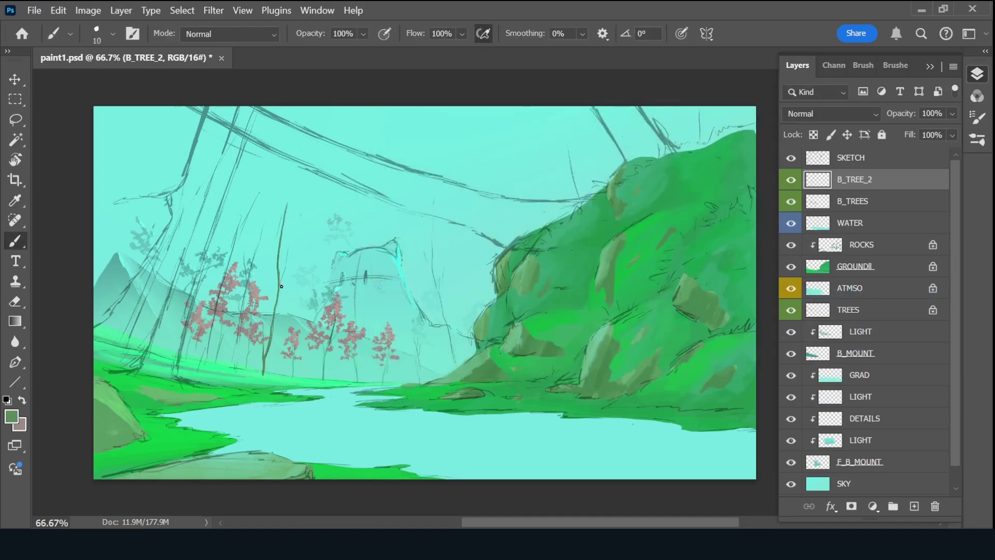
left_click_drag(459, 368, 438, 262)
left_click_drag(440, 298, 416, 240)
left_click_drag(436, 274, 433, 196)
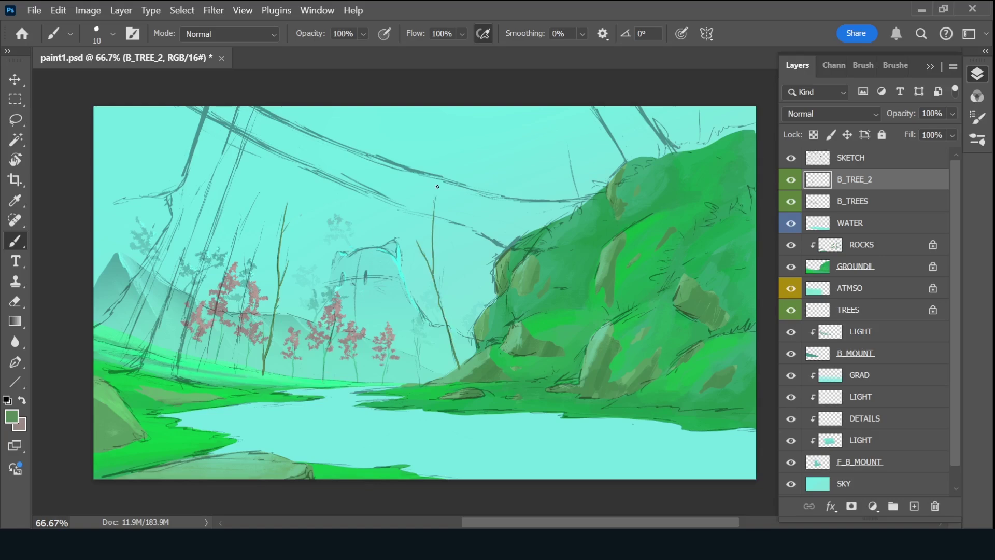
left_click_drag(236, 331, 261, 234)
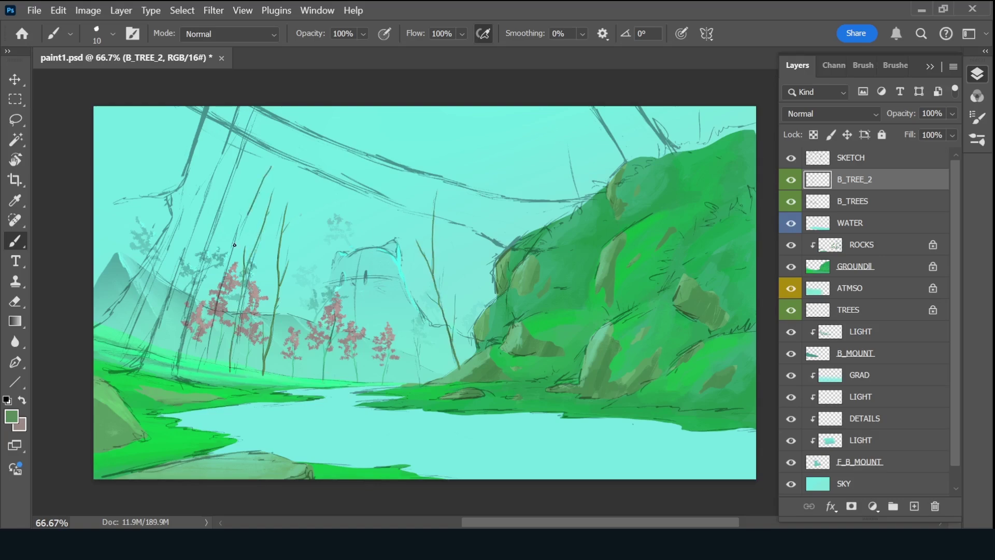
left_click_drag(200, 366, 228, 263)
left_click_drag(121, 341, 199, 189)
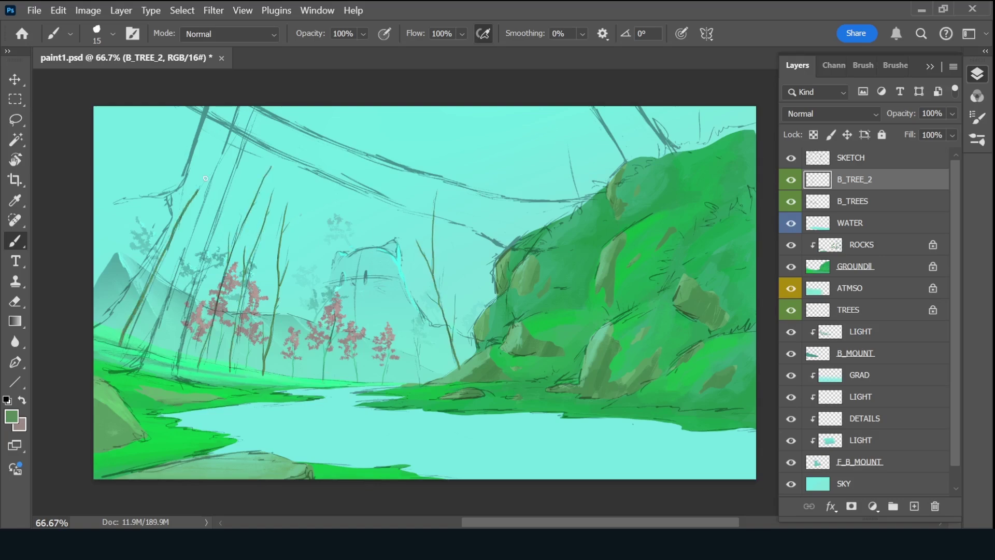
left_click(791, 158)
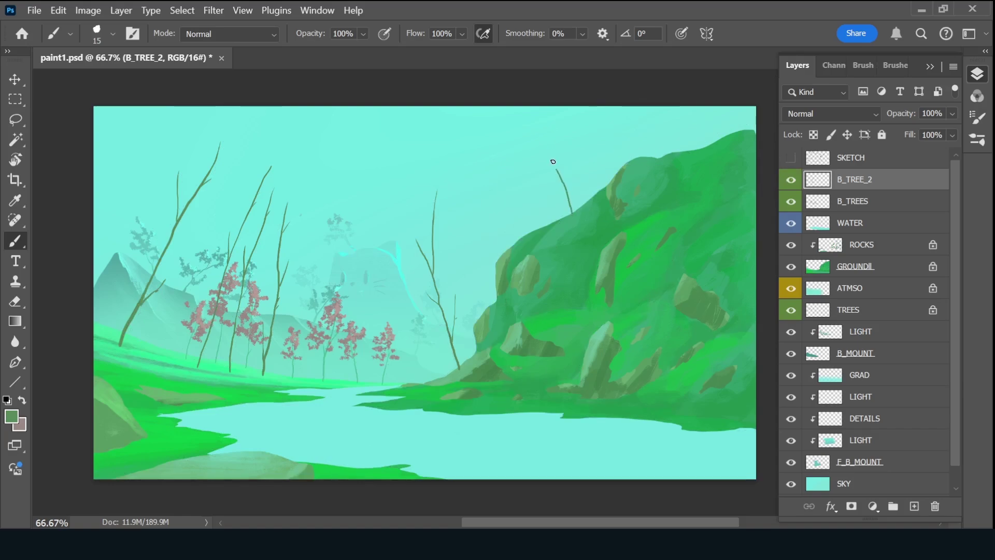
Set the paint colour to dusty pink #bd8d82 and pick the leafy foliage brush.
left_click(898, 65)
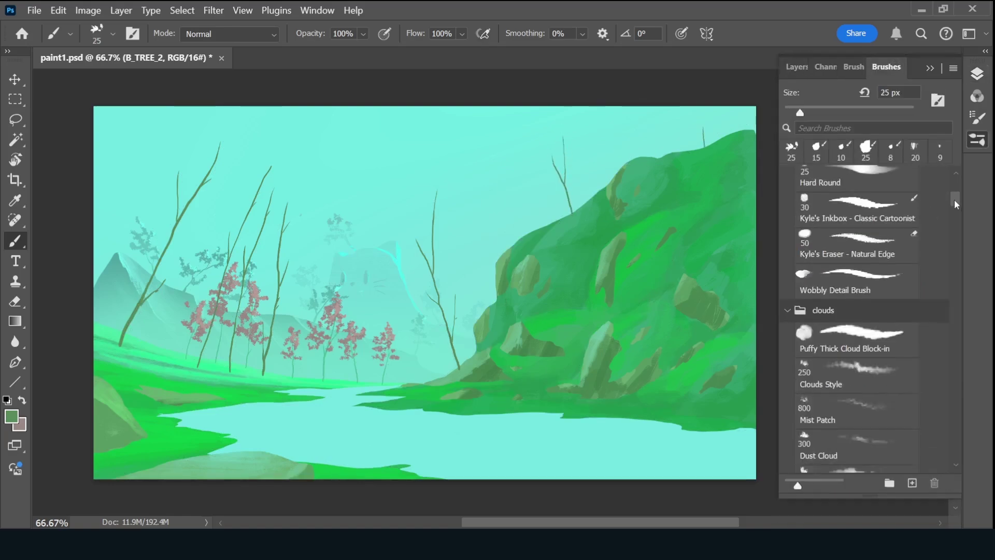
left_click_drag(953, 199, 951, 231)
left_click(11, 417)
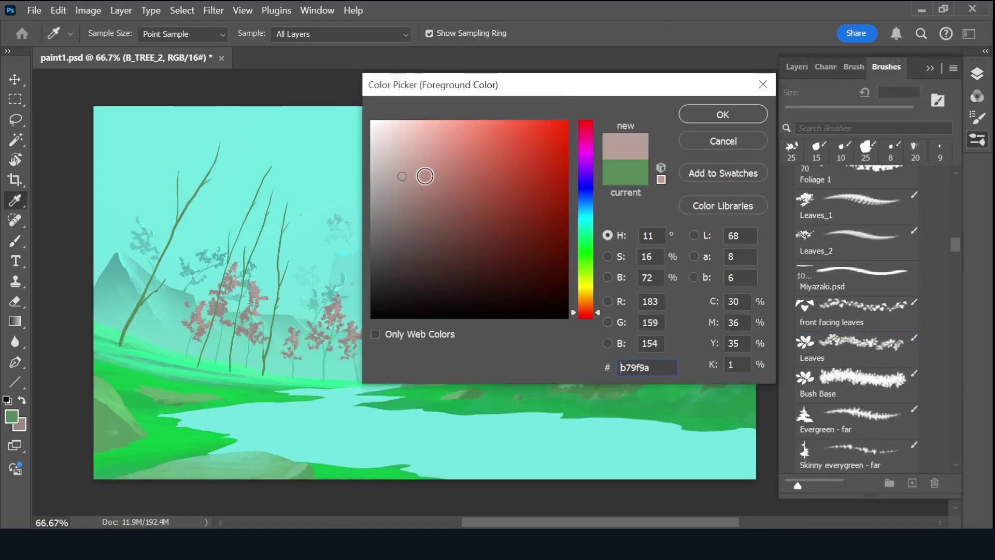
left_click(706, 118)
key("b")
left_click(177, 176)
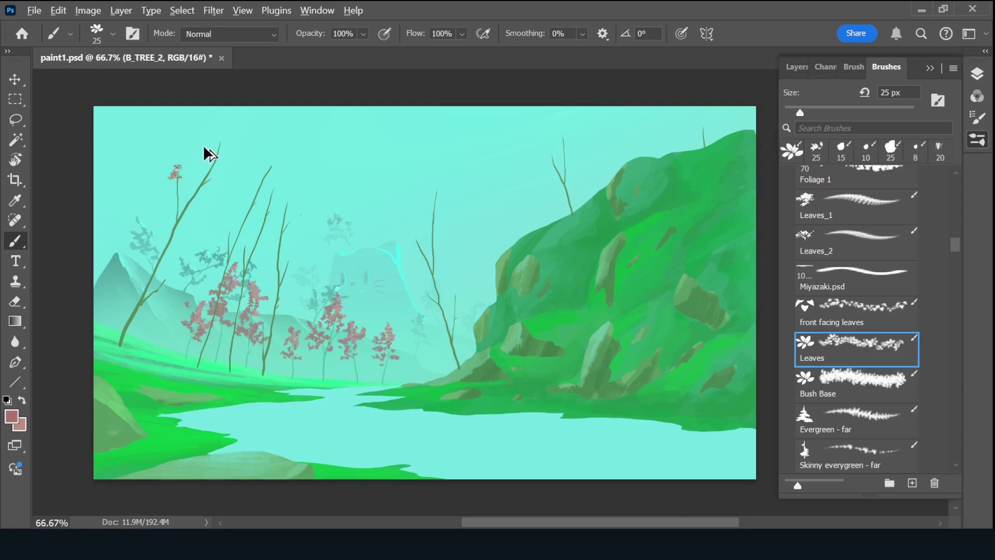
Block in pink foliage on the left tree with the loose foliage brush at 80% opacity.
scroll(855, 311, "down", 5)
left_click(855, 317)
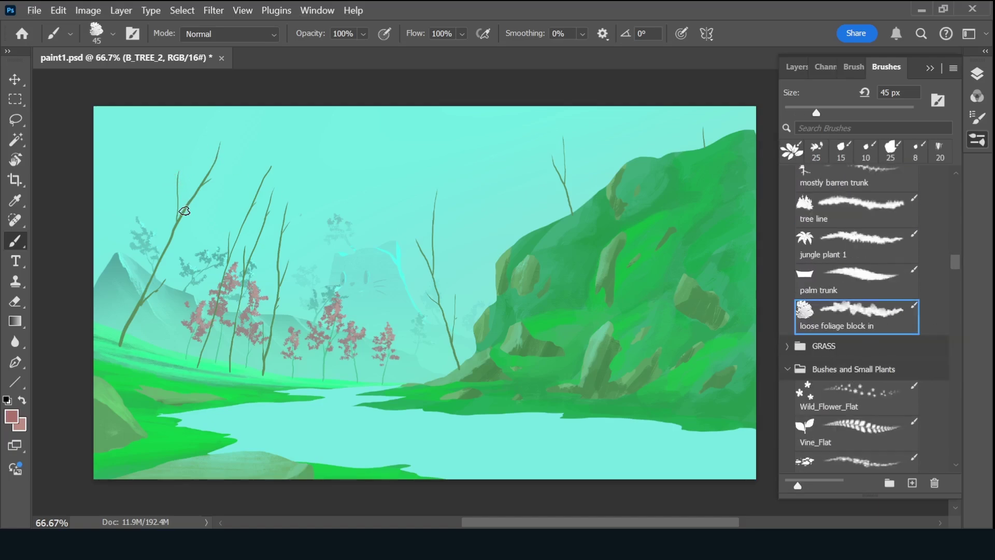
mouse_move(176, 182)
left_mouse_down()
mouse_move(169, 171)
mouse_move(178, 167)
mouse_move(156, 173)
mouse_move(192, 184)
mouse_move(204, 207)
left_mouse_up()
key("8")
key("bracketleft")
key("bracketleft")
mouse_move(174, 270)
left_mouse_down()
mouse_move(167, 278)
mouse_move(182, 282)
mouse_move(179, 293)
left_mouse_up()
key("bracketleft")
key("bracketleft")
key("bracketleft")
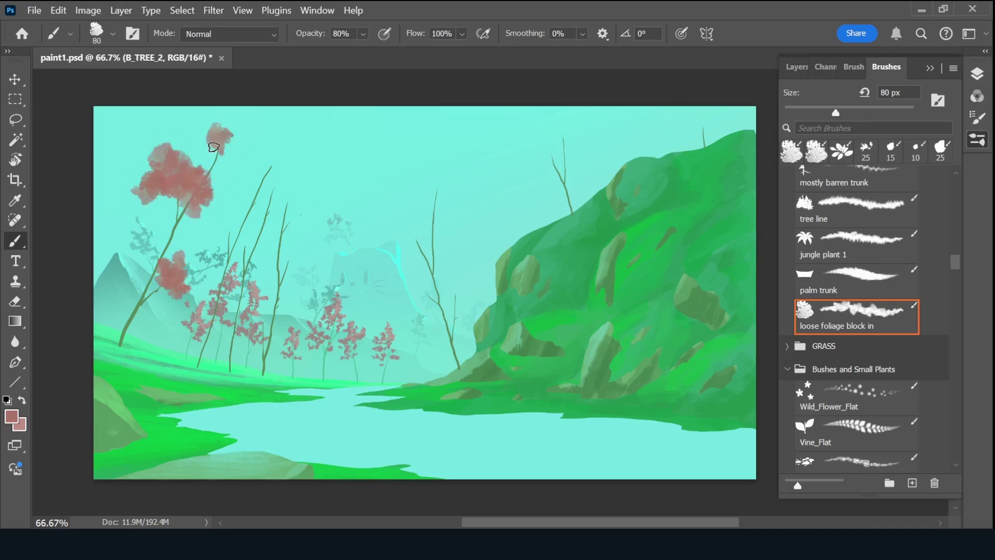
left_click_drag(218, 129, 229, 173)
left_click_drag(217, 228, 208, 236)
Block in pink canopies on the middle, centre, and hillside trees.
left_click_drag(267, 155, 259, 182)
mouse_move(249, 234)
left_mouse_down()
mouse_move(262, 235)
mouse_move(236, 251)
mouse_move(259, 238)
mouse_move(271, 155)
mouse_move(319, 194)
left_mouse_up()
left_click_drag(289, 254, 306, 267)
mouse_move(404, 238)
left_mouse_down()
mouse_move(399, 254)
mouse_move(435, 218)
left_mouse_up()
mouse_move(436, 208)
left_mouse_down()
mouse_move(441, 171)
mouse_move(447, 185)
left_mouse_up()
mouse_move(457, 229)
left_mouse_down()
mouse_move(420, 300)
mouse_move(446, 285)
left_mouse_up()
mouse_move(552, 160)
left_mouse_down()
mouse_move(547, 150)
mouse_move(570, 119)
mouse_move(542, 166)
left_mouse_up()
left_click_drag(541, 166, 571, 176)
Add leaf texture to the top-left canopy with the Leaves brush at full opacity.
left_click(842, 151)
left_click(244, 118, "alt")
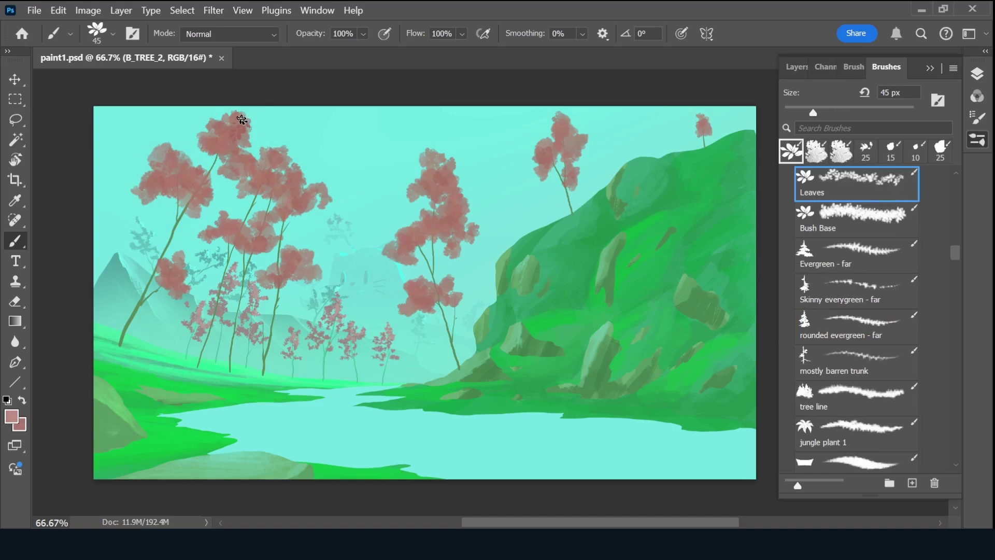
mouse_move(249, 115)
left_mouse_down()
mouse_move(200, 122)
mouse_move(193, 138)
mouse_move(205, 156)
left_mouse_up()
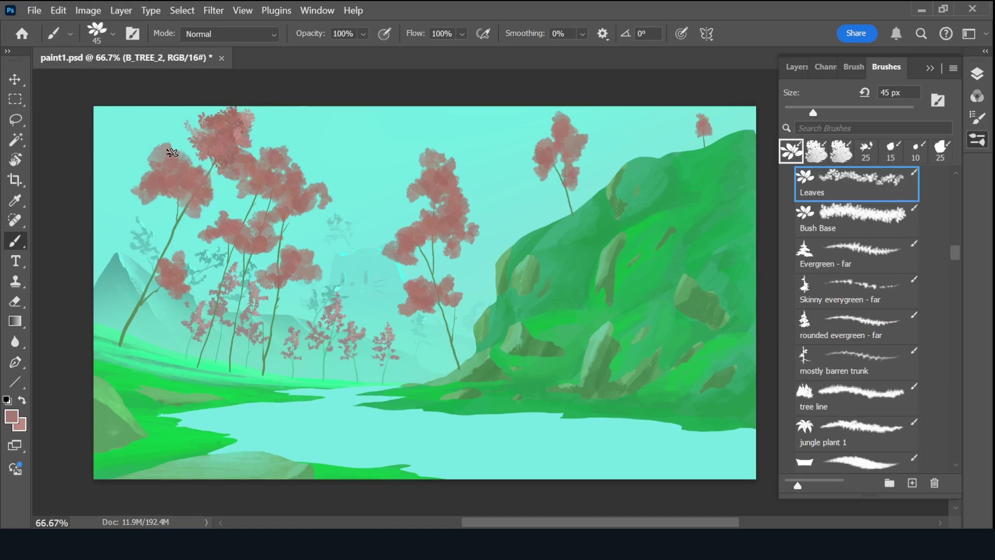
mouse_move(172, 152)
left_mouse_down()
mouse_move(171, 138)
mouse_move(135, 168)
mouse_move(132, 195)
mouse_move(116, 192)
left_mouse_up()
left_click(193, 191, "alt")
mouse_move(179, 213)
left_mouse_down()
mouse_move(169, 198)
mouse_move(220, 200)
left_mouse_up()
Add leaf detail along the left tree's lower, left, and upper canopy.
left_click(189, 213, "alt")
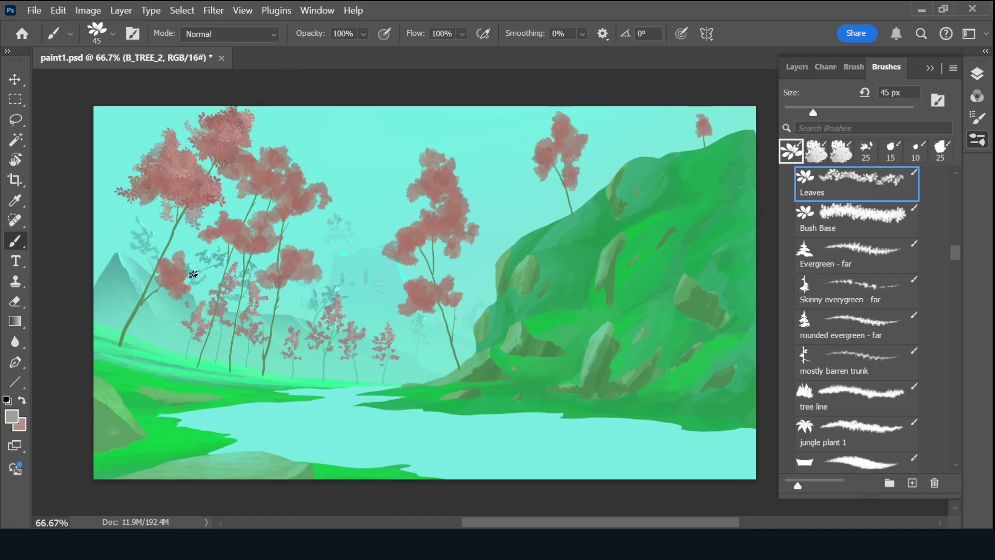
left_click_drag(185, 250, 185, 301)
left_click_drag(150, 242, 166, 260)
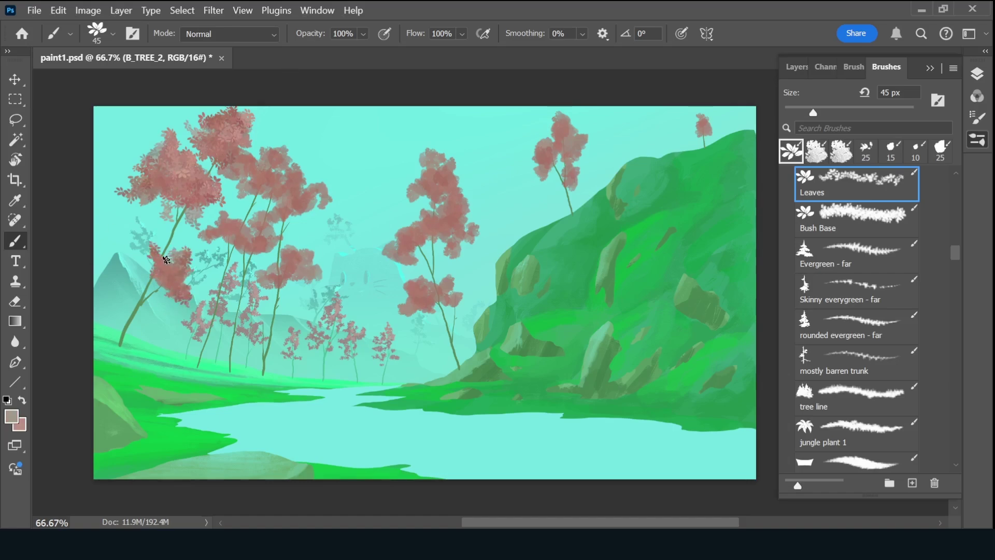
left_click_drag(218, 222, 230, 238)
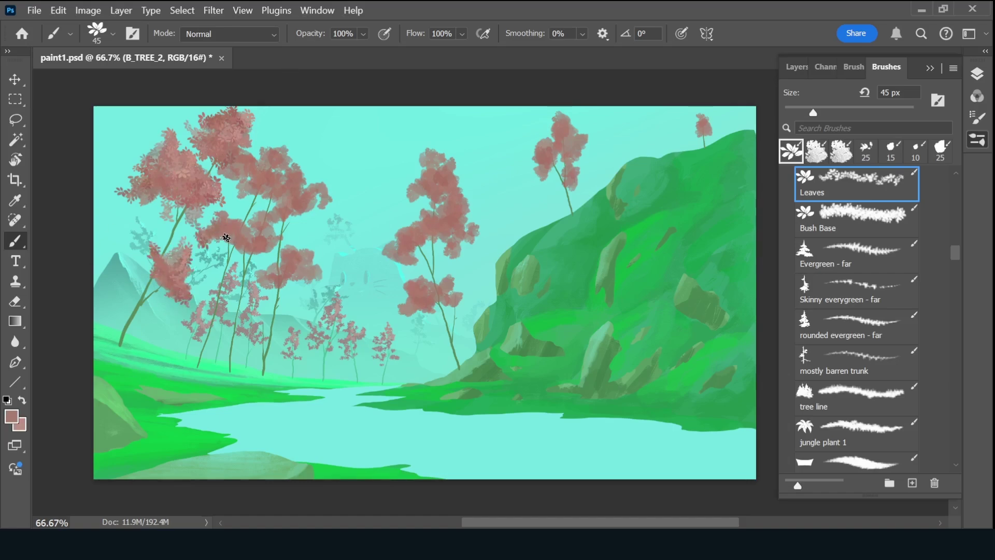
left_click_drag(229, 173, 248, 160)
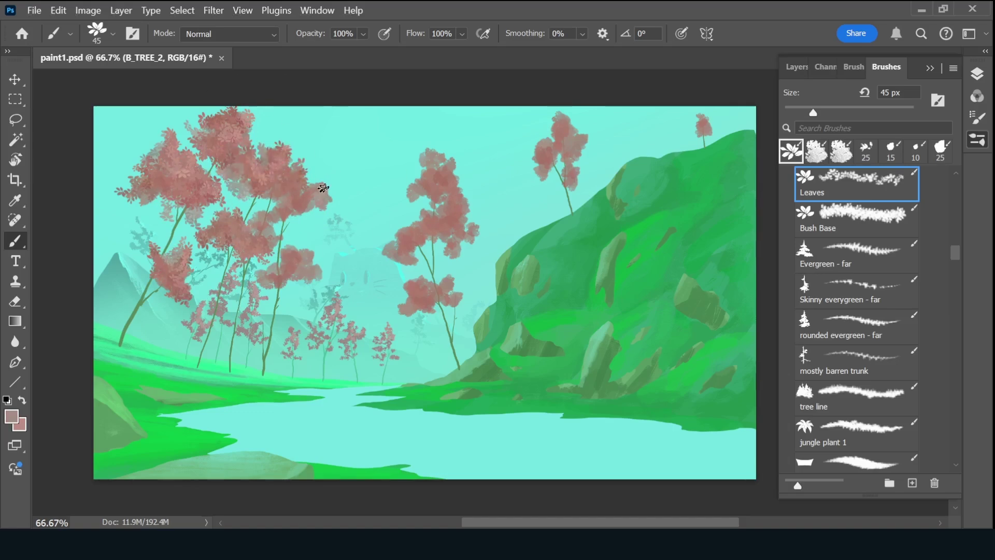
Texture the middle, hillside, and far-right canopies with sampled pink leaves.
left_click(290, 207, "alt")
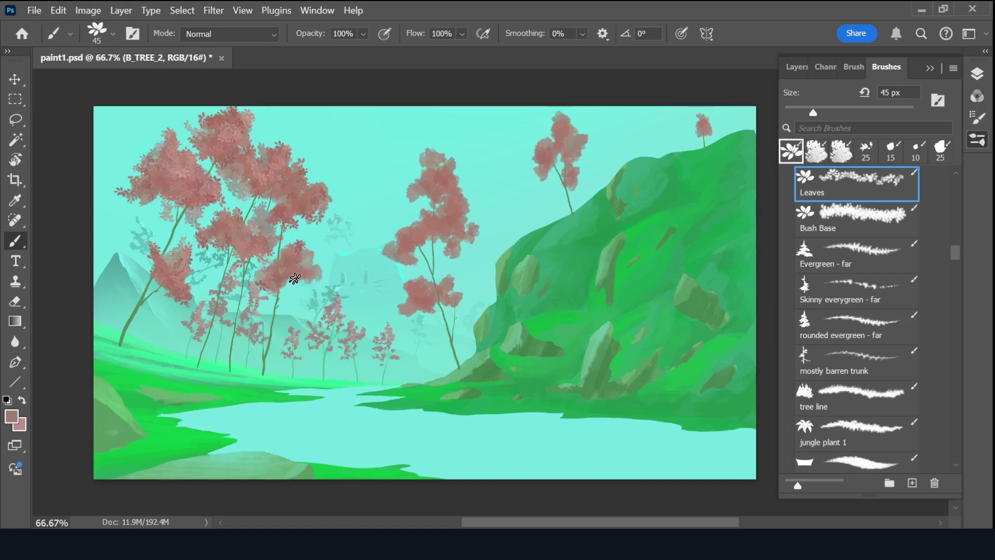
left_click_drag(297, 254, 301, 261)
left_click(455, 162, "alt")
mouse_move(456, 163)
left_mouse_down()
mouse_move(422, 151)
mouse_move(422, 184)
mouse_move(418, 160)
left_mouse_up()
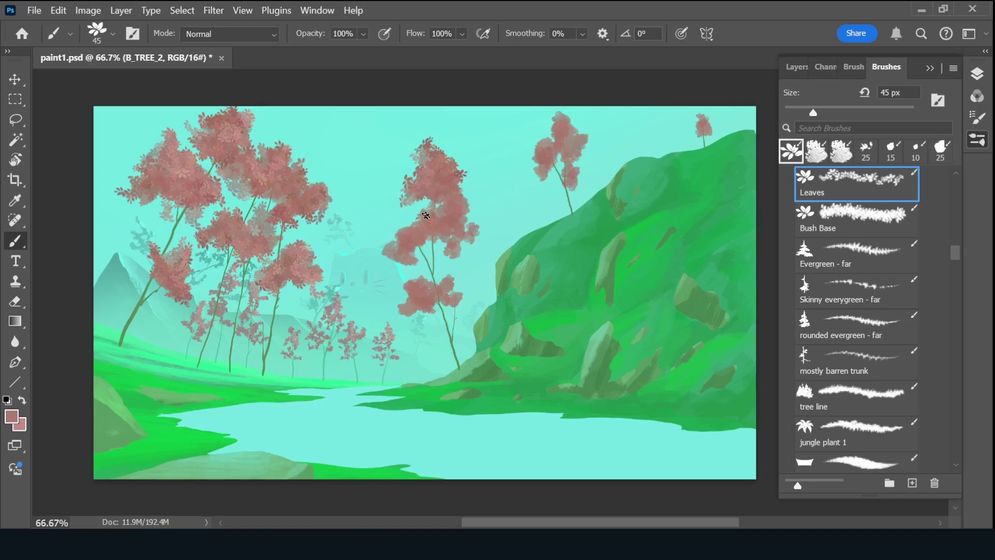
left_click(456, 210, "alt")
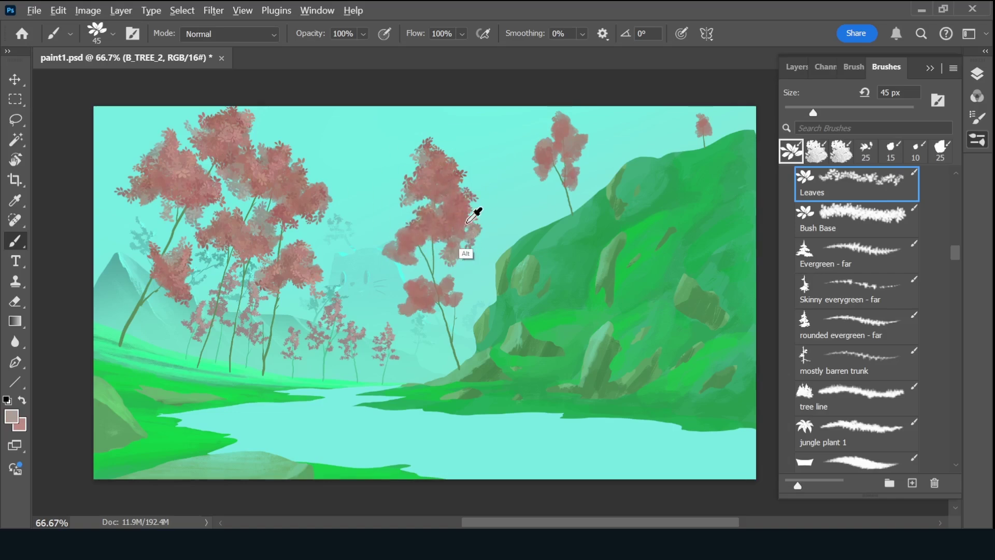
left_click(406, 251, "alt")
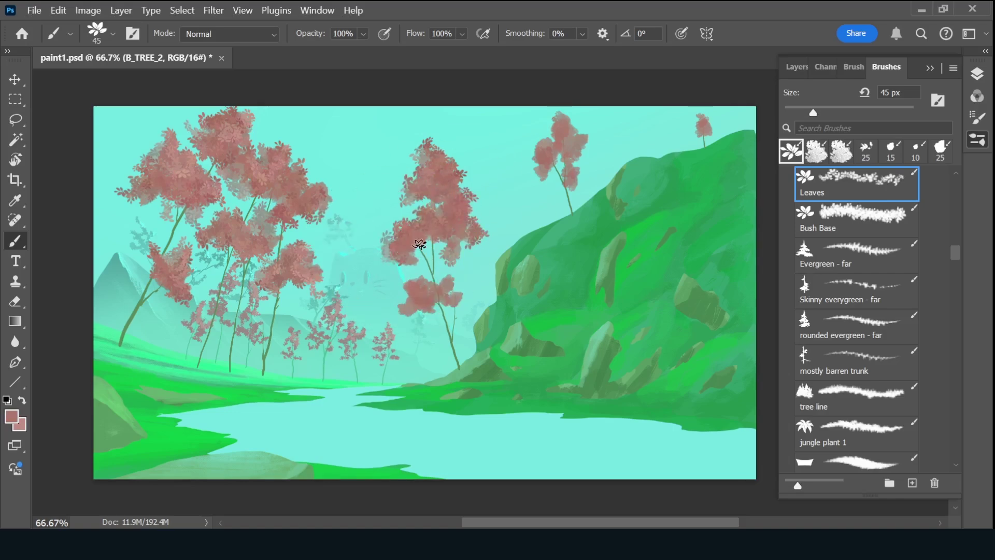
mouse_move(406, 249)
left_mouse_down()
mouse_move(421, 279)
mouse_move(400, 295)
left_mouse_up()
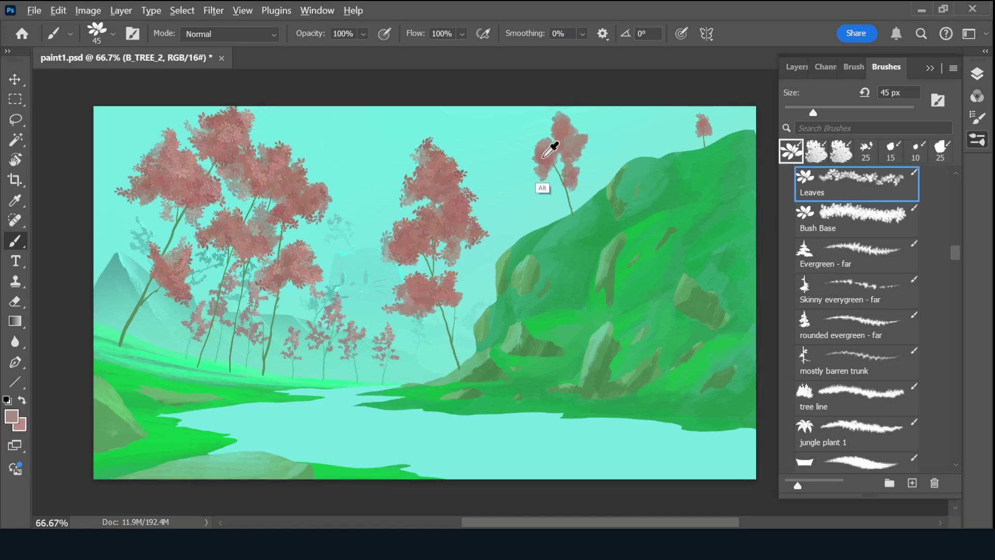
mouse_move(551, 149)
left_mouse_down()
mouse_move(526, 164)
mouse_move(565, 145)
mouse_move(570, 166)
mouse_move(583, 161)
left_mouse_up()
mouse_move(697, 93)
left_mouse_down()
mouse_move(713, 121)
mouse_move(694, 140)
left_mouse_up()
left_click_drag(431, 143, 446, 182)
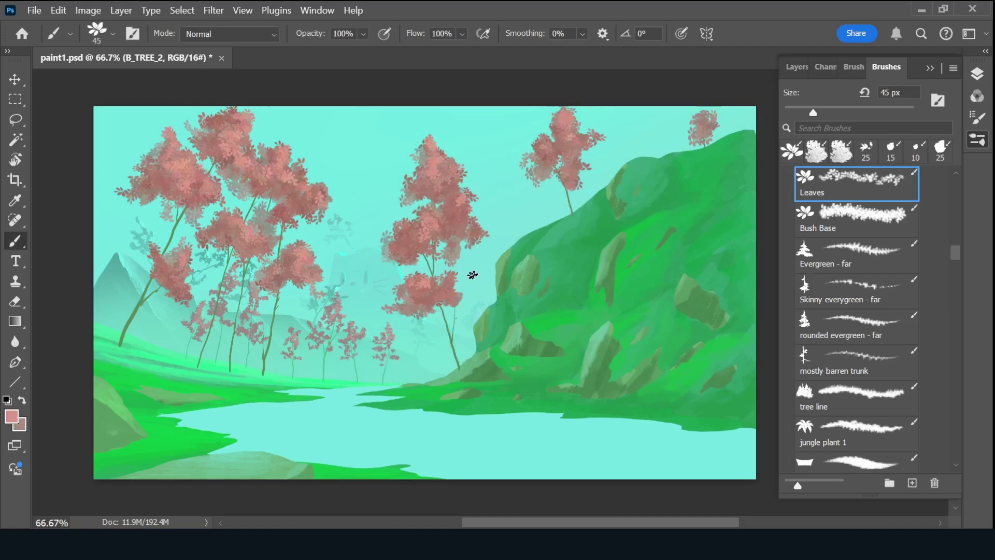
Create a new empty layer and move it directly below SKETCH.
key("F7")
left_click(791, 158)
left_click_drag(850, 462, 871, 181)
Name the layer M_TREE and outline a thick dark trunk on the left.
double_click(873, 180)
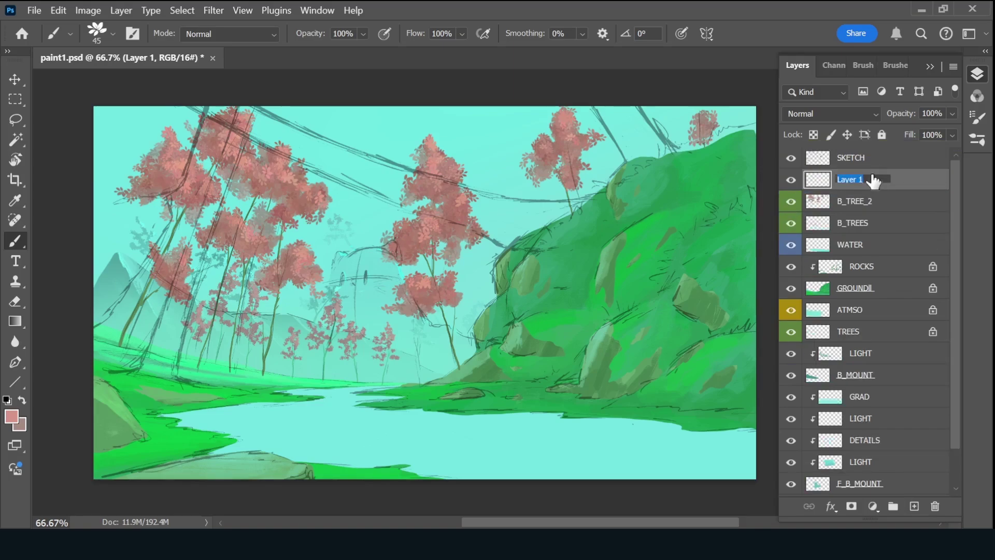
type("M_TREE")
key("Return")
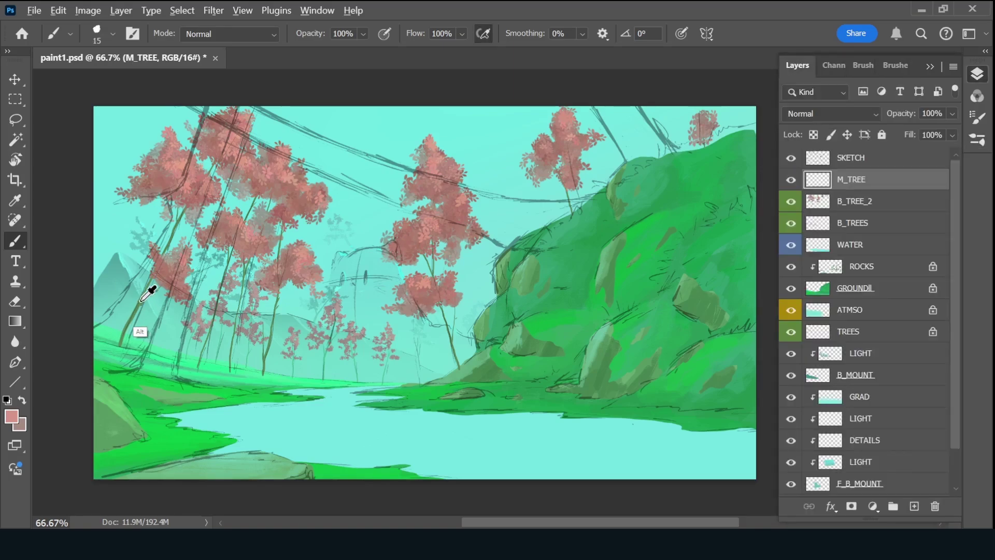
left_click_drag(223, 154, 166, 313)
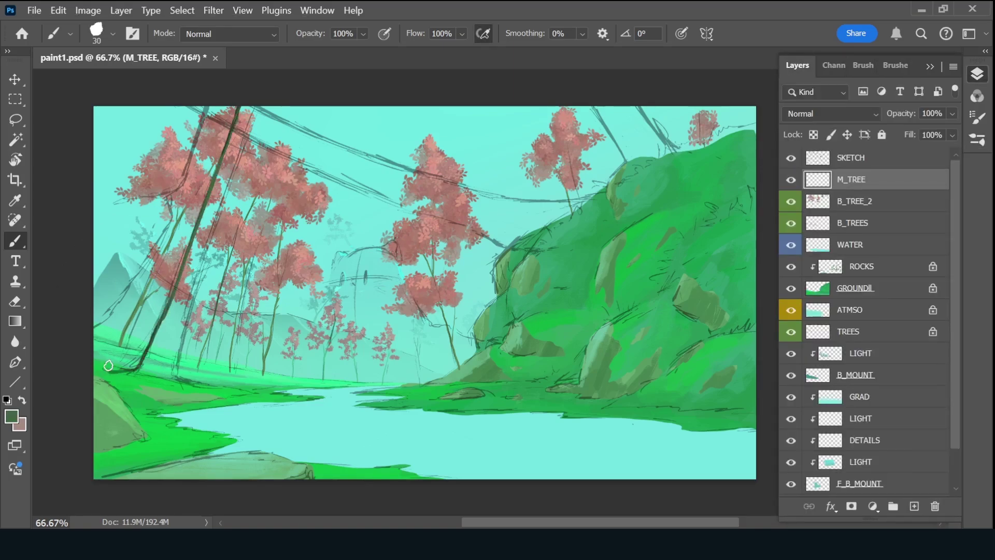
left_click_drag(255, 106, 183, 369)
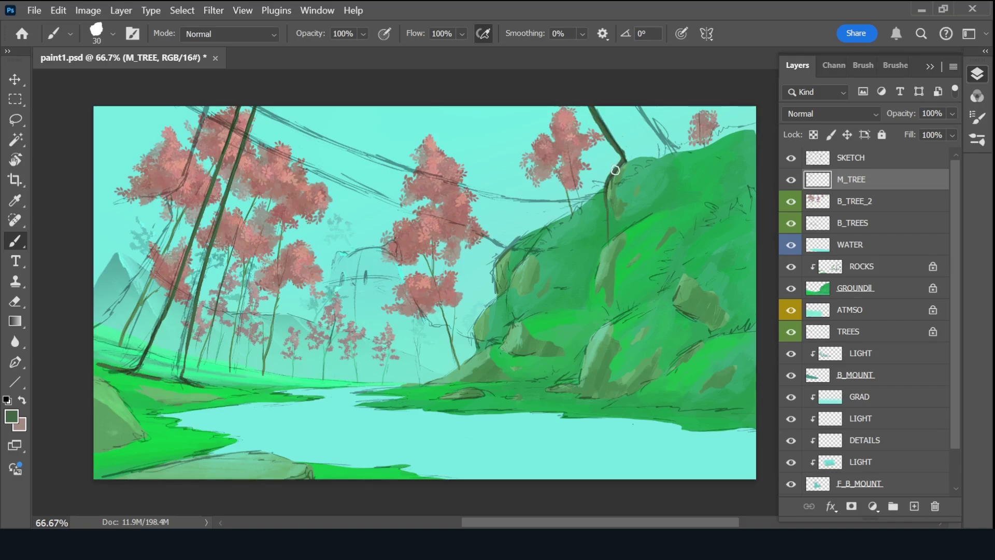
Paint a rooted trunk reaching down over the hillside from the top edge.
left_click_drag(632, 107, 689, 148)
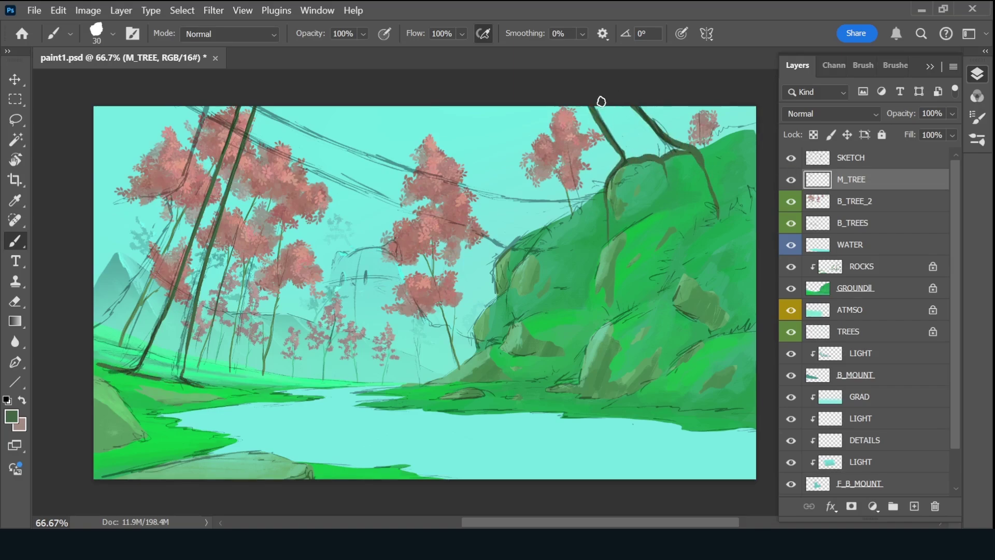
mouse_move(601, 101)
left_mouse_down()
mouse_move(607, 122)
mouse_move(627, 127)
left_mouse_up()
left_click_drag(677, 147, 661, 138)
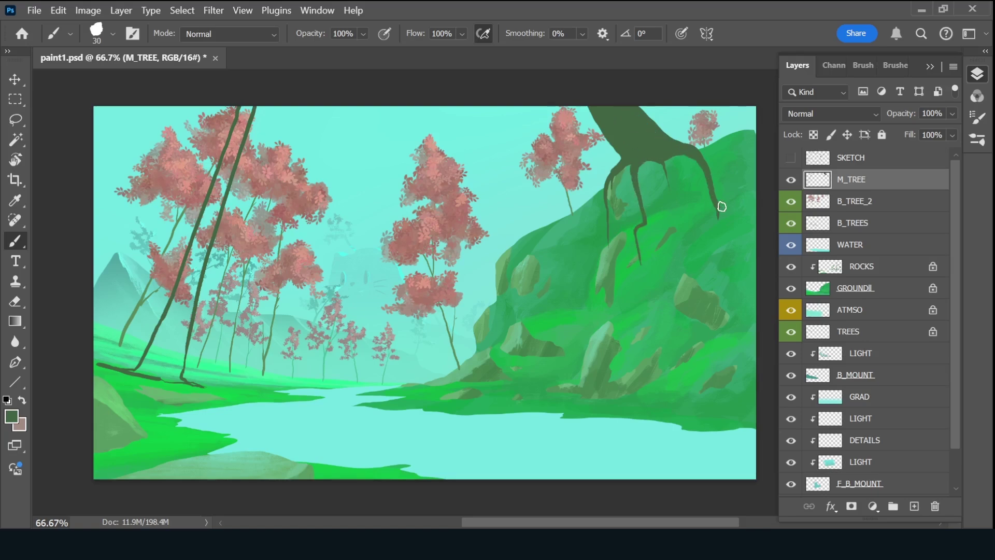
Fill the left trunk solid, undoing a stray bump on its edge.
mouse_move(184, 275)
left_mouse_down()
mouse_move(251, 101)
mouse_move(171, 353)
left_mouse_up()
mouse_move(176, 311)
left_mouse_down()
mouse_move(161, 341)
mouse_move(180, 353)
left_mouse_up()
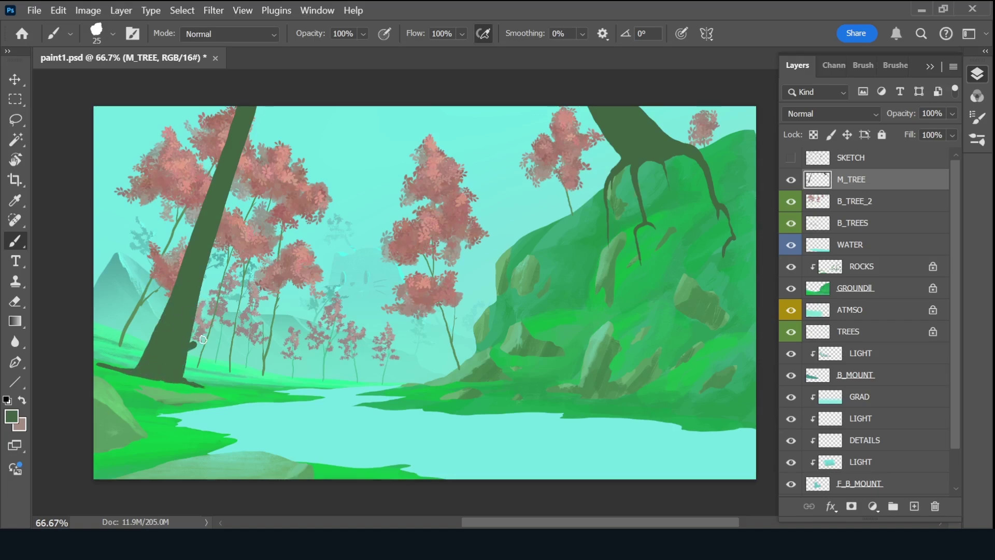
key("ctrl+z")
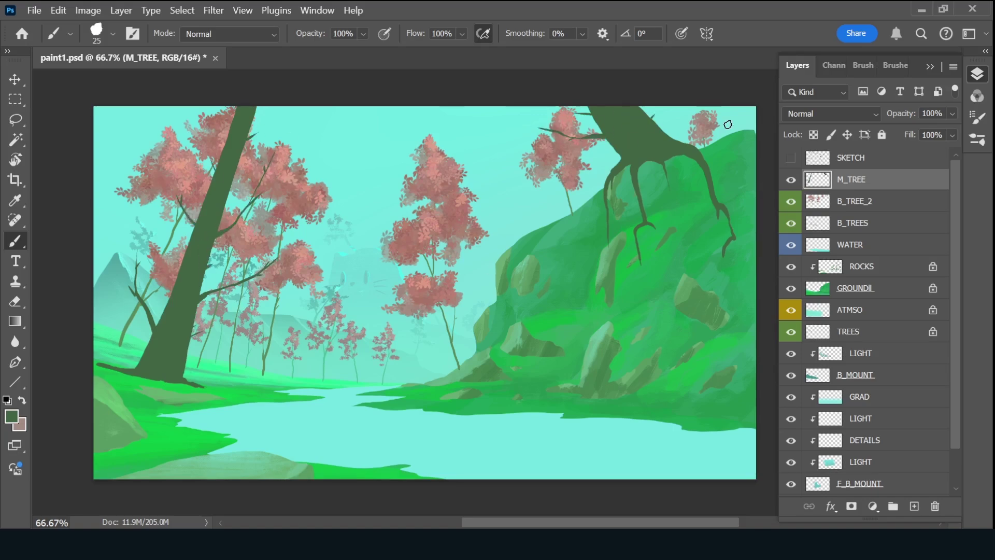
left_click(896, 65)
Choose the Ink 2 brush at a small size and pick a lighter trunk highlight colour.
scroll(860, 285, "down", 5)
left_click(857, 337)
left_click(11, 416)
left_click(718, 113)
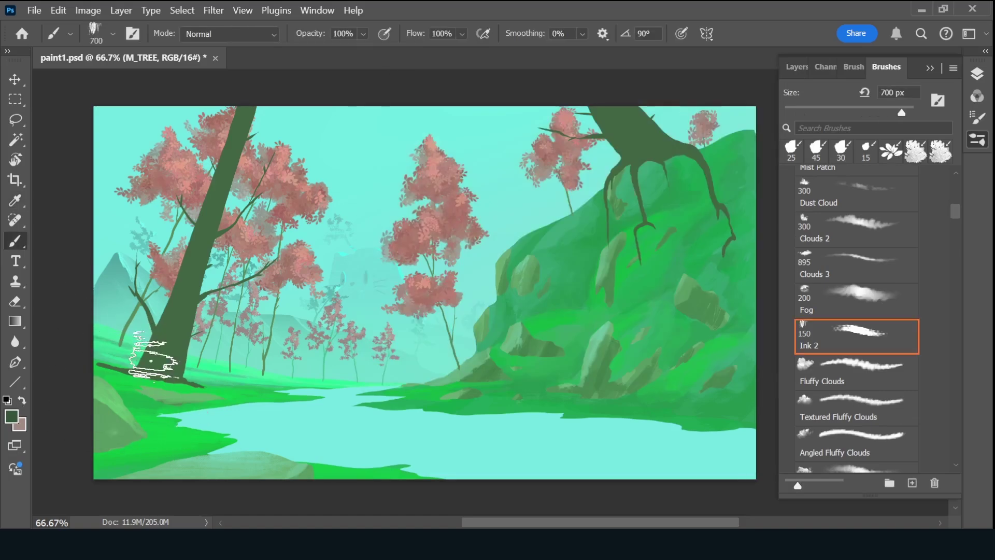
key("bracketleft")
key("bracketleft")
key("bracketleft")
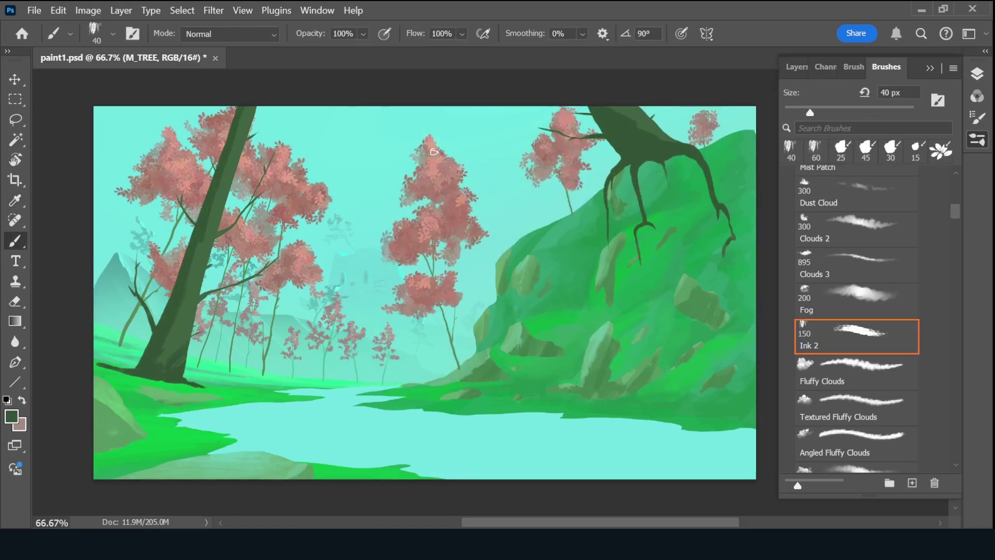
left_click(11, 417)
left_click(755, 111)
key("bracketleft")
key("bracketleft")
key("bracketleft")
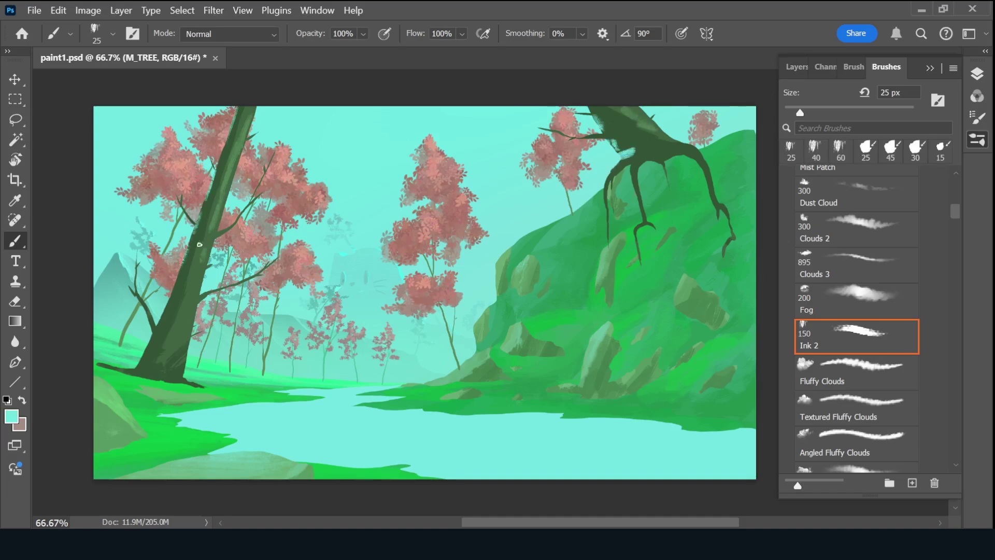
Sample darker and lighter greens from the trunk while resizing the brush for bark detail.
left_click(152, 332, "alt")
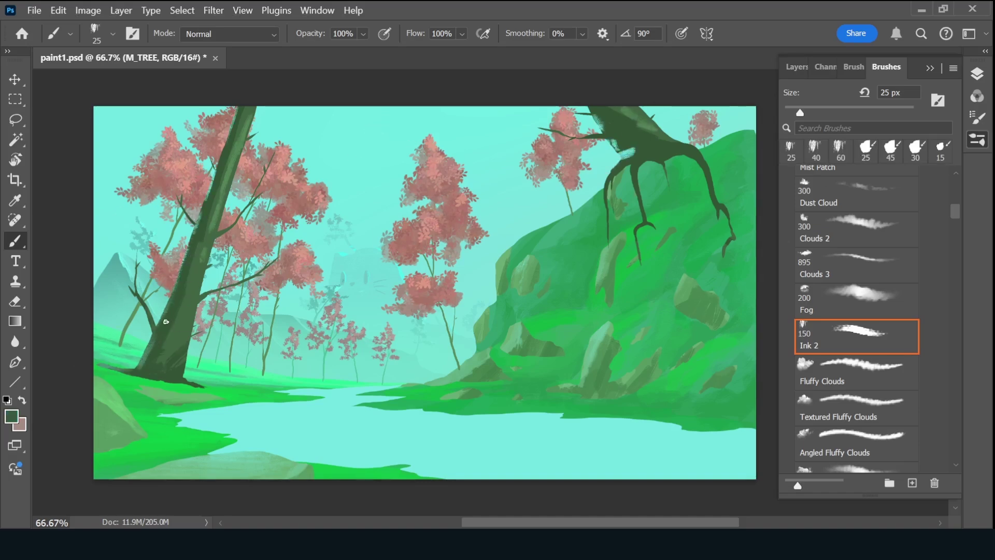
key("bracketleft")
key("bracketleft")
key("bracketleft")
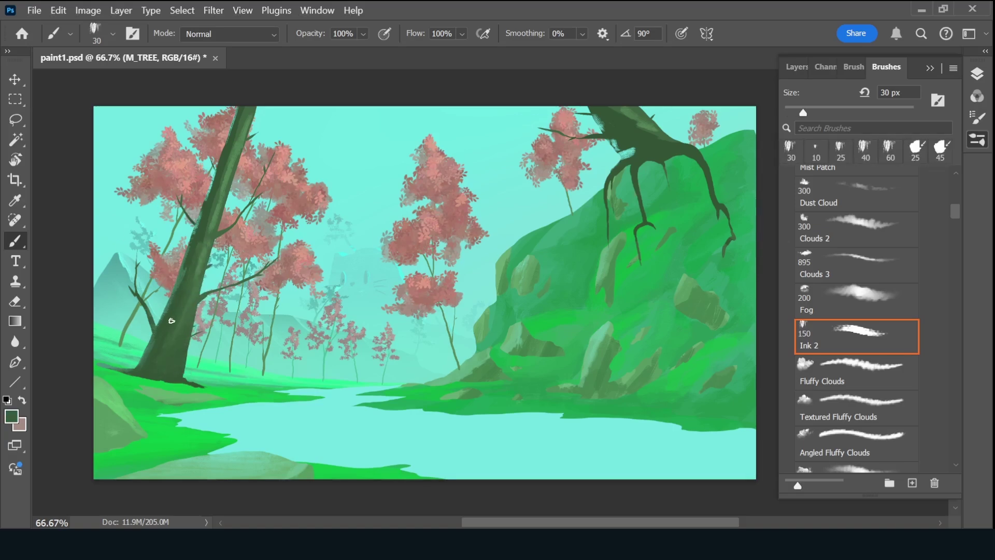
key("bracketleft")
key("bracketleft")
key("bracketleft")
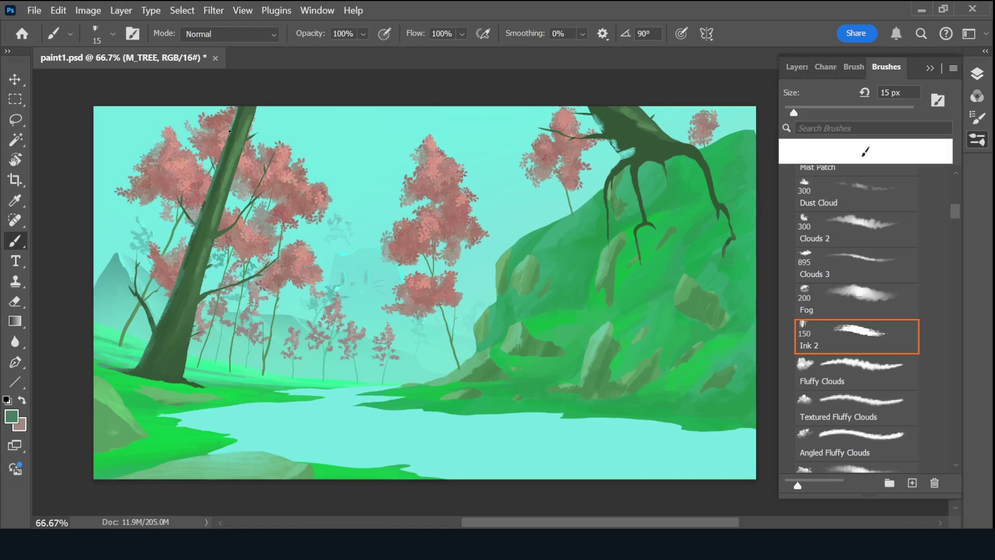
left_click(220, 178, "alt")
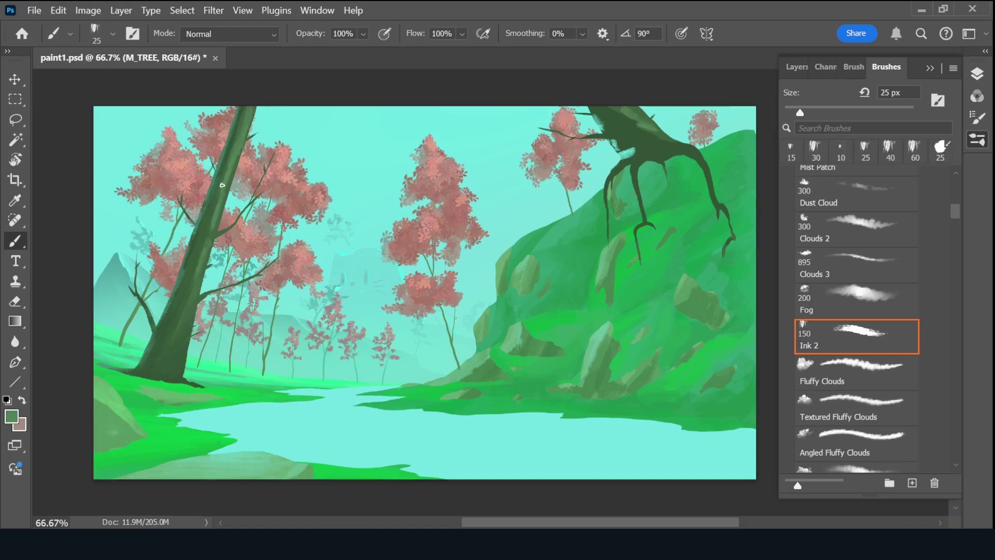
key("bracketright")
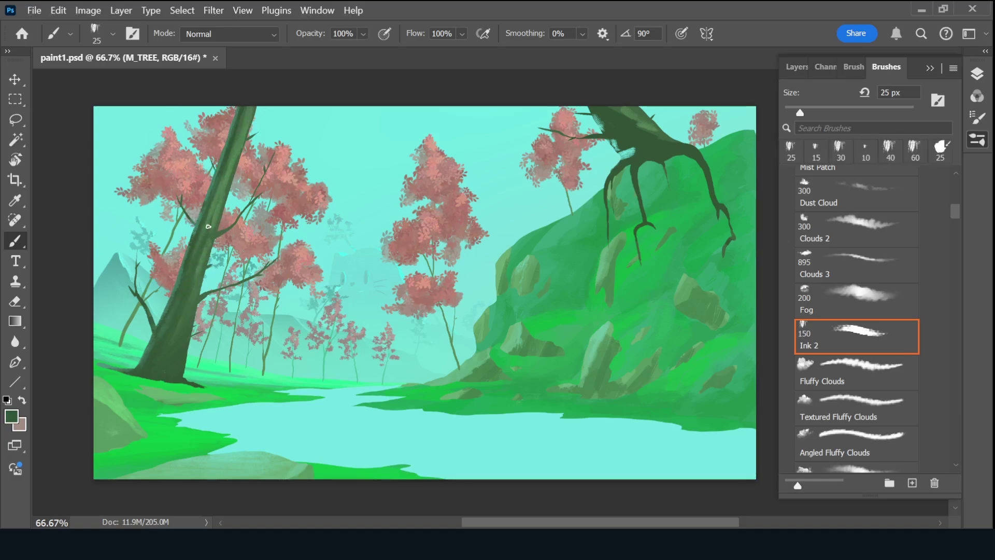
left_click(182, 320, "alt")
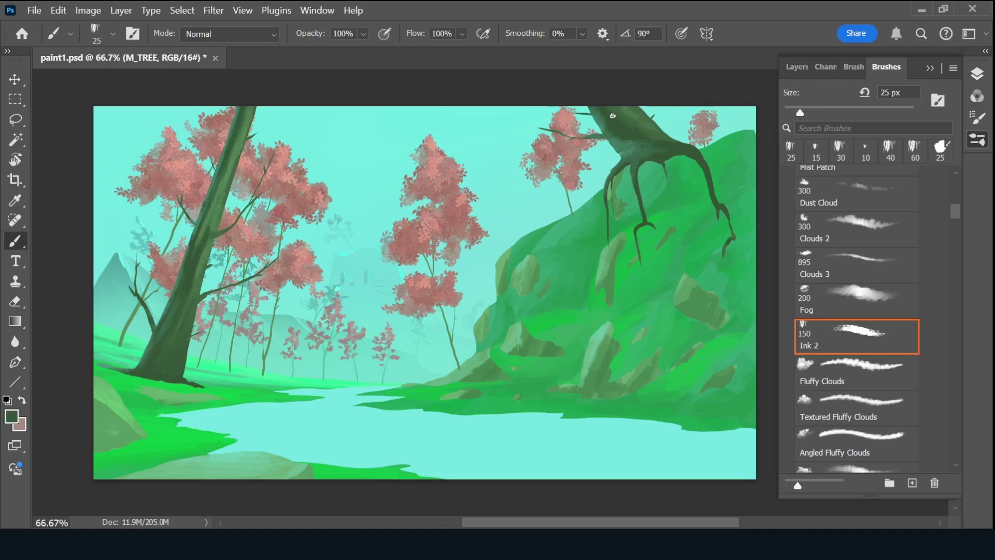
Add a new clipped layer above the tree named DETAILS.
key("ctrl+shift+alt+n")
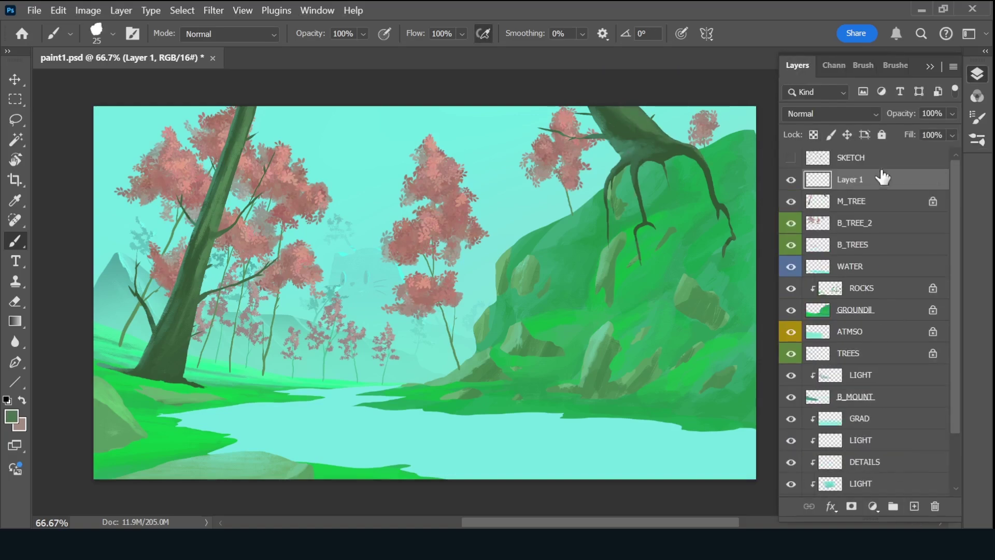
double_click(850, 179)
type("DETAILS")
key("Return")
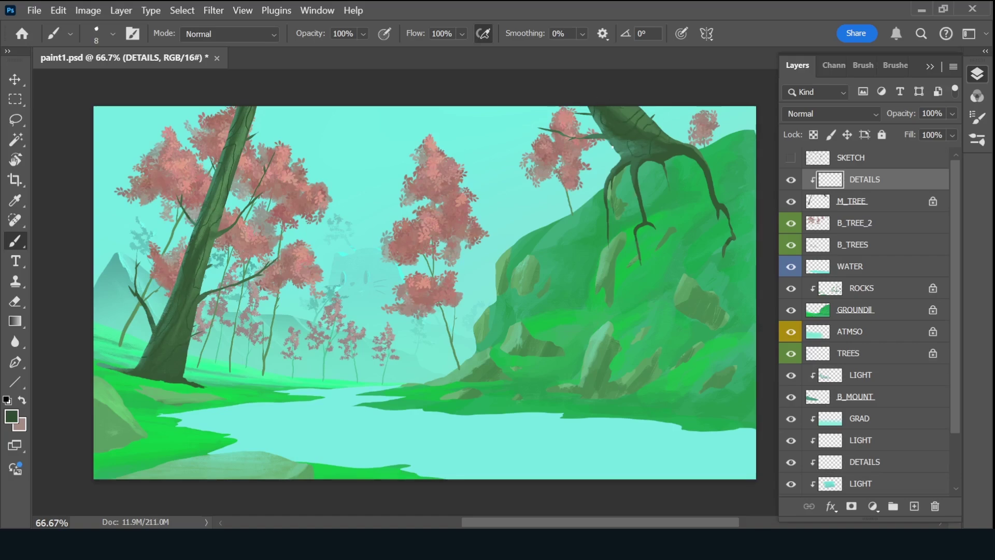
Duplicate the DETAILS layer and rename the copy LIGHT.
key("ctrl+j")
double_click(860, 201)
type("LIGHT")
key("Return")
key("v")
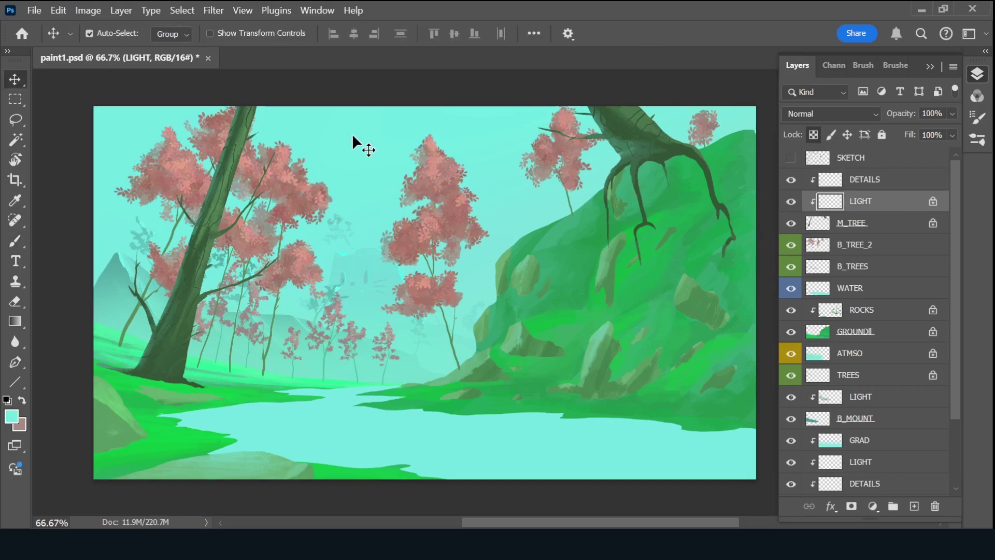
Add an empty layer above DETAILS named LEAVES.
left_click(876, 179)
key("ctrl+shift+alt+n")
double_click(870, 179)
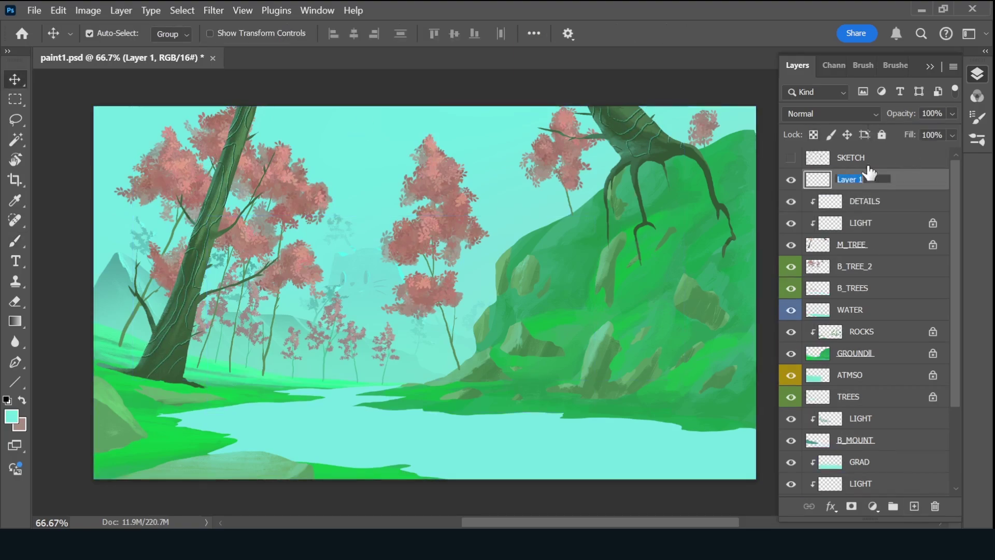
type("LEAVES")
key("Return")
left_click(896, 65)
Sample salmon pink from the tree foliage and enlarge the brush for blocking in.
key("b")
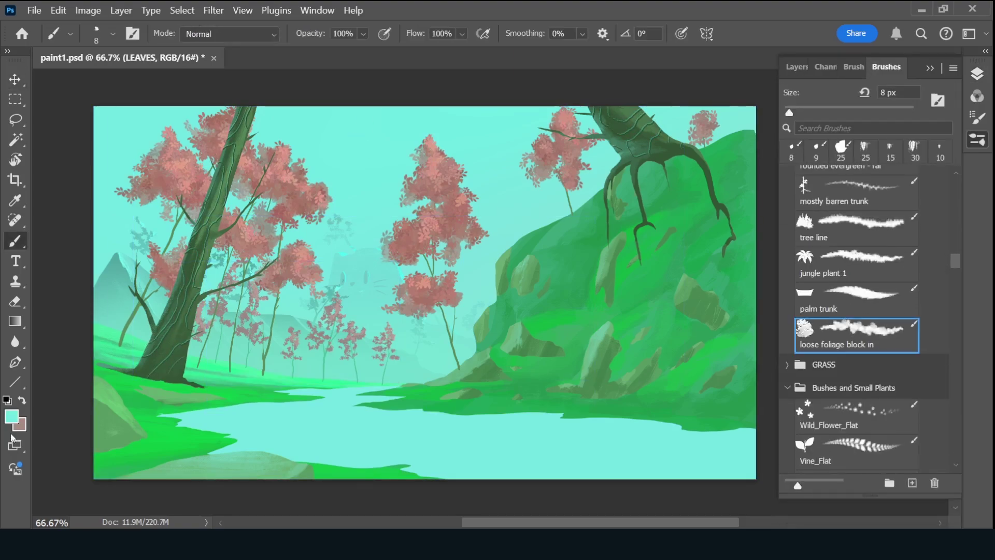
left_click(12, 416)
left_click(189, 273)
key("Return")
key("7")
Block in pink foliage masses on the left tree's crown and along the top edge.
mouse_move(179, 188)
left_mouse_down()
mouse_move(154, 213)
mouse_move(156, 189)
left_mouse_up()
key("bracketleft")
key("bracketleft")
key("bracketleft")
mouse_move(197, 112)
left_mouse_down()
mouse_move(248, 93)
mouse_move(284, 101)
left_mouse_up()
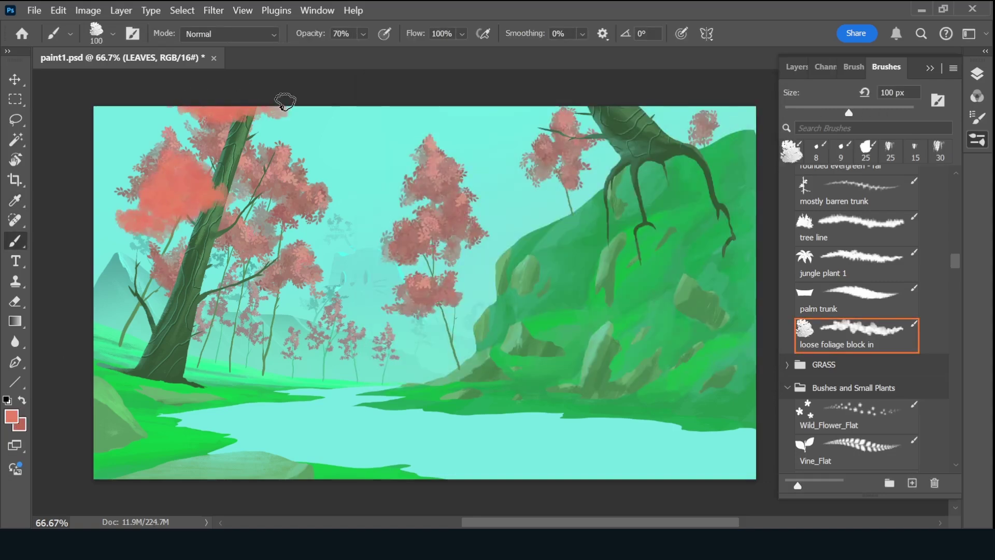
mouse_move(275, 246)
left_mouse_down()
mouse_move(251, 251)
mouse_move(285, 255)
mouse_move(217, 244)
left_mouse_up()
left_click_drag(280, 223, 305, 294)
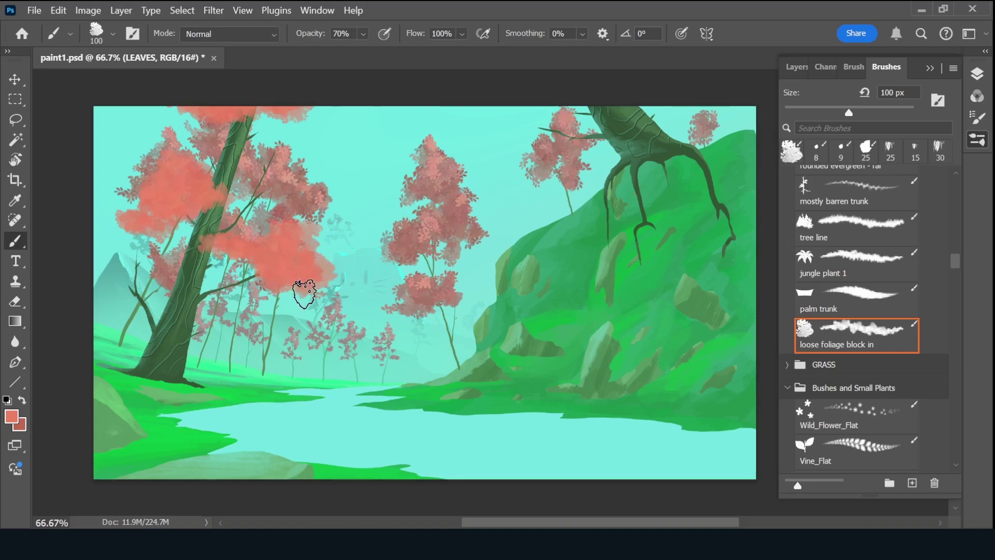
mouse_move(539, 117)
left_mouse_down()
mouse_move(525, 129)
mouse_move(582, 111)
mouse_move(495, 125)
left_mouse_up()
mouse_move(145, 182)
left_mouse_down()
mouse_move(125, 207)
mouse_move(158, 200)
left_mouse_up()
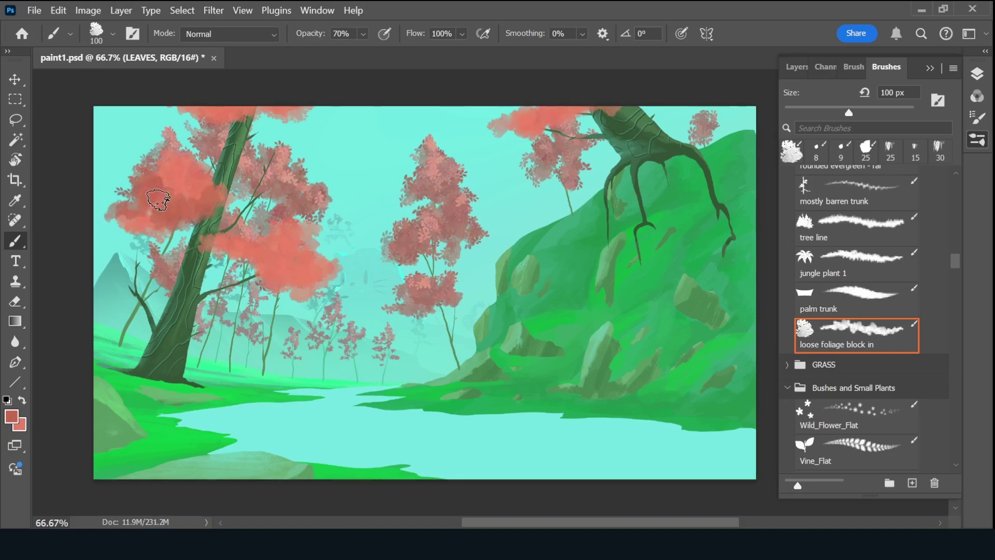
left_click_drag(171, 119, 254, 104)
left_click_drag(244, 231, 290, 291)
left_click_drag(493, 129, 643, 107)
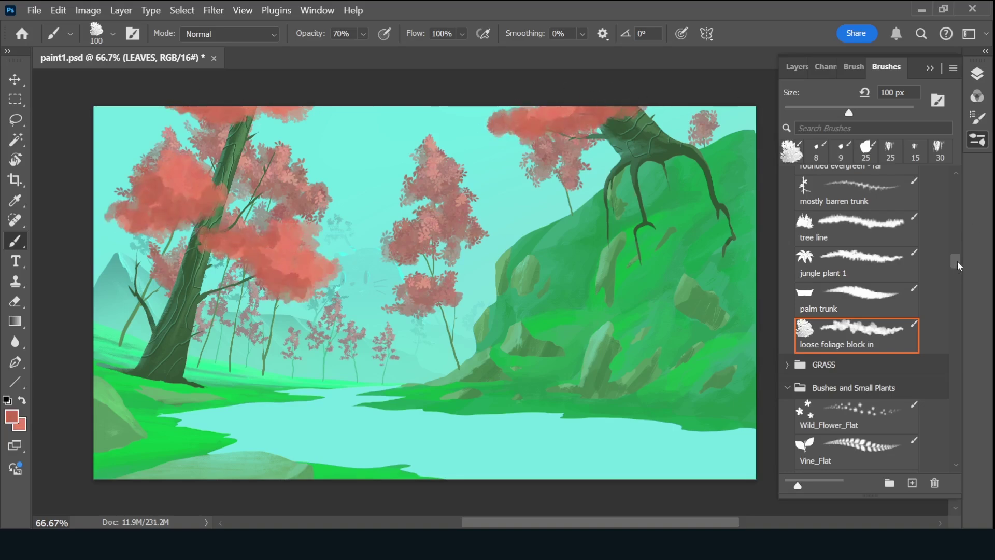
left_click_drag(958, 265, 958, 254)
Stamp leaf detail with the Leaves brush over the left crown and top-right tree.
left_click(830, 233)
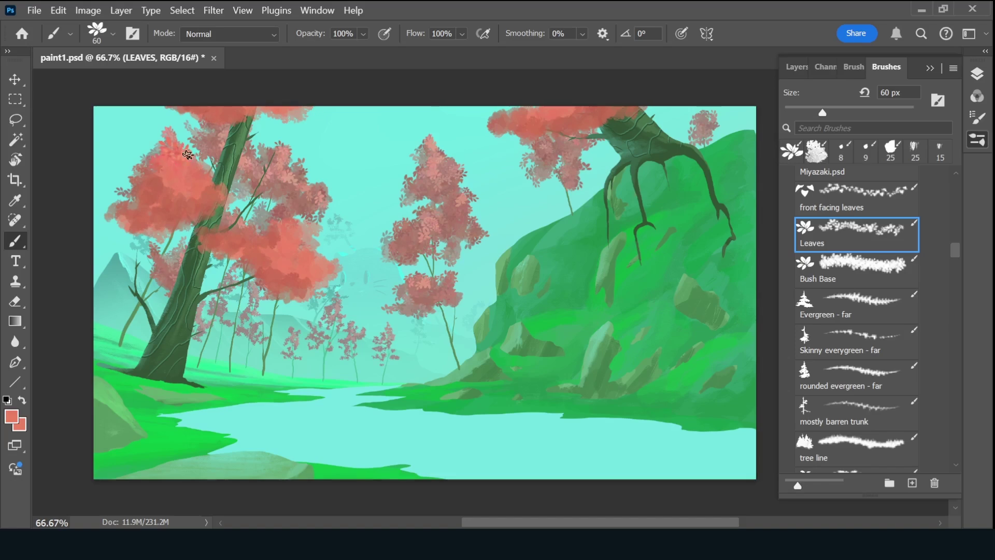
mouse_move(140, 193)
left_mouse_down()
mouse_move(215, 184)
mouse_move(191, 213)
left_mouse_up()
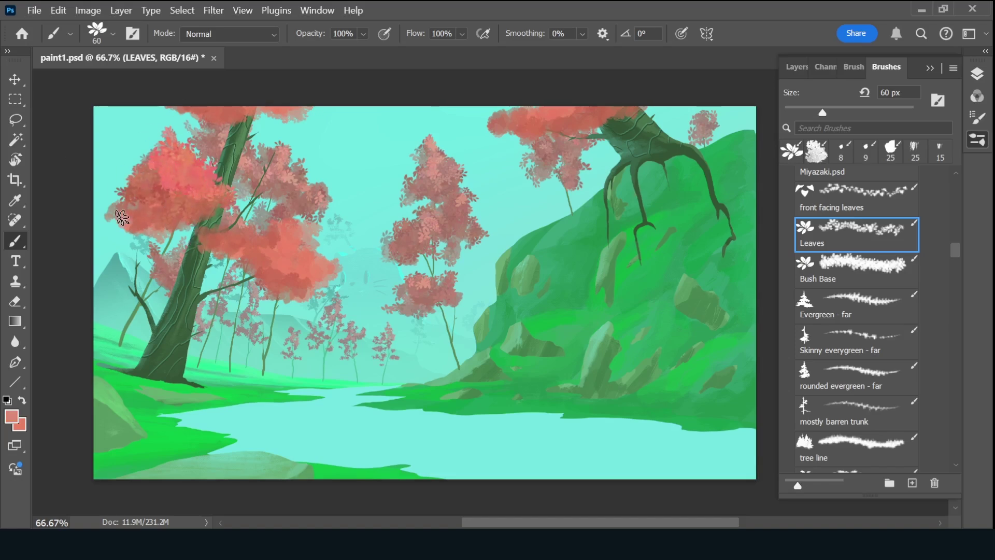
left_click_drag(121, 217, 138, 195)
left_click(163, 207, "alt")
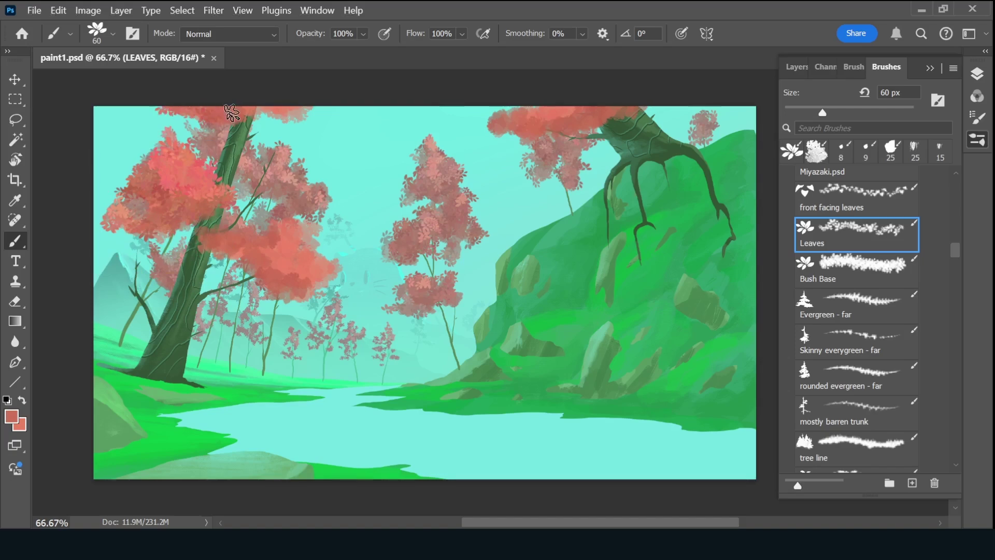
left_click_drag(275, 109, 306, 115)
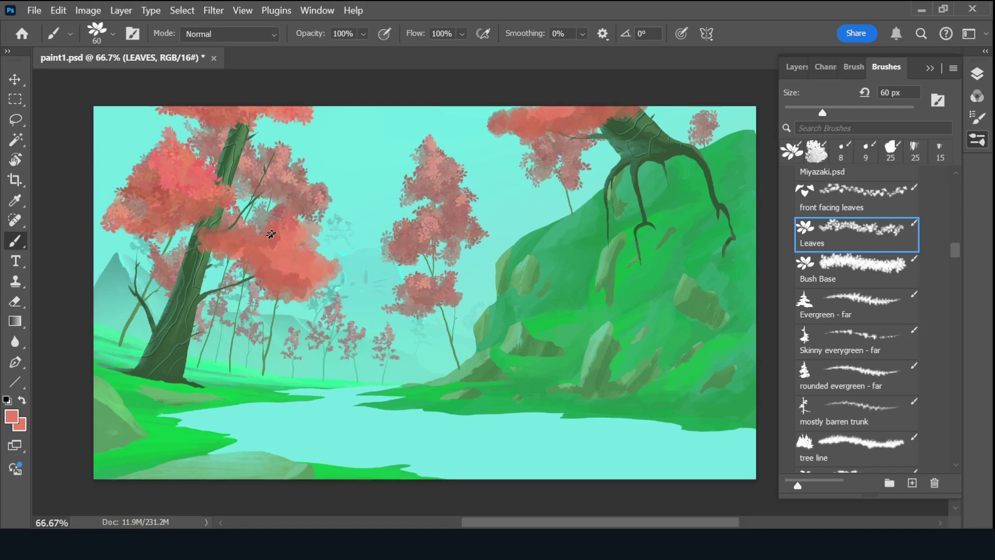
mouse_move(220, 234)
left_mouse_down()
mouse_move(256, 270)
mouse_move(340, 216)
left_mouse_up()
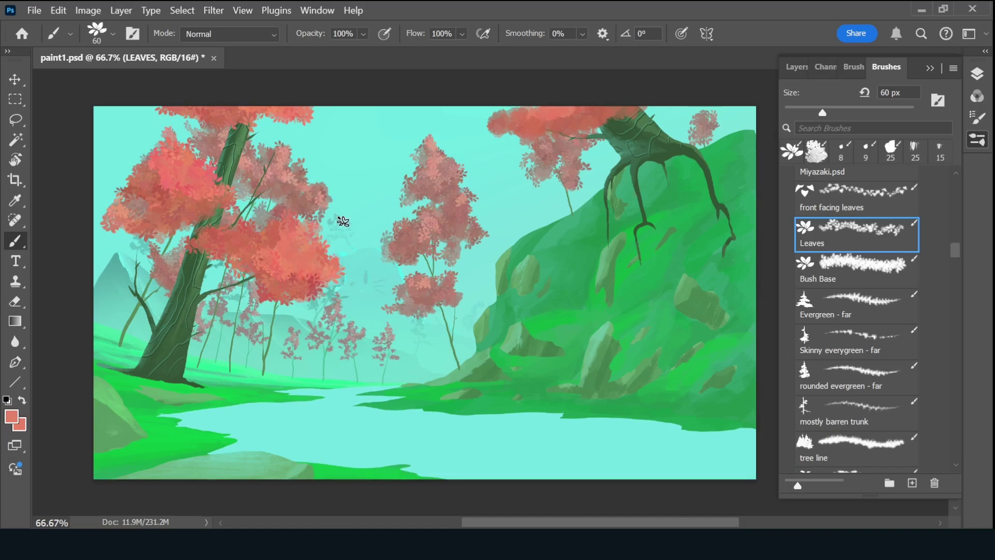
left_click_drag(491, 125, 596, 105)
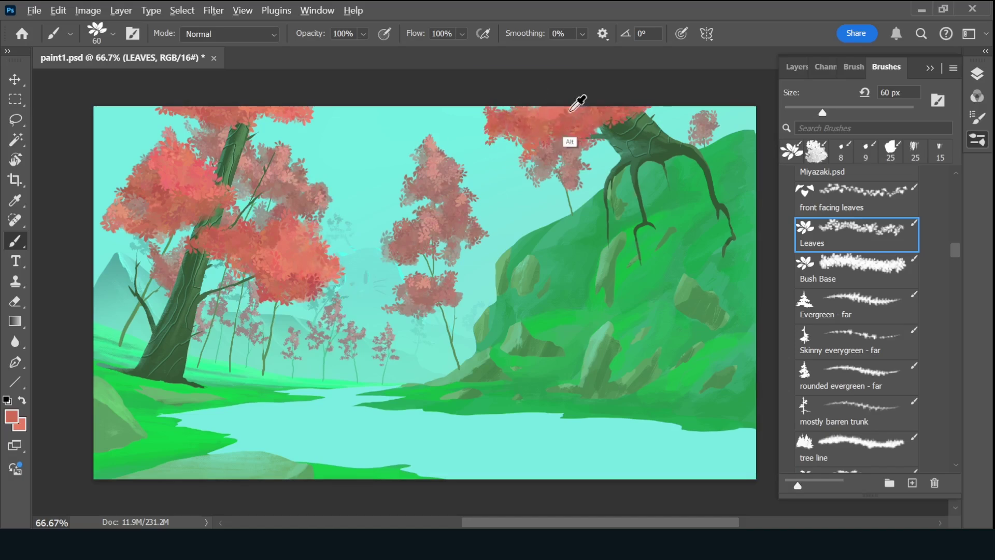
left_click_drag(137, 181, 183, 195)
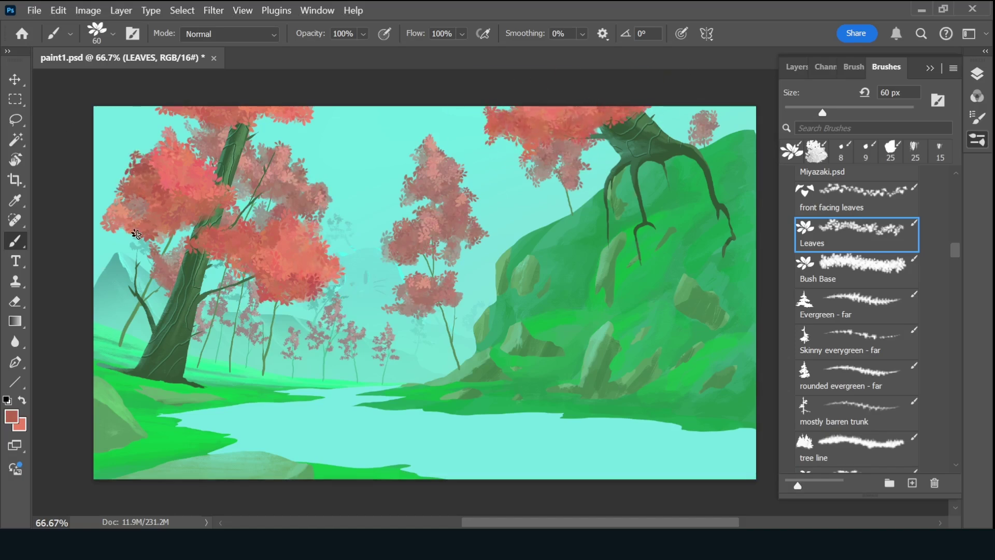
Set a lighter pink and shrink the brush to 35 px.
key("Return")
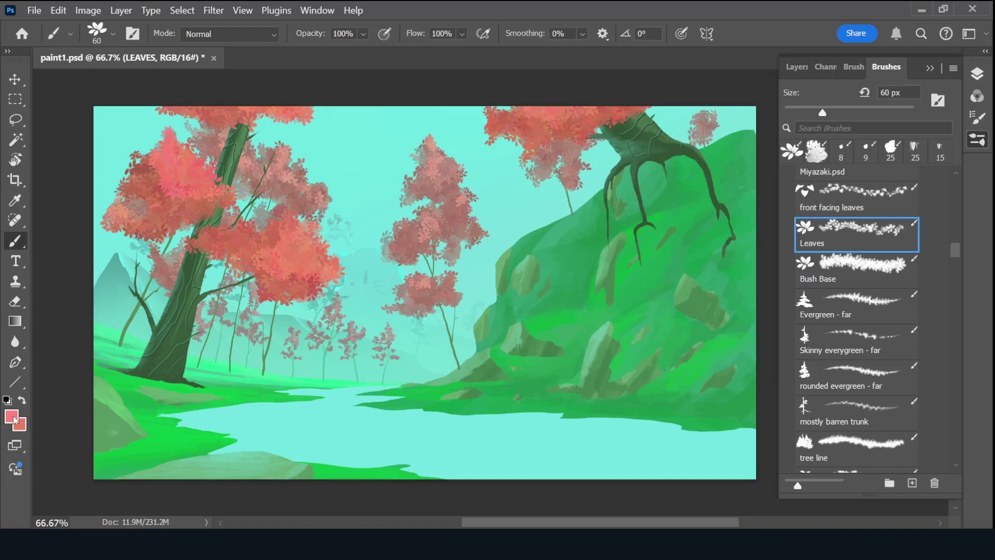
key("Return")
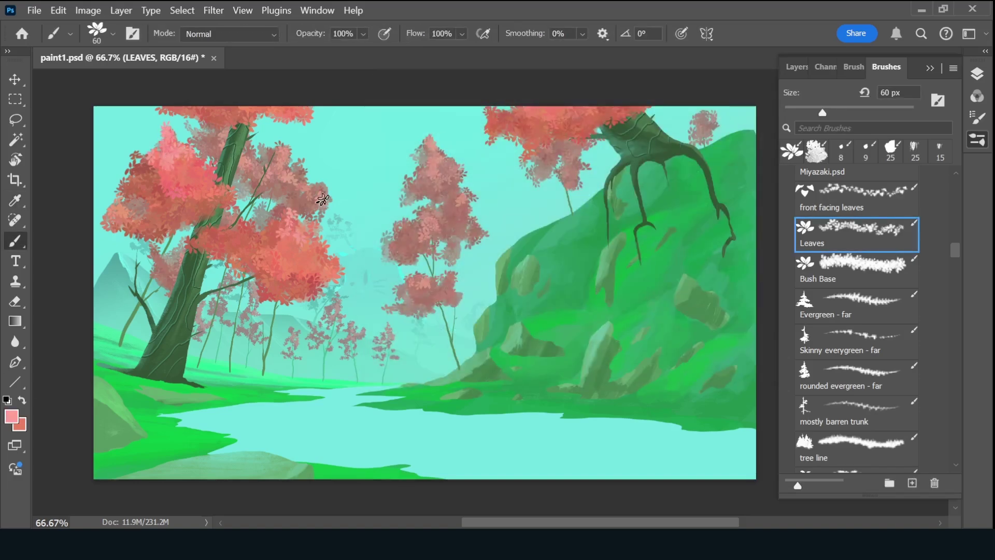
key("bracketleft")
key("bracketleft")
key("bracketleft")
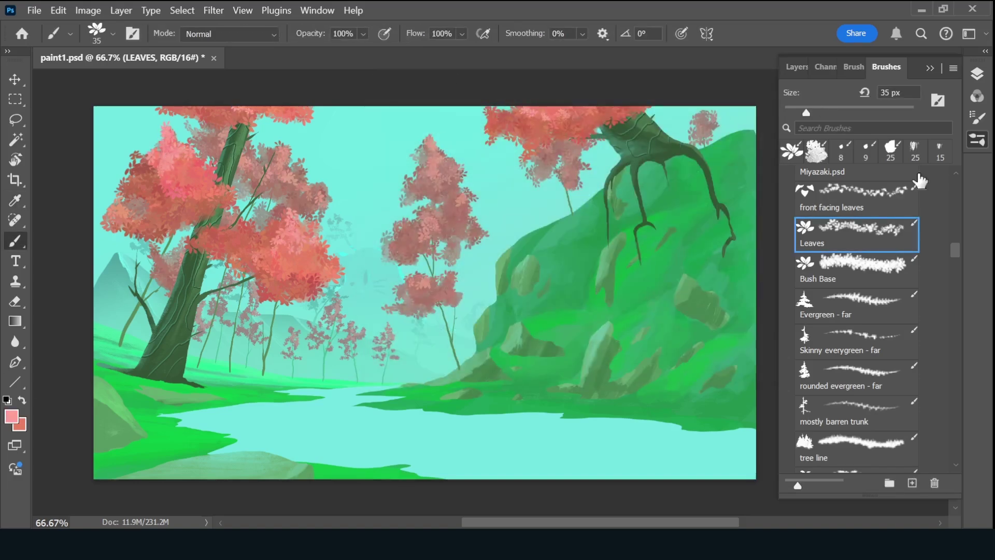
left_click(978, 74)
Create a clipped layer named LIGHT with a yellow label.
key("ctrl+shift+alt+n")
double_click(856, 201)
type("LIGHT")
key("Return")
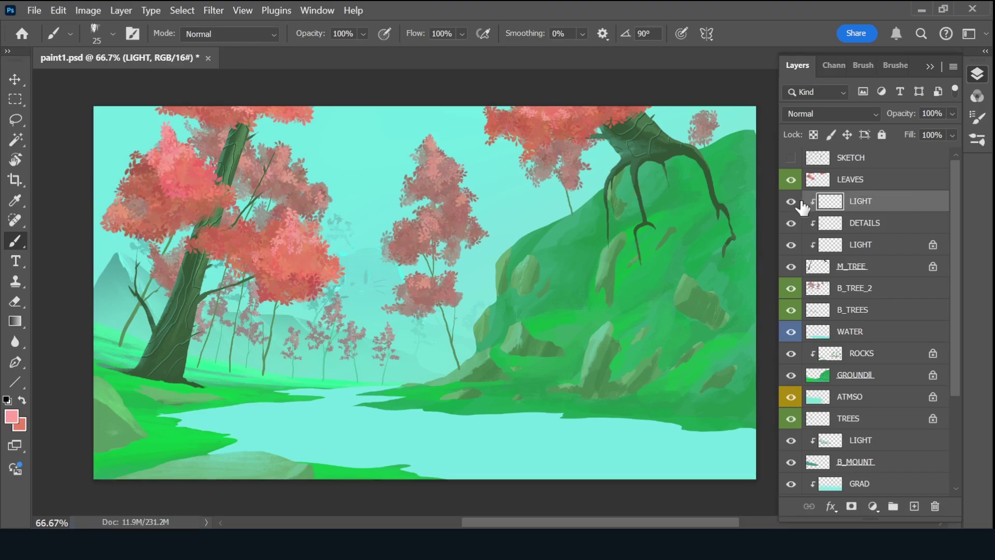
right_click(791, 201)
left_click(828, 306)
left_click(586, 283)
Pick a light yellow colour and set the LIGHT layer to Overlay blend mode.
left_click(472, 164)
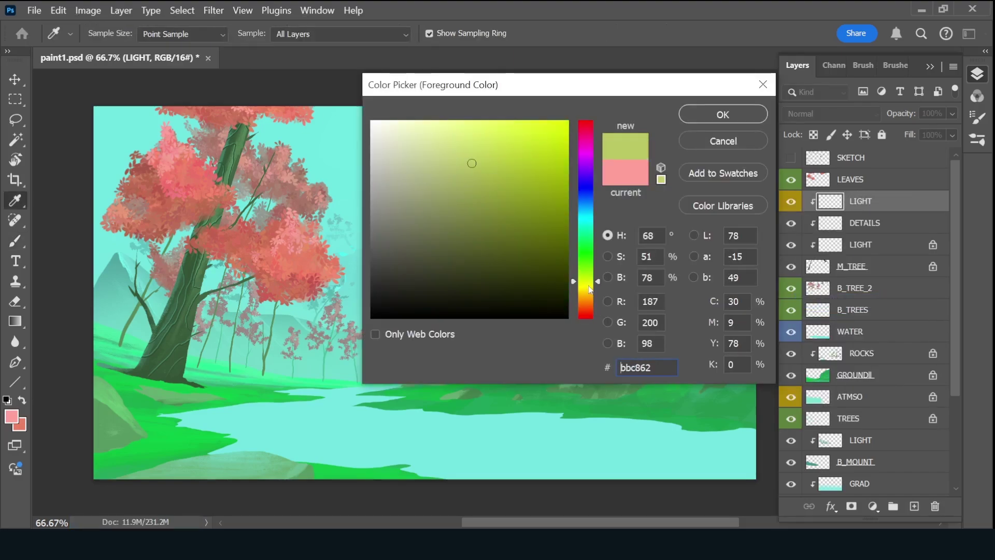
left_click(459, 124)
left_click(723, 114)
left_click(831, 114)
left_click(808, 290)
Set up a soft round eraser at 70 px.
key("b")
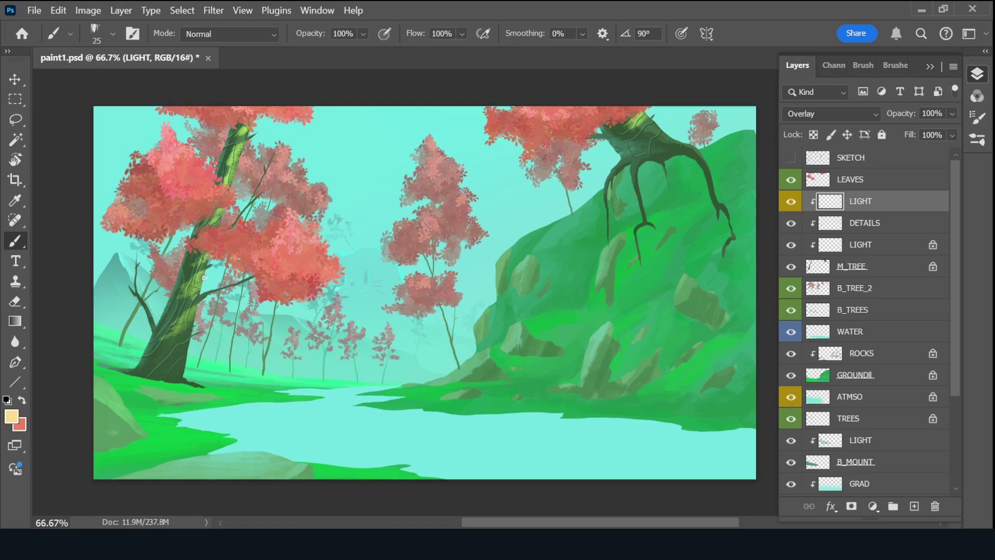
key("e")
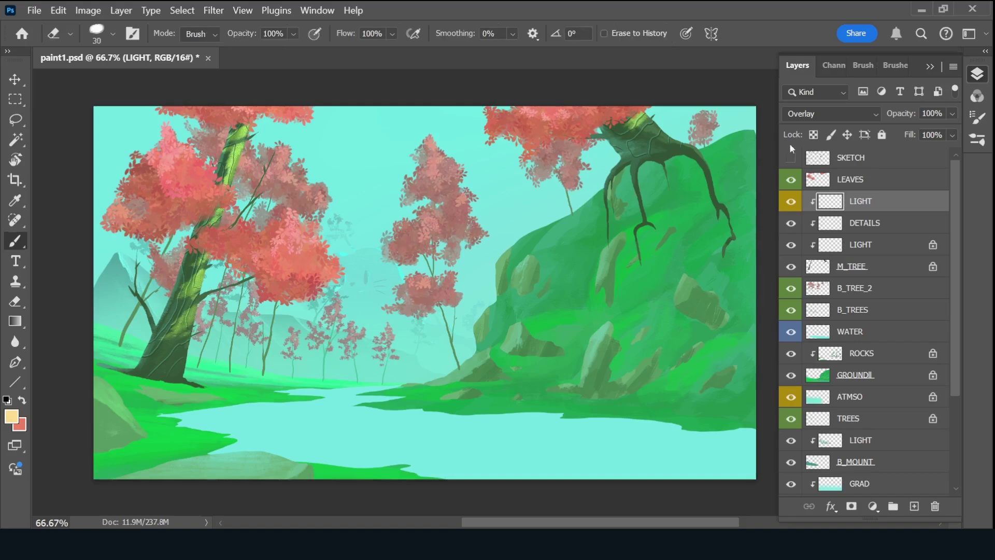
left_click(887, 67)
left_click(856, 251)
key("bracketleft")
key("bracketleft")
key("bracketleft")
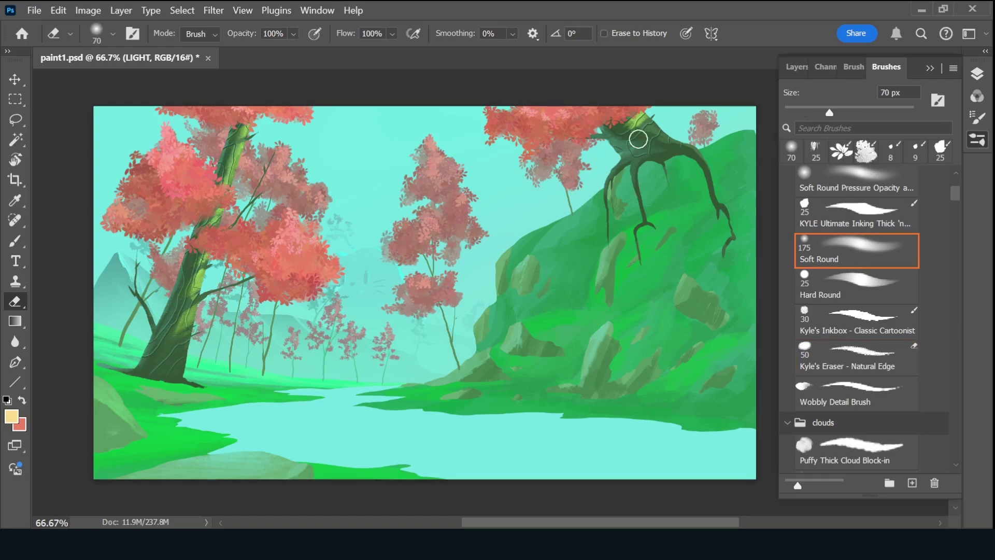
Paint a light highlight on the upper-right branch, save, and show the SKETCH layer.
key("b")
left_click_drag(646, 132, 671, 139)
key("e")
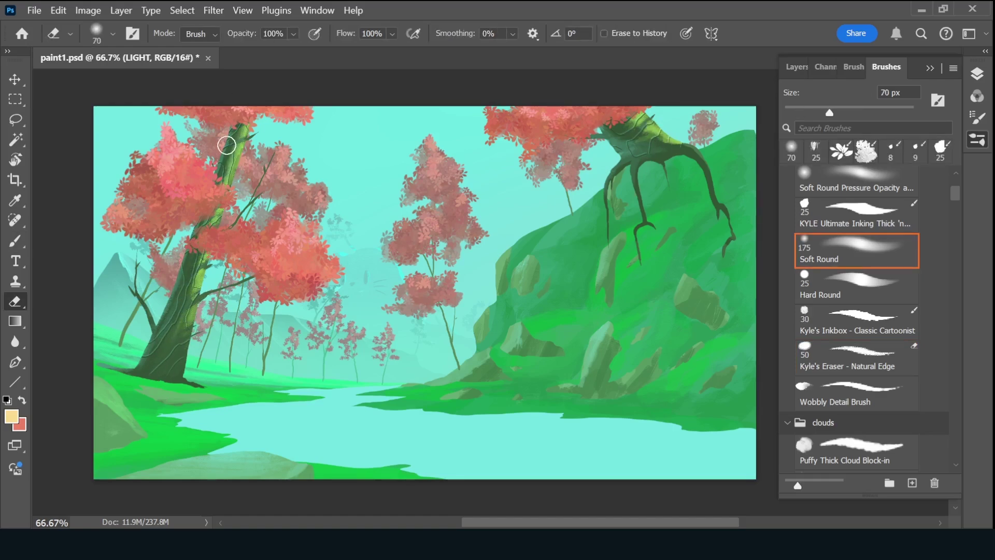
key("b")
key("ctrl+s")
key("F7")
left_click(818, 179)
Add a new DIA_TREE layer and pick a dark green colour.
key("ctrl+shift+alt+n")
double_click(857, 180)
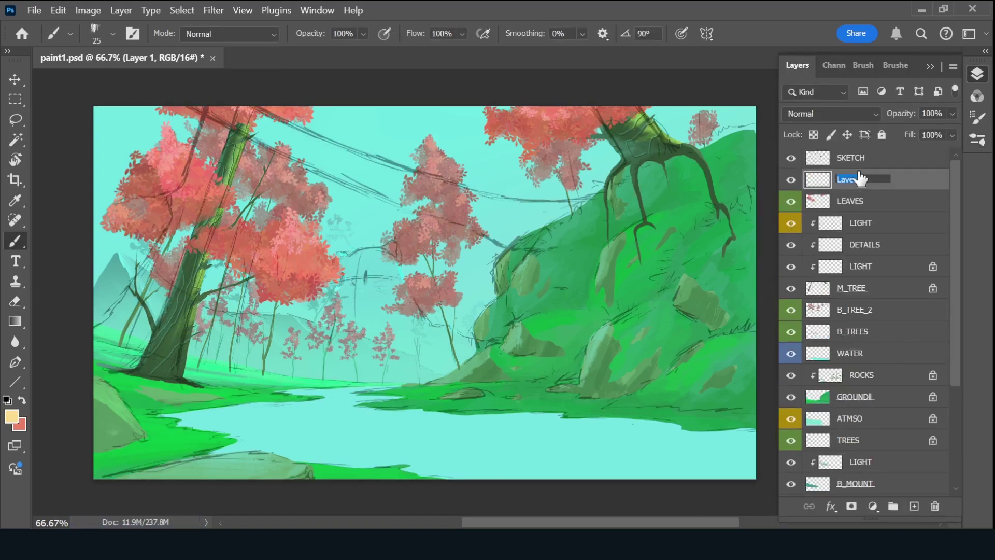
type("DIA_TREE")
key("Return")
left_click(156, 325, "alt")
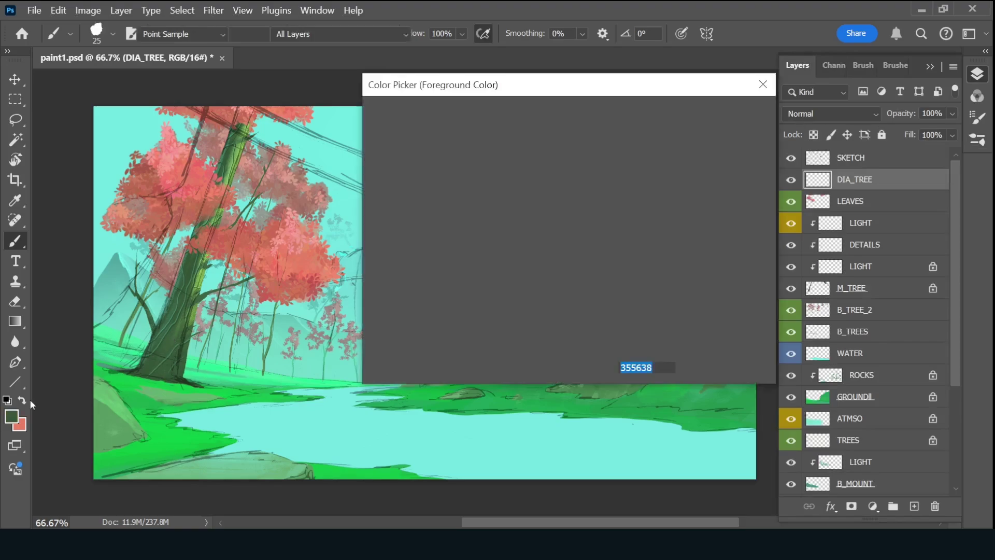
key("Escape")
Draw and fill the diagonal branch in dark green, adding a thin twig.
left_click_drag(239, 103, 604, 191)
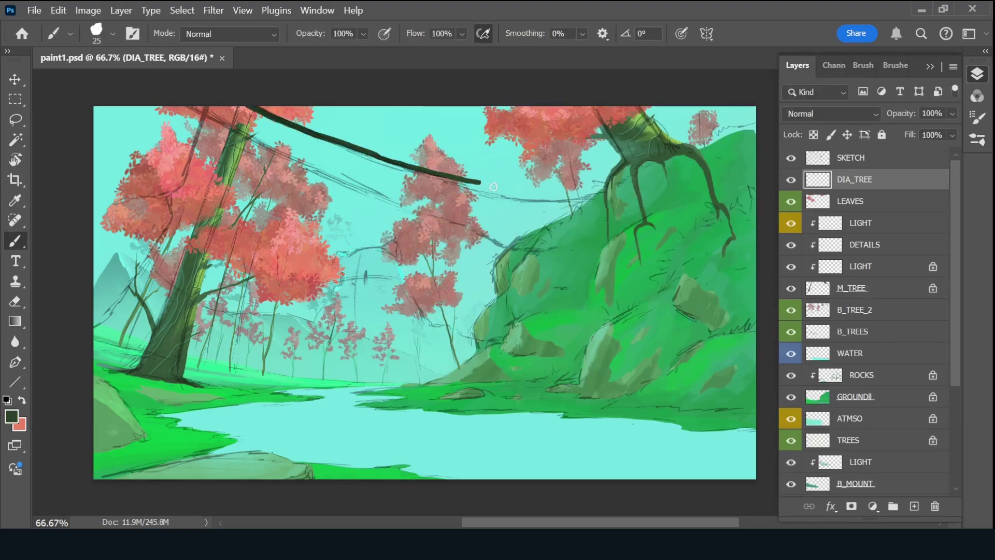
left_click_drag(186, 103, 477, 234)
left_click_drag(529, 252, 592, 220)
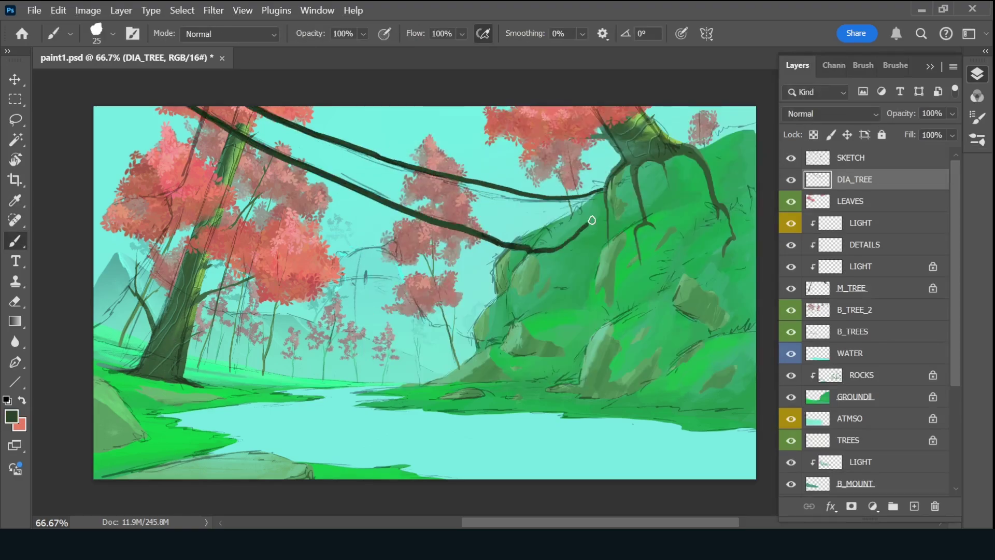
key("bracketright")
key("bracketright")
mouse_move(205, 107)
left_mouse_down()
mouse_move(236, 122)
mouse_move(249, 111)
mouse_move(249, 134)
mouse_move(378, 167)
mouse_move(389, 196)
mouse_move(528, 205)
mouse_move(473, 224)
mouse_move(538, 228)
mouse_move(600, 196)
mouse_move(555, 226)
mouse_move(507, 231)
left_mouse_up()
key("bracketleft")
key("bracketleft")
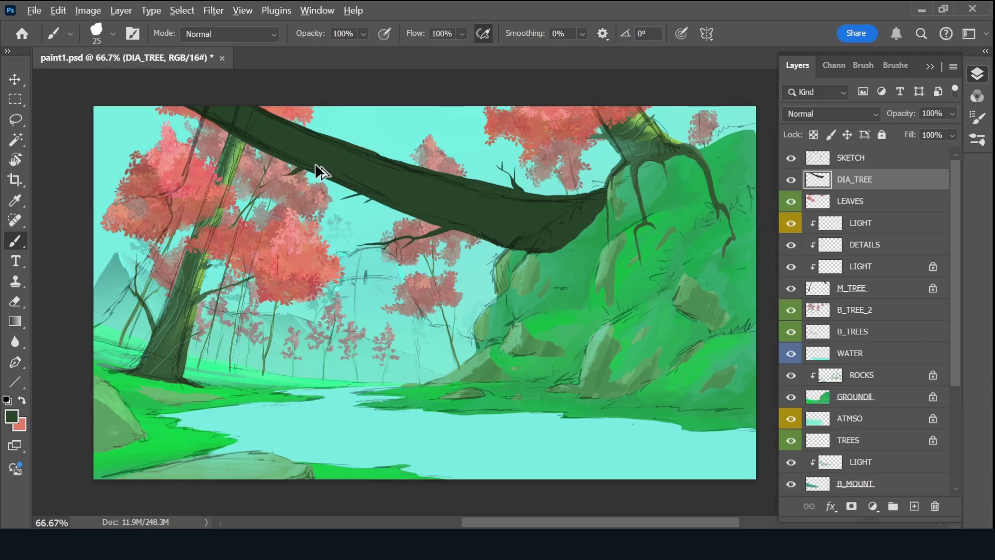
left_click_drag(286, 167, 220, 165)
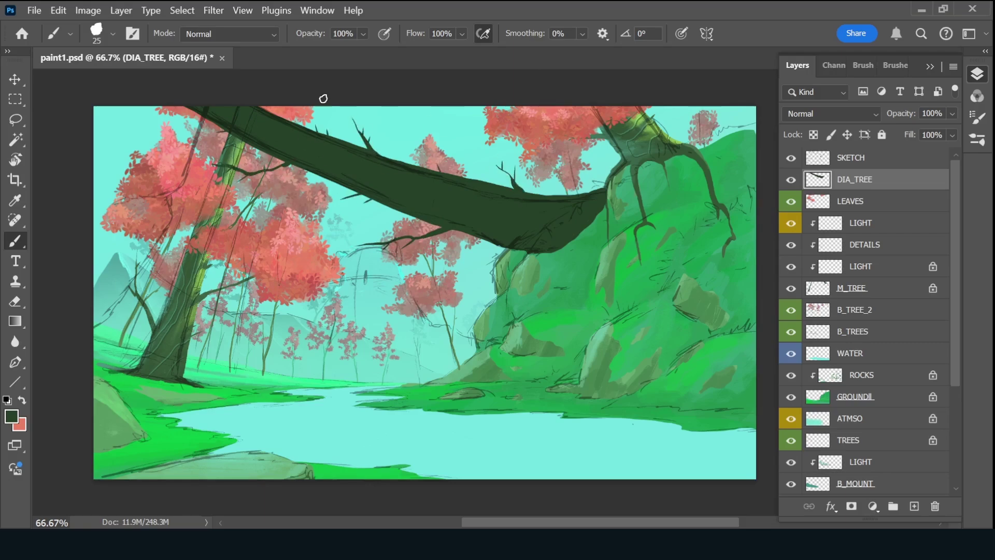
Switch to the Ink 2 brush and reduce its size.
left_click(896, 64)
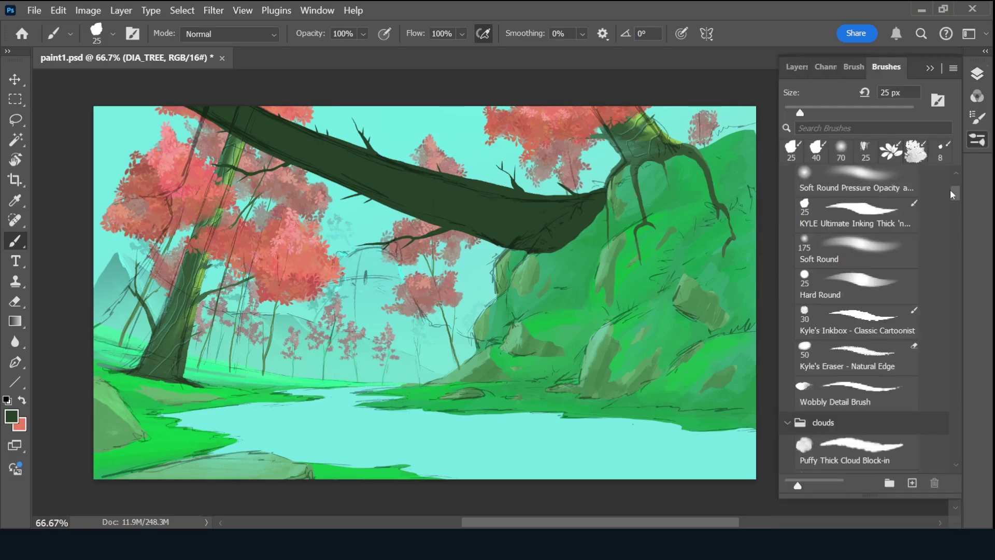
left_click_drag(953, 188, 949, 217)
left_click(856, 260)
left_click(11, 415)
key("Escape")
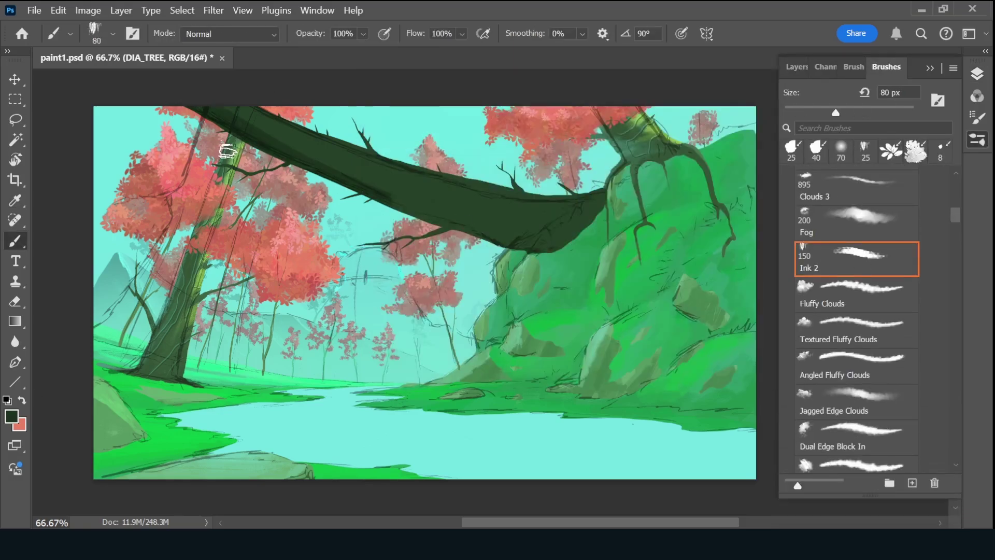
key("bracketleft")
key("bracketleft")
key("bracketleft")
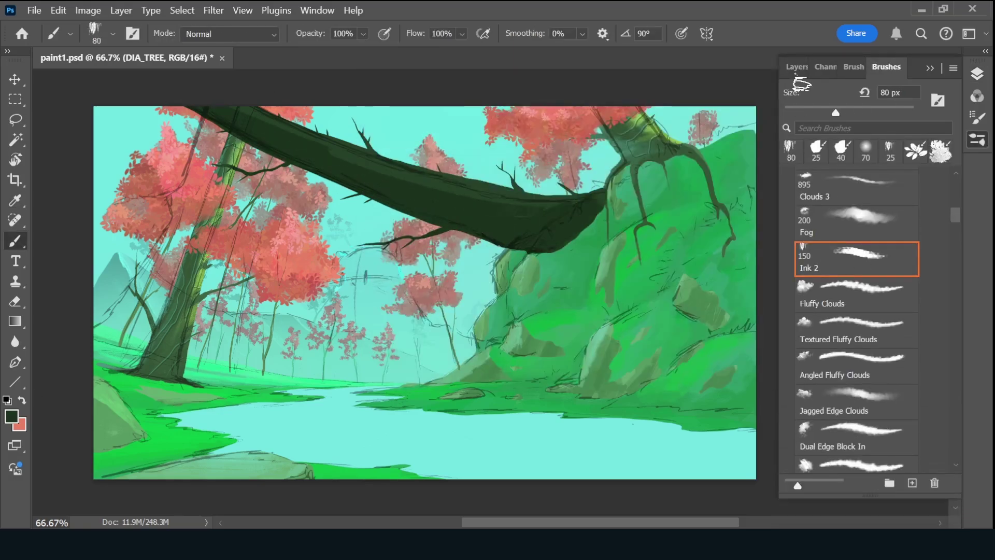
key("F7")
key("bracketleft")
key("bracketleft")
key("bracketleft")
Paint a light cyan edge under the branch and touch up its tip in dark green.
left_click(720, 119)
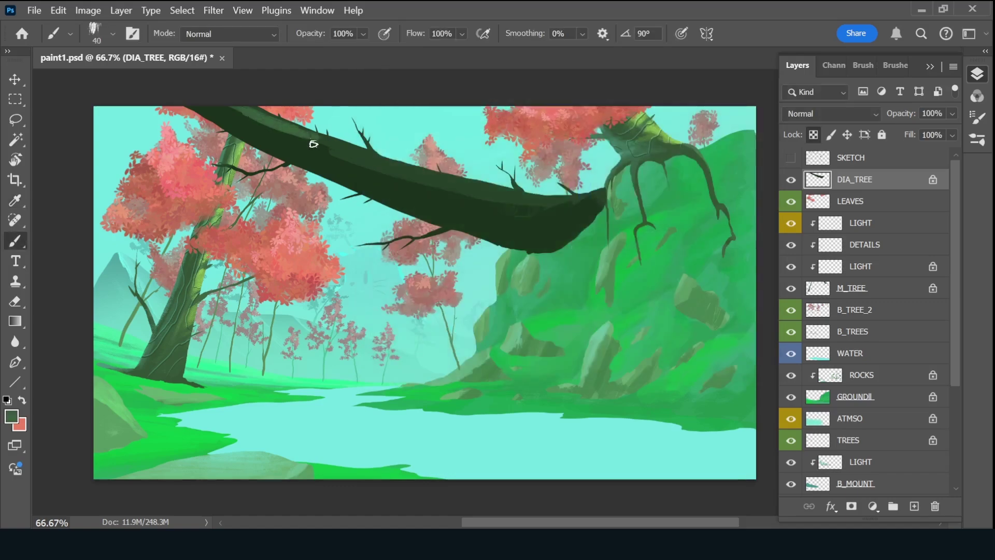
left_click(334, 462, "alt")
left_click_drag(217, 125, 508, 247)
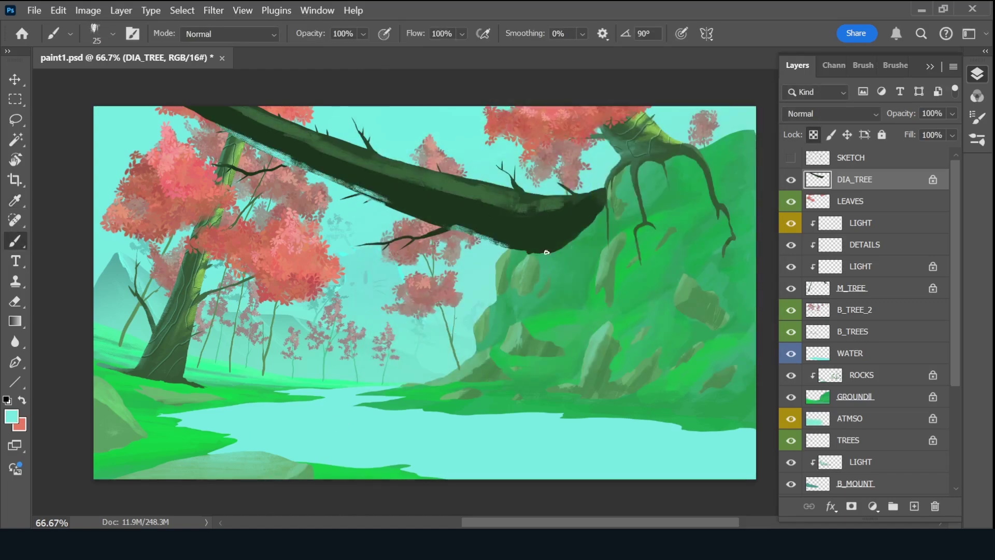
left_click(469, 220, "alt")
left_click_drag(456, 228, 524, 259)
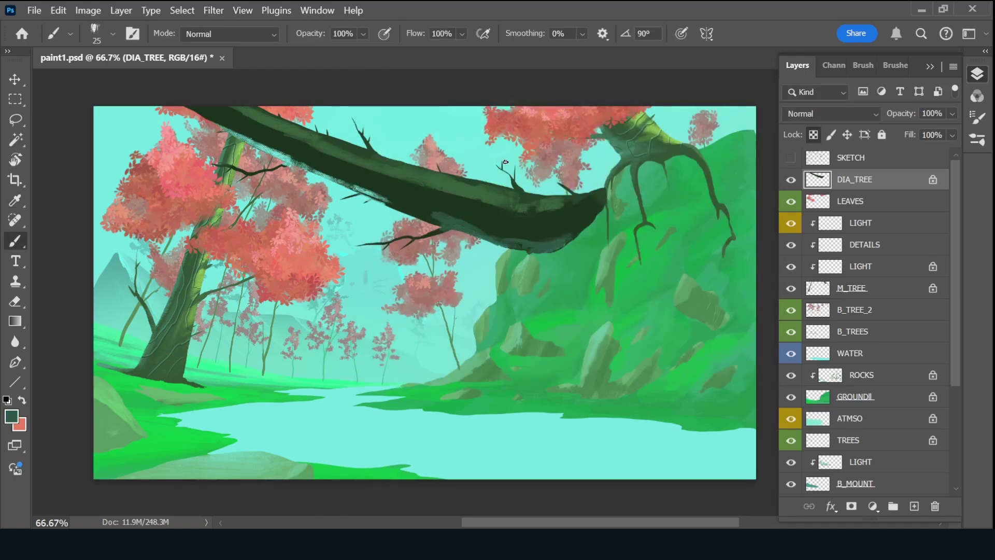
Paint teal along the branch underside, cover ragged areas in dark green, and save.
left_click(316, 160, "alt")
mouse_move(290, 156)
left_mouse_down()
mouse_move(188, 105)
mouse_move(243, 127)
left_mouse_up()
left_click(207, 112, "alt")
key("bracketright")
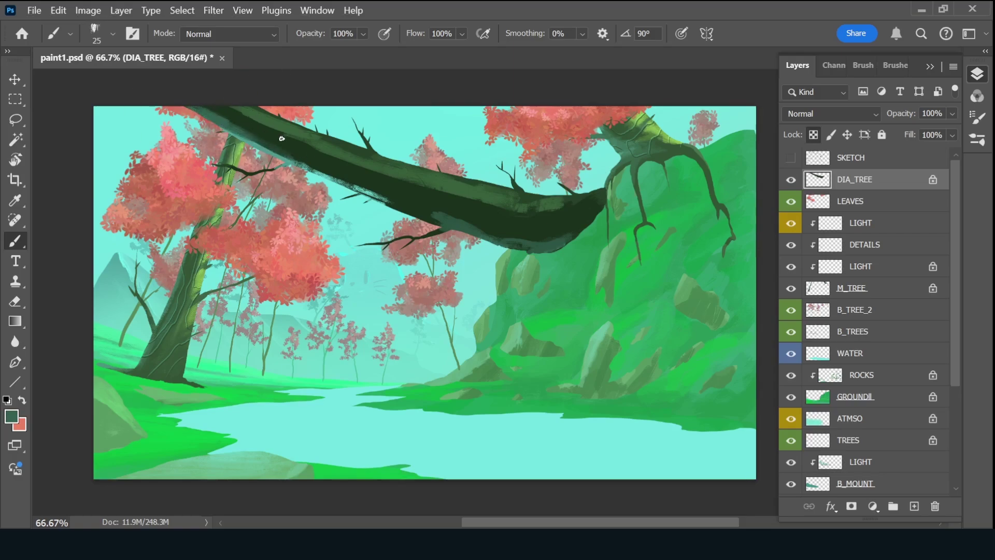
left_click_drag(352, 186, 452, 227)
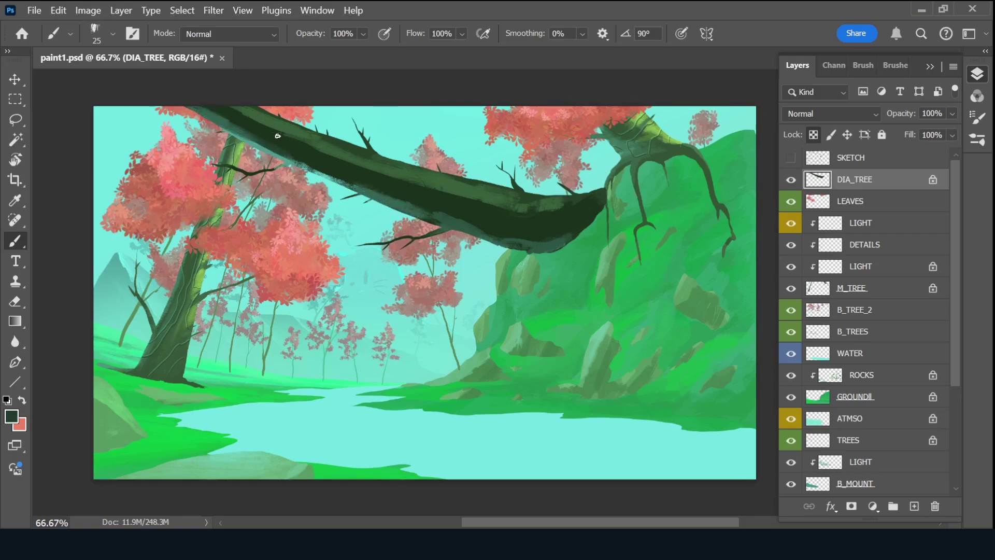
key("ctrl+s")
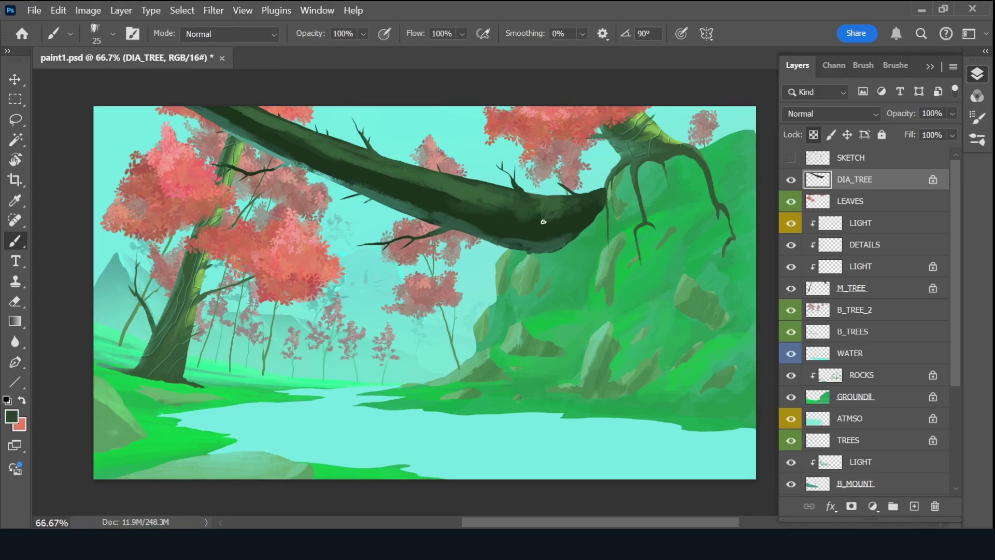
Darken the branch underside toward its tip with sampled greens, then add a layer above DIA_TREE.
left_click(300, 151, "alt")
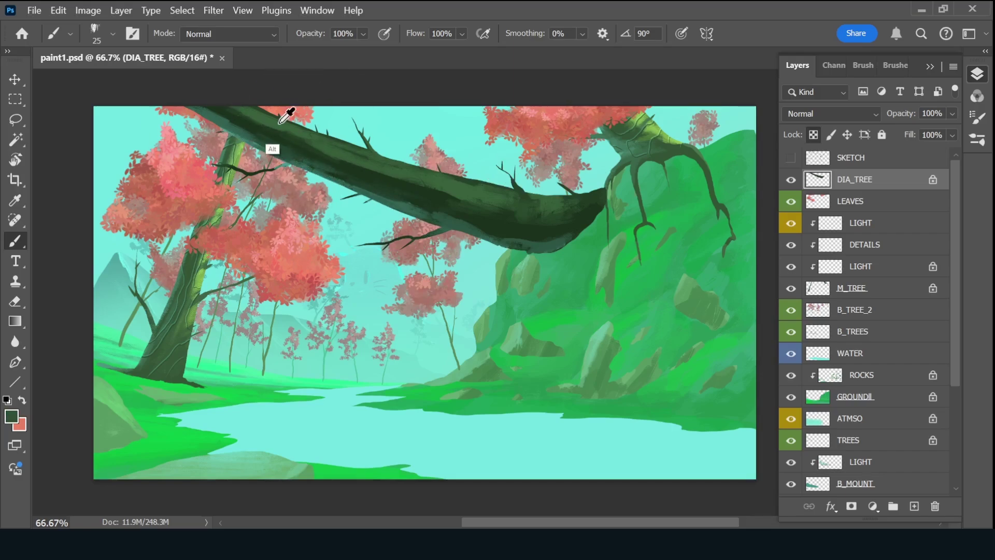
left_click(522, 191, "alt")
left_click(436, 219, "alt")
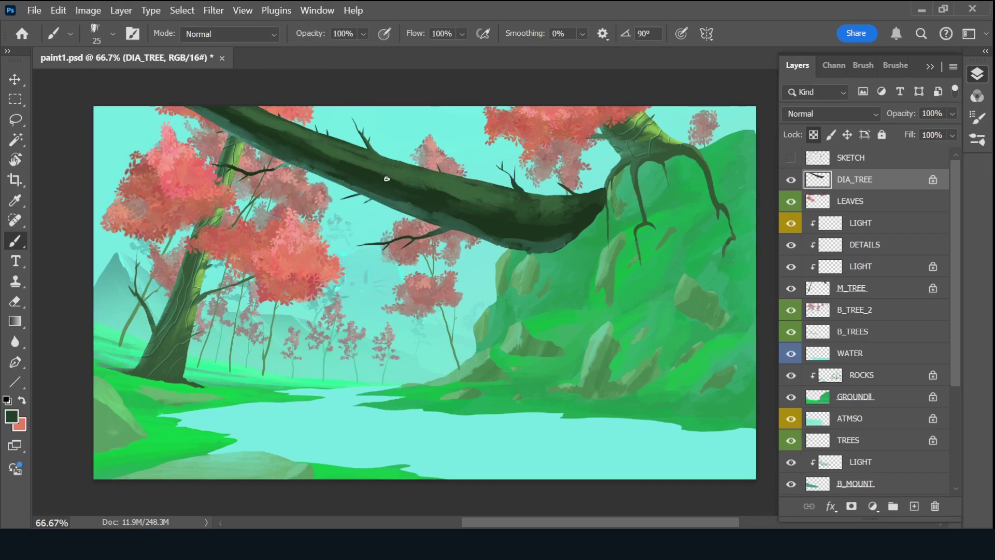
left_click(453, 187, "alt")
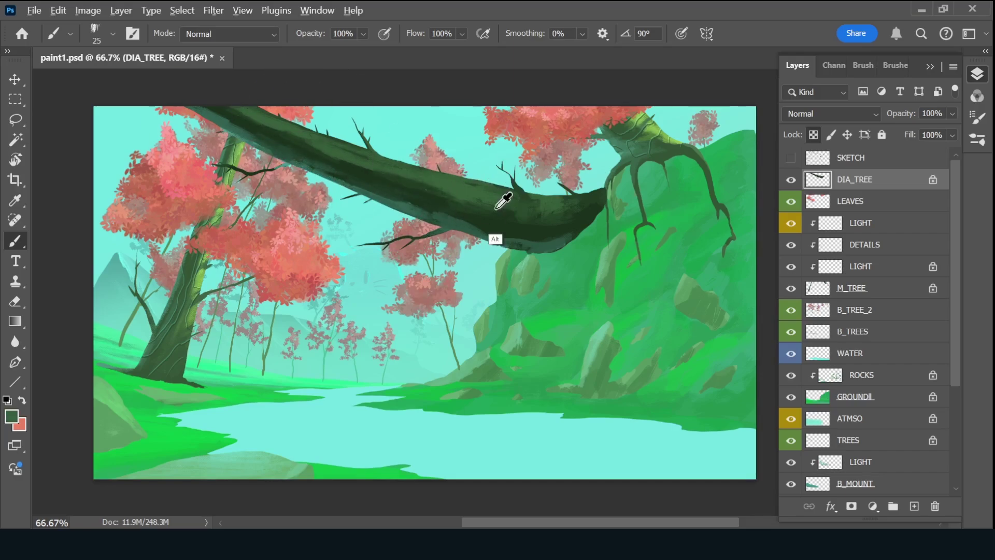
left_click(423, 206, "alt")
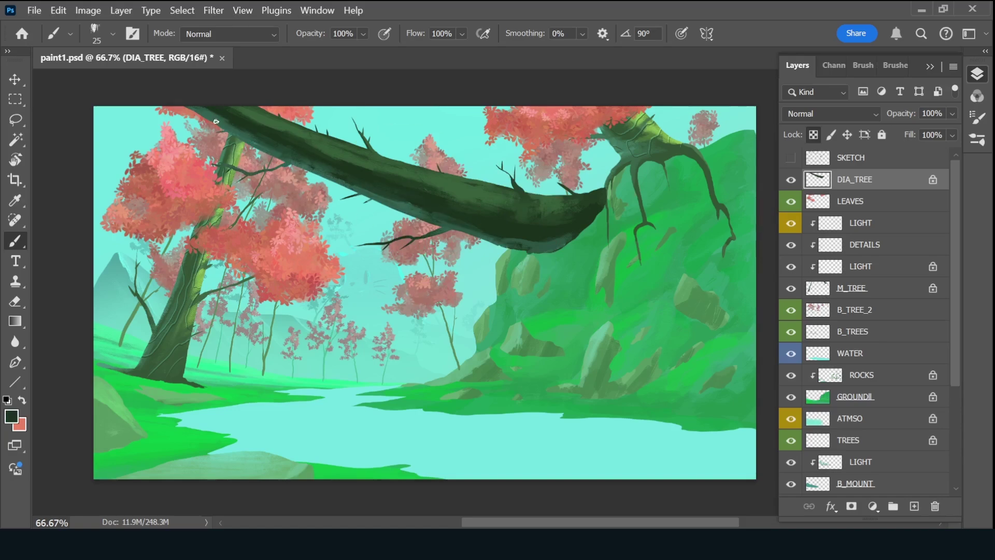
key("bracketright")
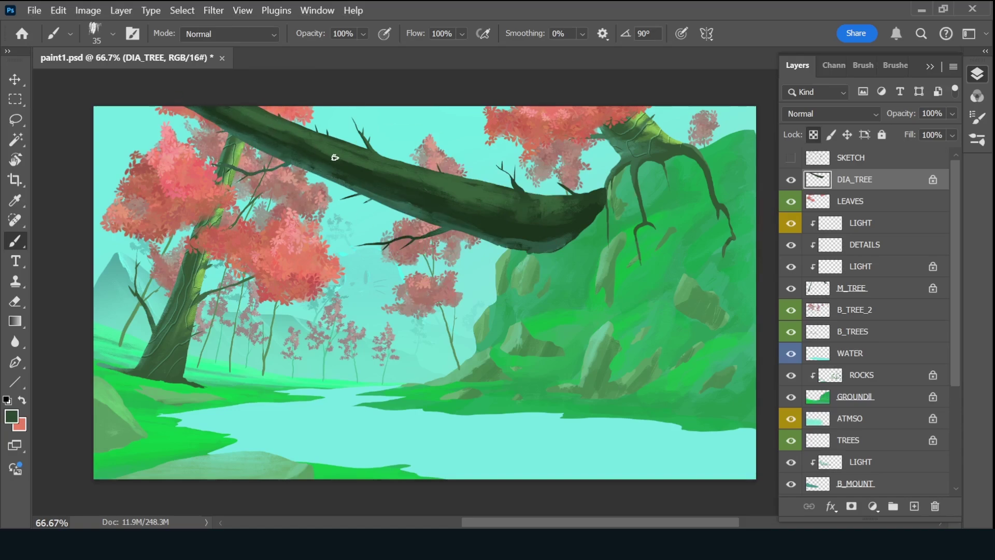
left_click_drag(479, 241, 535, 238)
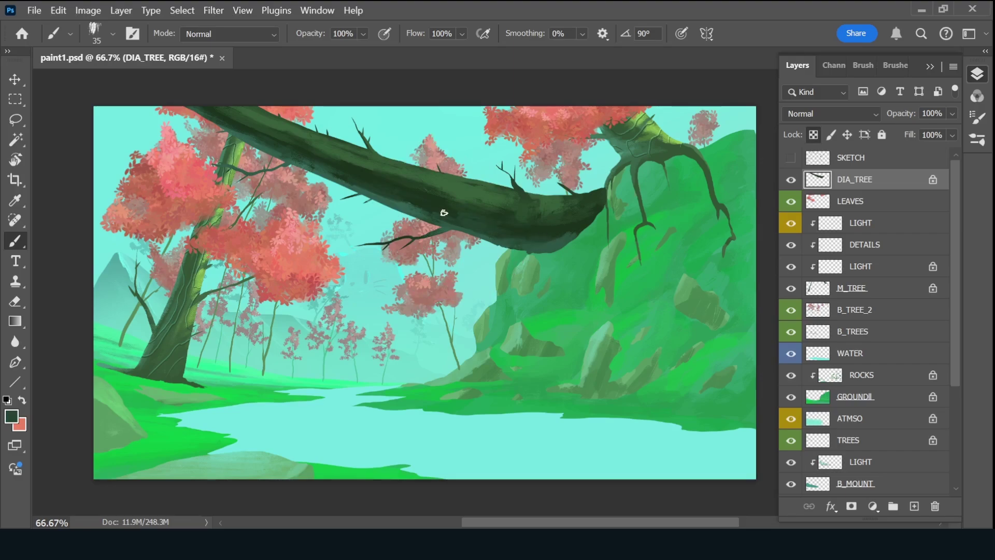
left_click(915, 506)
Clip a new layer to the branch, name it DETAILS, and paint dark bark cracks.
key("ctrl+alt+g")
double_click(856, 179)
type("DETA")
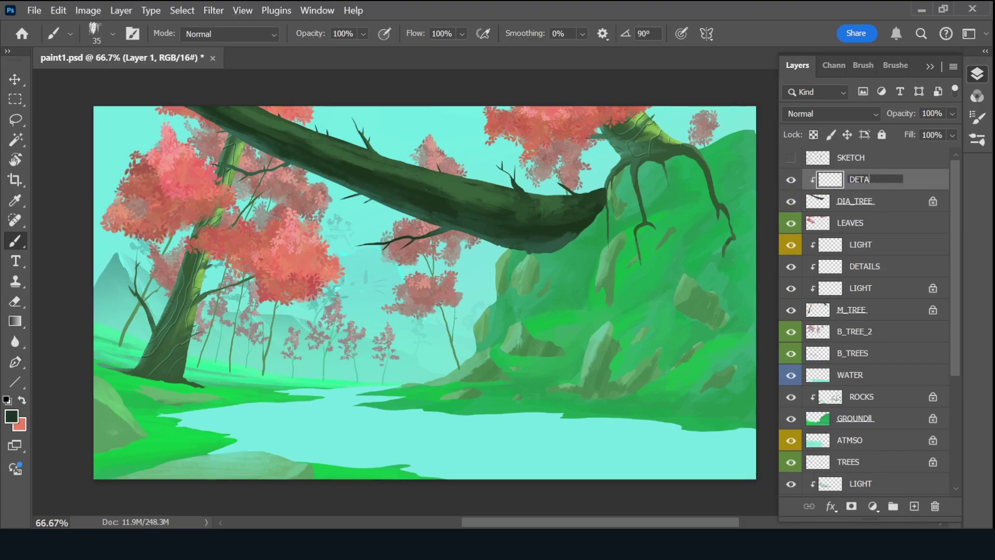
type("ILS")
key("Return")
left_click(889, 267)
left_click(797, 65)
left_click(11, 416)
left_click(720, 110)
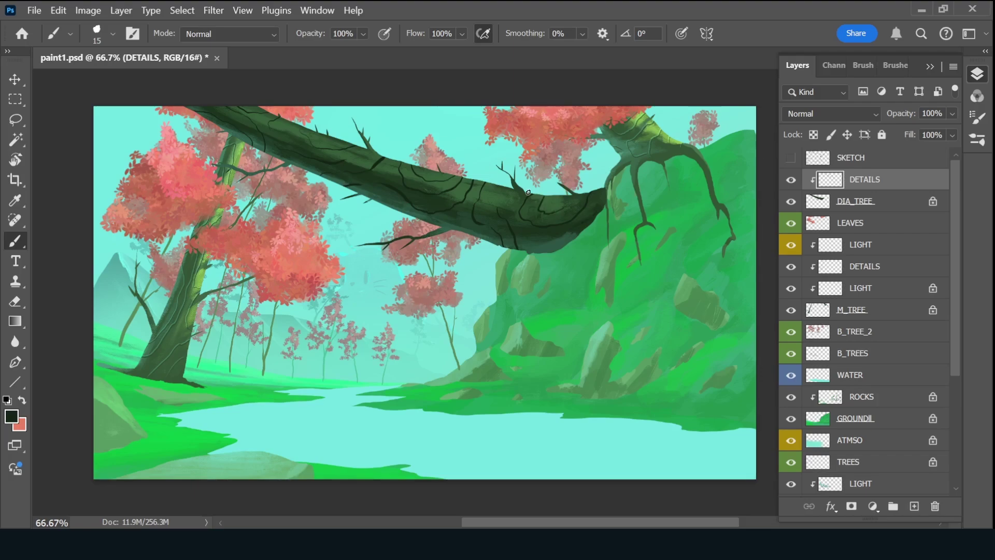
Duplicate DETAILS as a transparency-locked LIGHT layer at 60% opacity for softer light lines.
key("ctrl+j")
double_click(861, 201)
type("LIGHT")
key("Return")
left_click(421, 109, "alt")
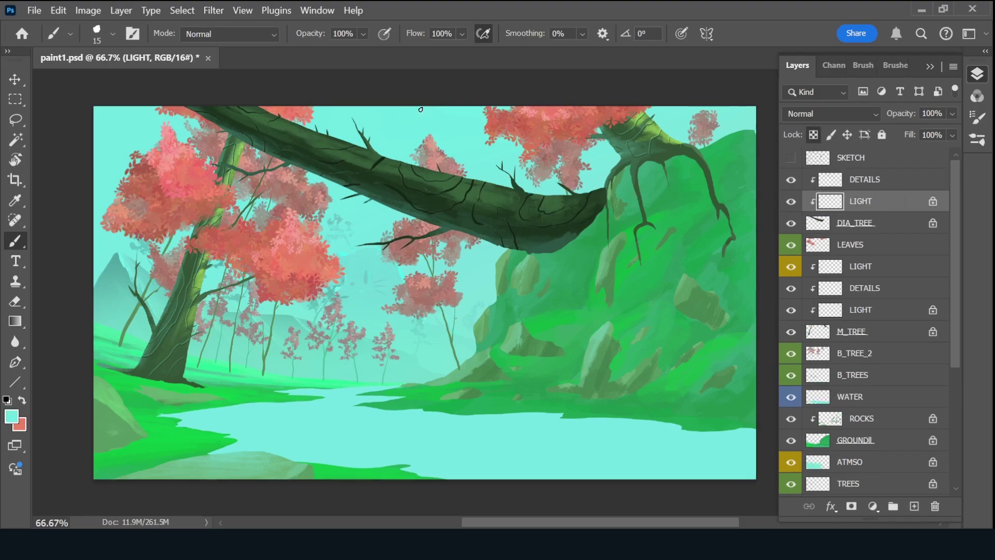
key("ctrl+s")
key("v")
key("6")
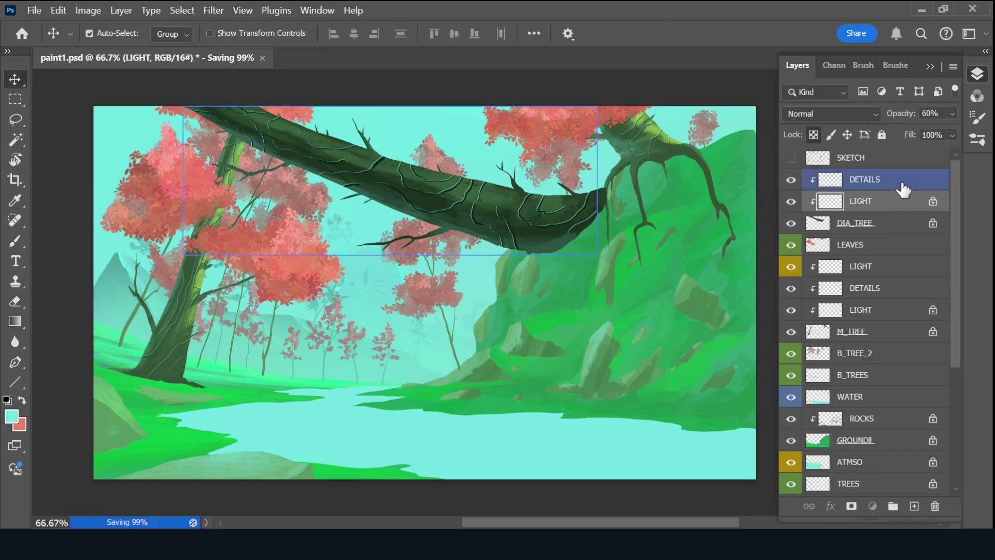
Sample the branch's dark green on DETAILS, save, and add a new layer above DETAILS.
left_click(902, 189)
key("b")
left_click(447, 190, "alt")
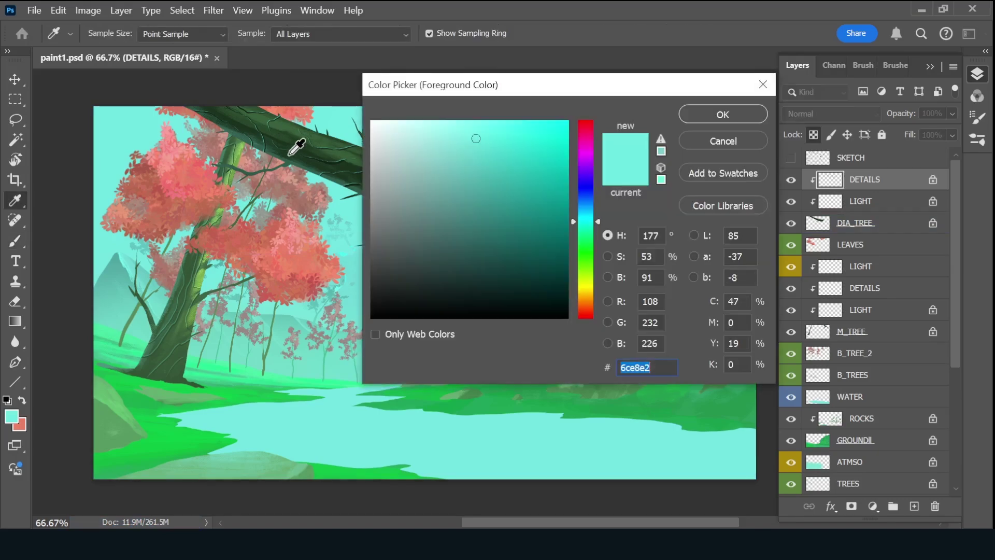
key("ctrl+s")
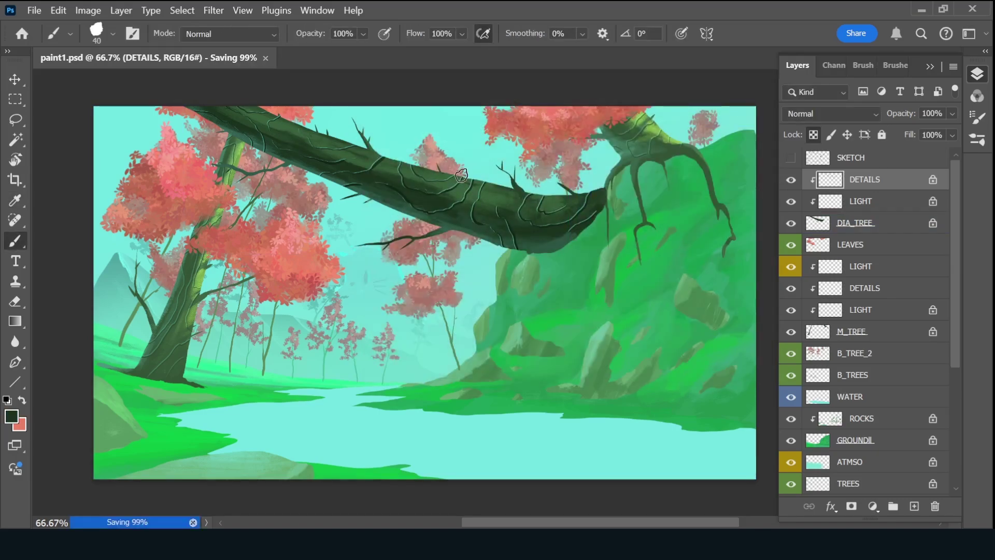
left_click(915, 506)
double_click(871, 179)
Name the layer LIGHT, set it to Overlay, and paint bright light along the trunk's top.
type("LIGHT")
key("Return")
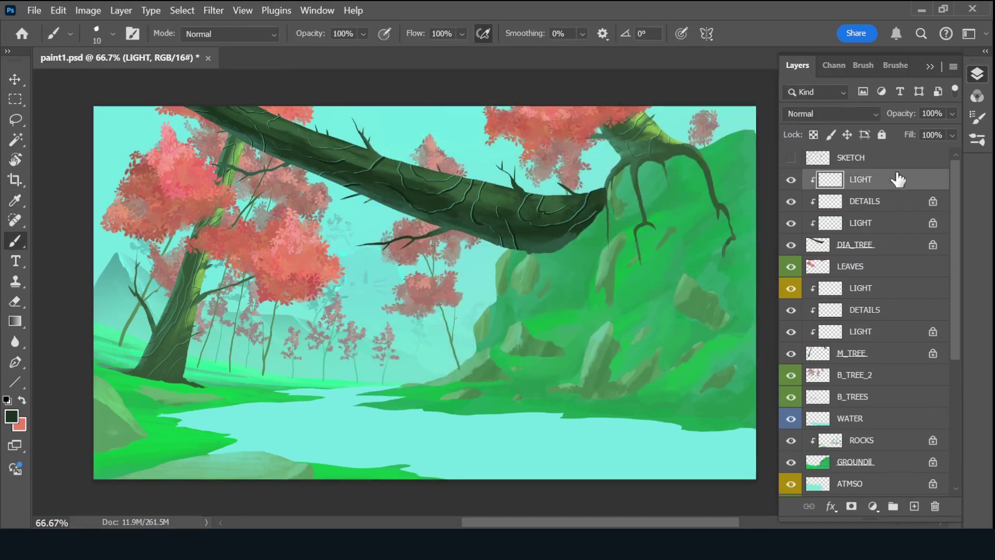
left_click(796, 66)
left_click(829, 114)
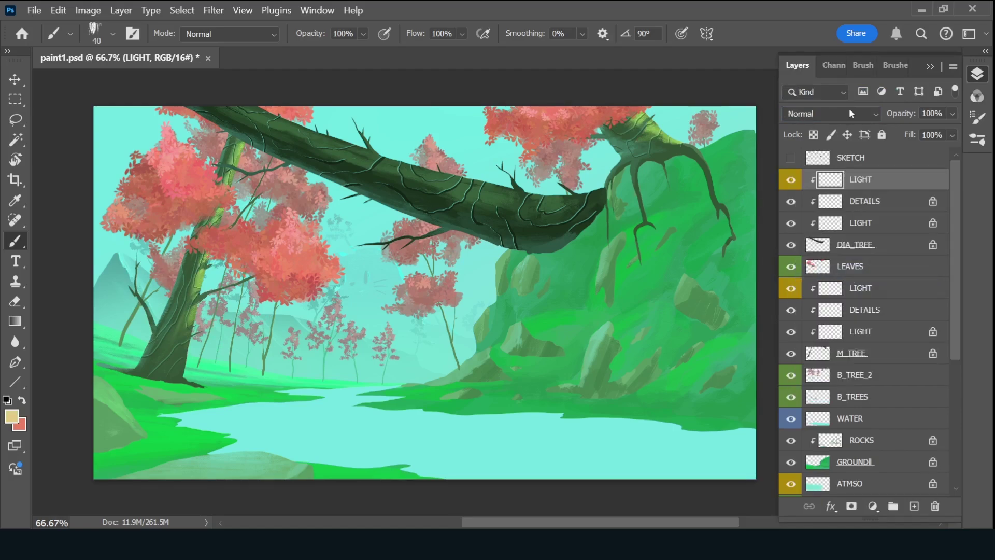
mouse_move(387, 161)
left_mouse_down()
mouse_move(420, 176)
mouse_move(383, 174)
mouse_move(570, 213)
mouse_move(289, 141)
left_mouse_up()
Erase the excess light strokes on the trunk, then add a new empty layer.
key("e")
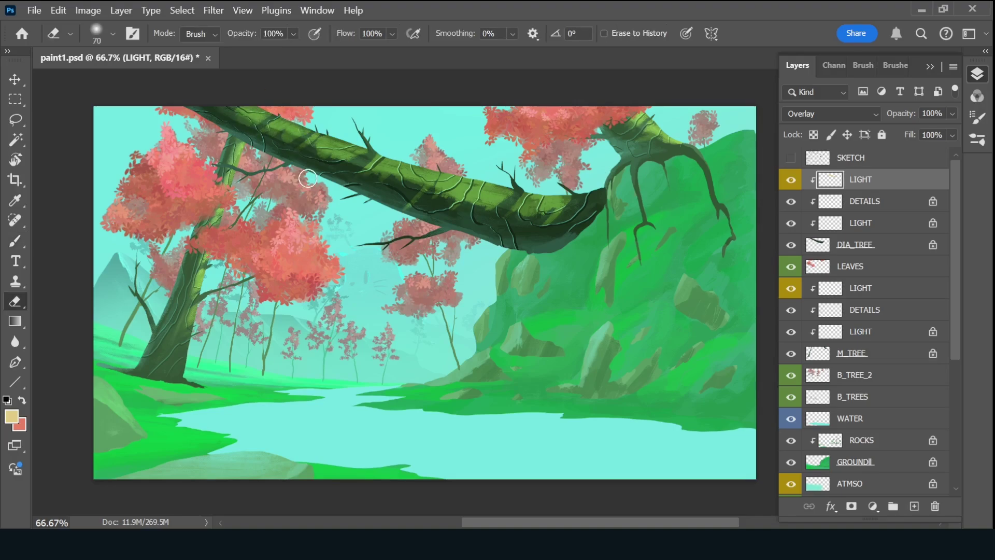
left_click_drag(238, 114, 551, 229)
mouse_move(311, 145)
left_mouse_down()
mouse_move(532, 227)
mouse_move(514, 205)
left_mouse_up()
key("bracketleft")
key("bracketleft")
key("bracketleft")
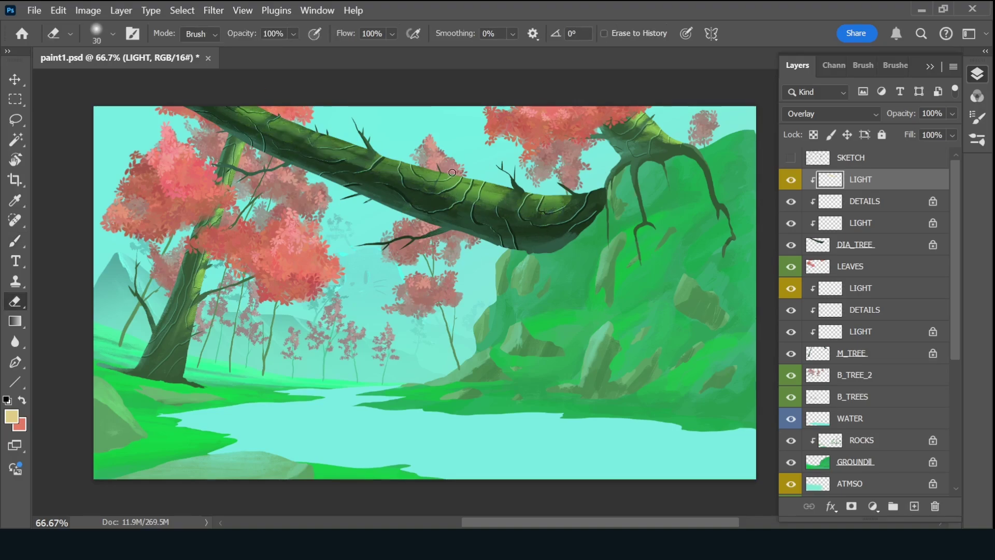
key("bracketleft")
key("ctrl+shift+alt+n")
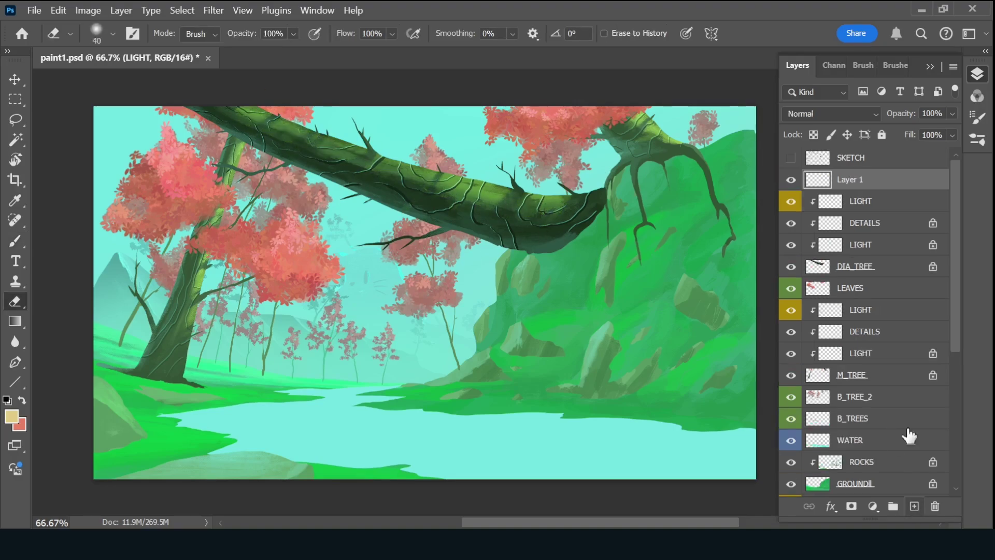
double_click(861, 179)
Name the layer VINES with a green label and load the Vine_Flat brush in red.
type("VINES")
key("Return")
right_click(791, 179)
left_click(887, 67)
key("b")
mouse_move(955, 197)
left_mouse_down()
mouse_move(933, 336)
mouse_move(943, 262)
left_mouse_up()
scroll(944, 262, "up", 2)
left_click(840, 345)
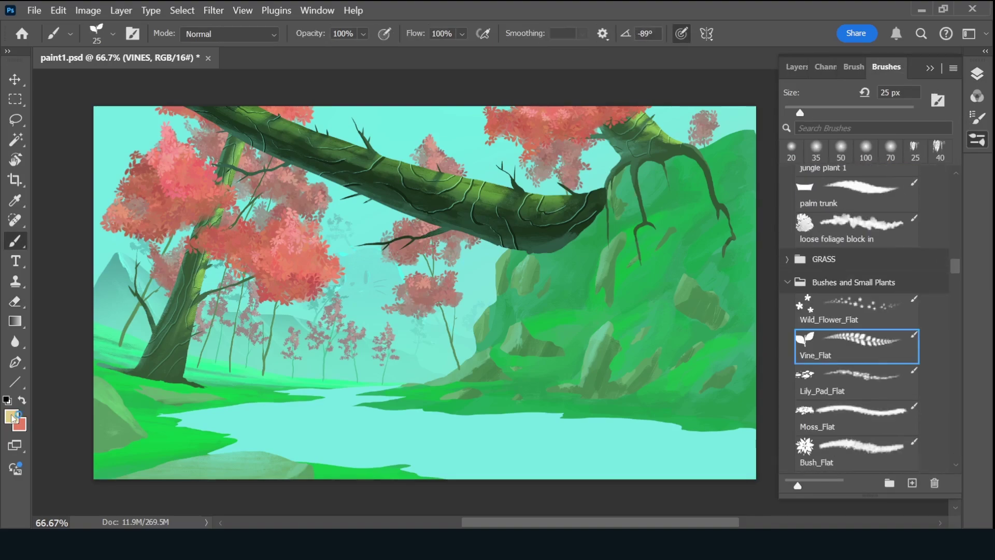
left_click(11, 417)
left_click(507, 193)
key("Return")
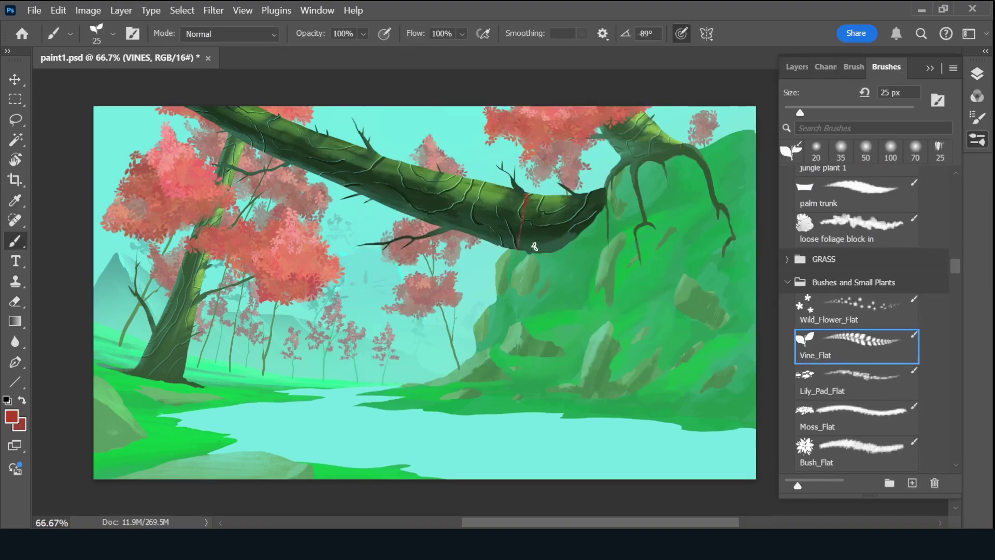
Paint seven red vines hanging along the diagonal trunk with a 30 px brush.
key("bracketright")
left_click_drag(505, 211, 504, 259)
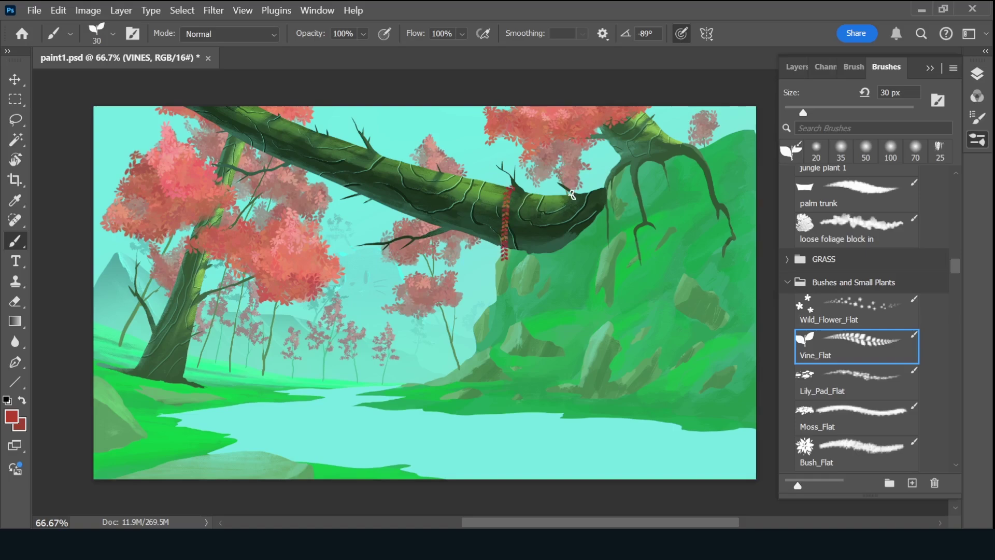
left_click_drag(569, 190, 565, 248)
left_click_drag(370, 176, 368, 186)
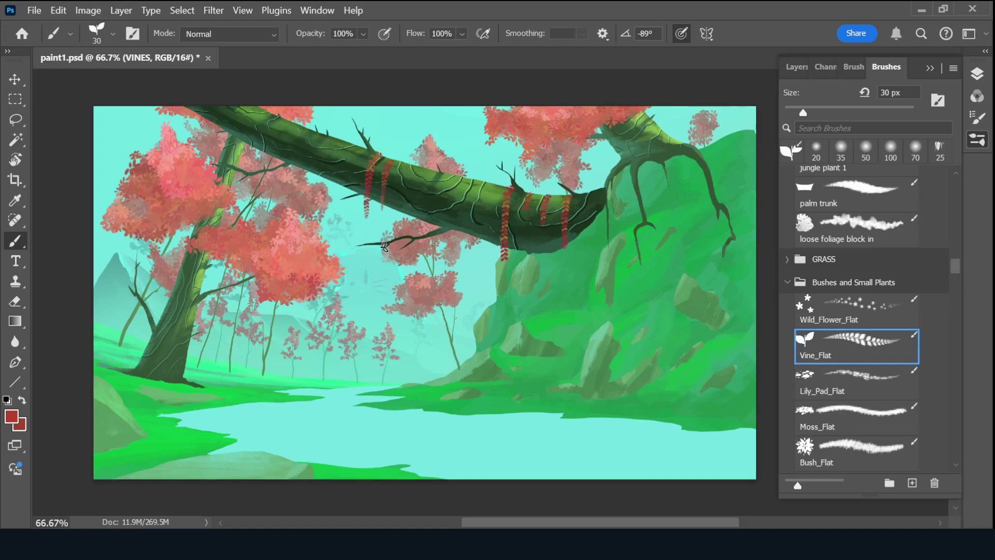
left_click_drag(436, 193, 428, 259)
left_click_drag(242, 110, 237, 181)
left_click_drag(588, 188, 581, 245)
left_click_drag(486, 180, 476, 241)
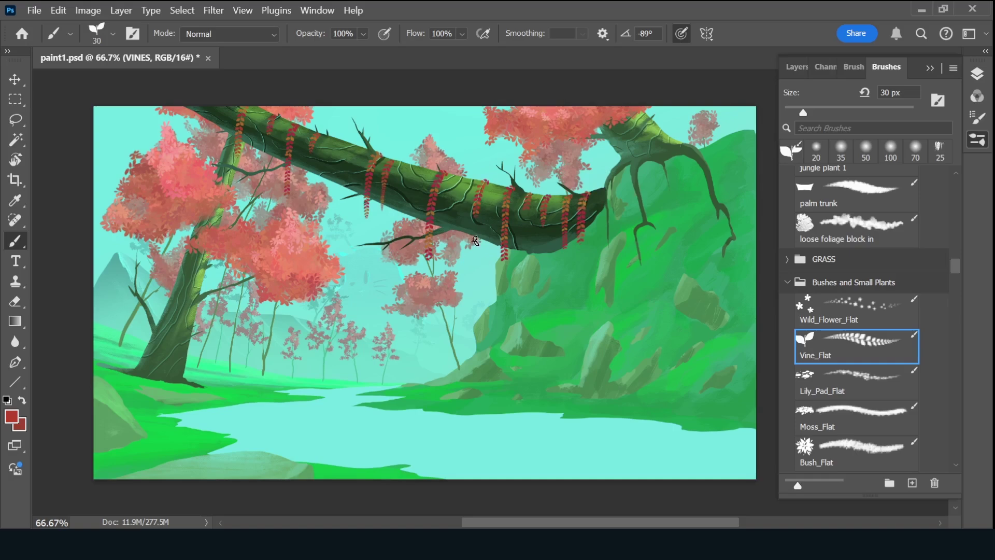
Select the GLOW layer in the Layers panel and give it a yellow colour label.
key("F7")
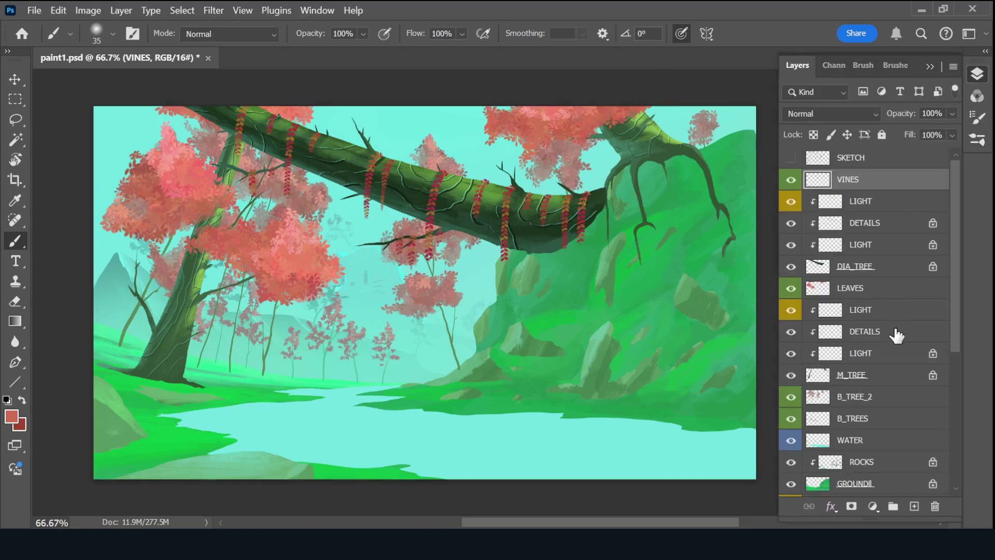
left_click(869, 332)
right_click(791, 332)
left_click(819, 228)
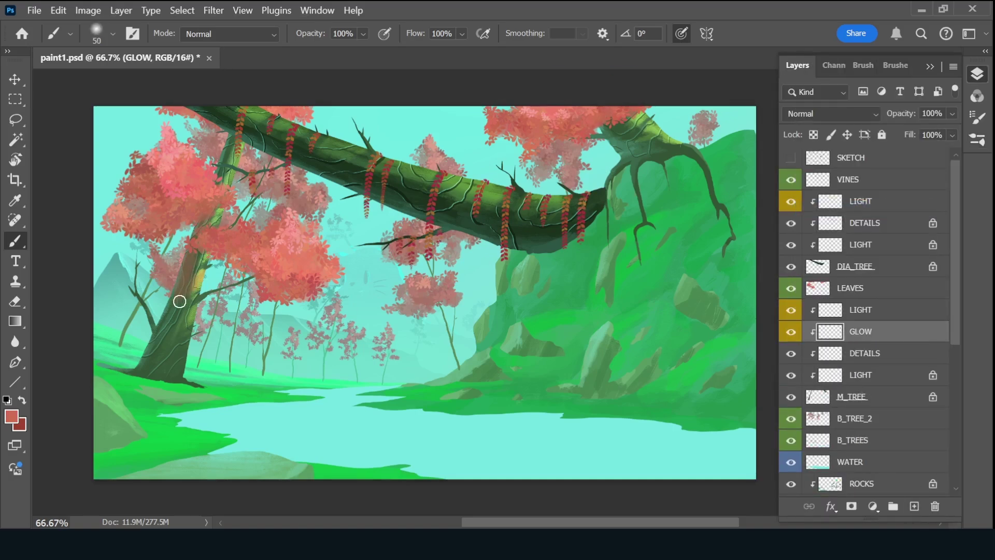
Enter 53, then create a green-labelled LEAVES layer and choose a foliage brush tip.
type("53")
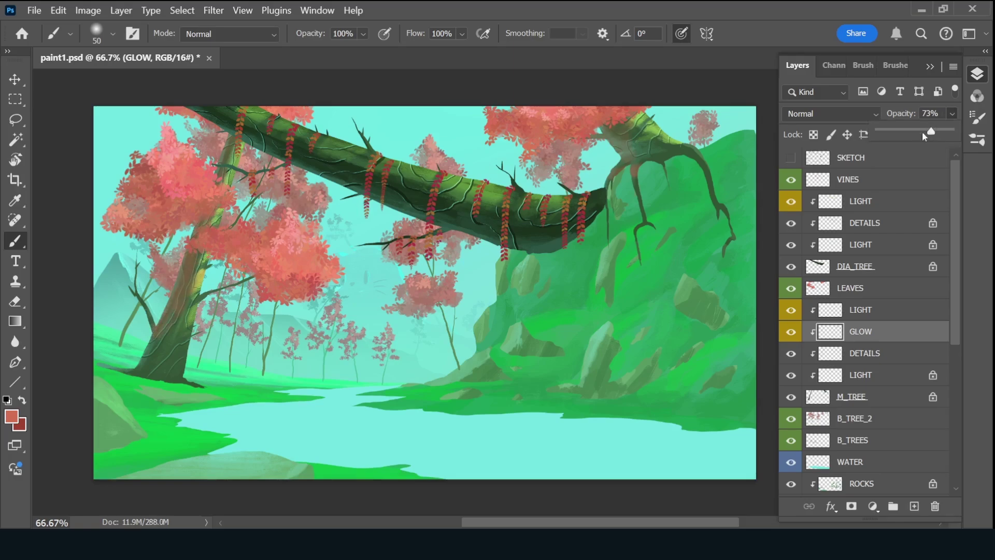
key("ctrl+shift+alt+n")
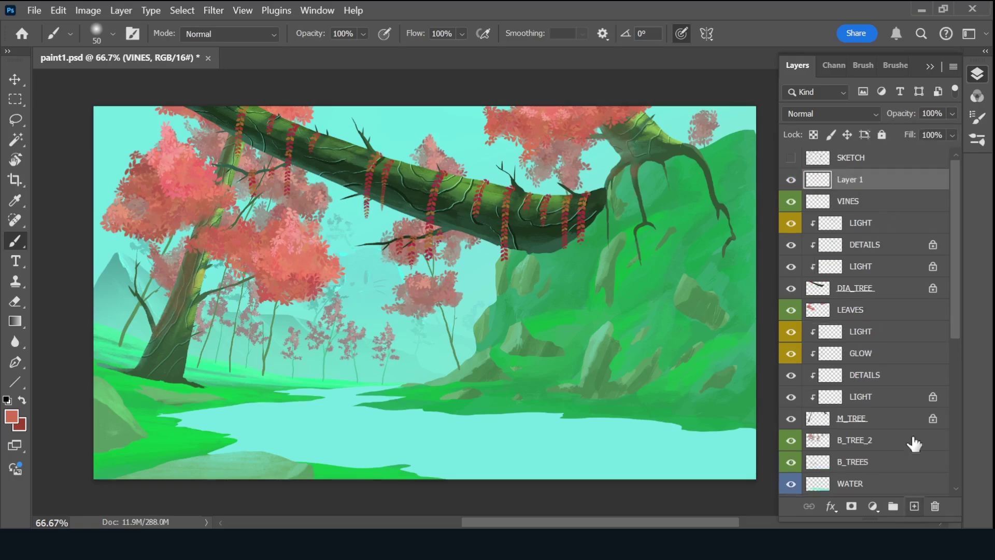
double_click(861, 179)
type("LEAVES")
key("ctrl+s")
right_click(791, 179)
key("F5")
left_click(876, 239)
key("F7")
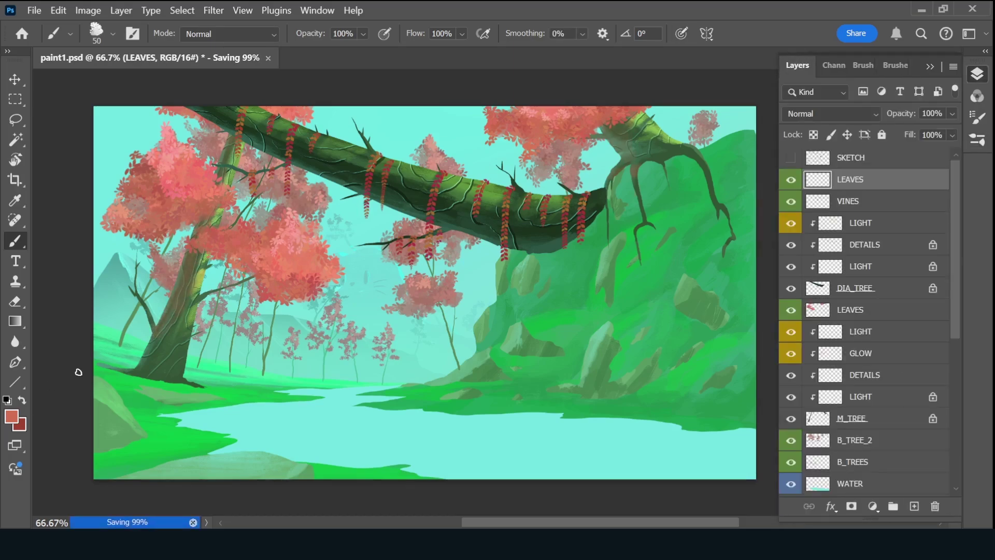
Paint pink foliage and dark red leaf patches over the top-left trunk.
left_click_drag(166, 115, 223, 111)
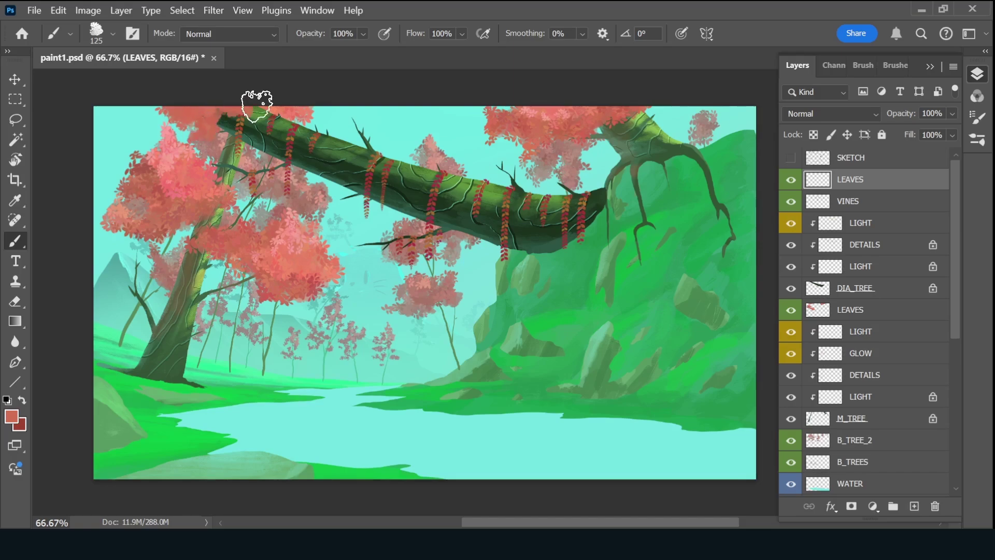
left_click(352, 120)
key("x")
left_click_drag(208, 158, 192, 166)
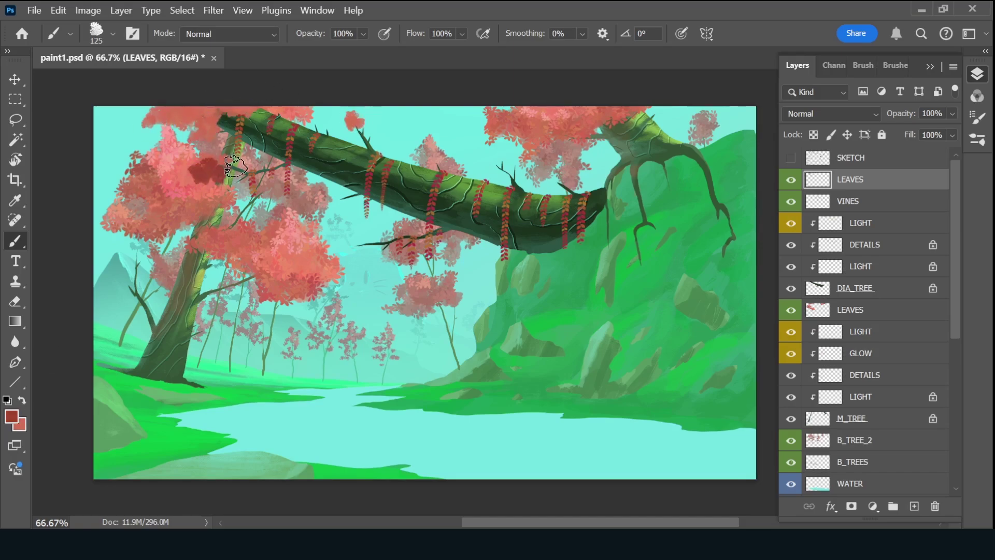
key("bracketleft")
key("bracketleft")
left_click_drag(342, 125, 373, 129)
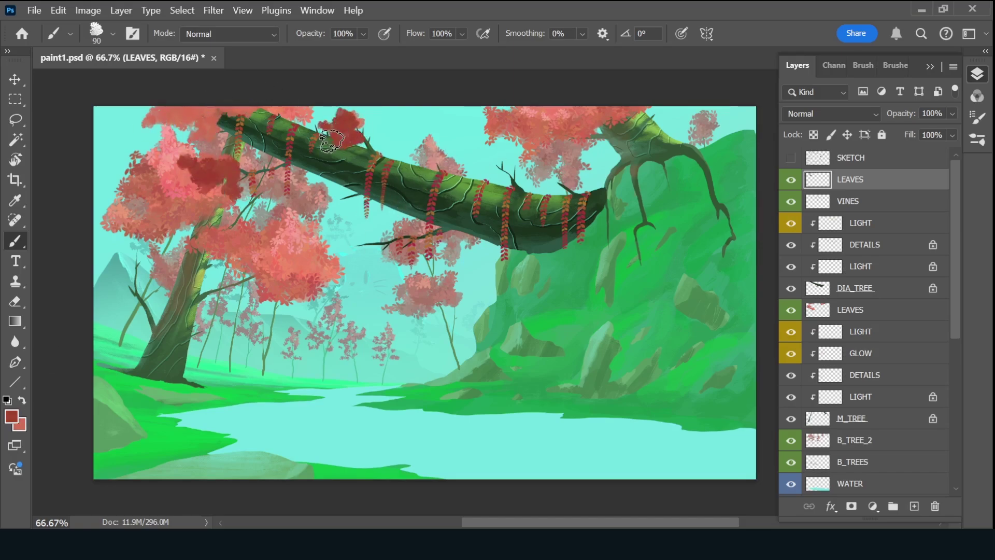
mouse_move(145, 116)
left_mouse_down()
mouse_move(290, 112)
mouse_move(145, 145)
left_mouse_up()
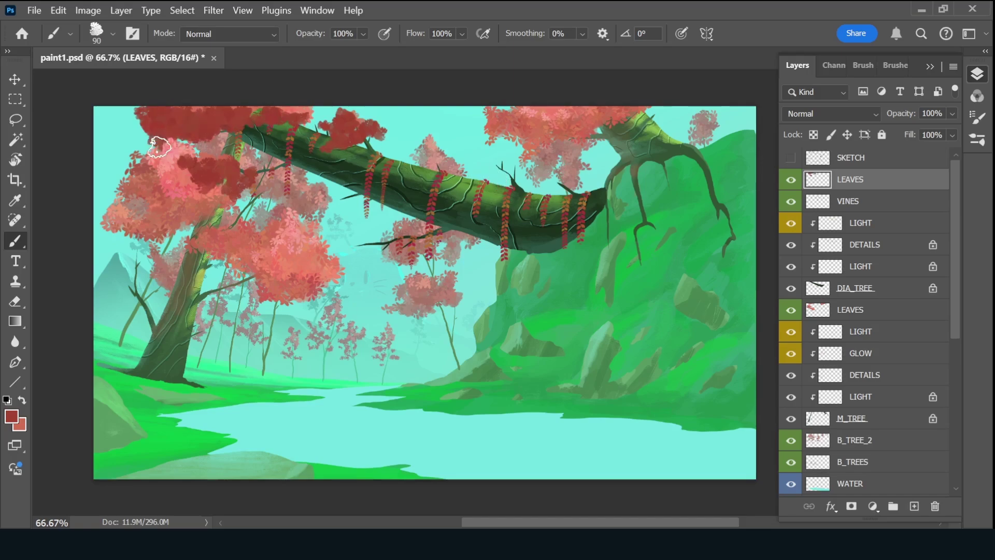
key("x")
left_click(350, 125)
Switch to the Leaves brush and paint dark red leaves over the top-left foliage.
left_click(896, 64)
scroll(855, 311, "down", 3)
left_click(855, 267)
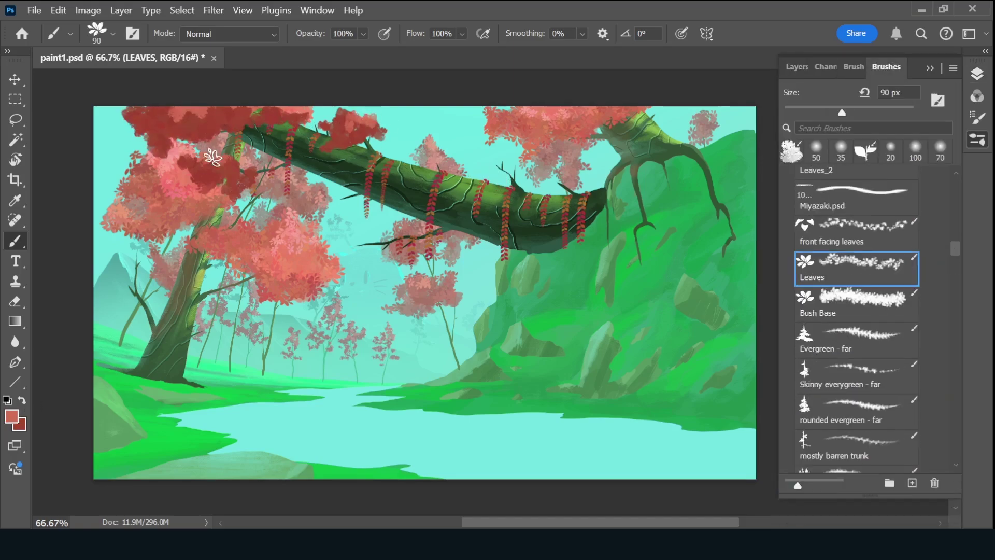
mouse_move(125, 113)
left_mouse_down()
mouse_move(176, 150)
mouse_move(170, 119)
mouse_move(225, 134)
left_mouse_up()
key("x")
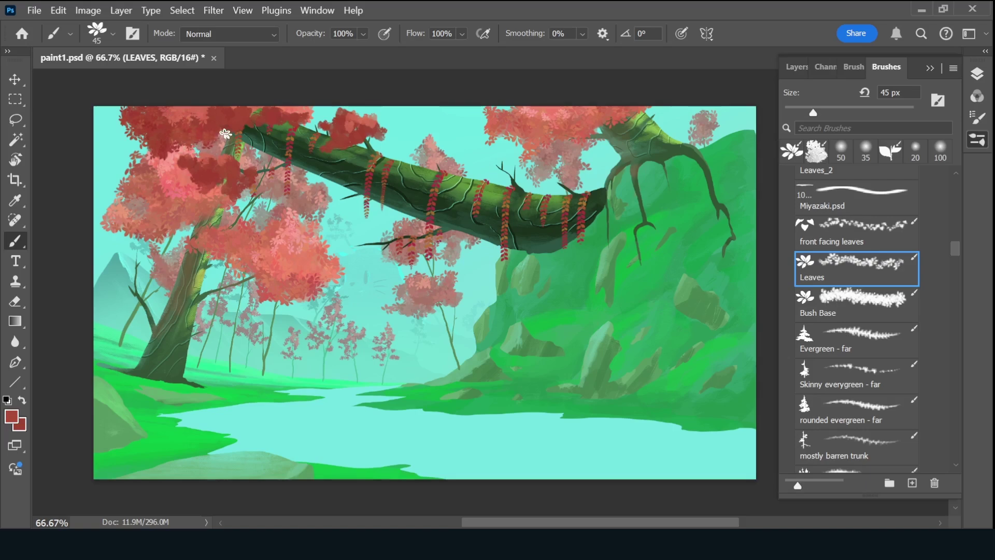
Add light salmon leaves above the log and into the upper-left foliage.
left_click(200, 111, "alt")
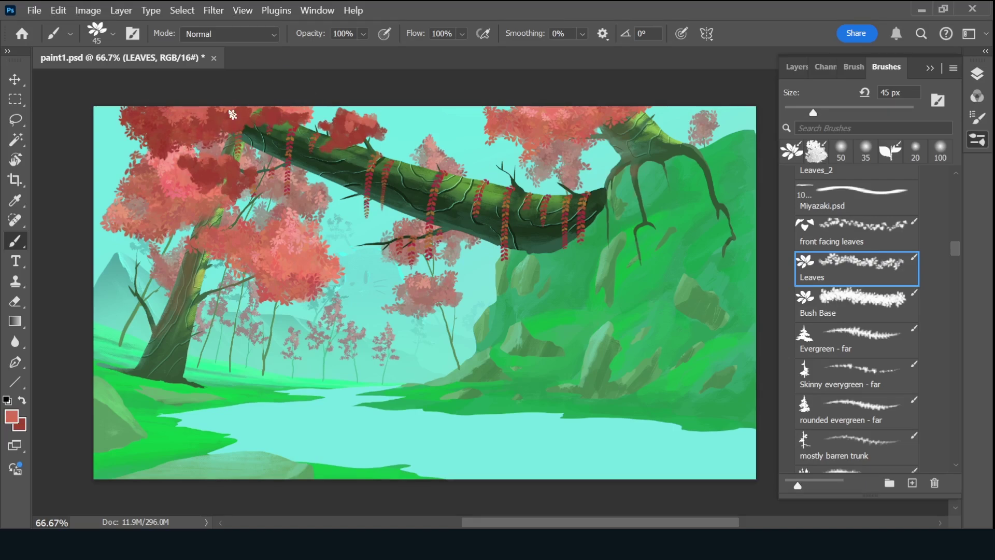
left_click(257, 113, "alt")
left_click_drag(317, 123, 378, 129)
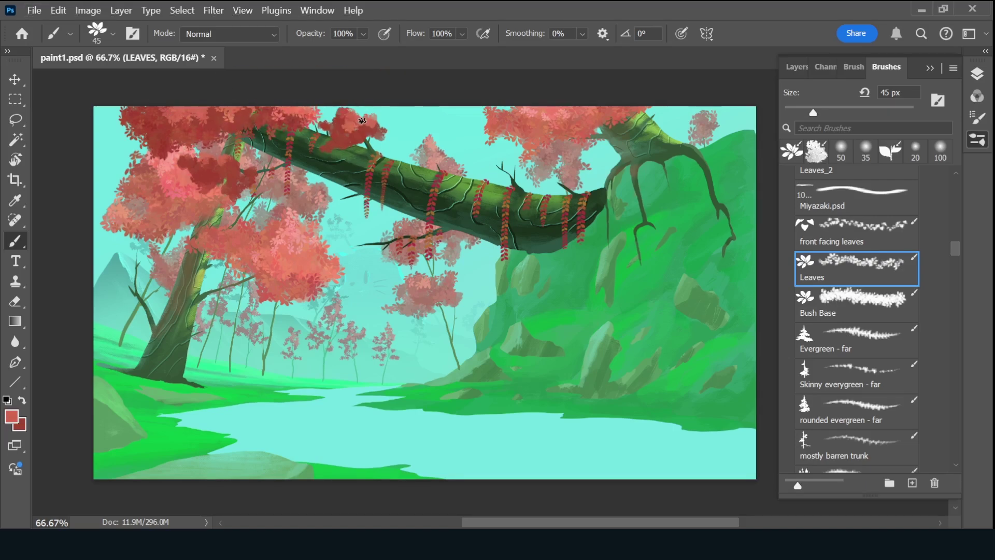
left_click(222, 171, "alt")
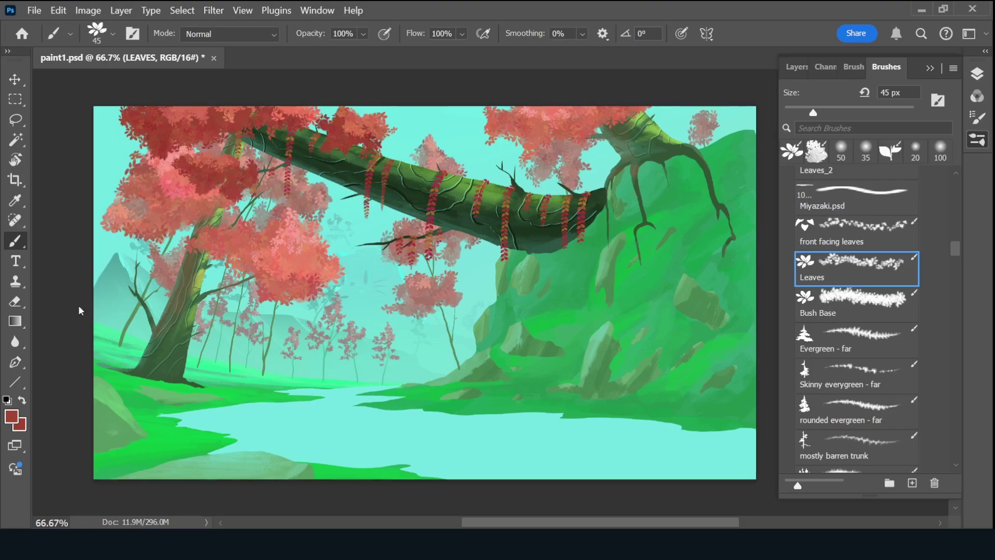
left_click(348, 121, "alt")
left_click_drag(210, 159, 217, 131)
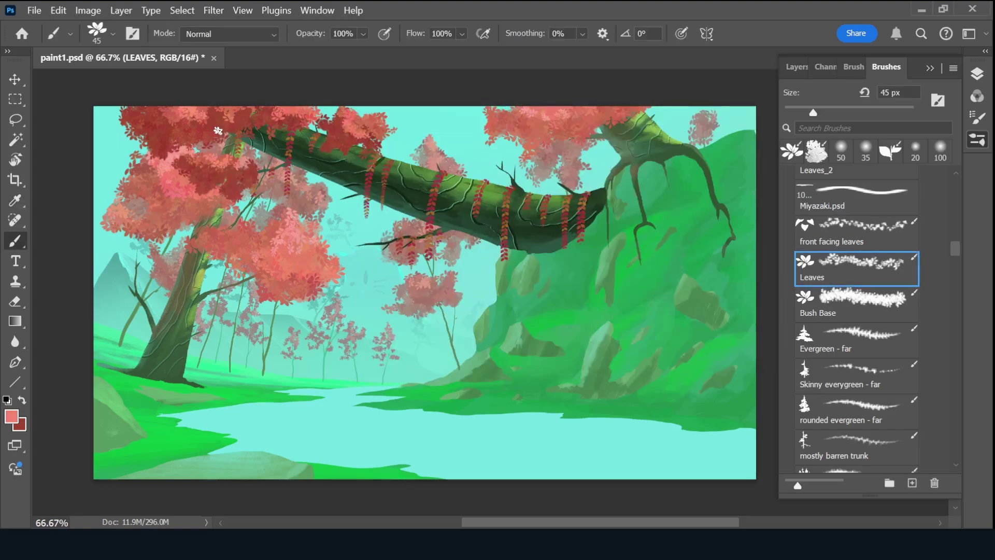
Glaze the log with a faint reddish tint at 10% opacity on the LIGHT layer.
key("F7")
left_click(861, 244)
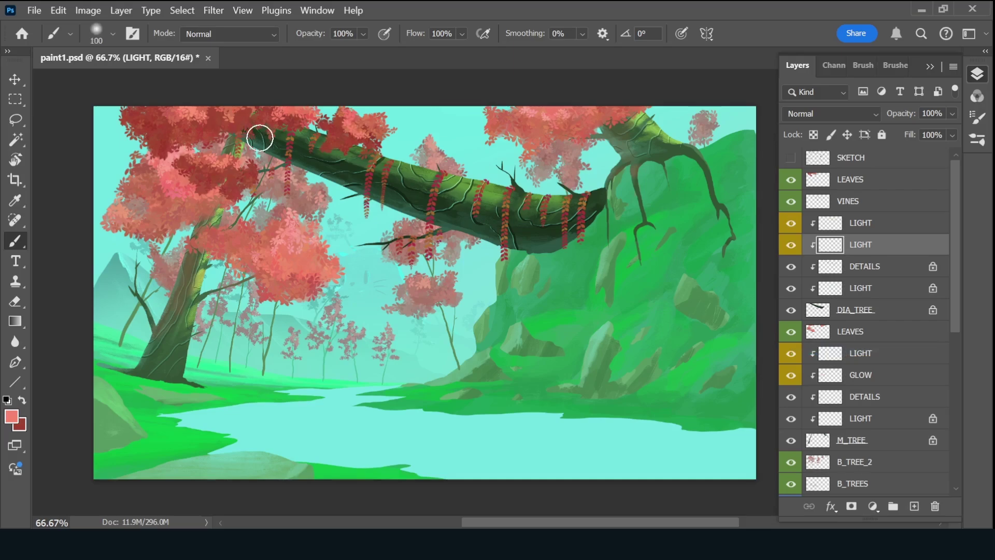
key("1")
mouse_move(260, 137)
left_mouse_down()
mouse_move(349, 160)
mouse_move(470, 237)
left_mouse_up()
left_click(470, 237, "alt")
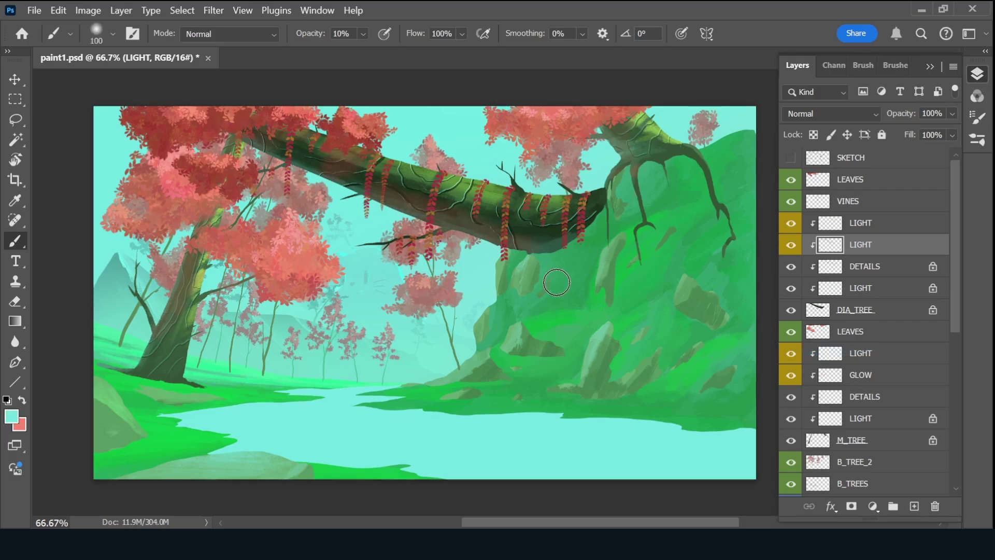
Show SKETCH, select LEAVES, and add a new layer above it.
left_click(860, 178)
left_click(791, 158)
left_click(915, 506)
double_click(850, 179)
Name the layer TX, hide SKETCH, and set up a grass leaf brush at full opacity.
type("TX")
key("Return")
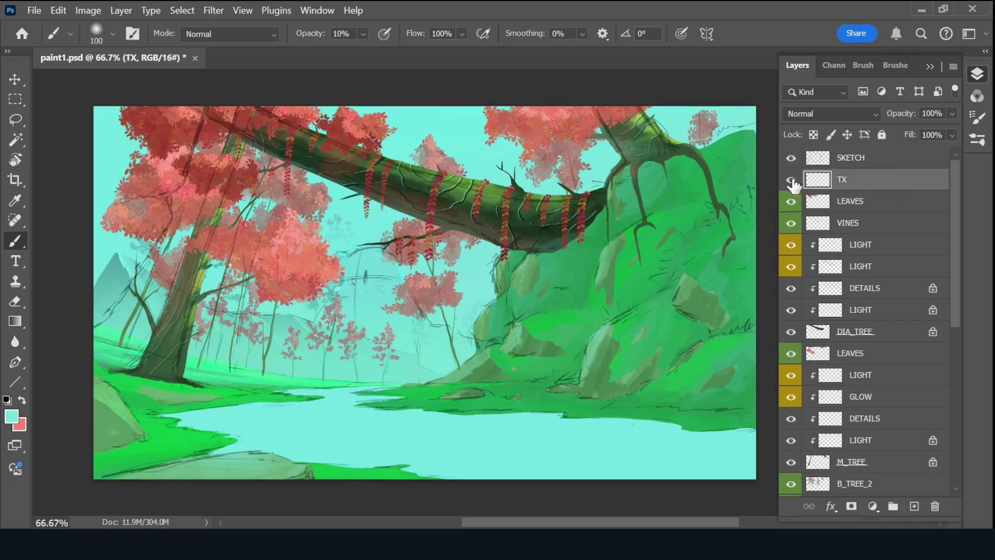
key("F5")
scroll(953, 247, "down", 5)
scroll(945, 303, "down", 3)
left_click(950, 312)
key("F7")
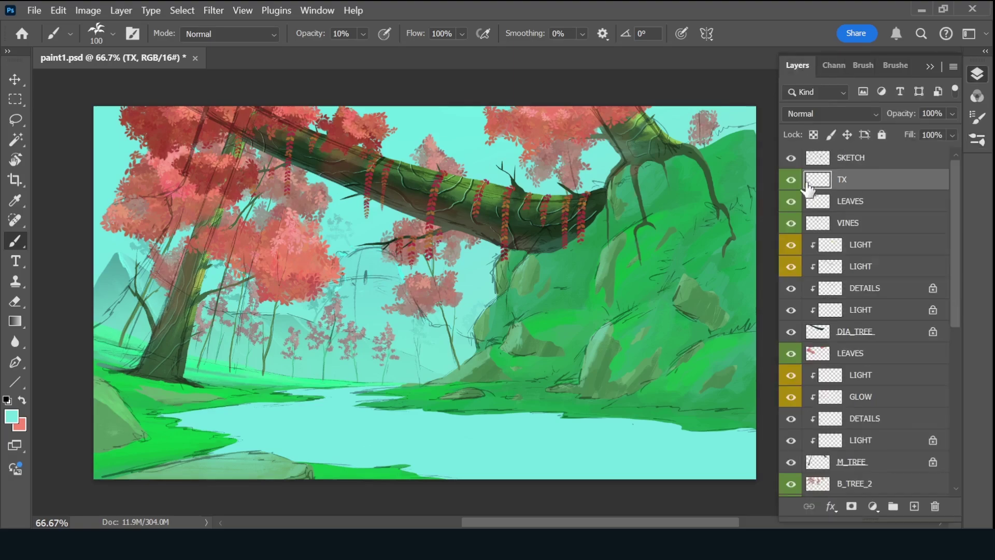
left_click(791, 157)
key("bracketleft")
key("bracketleft")
key("bracketleft")
key("0")
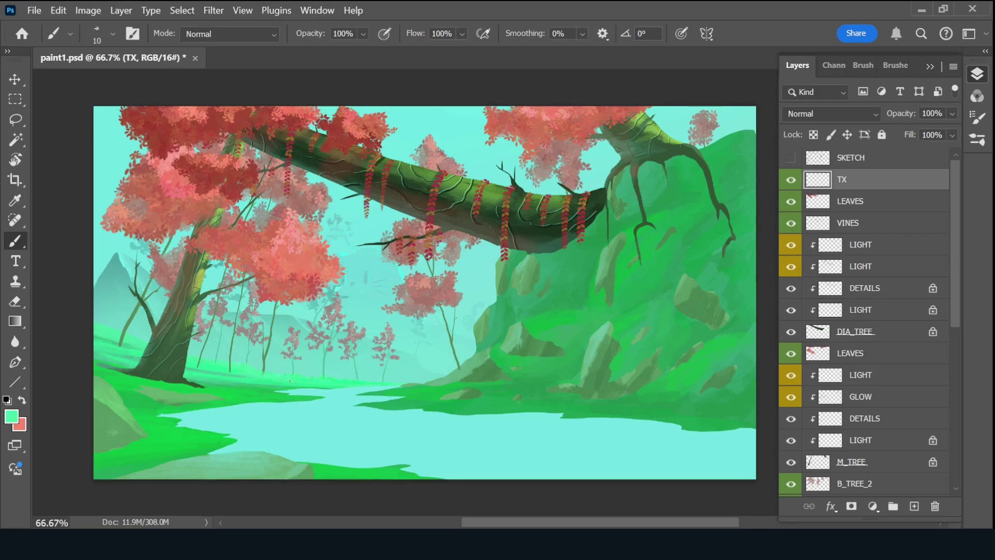
key("bracketright")
Paint saturated green grass left of the tree base and along the bottom edge.
left_click(127, 347, "alt")
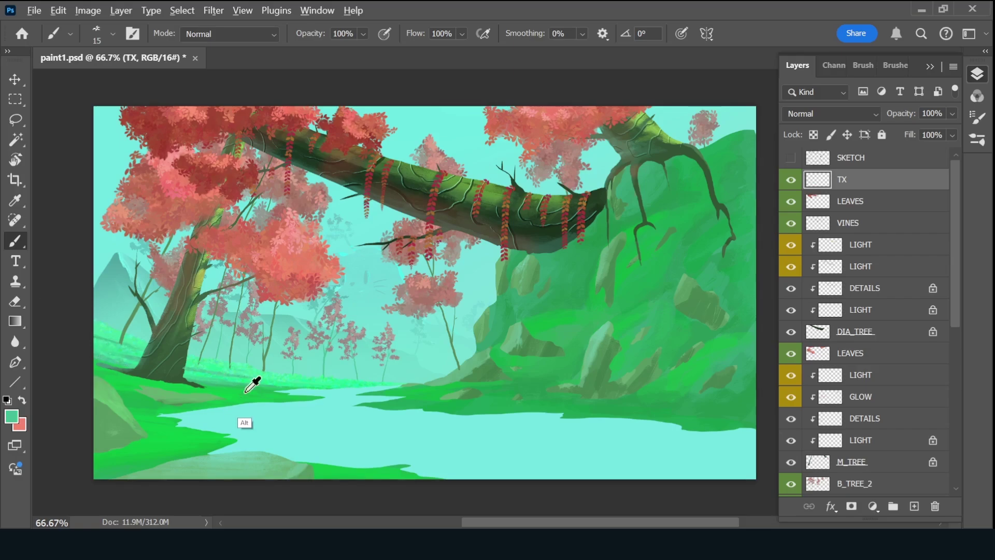
key("bracketright")
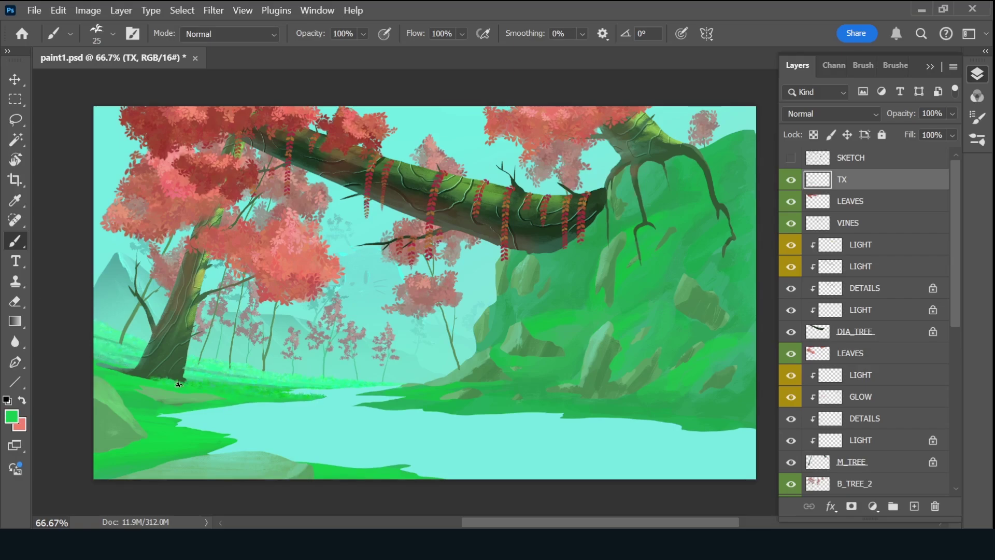
key("bracketright")
left_click_drag(152, 380, 134, 379)
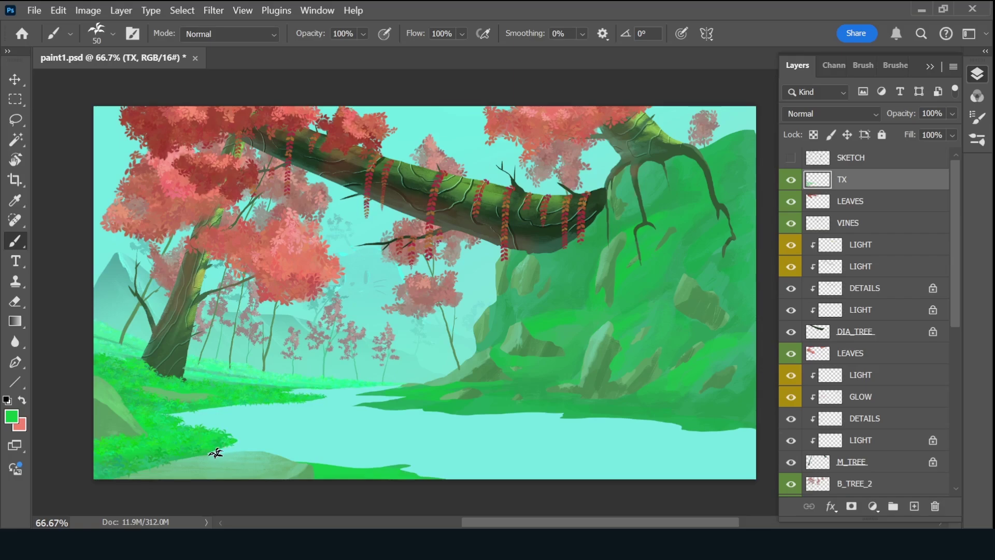
key("bracketright")
key("bracketright")
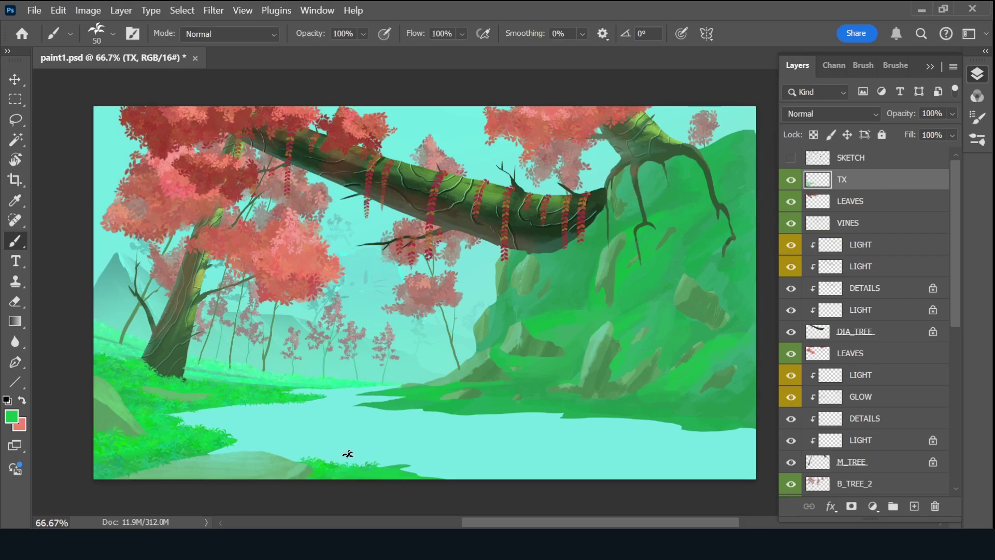
key("bracketleft")
key("bracketleft")
key("bracketleft")
left_click_drag(363, 472, 412, 467)
Add sampled-green foliage along the hill's top edge and near the branch.
left_click(710, 150, "alt")
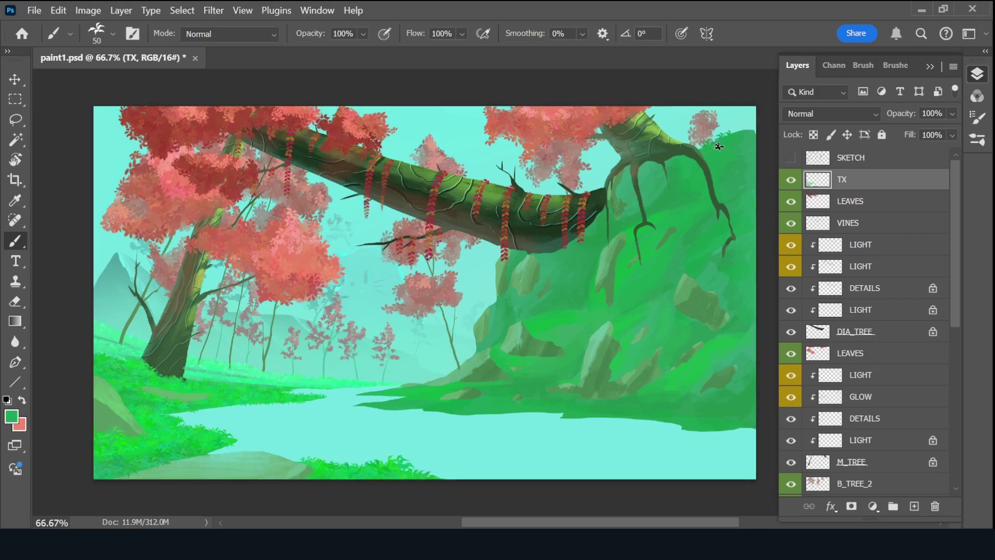
left_click_drag(755, 126, 671, 156)
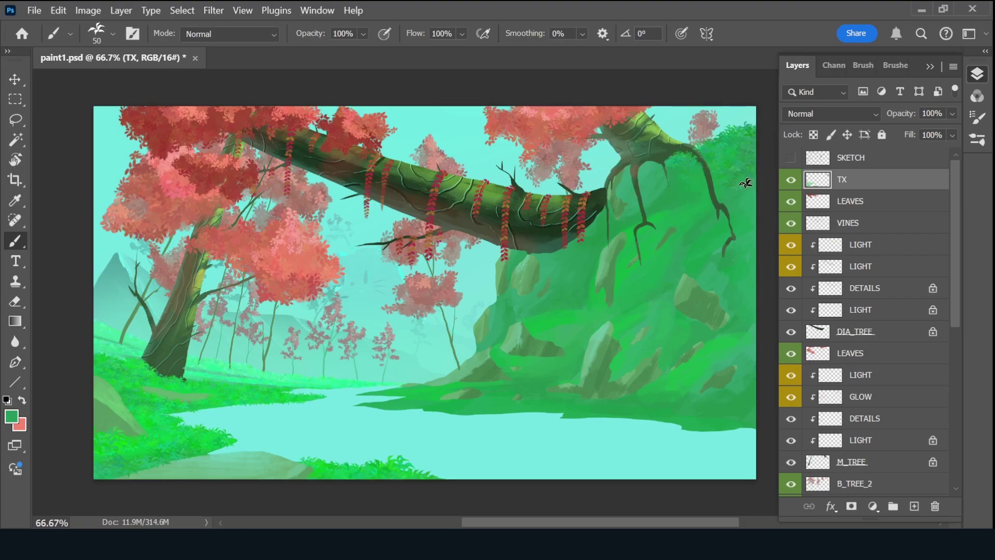
mouse_move(656, 163)
left_mouse_down()
mouse_move(628, 196)
mouse_move(637, 192)
left_mouse_up()
left_click(622, 199, "alt")
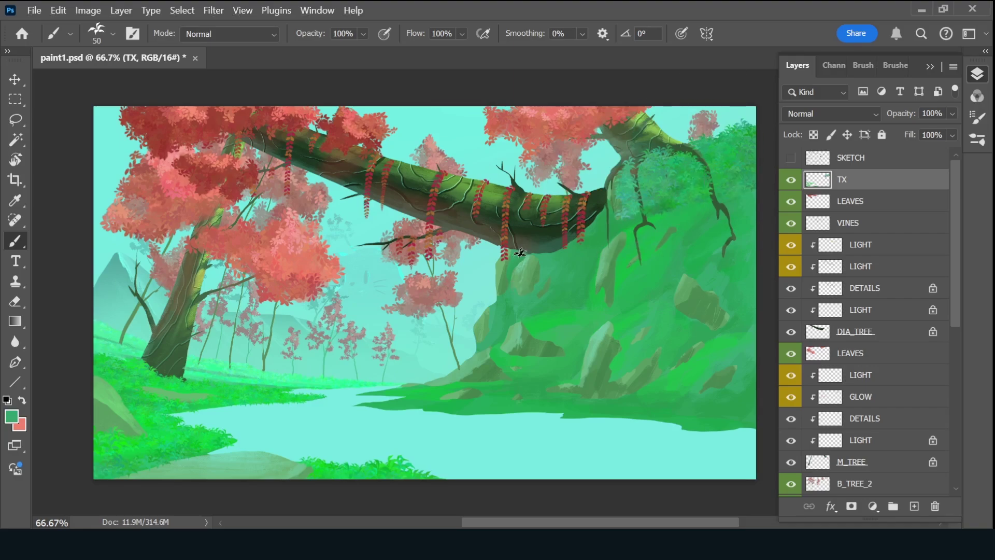
Move TX below VINES and texture the hillside and bottom-right bushes with greens.
key("ctrl+bracketleft")
key("ctrl+bracketleft")
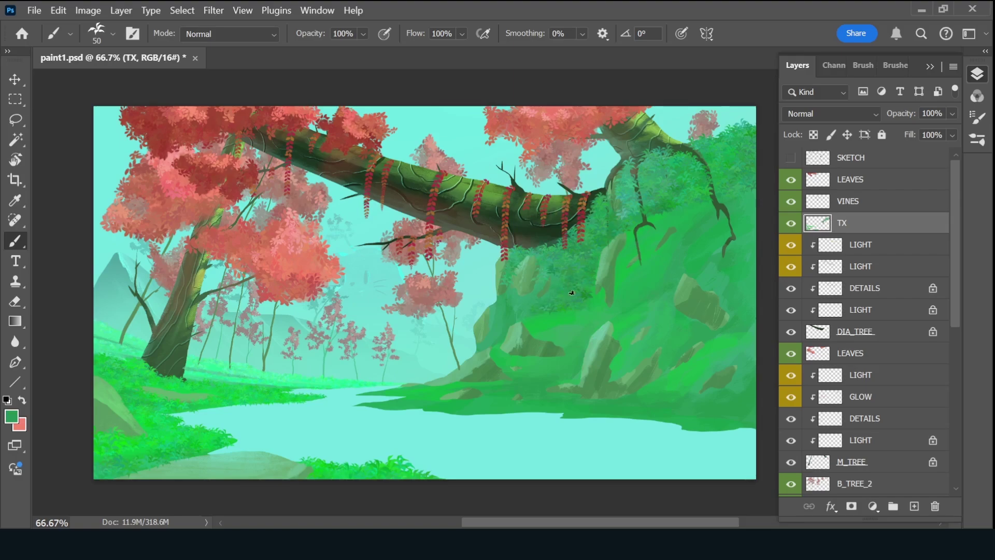
left_click_drag(518, 297, 497, 314)
left_click(551, 306, "alt")
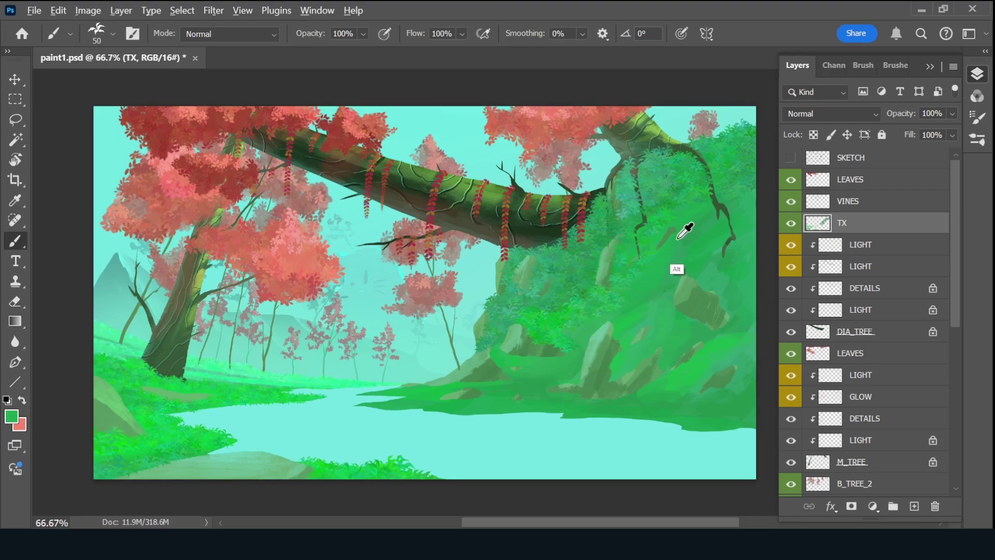
left_click(718, 202, "alt")
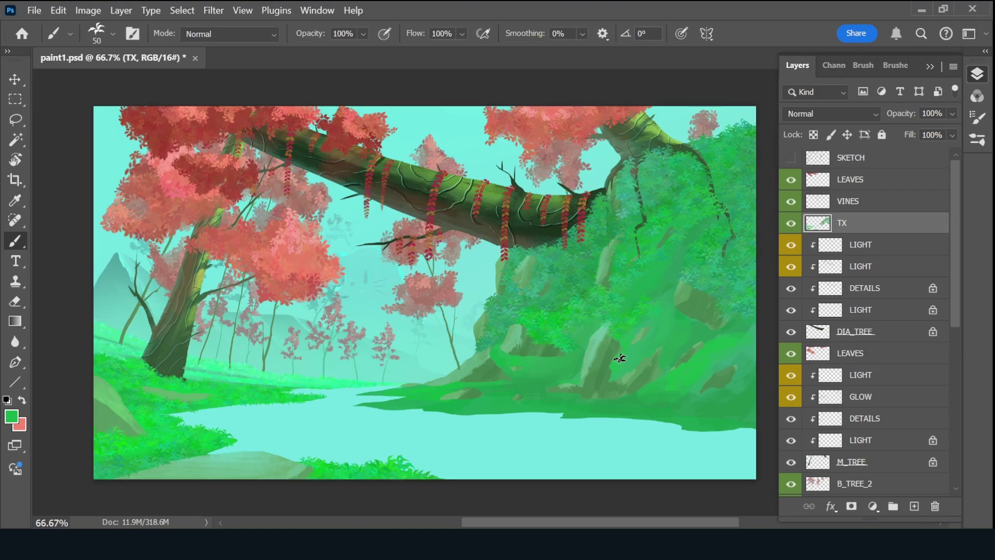
left_click_drag(630, 361, 665, 298)
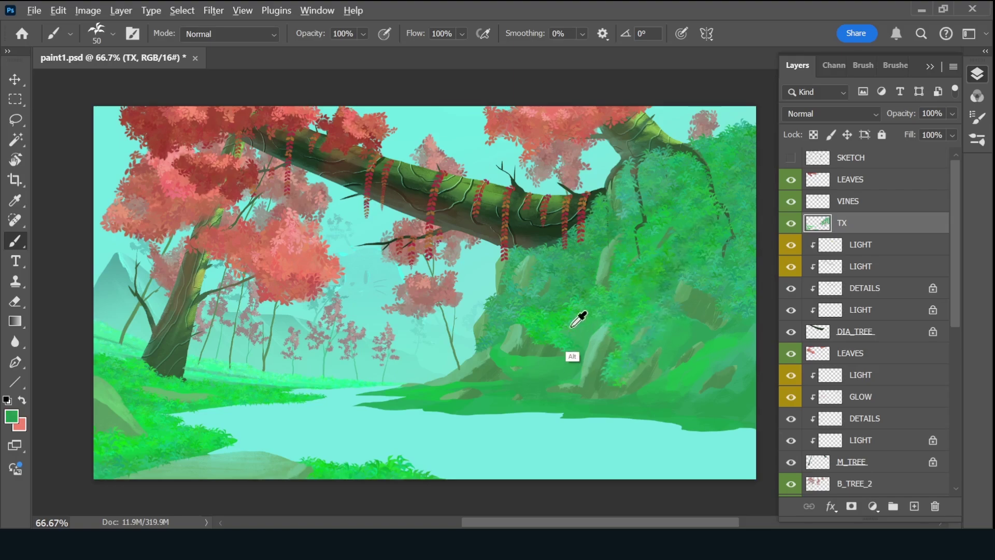
left_click(499, 358, "alt")
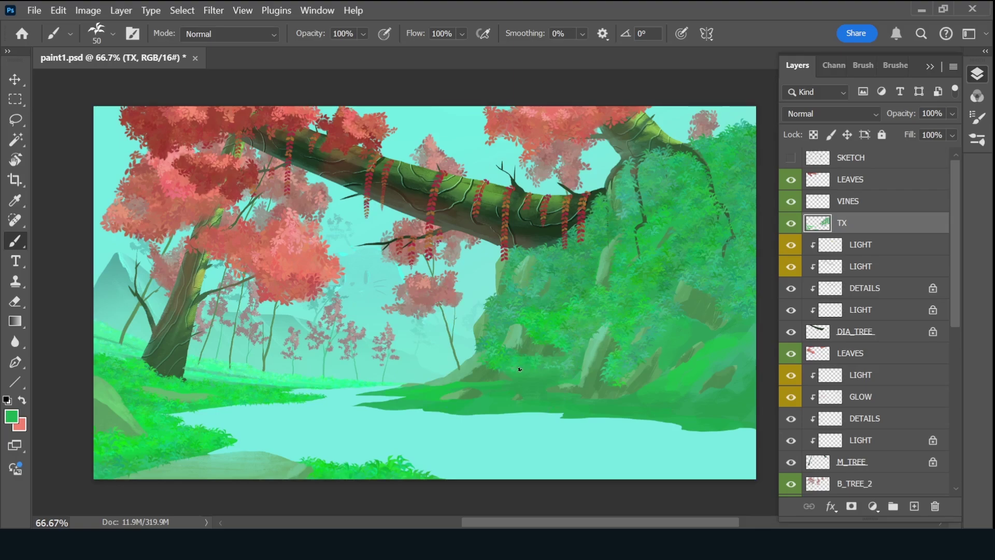
key("bracketright")
key("bracketright")
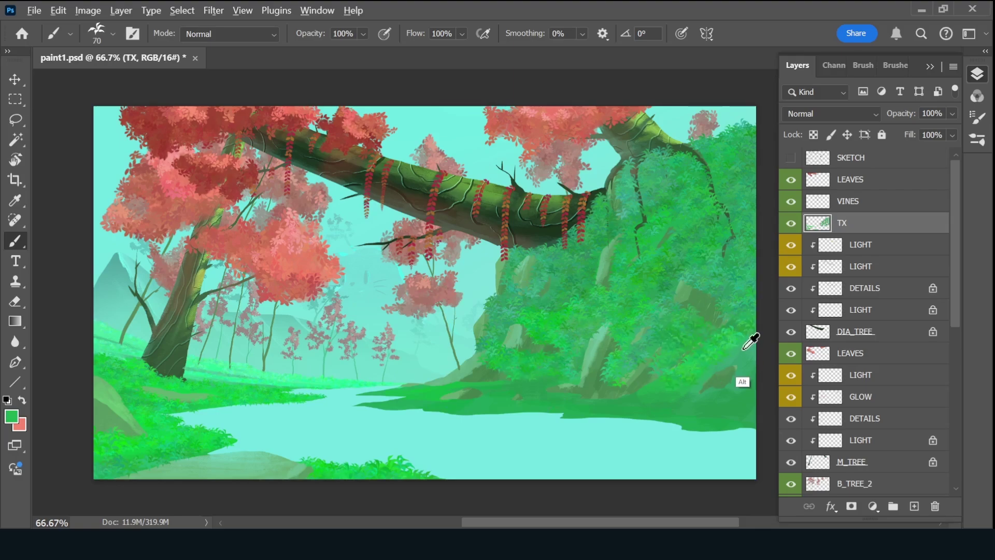
mouse_move(731, 390)
left_mouse_down()
mouse_move(628, 400)
mouse_move(680, 389)
mouse_move(731, 410)
mouse_move(696, 422)
mouse_move(740, 402)
mouse_move(669, 409)
left_mouse_up()
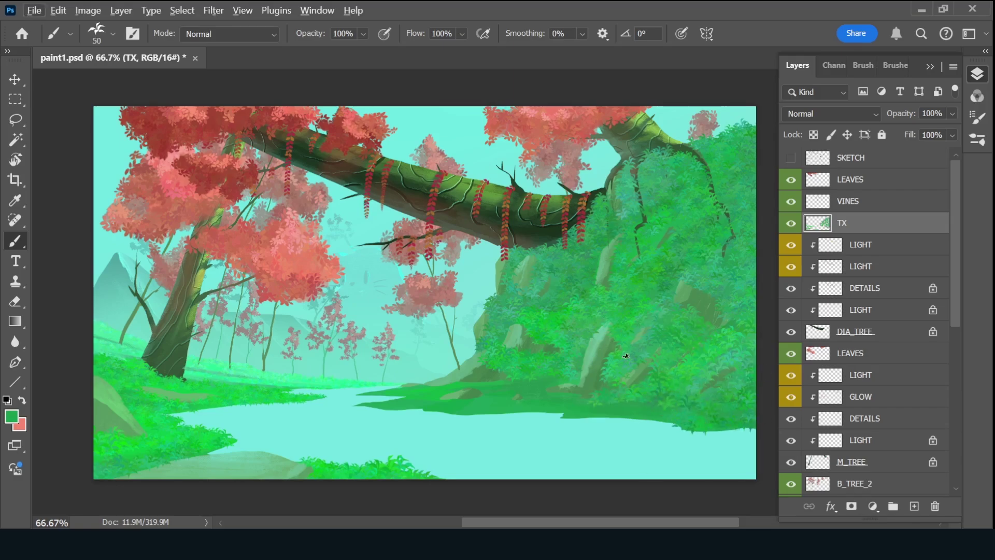
Paint leaf texture along the river's far edge toward the bank's right end.
key("bracketleft")
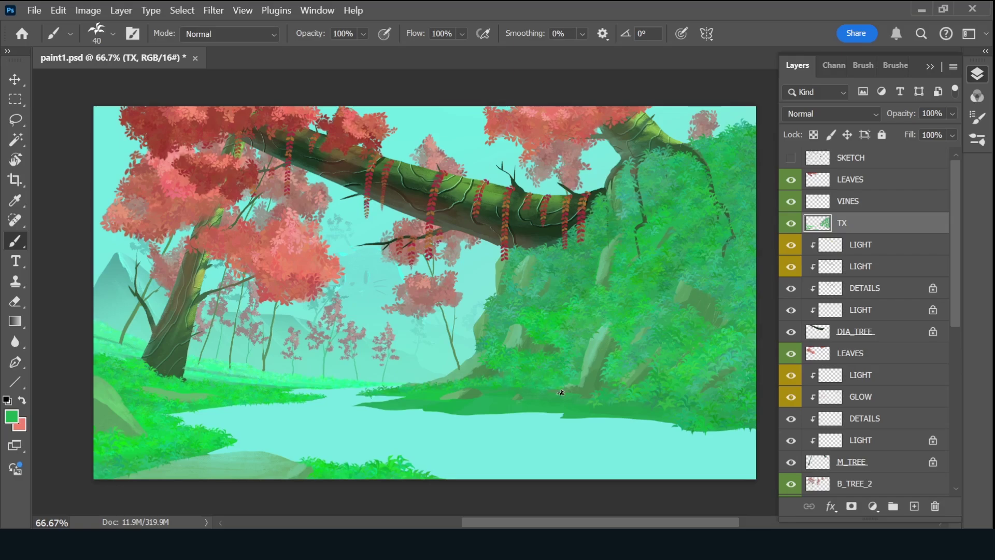
mouse_move(368, 404)
left_mouse_down()
mouse_move(455, 400)
mouse_move(460, 412)
left_mouse_up()
mouse_move(518, 396)
left_mouse_down()
mouse_move(571, 409)
mouse_move(569, 399)
left_mouse_up()
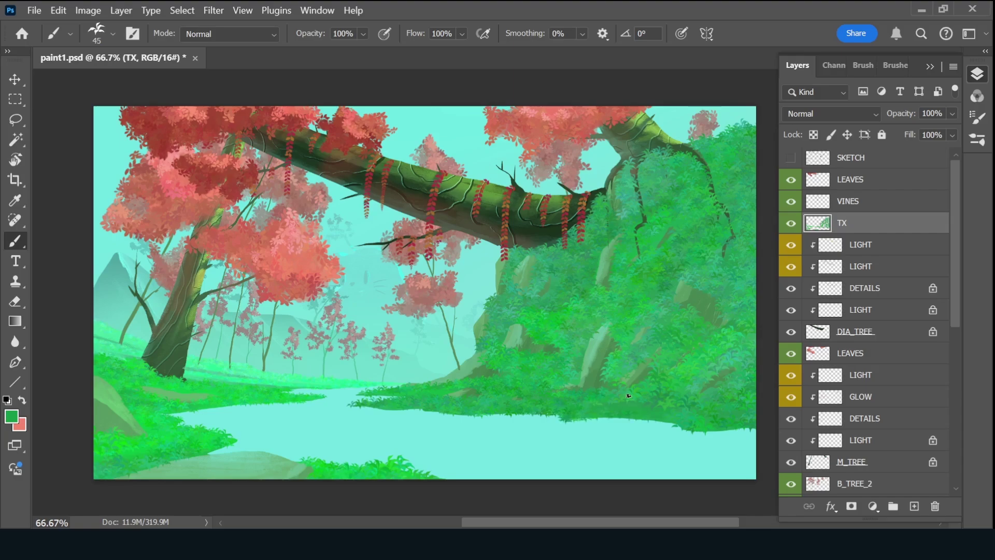
key("bracketright")
key("bracketright")
left_click_drag(595, 413, 747, 426)
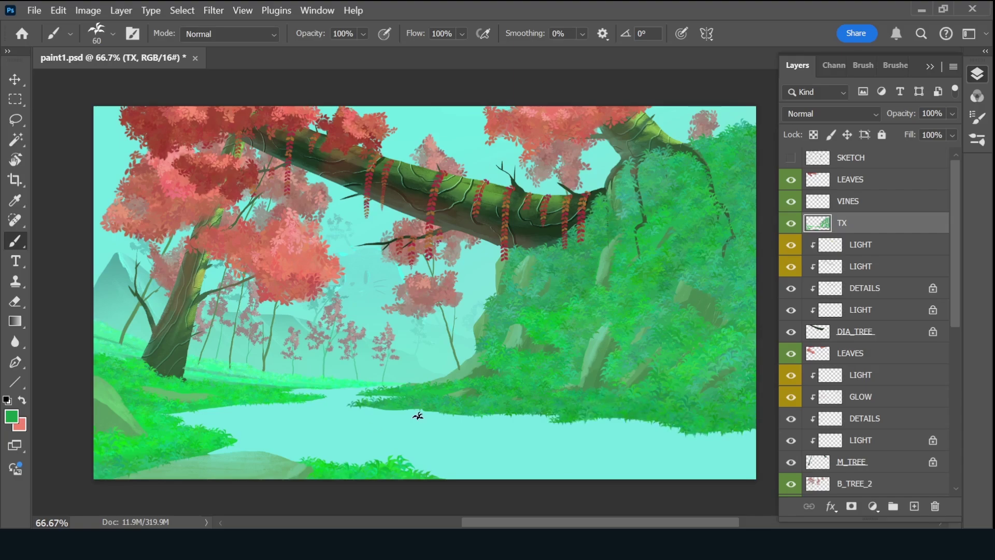
Save the painting and add a new empty layer above TX.
key("ctrl+s")
left_click(881, 181)
left_click(881, 223)
key("ctrl+shift+alt+n")
double_click(850, 223)
Name the new layer PLANTS and close the layer label options.
type("PLANTS")
key("Return")
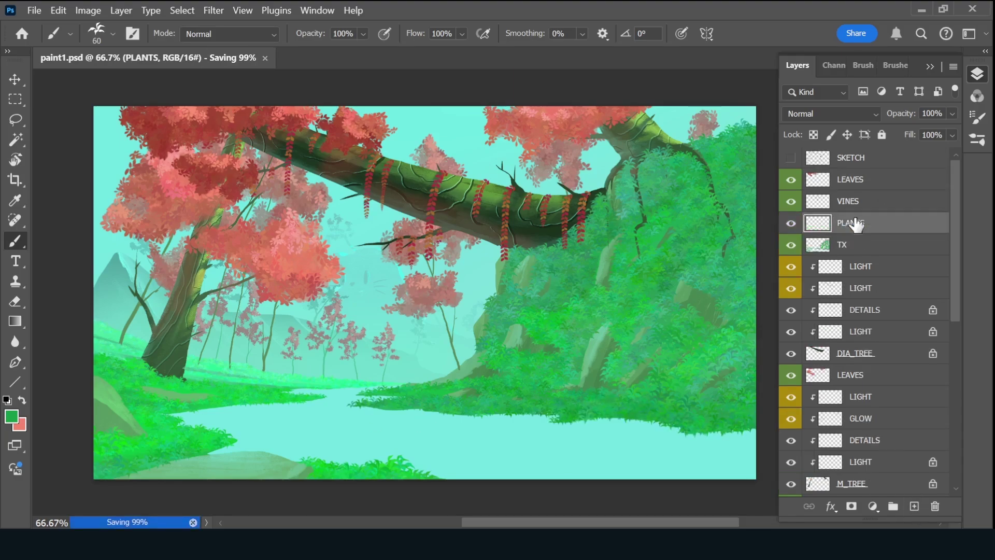
right_click(791, 223)
left_click(824, 288)
left_click(977, 75)
Paint Heart Leaf Plants leaves along the right riverbank, right foliage and below the trunk.
left_click(977, 118)
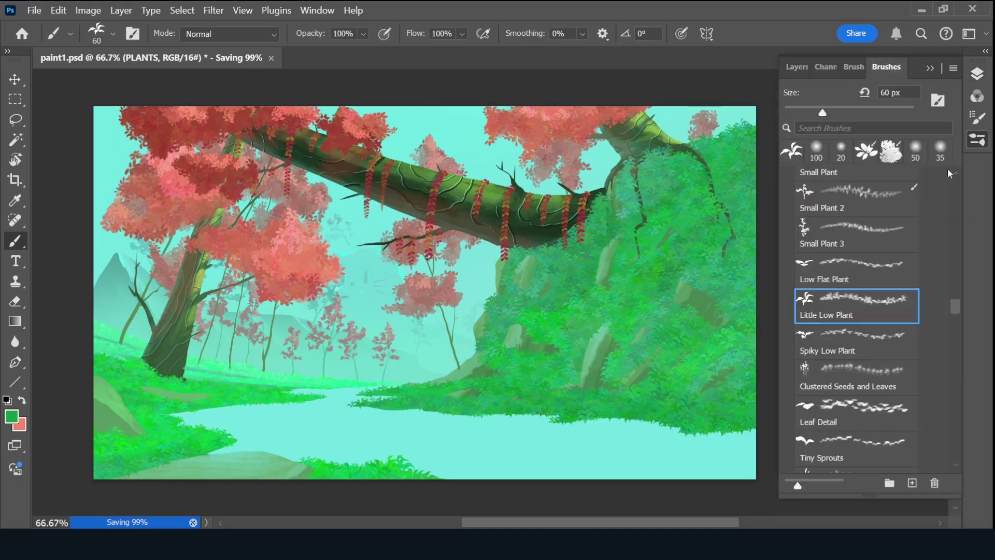
scroll(950, 307, "up", 5)
scroll(951, 304, "down", 5)
scroll(950, 309, "down", 4)
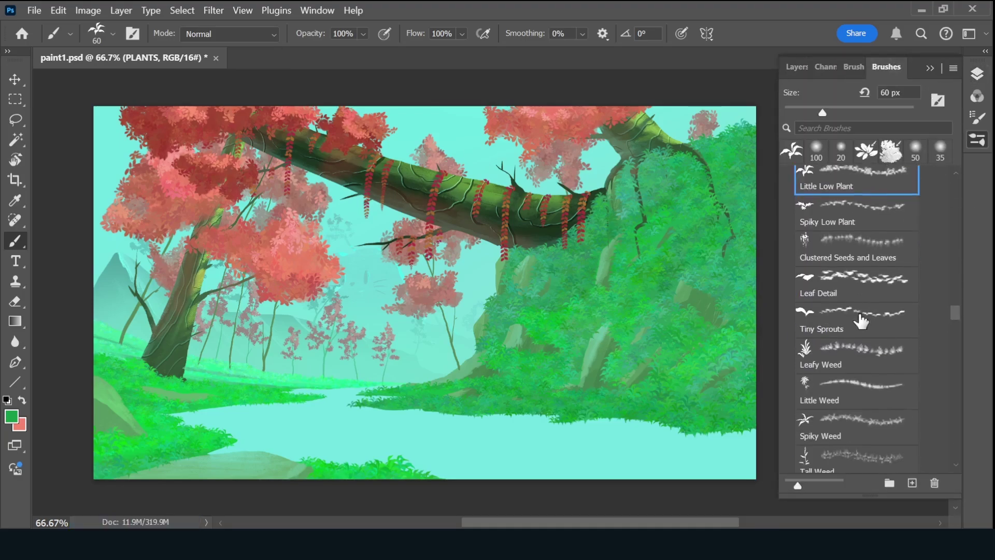
left_click(853, 436)
scroll(950, 320, "down", 5)
left_click(840, 414)
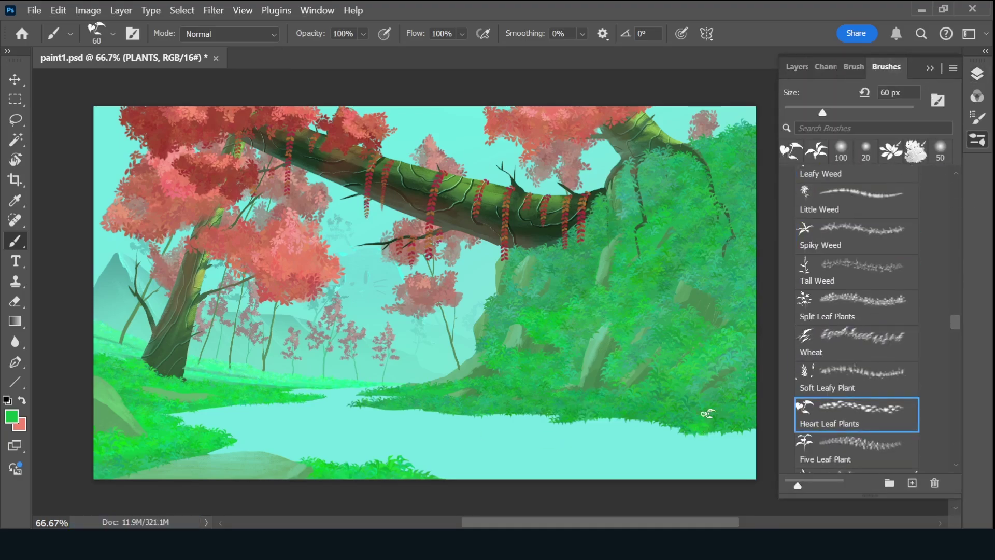
left_click_drag(716, 425, 451, 413)
key("bracketleft")
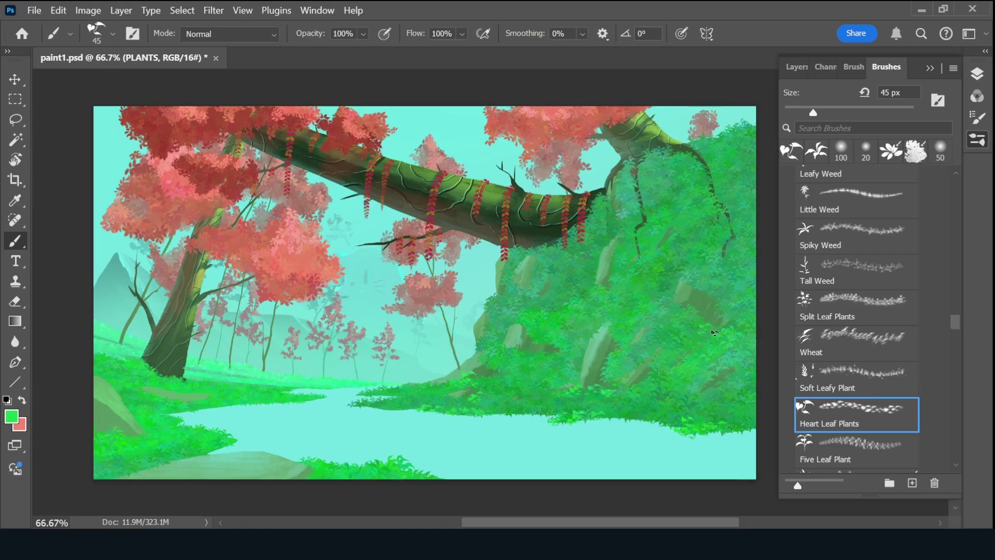
left_click_drag(714, 332, 729, 340)
left_click_drag(570, 241, 528, 243)
Paint teal-green leaves over the foliage mass, then return to bright green.
left_click(11, 416)
left_click(729, 114)
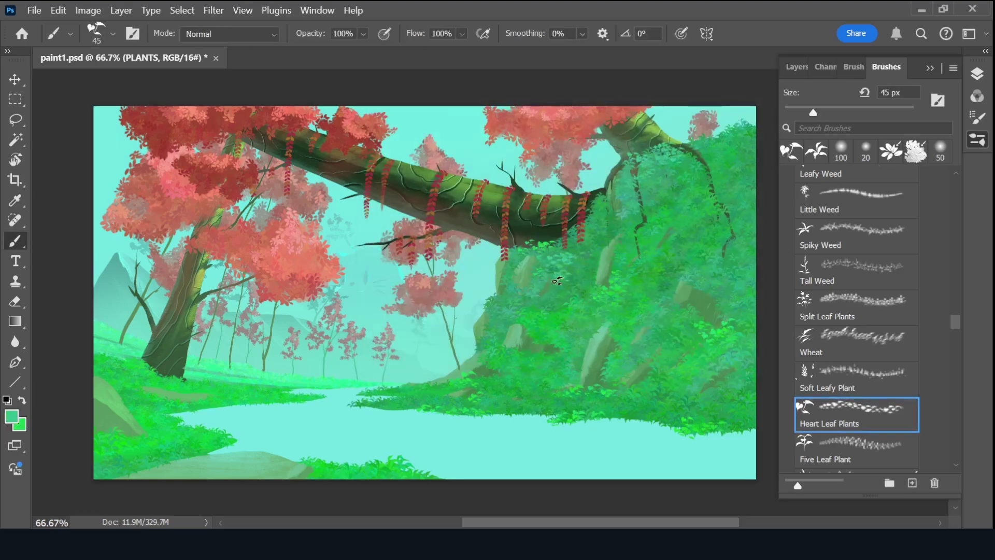
left_click_drag(488, 358, 541, 354)
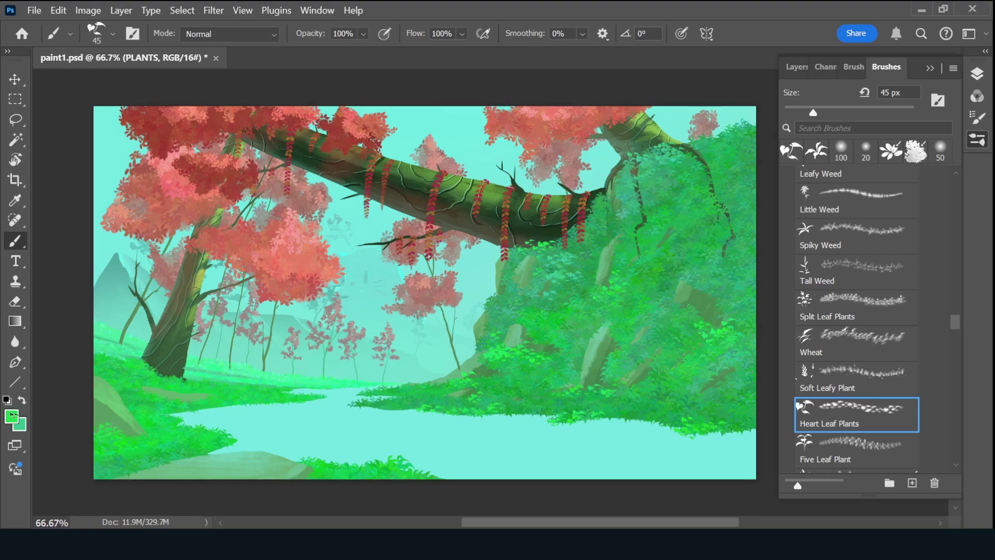
left_click(11, 416)
left_click(704, 116)
key("bracketright")
key("bracketright")
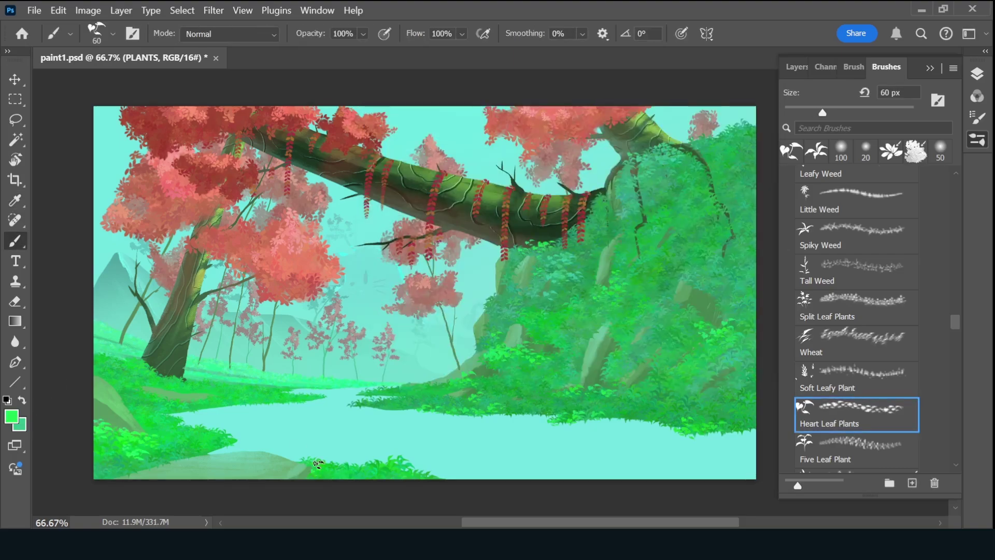
key("bracketleft")
key("bracketleft")
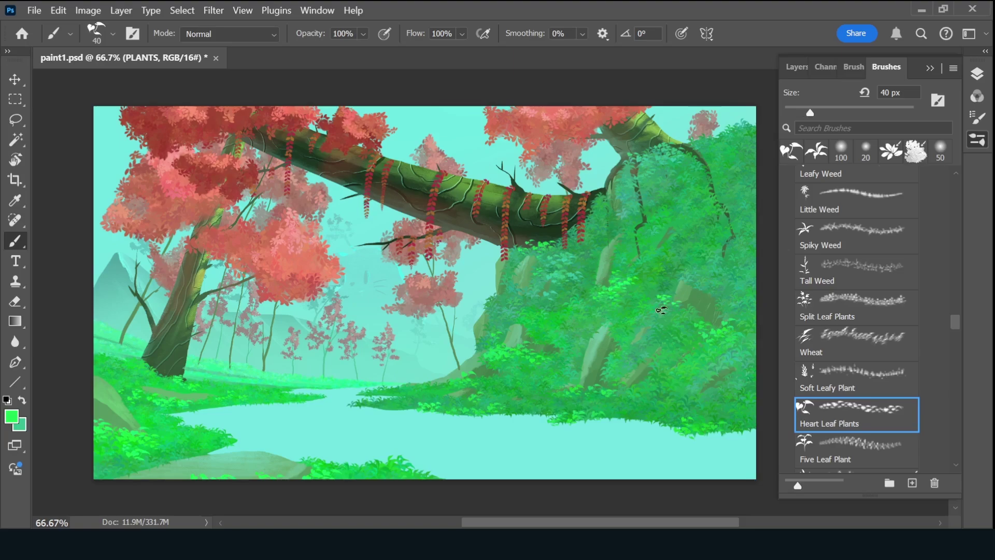
Paint green Wild plant tufts at the left tree's base and add a new layer above PLANTS.
key("x")
left_click(719, 119, "alt")
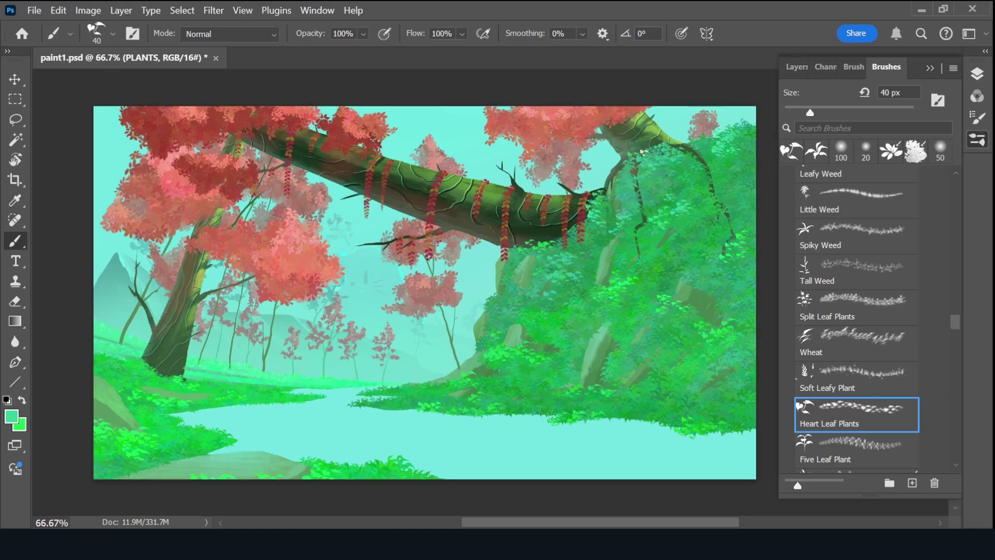
left_click(11, 418)
left_click(702, 116)
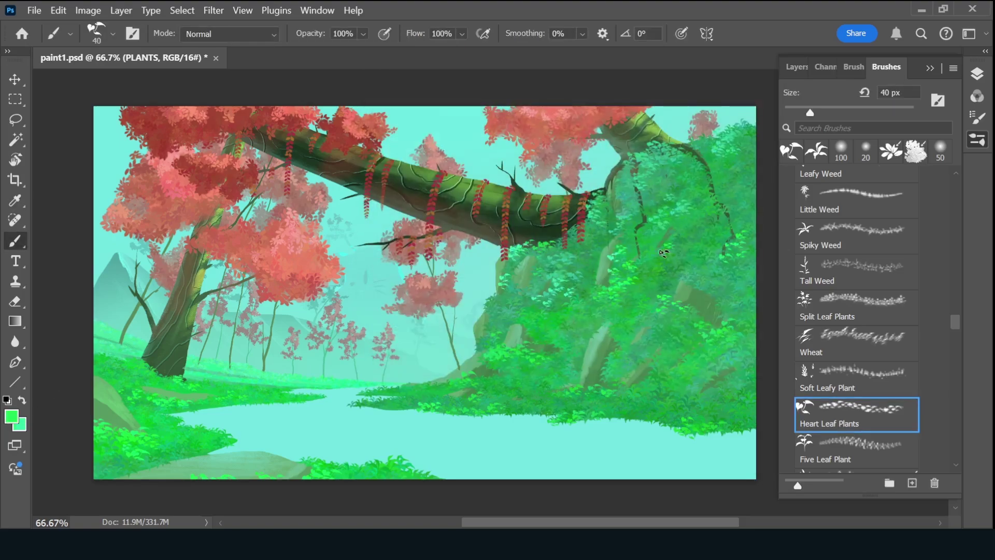
left_click_drag(957, 329, 954, 355)
left_click(840, 369)
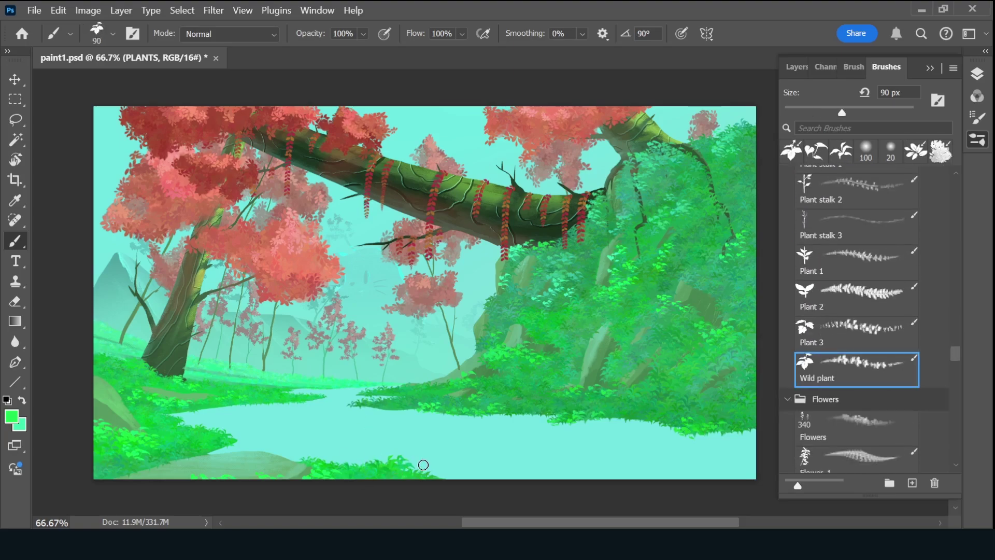
key("bracketright")
key("bracketleft")
key("bracketleft")
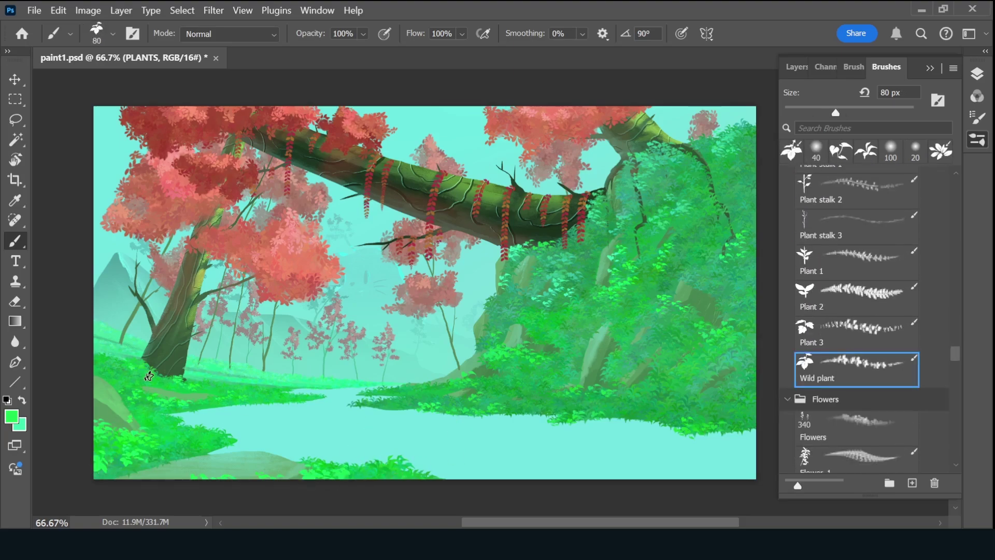
left_click_drag(158, 368, 179, 363)
key("F7")
Rename the new layer to FLOWERS.
key("ctrl+shift+alt+n")
double_click(861, 223)
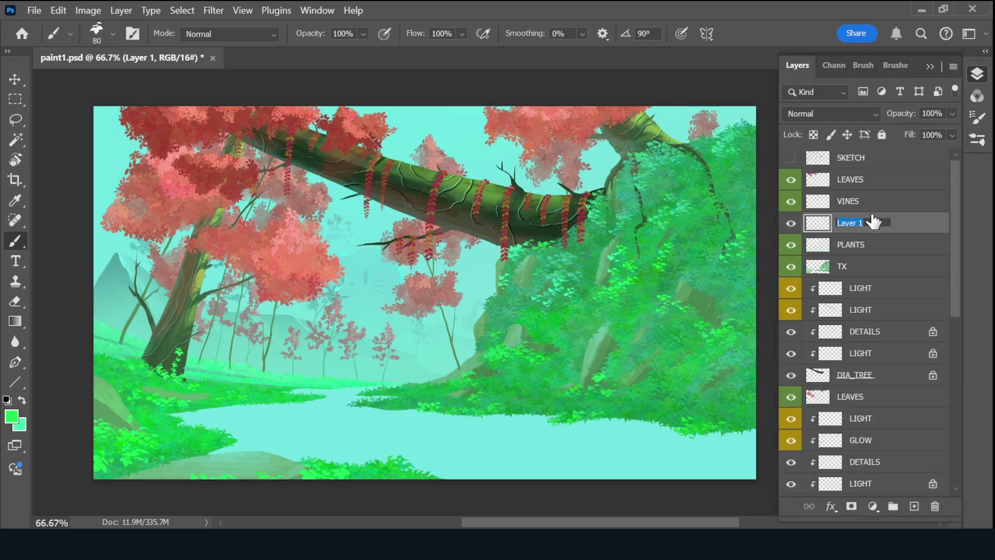
type("FLOWERS")
key("Return")
key("F7")
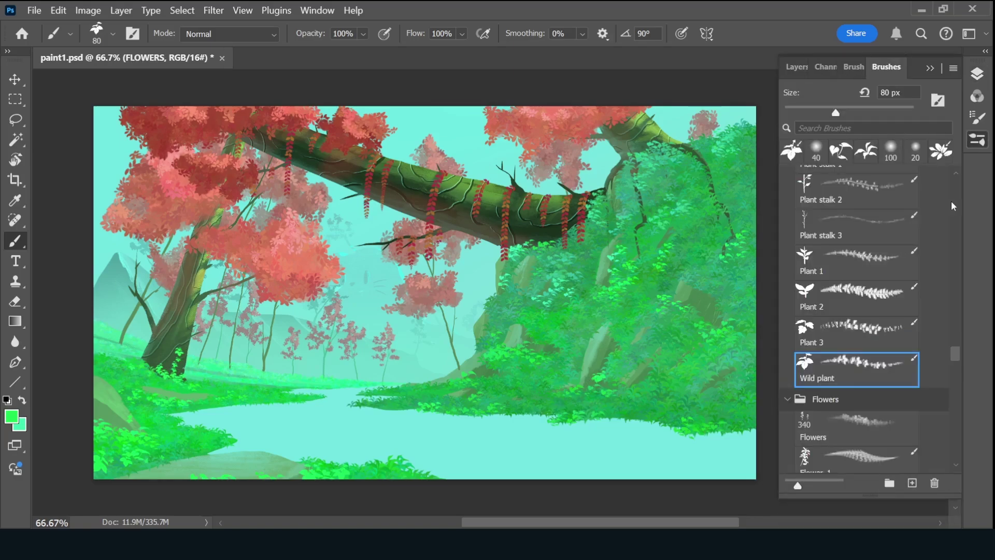
Set hot pink and golden yellow as the paint colours.
scroll(951, 201, "down", 5)
scroll(951, 201, "down", 5)
left_click(12, 416)
left_click(515, 127)
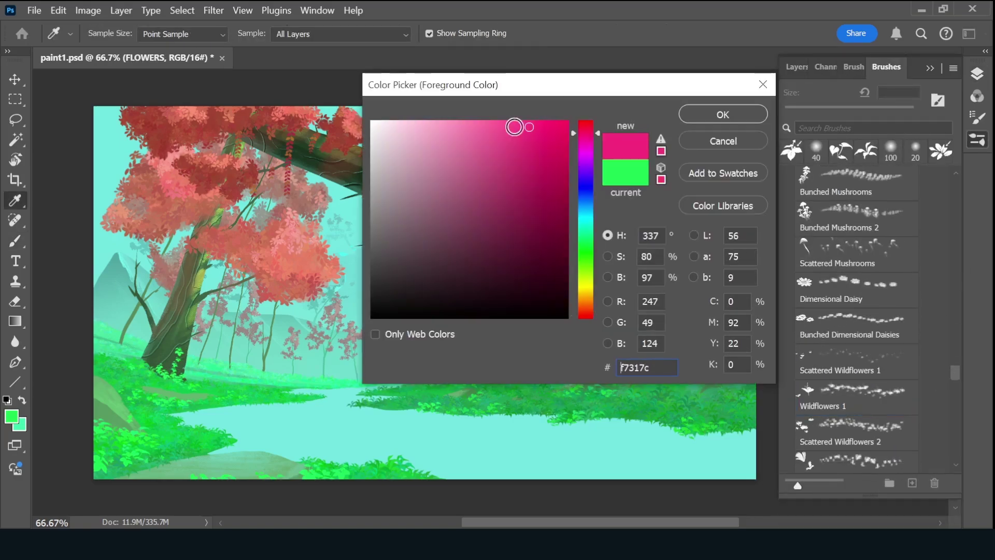
key("Return")
left_click(12, 417)
left_click(508, 131)
left_click(587, 296)
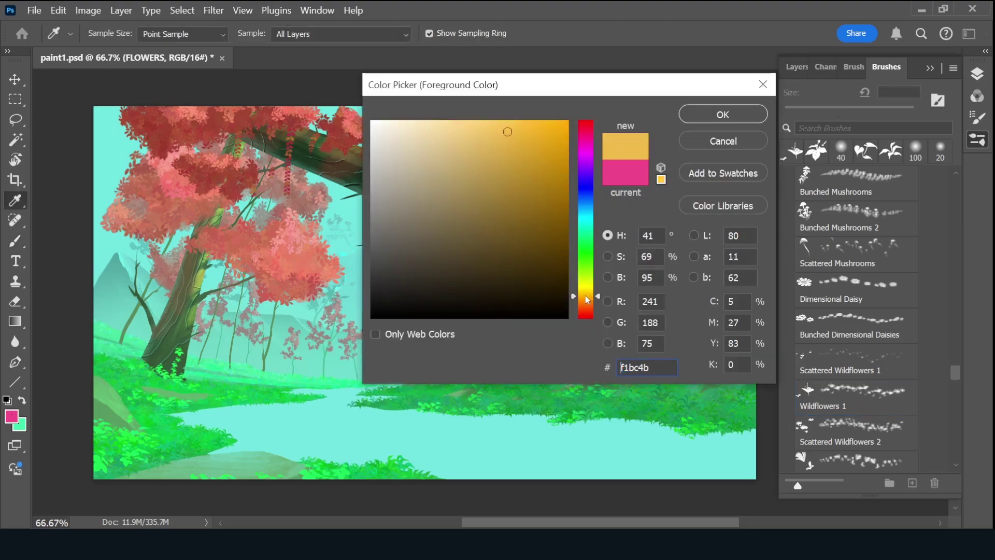
left_click(473, 134)
key("Return")
Try the Wildflowers 1 and Dotted Flowers 2 brushes with a lighter yellow and soft peach.
key("b")
left_click(857, 397)
left_click(126, 461)
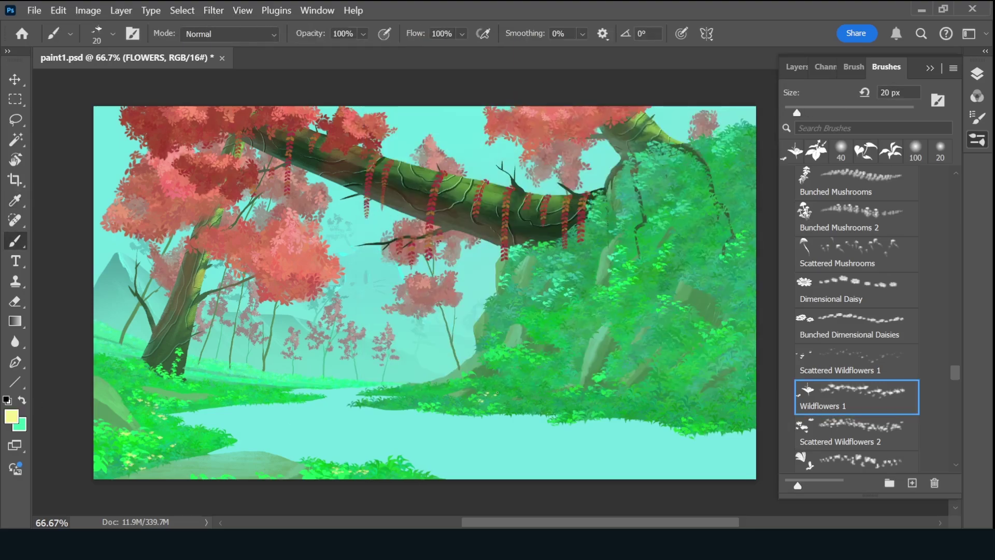
left_click(22, 401)
left_click(12, 417)
key("Return")
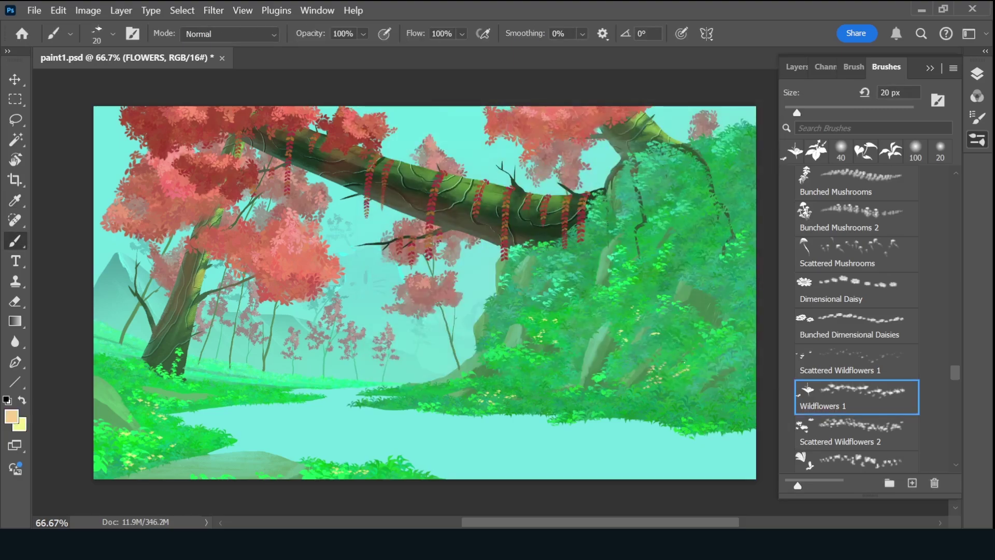
scroll(950, 380, "down", 5)
left_click(861, 423)
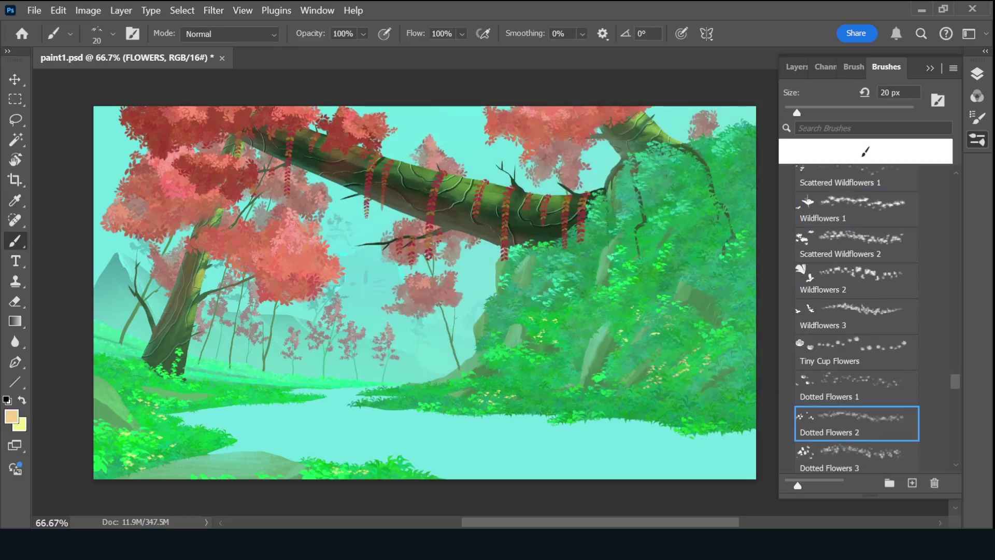
Scatter yellow wildflowers on the lower-left grass with the Wild_Flower_Flat brush.
scroll(942, 401, "up", 5)
scroll(948, 345, "up", 5)
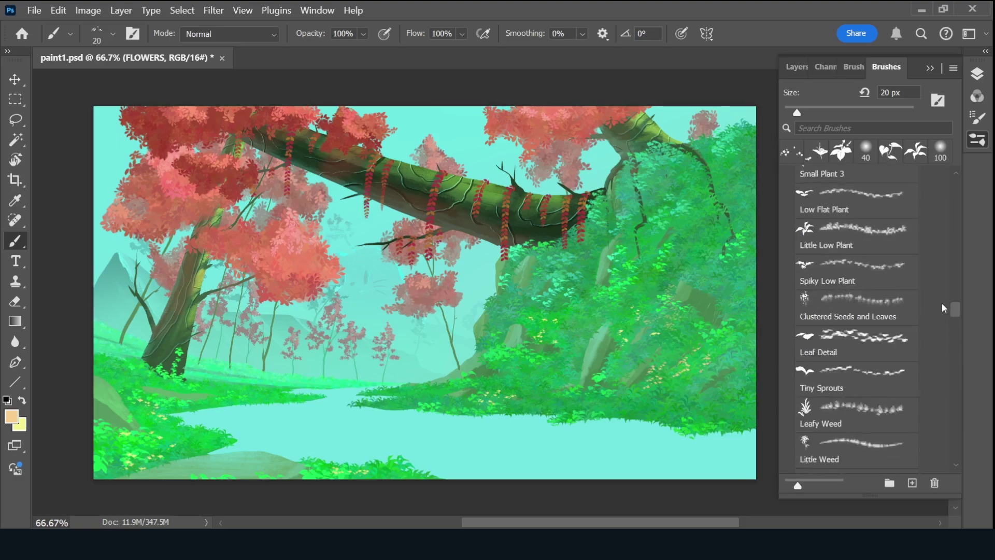
scroll(941, 303, "up", 5)
left_click(856, 322)
key("bracketright")
key("bracketright")
key("bracketright")
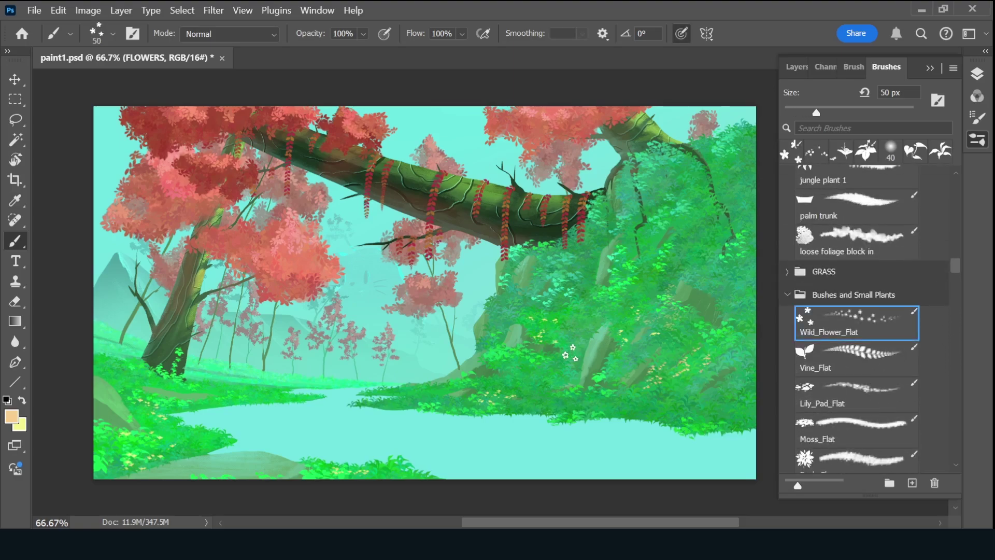
key("bracketleft")
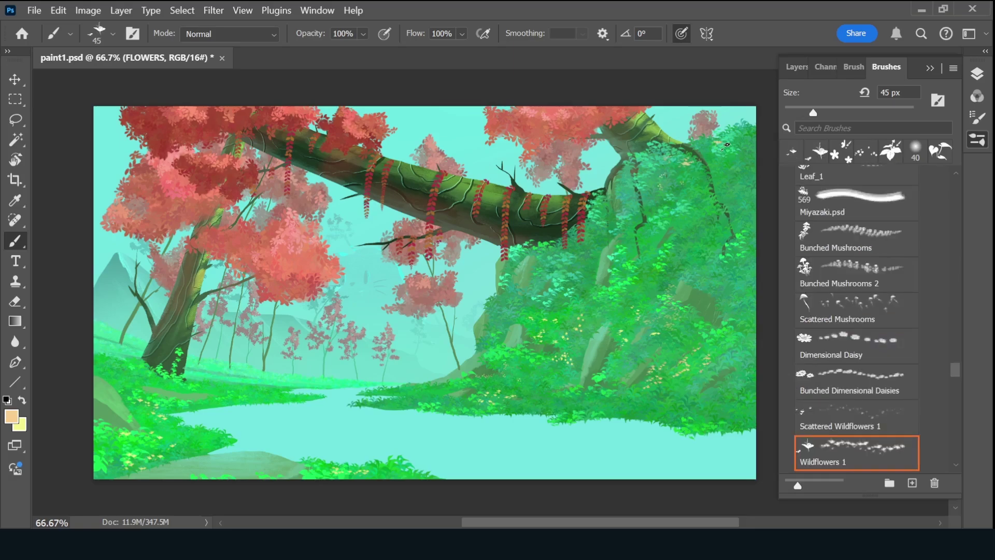
mouse_move(138, 369)
left_mouse_down()
mouse_move(162, 389)
mouse_move(254, 390)
left_mouse_up()
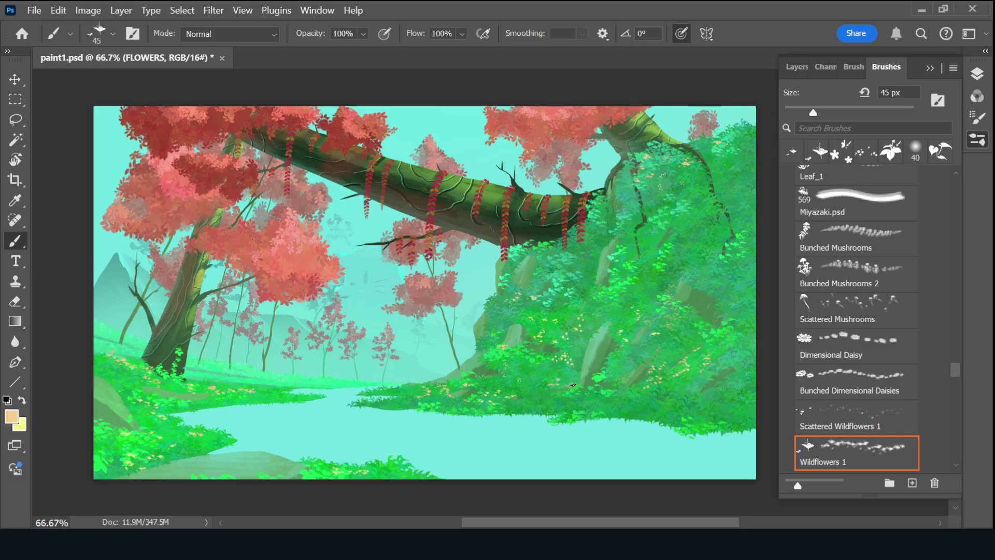
Dot small yellow flowers up the left tree trunk.
key("bracketleft")
key("bracketleft")
key("bracketleft")
key("x")
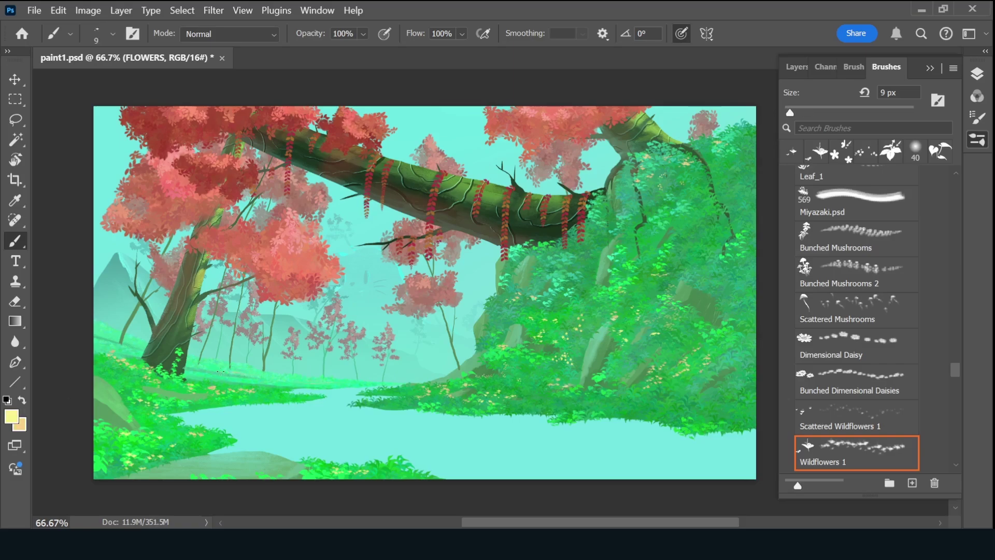
key("bracketright")
key("bracketright")
key("bracketright")
left_click_drag(174, 339, 179, 310)
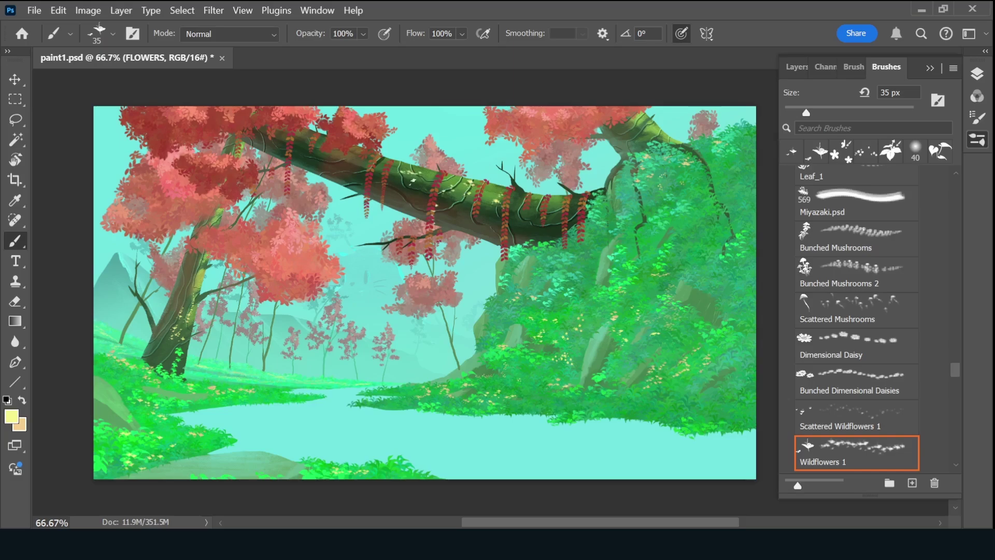
Scatter pink flowers over the green foliage.
key("x")
left_click(11, 416)
left_click(290, 243)
key("Return")
key("bracketright")
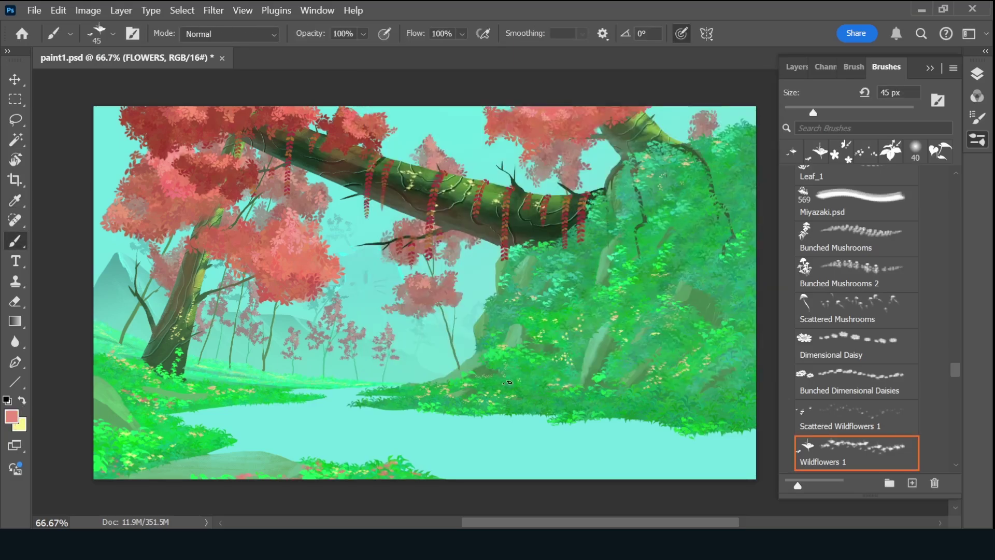
left_click_drag(599, 294, 583, 269)
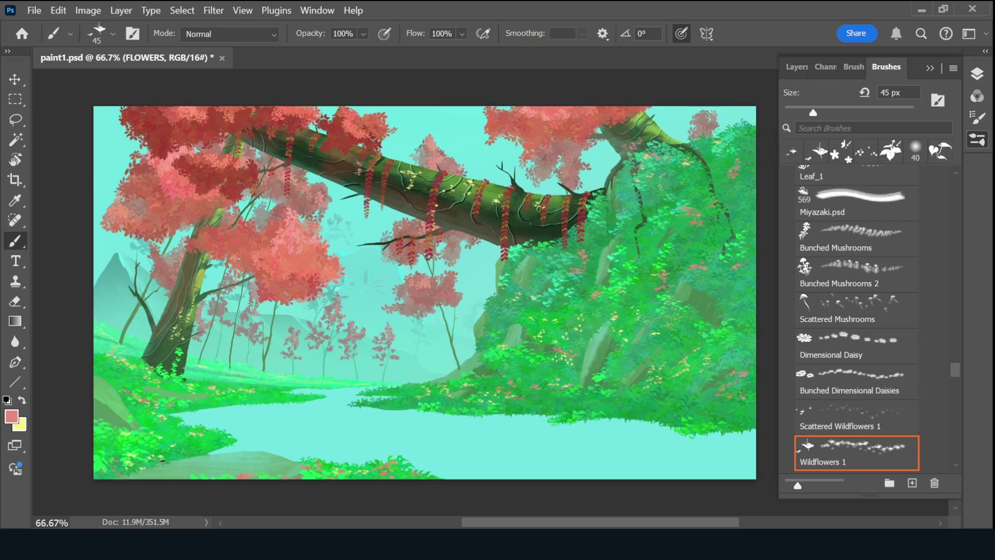
Add a new layer for the foreground rock just below SKETCH.
left_click(797, 66)
left_click_drag(850, 222, 851, 179)
double_click(851, 179)
Name the layer F_ROCK and fill a lassoed rock shape on the left edge with sampled green.
type("F_ROCK")
key("Return")
key("l")
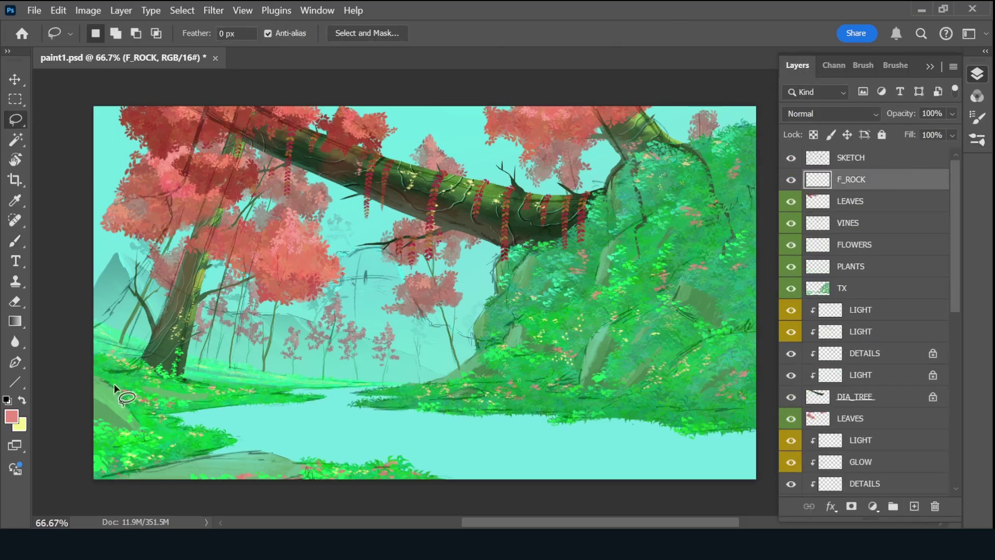
left_click_drag(103, 332, 61, 328)
key("b")
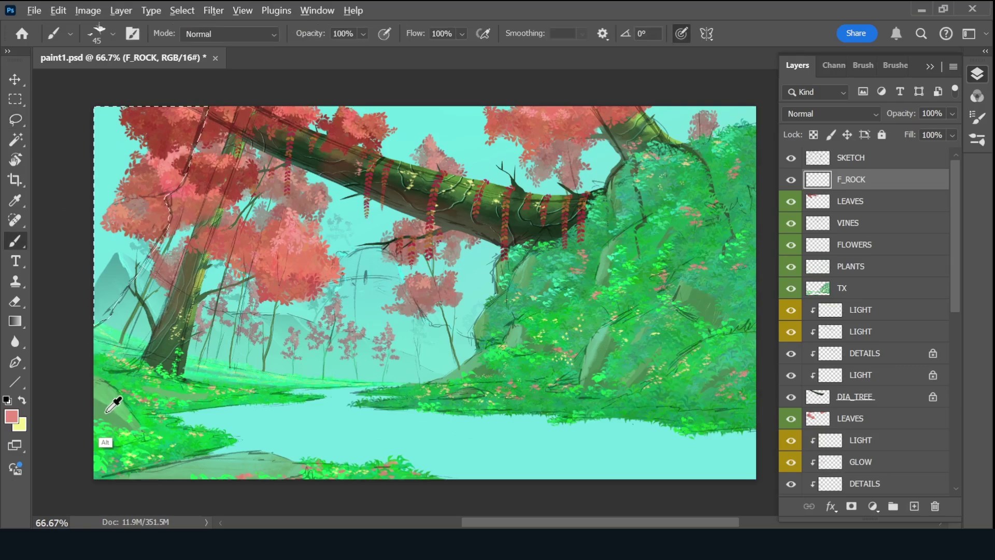
left_click(111, 406, "alt")
key("alt+BackSpace")
key("ctrl+d")
Choose a large cloud brush, hide the SKETCH layer and pick a darker green.
left_click(887, 67)
mouse_move(954, 235)
left_mouse_down()
mouse_move(950, 284)
mouse_move(950, 227)
left_mouse_up()
left_click(860, 334)
left_click(797, 67)
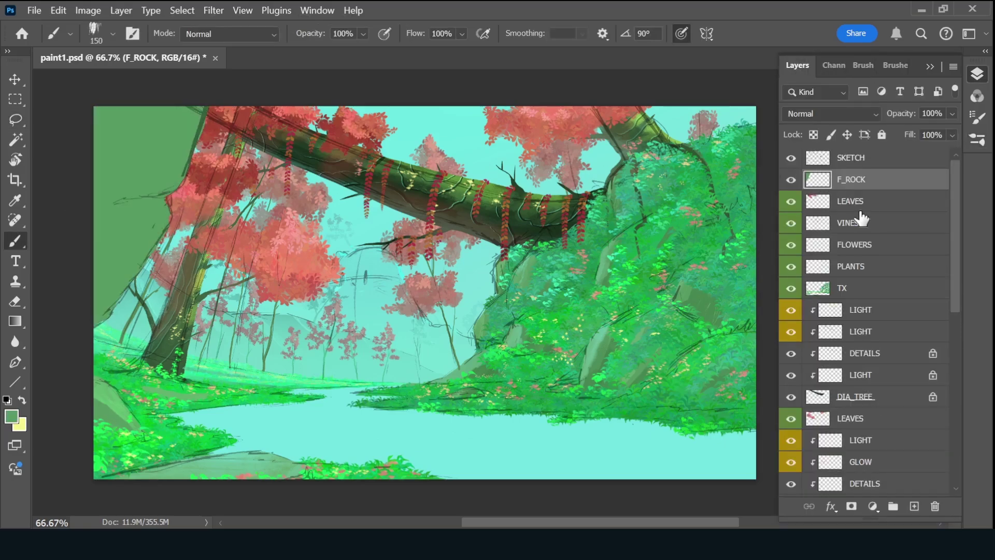
left_click(791, 158)
left_click(12, 416)
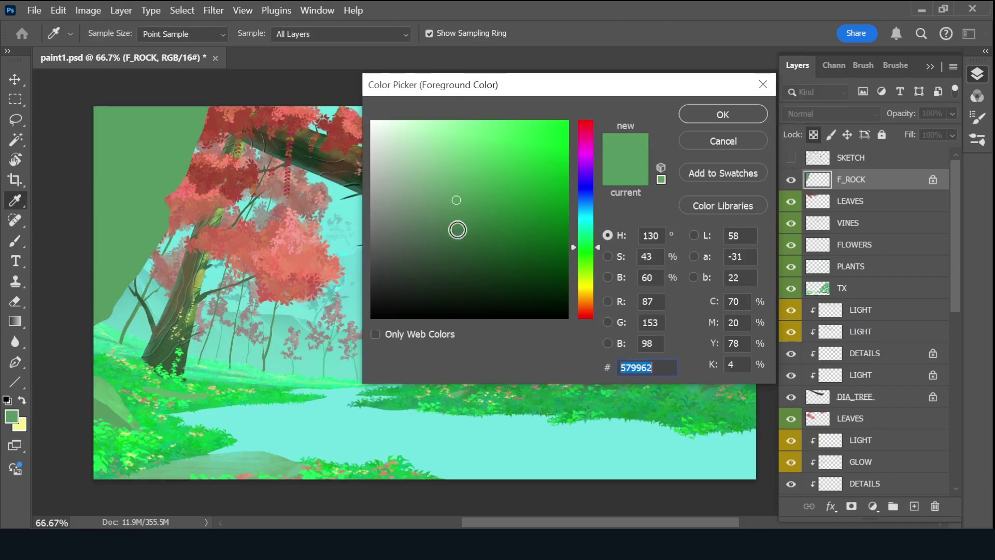
left_click(457, 230)
Add a layer named LIGHT clipped to F_ROCK.
key("Return")
key("ctrl+shift+alt+n")
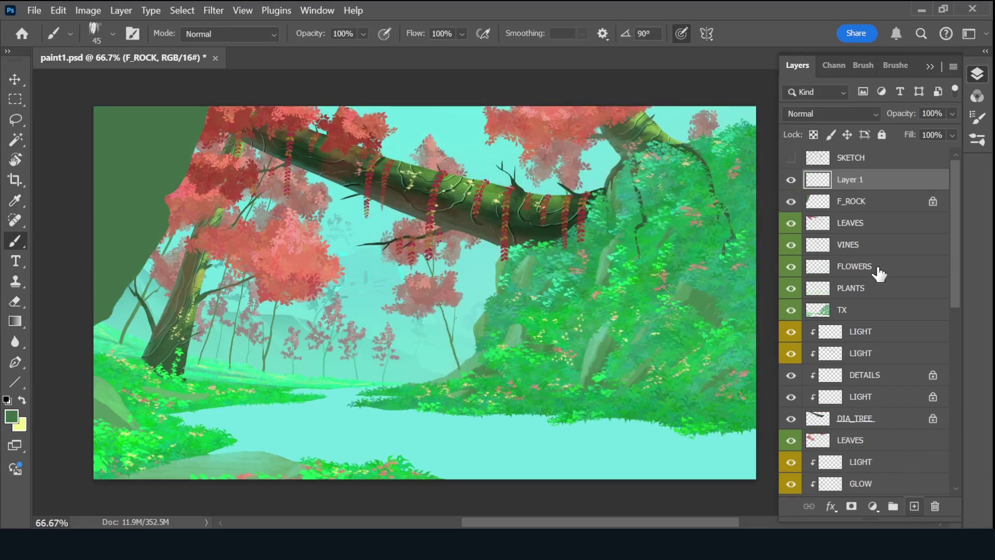
double_click(850, 180)
type("LIGHT")
key("Return")
key("ctrl+alt+g")
Paint light green planes on the left rock and darker green along its top.
left_click(12, 417)
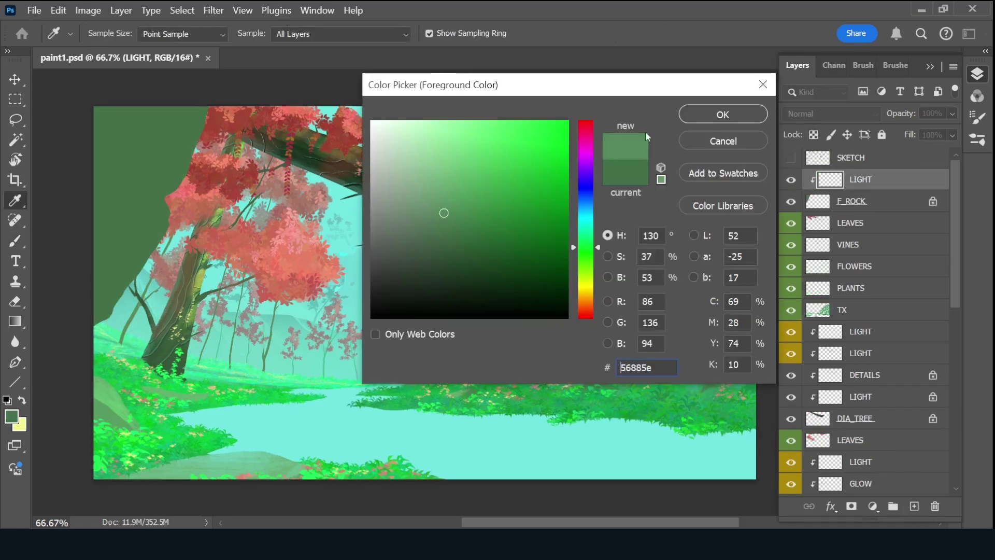
key("Return")
mouse_move(171, 176)
left_mouse_down()
mouse_move(199, 117)
mouse_move(178, 173)
mouse_move(186, 149)
left_mouse_up()
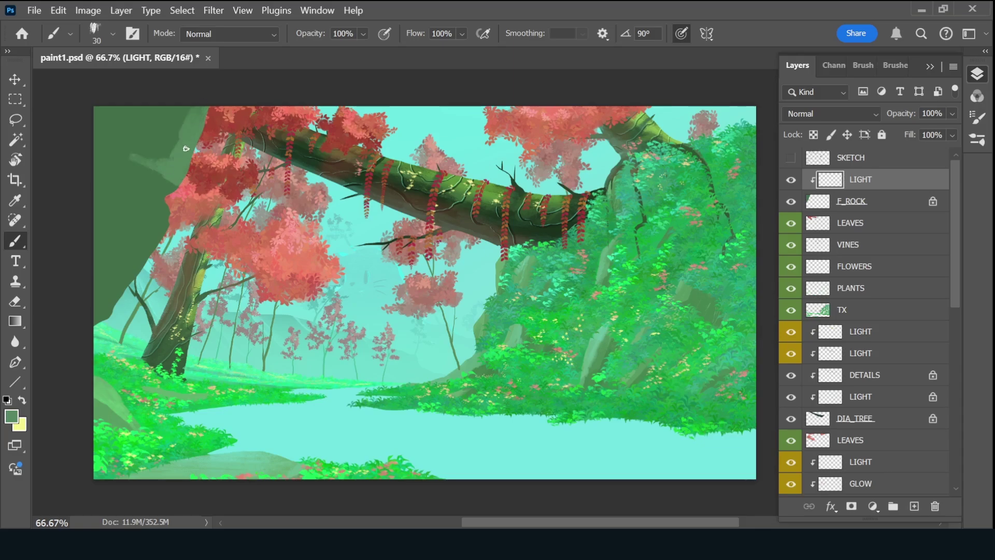
mouse_move(155, 202)
left_mouse_down()
mouse_move(165, 239)
mouse_move(151, 274)
mouse_move(138, 238)
left_mouse_up()
left_click_drag(114, 156, 173, 130)
key("]")
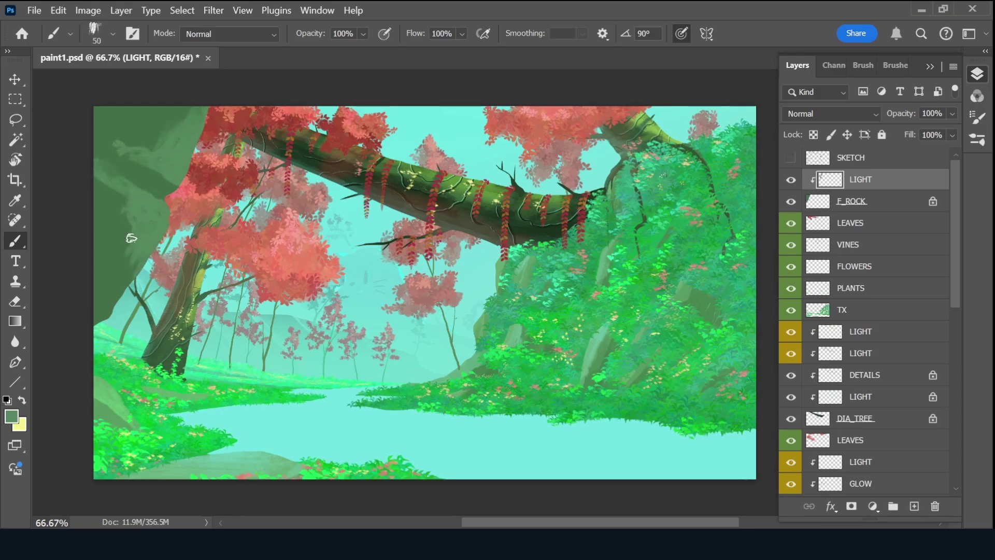
key("[")
key("[")
key("[")
left_click(156, 151, "alt")
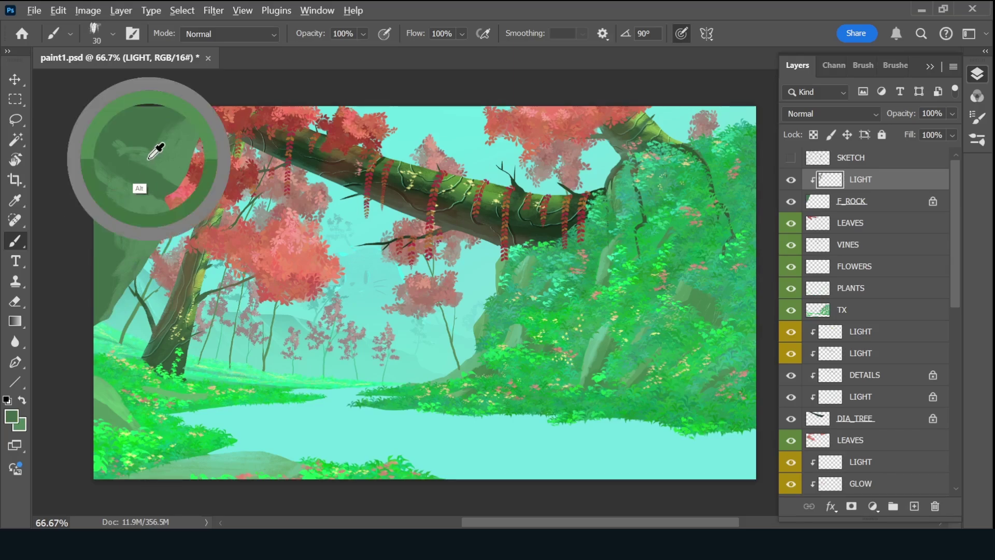
key("]")
key("]")
key("]")
left_click_drag(104, 135, 154, 122)
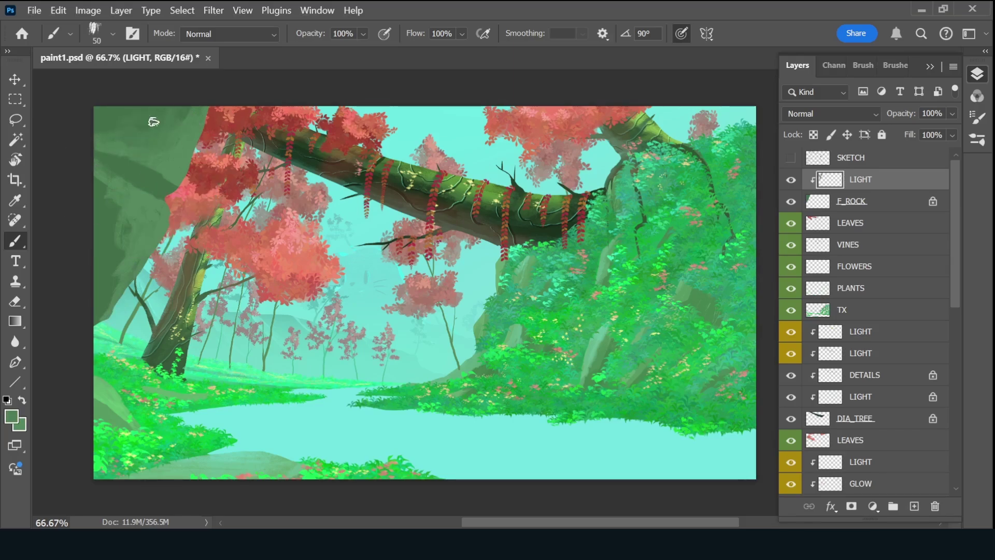
Smooth the rock surface with greens sampled from the rock.
left_click(172, 136, "alt")
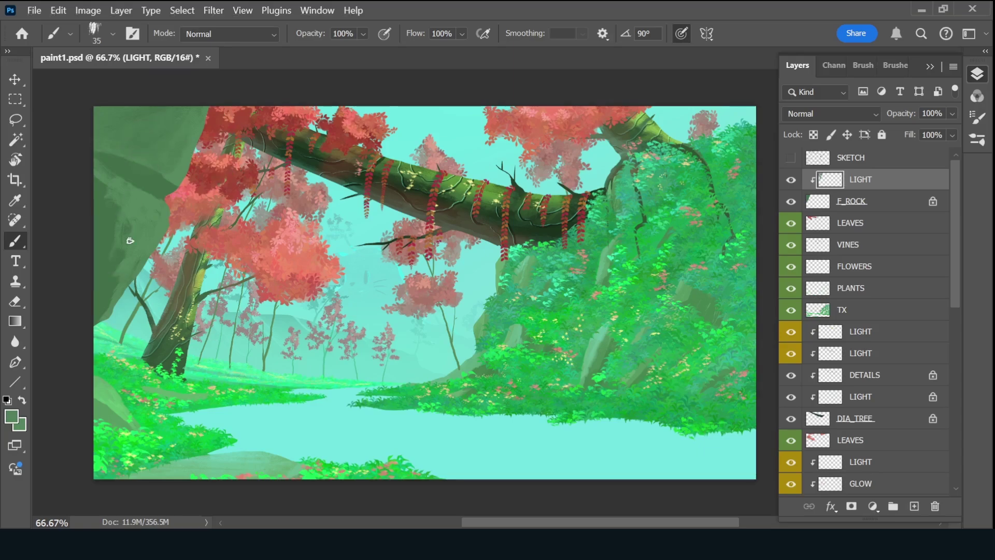
left_click_drag(130, 238, 111, 211)
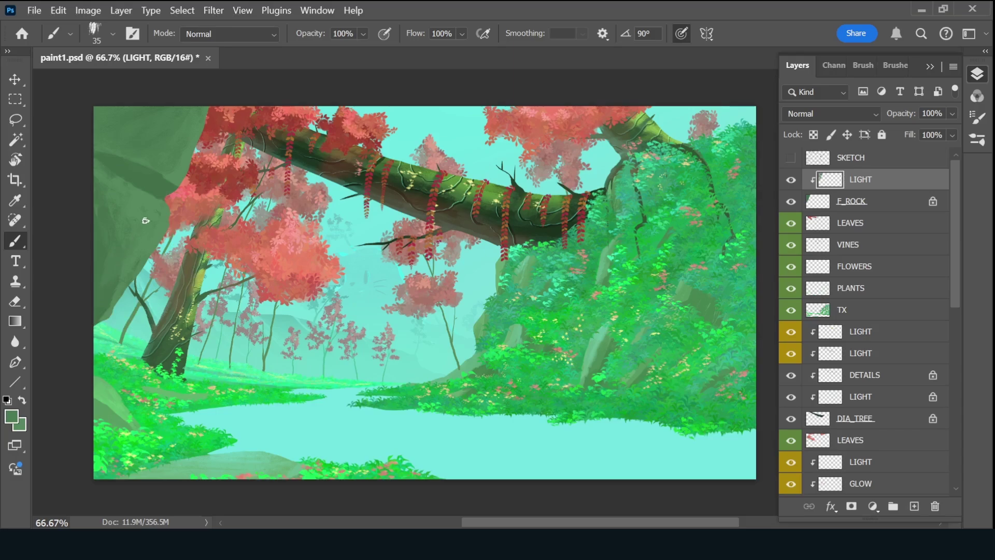
left_click(111, 289, "alt")
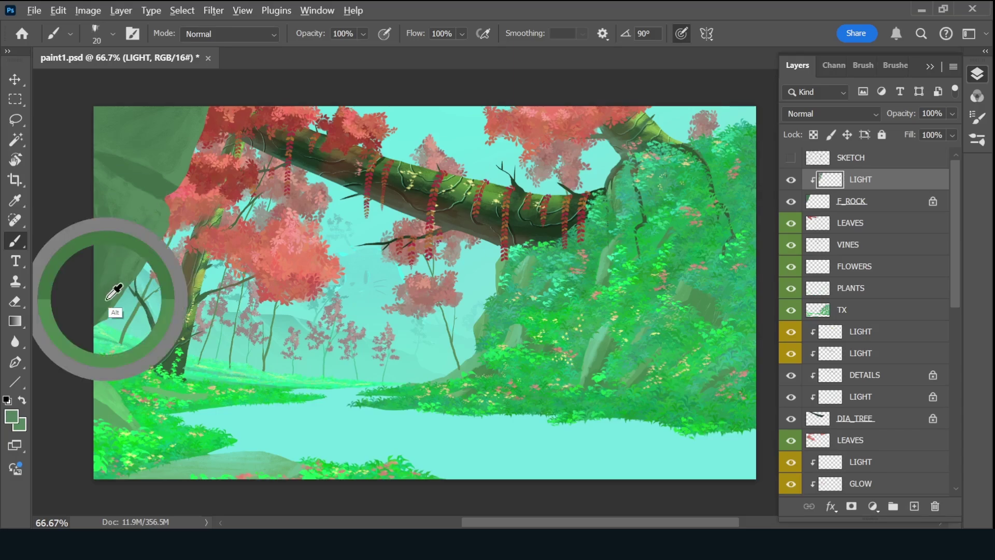
key("bracketleft")
key("bracketleft")
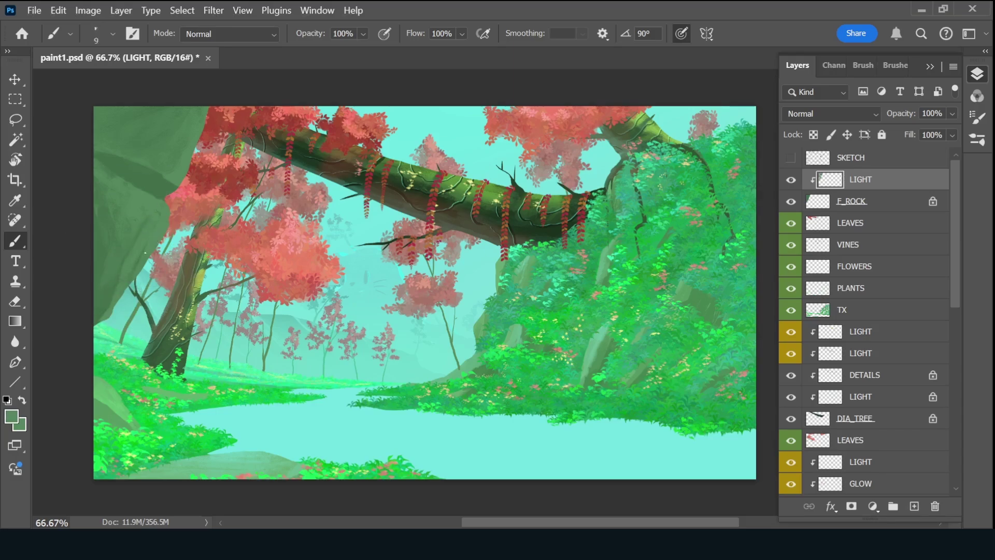
left_click(178, 171, "alt")
key("bracketright")
key("bracketright")
key("bracketleft")
key("bracketright")
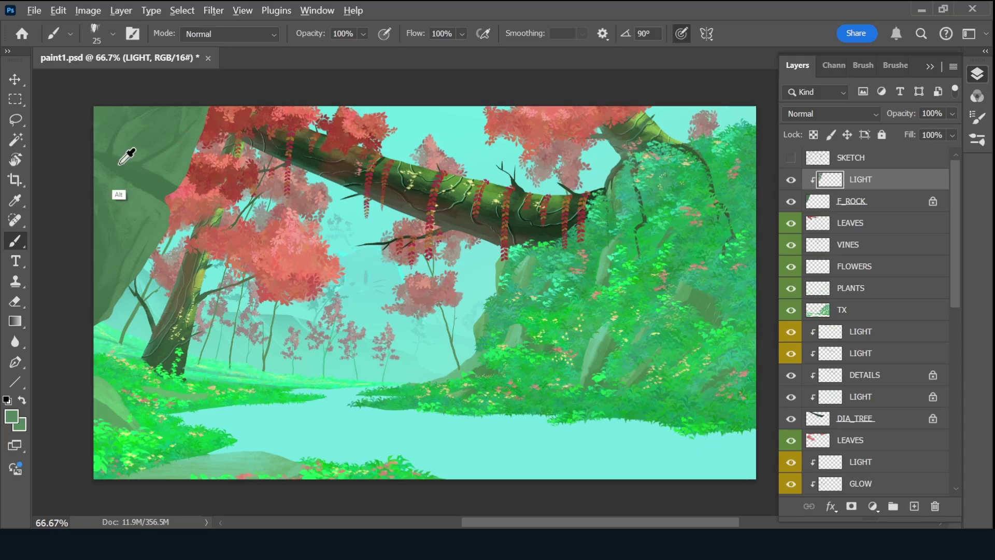
Refine the rock's shading with another sampled and adjusted green.
left_click(105, 141, "alt")
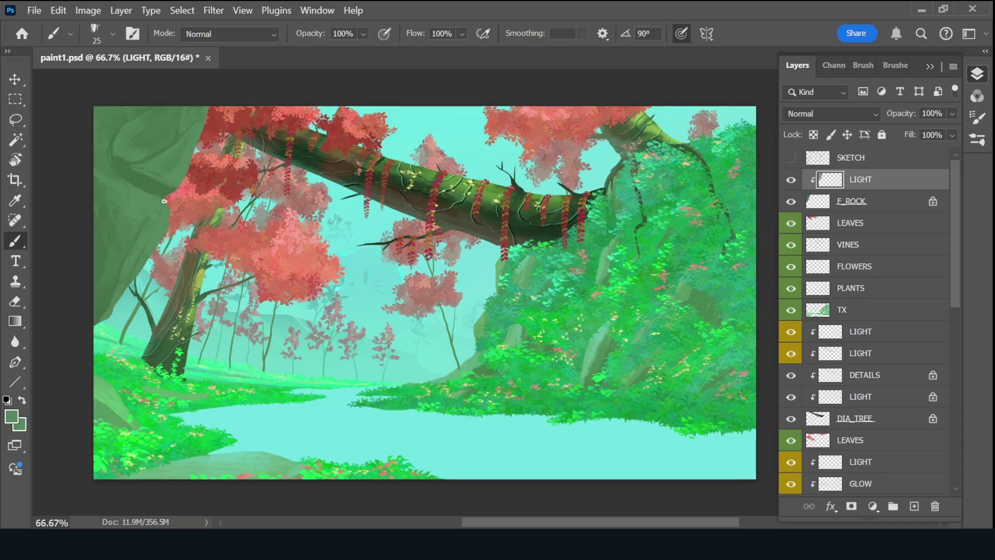
key("bracketright")
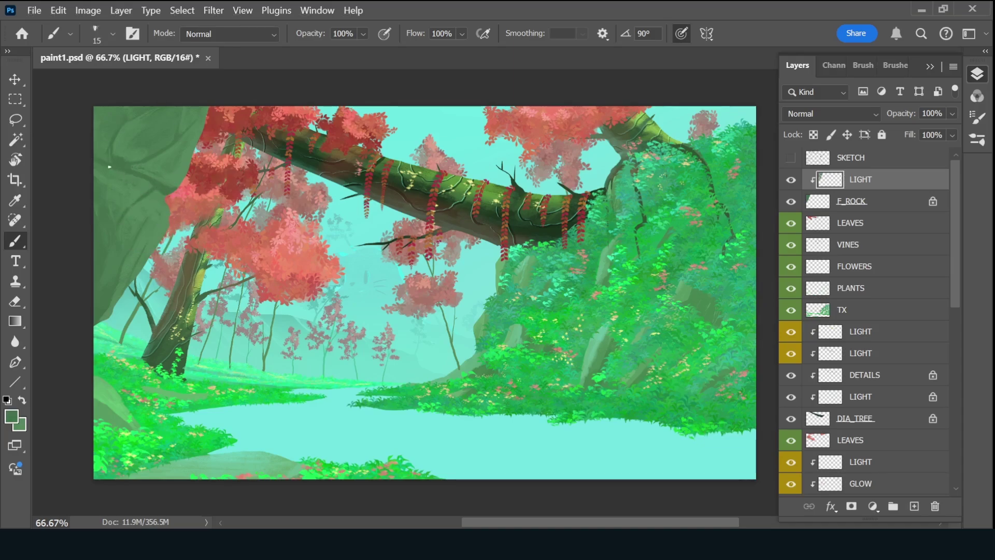
key("bracketleft")
key("bracketleft")
key("bracketleft")
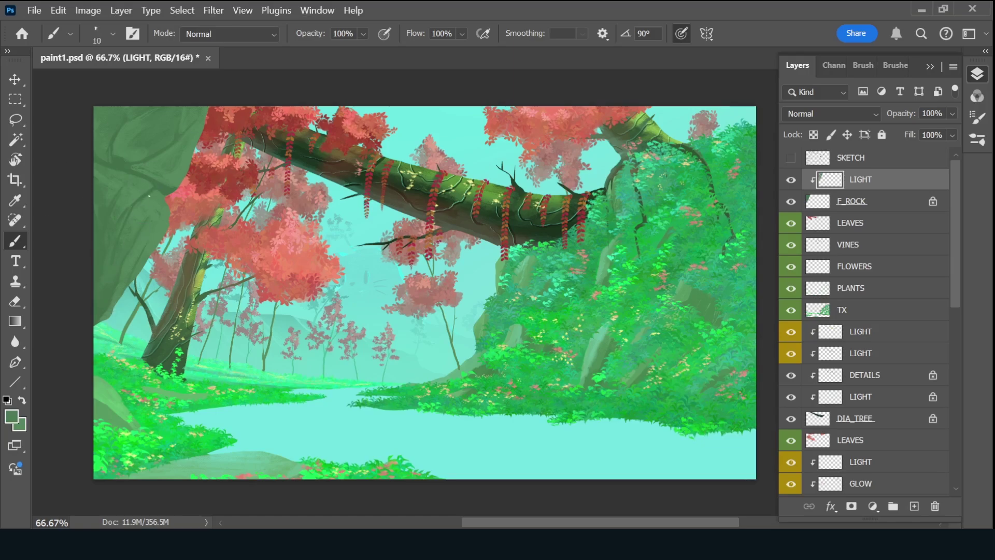
key("F6")
key("Return")
key("bracketright")
key("bracketright")
key("bracketright")
key("bracketleft")
key("bracketleft")
key("bracketleft")
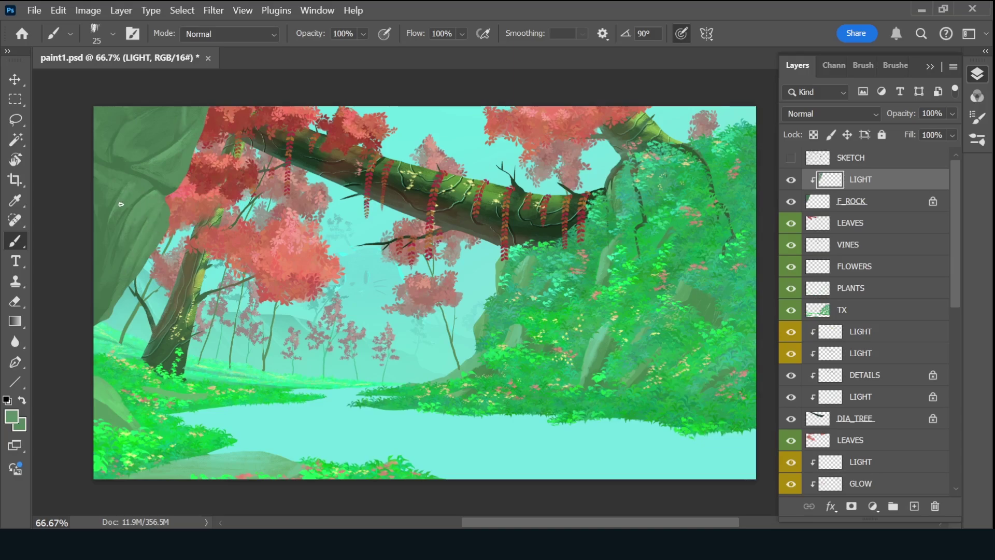
key("bracketleft")
key("bracketleft")
Create a layer named SH above LIGHT and tag it purple.
key("ctrl+shift+alt+n")
type("SH")
key("Return")
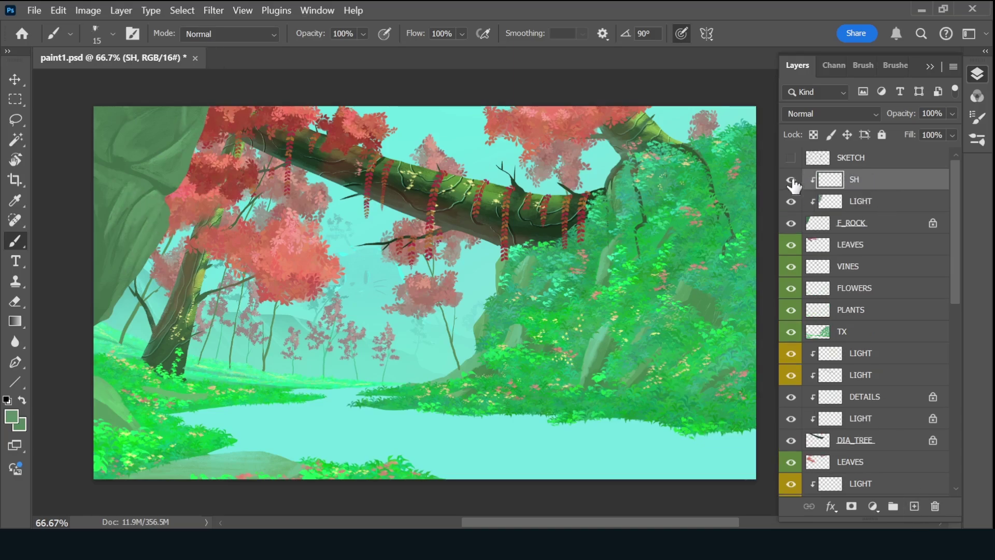
right_click(791, 179)
left_click(826, 361)
Fill SH with brown, set it to Multiply at 47% opacity.
left_click(12, 417)
left_click(710, 114)
key("b")
key("alt+BackSpace")
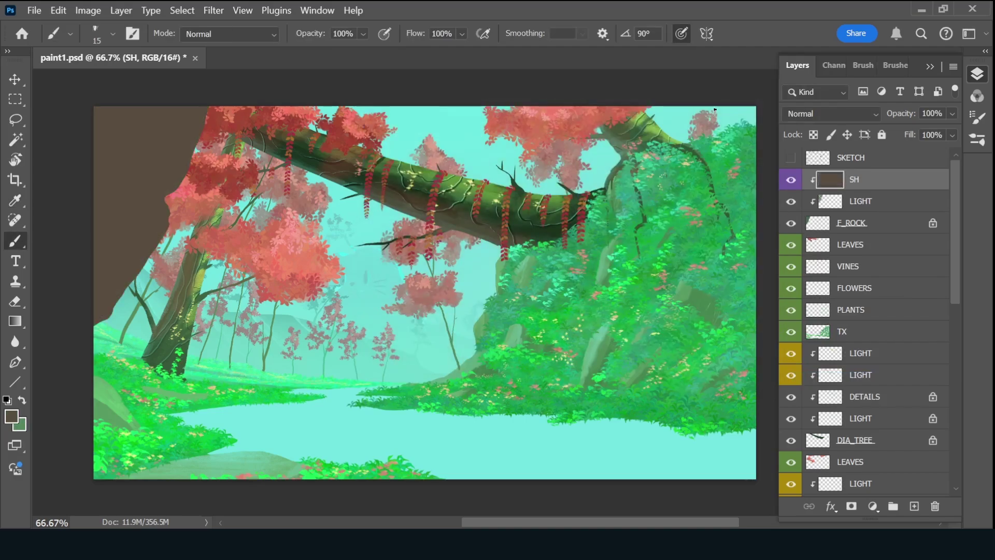
left_click(831, 113)
left_click(816, 132)
left_click_drag(952, 113, 903, 133)
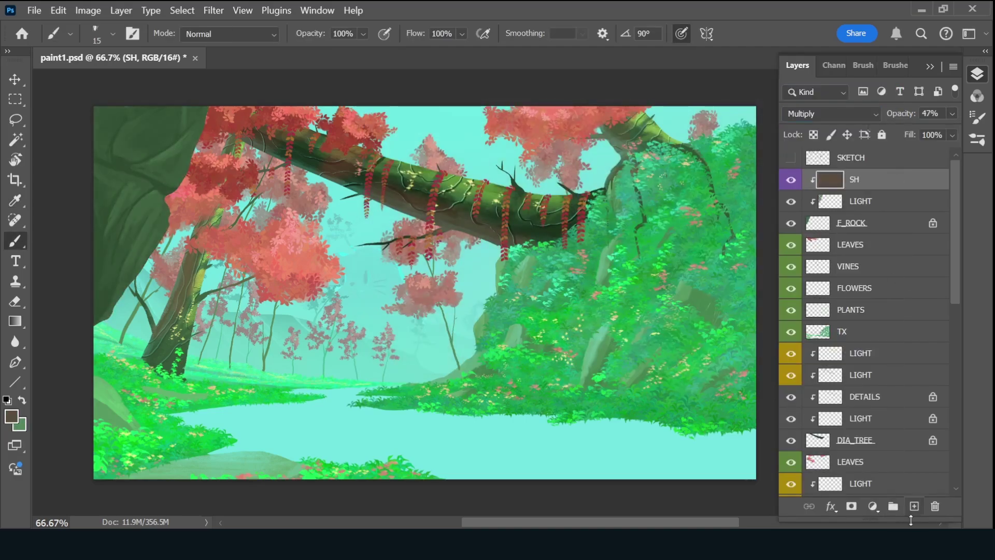
Add a new layer named VINES above the shadow layer.
left_click(914, 506)
double_click(861, 196)
type("VINES")
key("Return")
left_click(896, 65)
Choose the Vine_Flat brush and sample the vines' red from the canvas.
left_click_drag(956, 230, 956, 267)
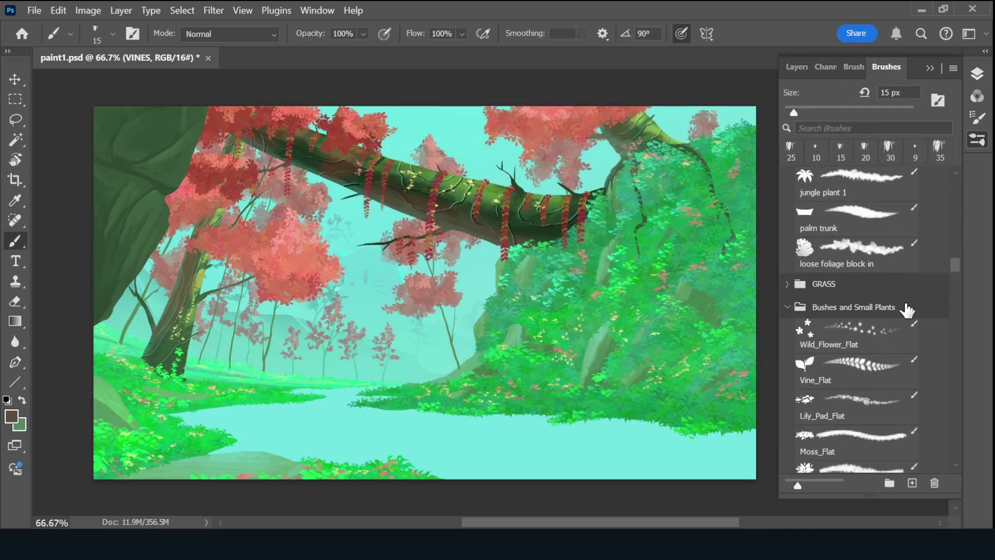
left_click(855, 373)
key("x")
left_click(11, 416)
left_click(267, 237)
key("Return")
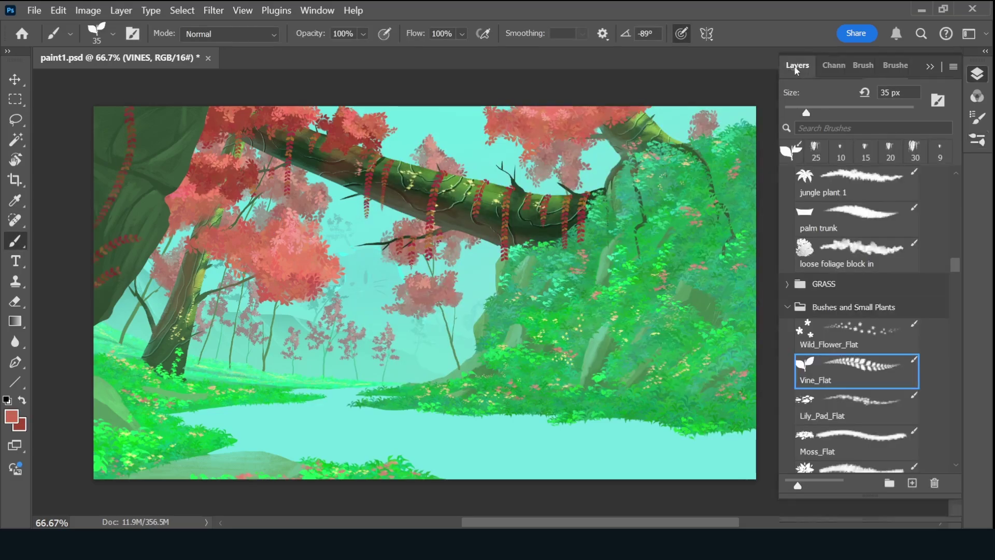
Move VINES above SH, then duplicate SH and clip the copy to VINES.
key("F7")
left_click_drag(901, 204, 881, 182)
left_click(881, 223)
key("ctrl+j")
key("ctrl+alt+g")
left_click(860, 201)
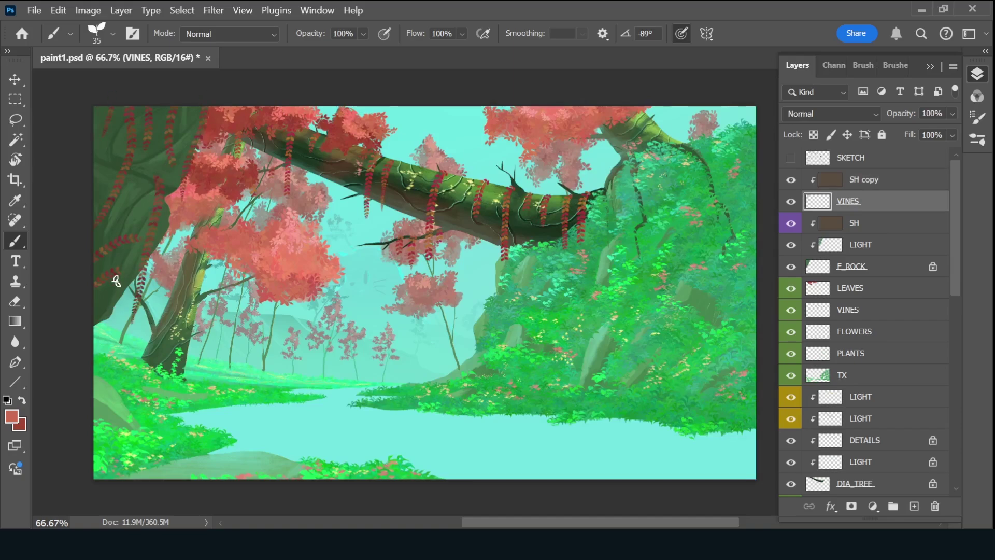
Paint a red vine down the left side, trim the trunk, save, and add a layer above WATER.
left_click_drag(116, 281, 148, 113)
left_click_drag(106, 263, 115, 365)
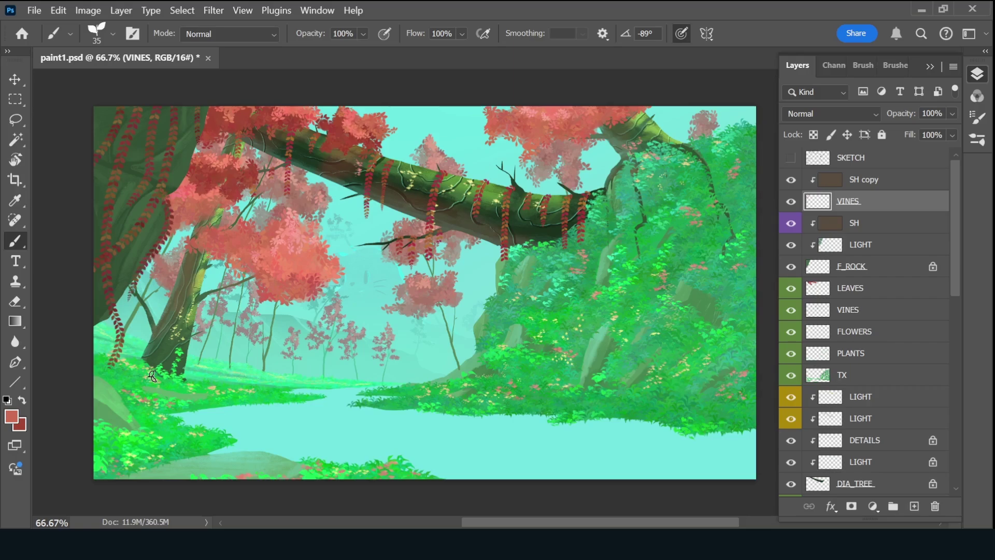
key("ctrl+s")
left_click(914, 506)
mouse_move(889, 211)
left_mouse_down()
mouse_move(894, 407)
mouse_move(881, 438)
left_mouse_up()
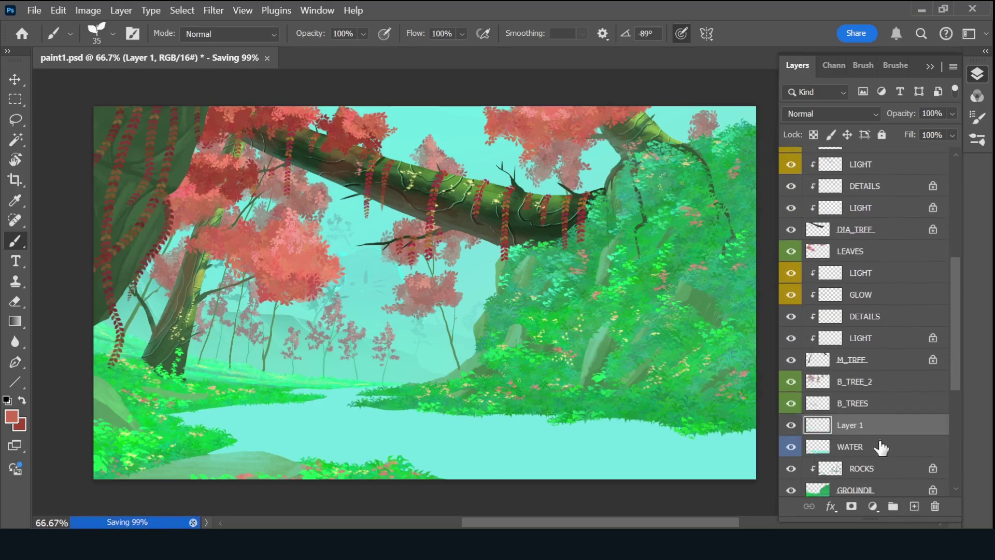
On the WATER layer, paint a light cyan streak with a smaller brush.
left_click(881, 447)
left_click(896, 66)
left_click(916, 150)
left_click(11, 417)
left_click(373, 393)
key("Escape")
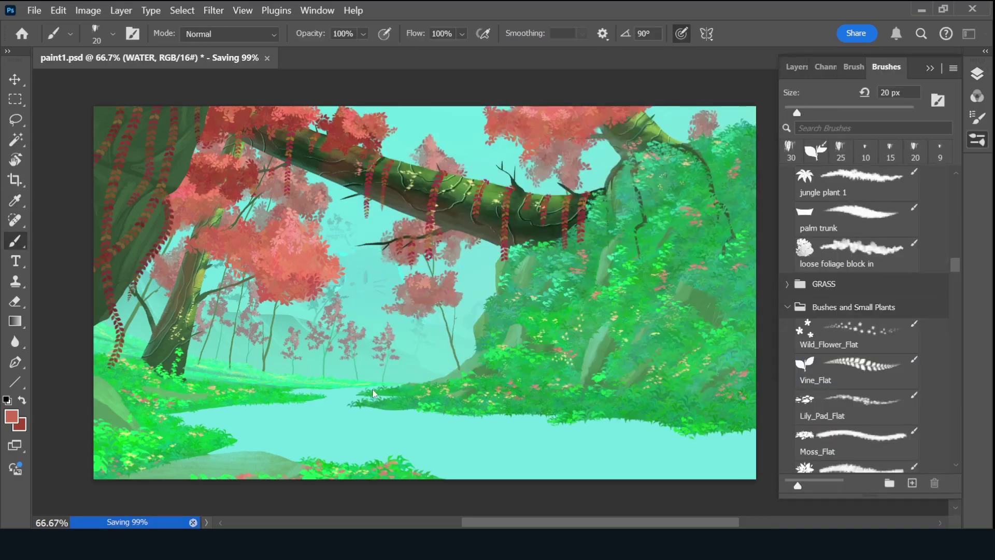
left_click(389, 384, "alt")
left_click_drag(353, 401, 291, 405)
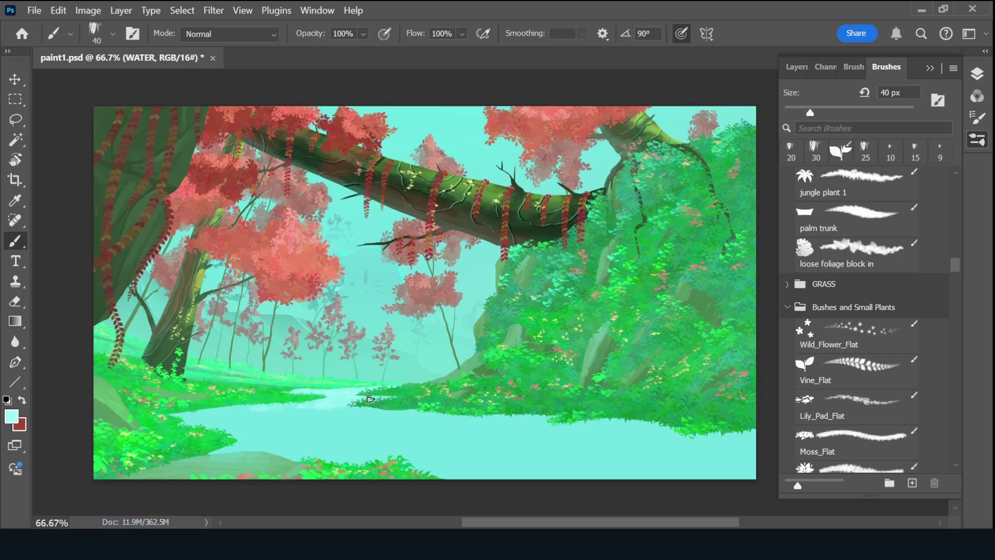
Paint a broad green reflection along the river with a larger brush.
left_click(11, 417)
key("Return")
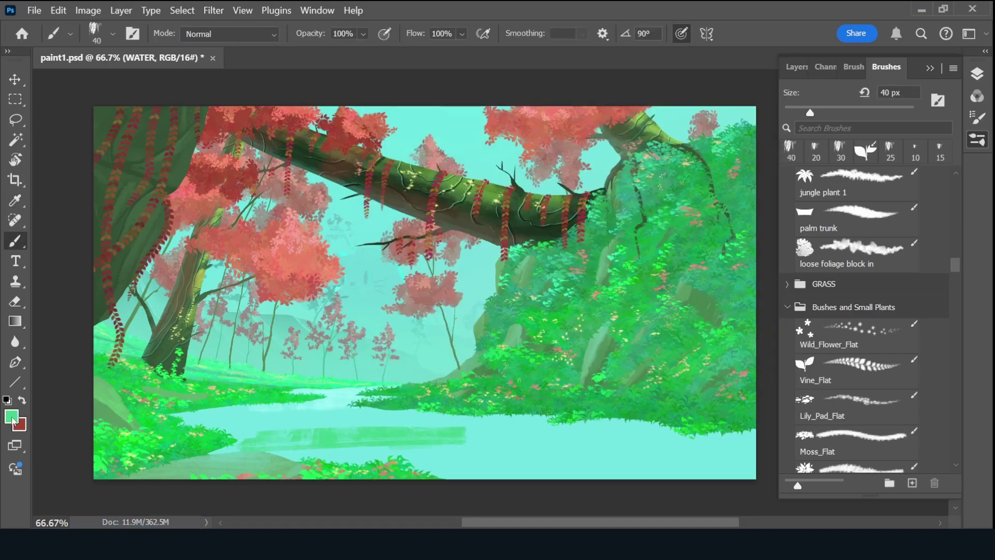
left_click(12, 417)
key("Return")
key("bracketright")
key("bracketright")
mouse_move(218, 438)
left_mouse_down()
mouse_move(632, 457)
mouse_move(704, 442)
left_mouse_up()
Add cyan strokes and sampled green reflections into the river.
left_click(11, 417)
key("Return")
left_click_drag(226, 409, 451, 464)
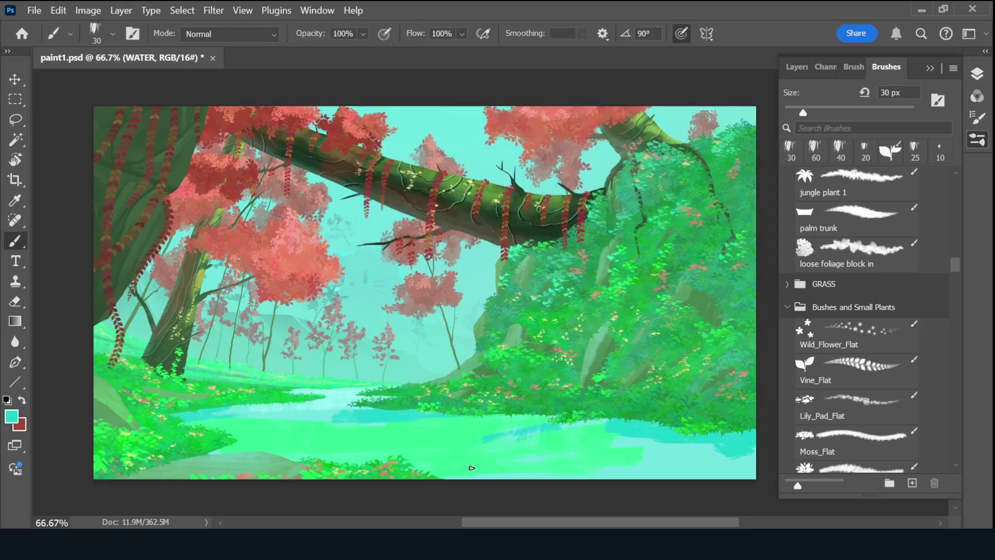
left_click(400, 430)
left_click(722, 114)
mouse_move(283, 436)
left_mouse_down()
mouse_move(605, 457)
mouse_move(227, 435)
mouse_move(389, 425)
mouse_move(296, 455)
left_mouse_up()
Paint brighter green along the river's lower edge, then enlarge the brush.
left_click(11, 417)
left_click(528, 134)
key("Return")
mouse_move(425, 449)
left_mouse_down()
mouse_move(621, 468)
mouse_move(726, 459)
left_mouse_up()
left_click(11, 416)
key("Return")
key("bracketright")
key("bracketright")
key("bracketright")
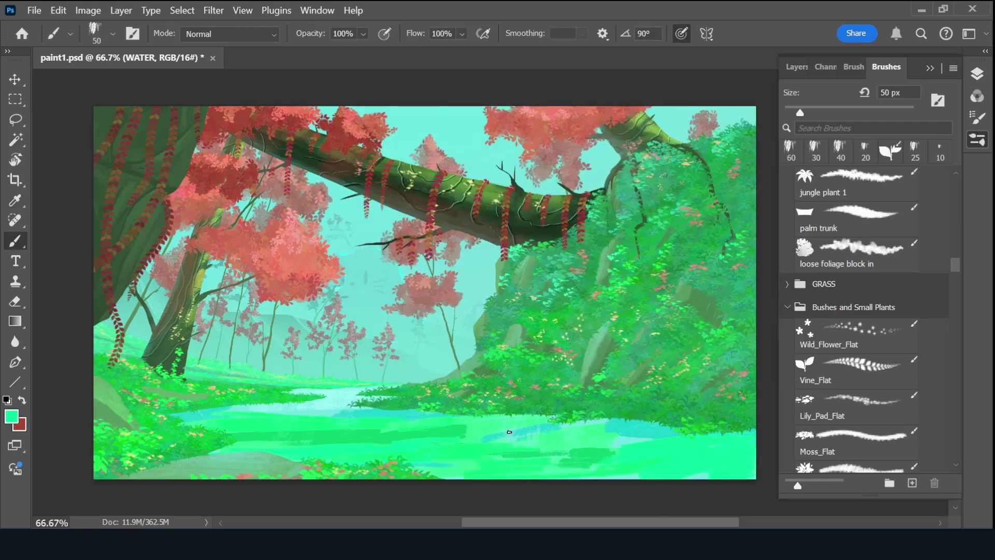
Paint bright green strokes across the river and darker teal strokes on the right.
left_click(12, 417)
key("Return")
left_click(915, 152)
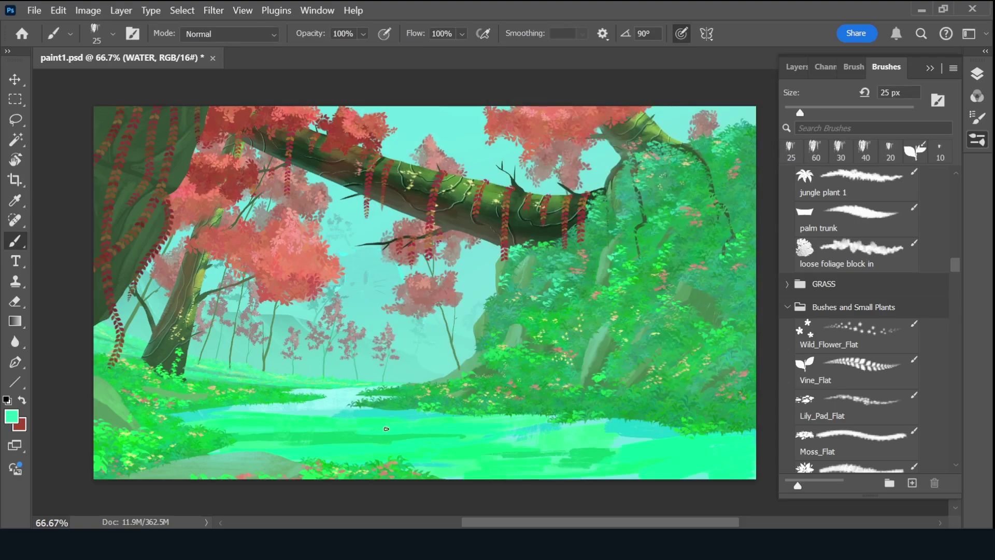
left_click_drag(389, 433, 257, 433)
left_click_drag(350, 449, 463, 448)
left_click(12, 417)
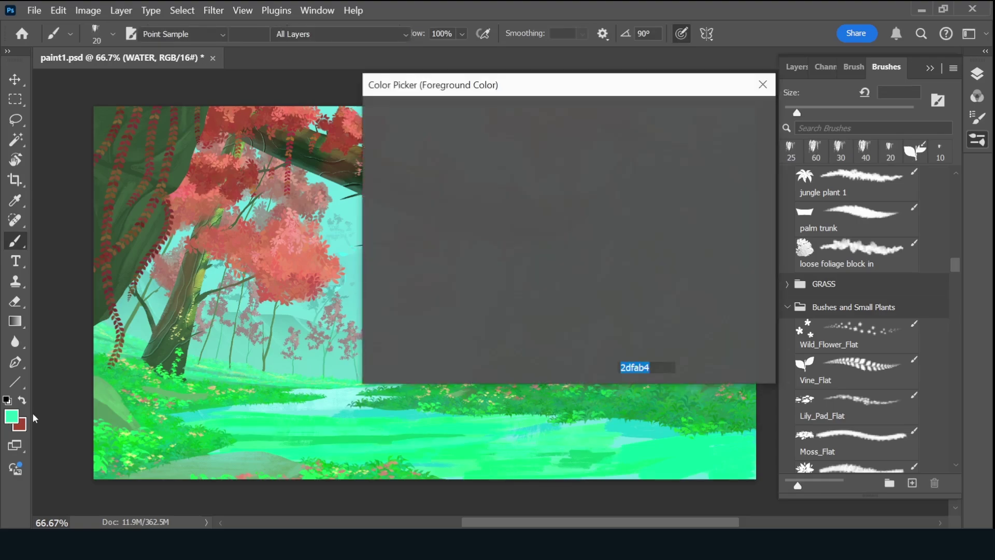
key("Return")
left_click_drag(534, 428, 653, 439)
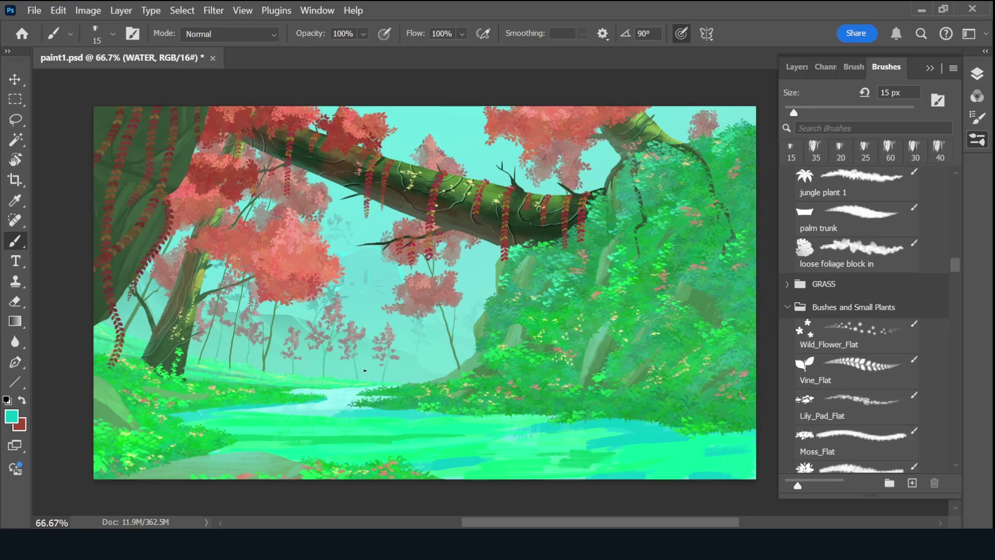
Set paint opacity to 50% and sample teal and mint tones, shrinking the brush to 10 px.
left_click(308, 391, "alt")
left_click(302, 389, "alt")
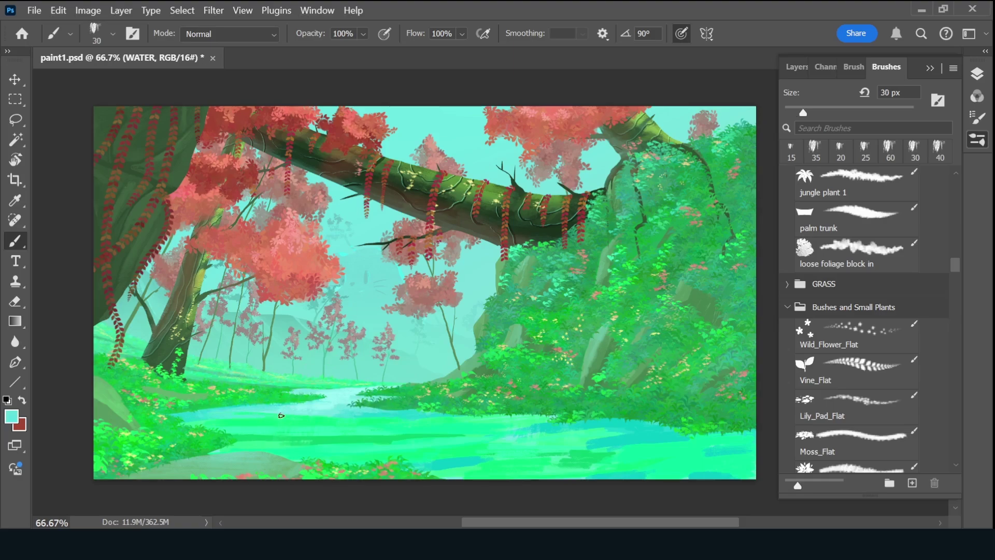
key("5")
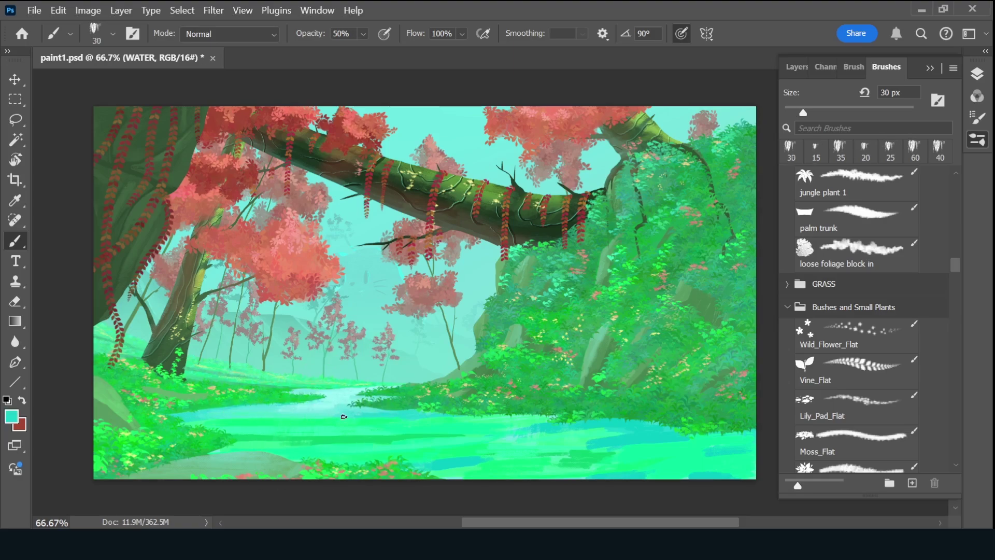
left_click(320, 418, "alt")
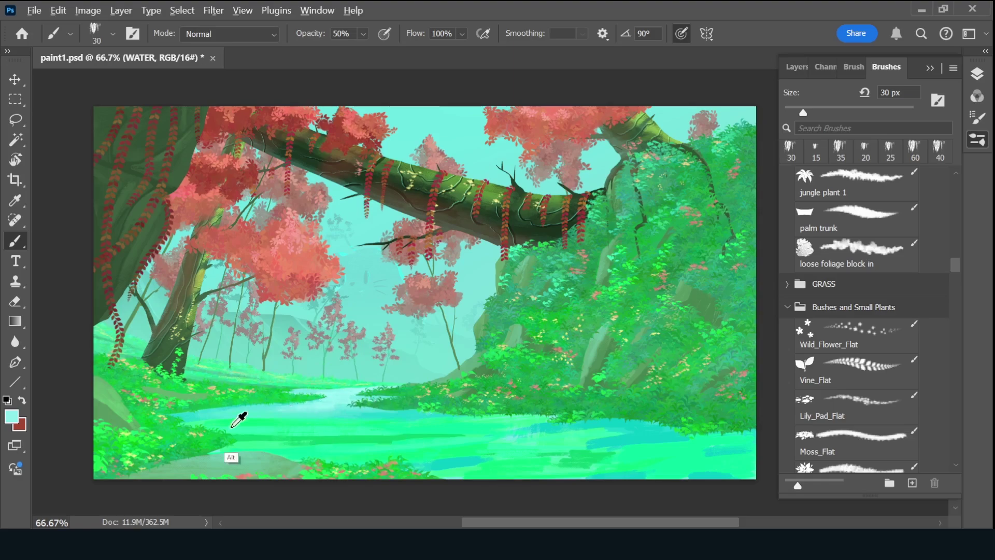
left_click(204, 438, "alt")
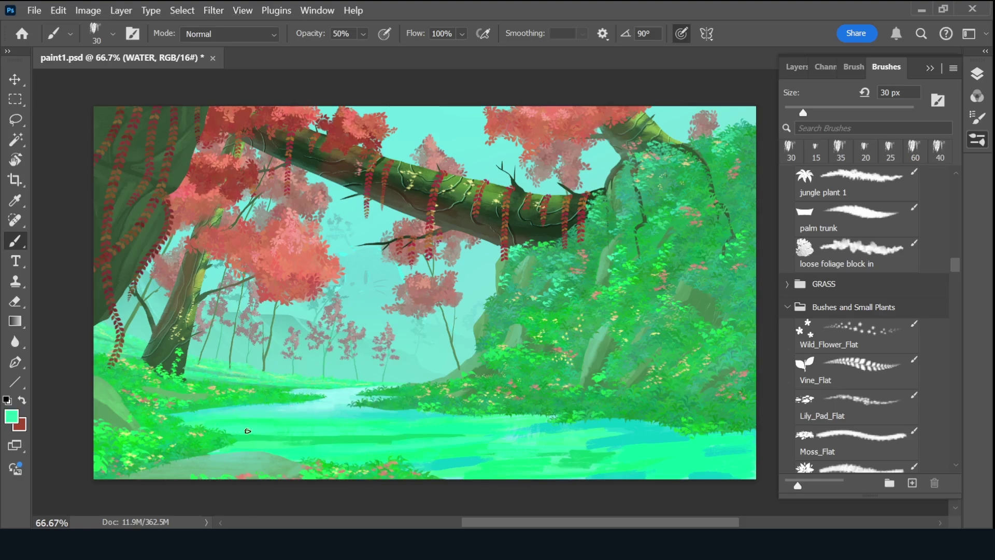
left_click(459, 427, "alt")
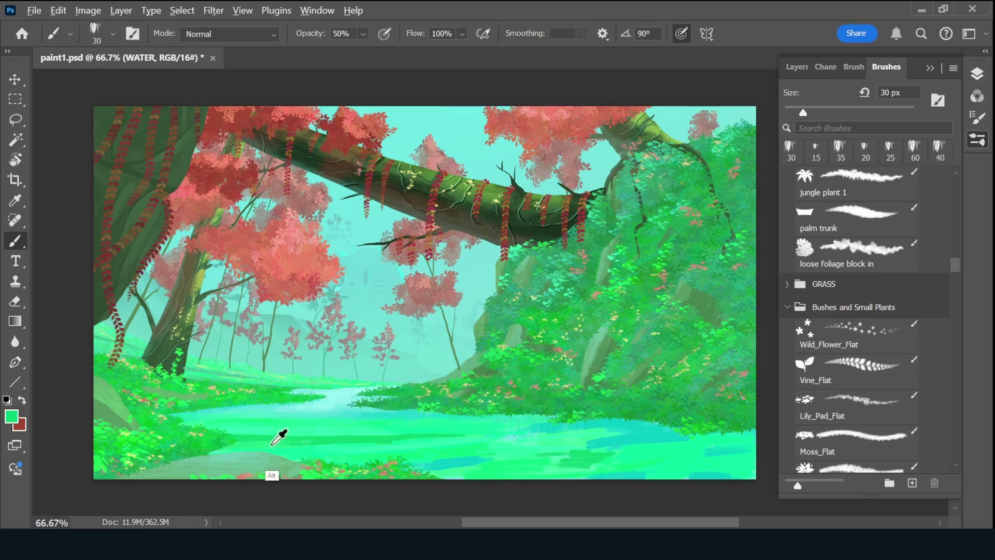
left_click(351, 443, "alt")
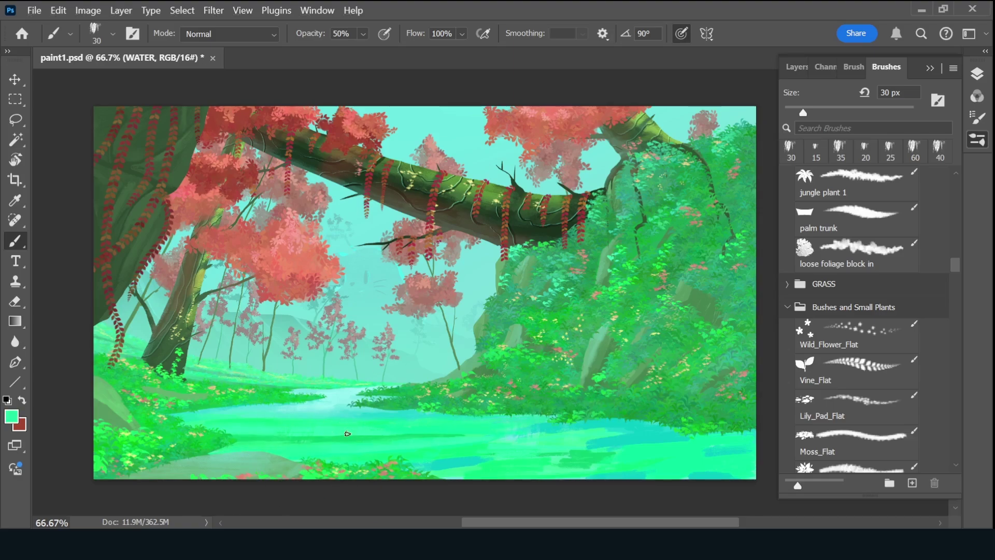
key("bracketleft")
key("bracketleft")
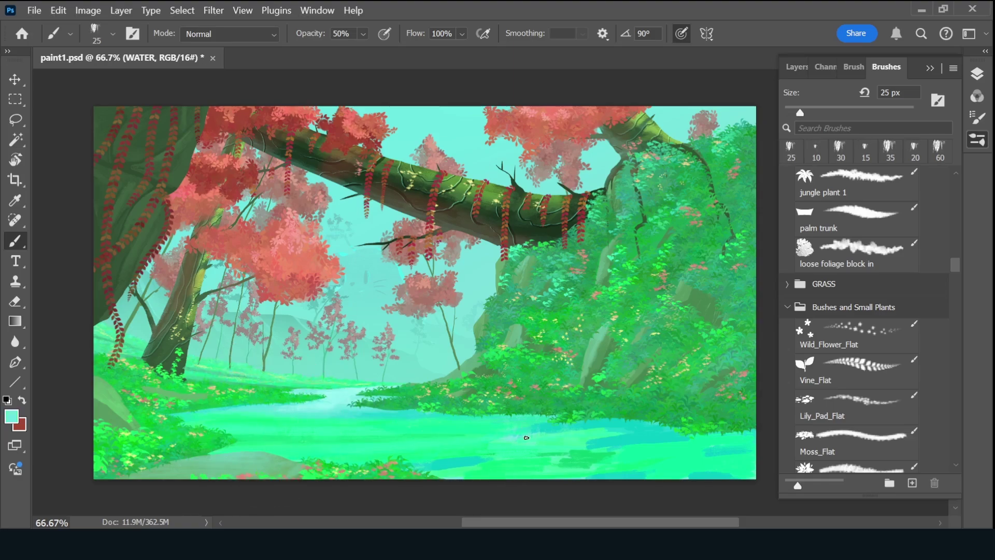
left_click(469, 449, "alt")
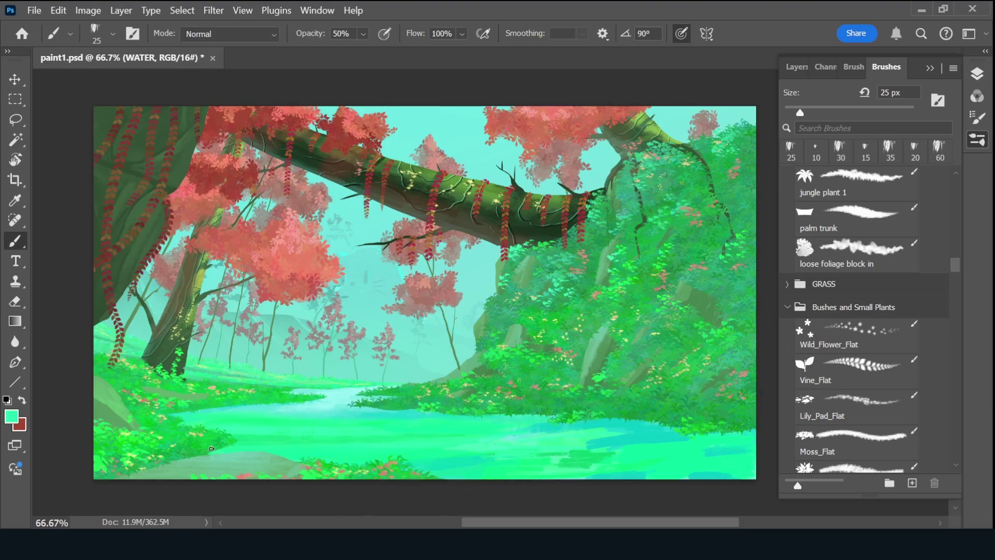
left_click(583, 445, "alt")
Paint faint light ripple strokes with a 35 px brush and save the document.
key("ctrl+s")
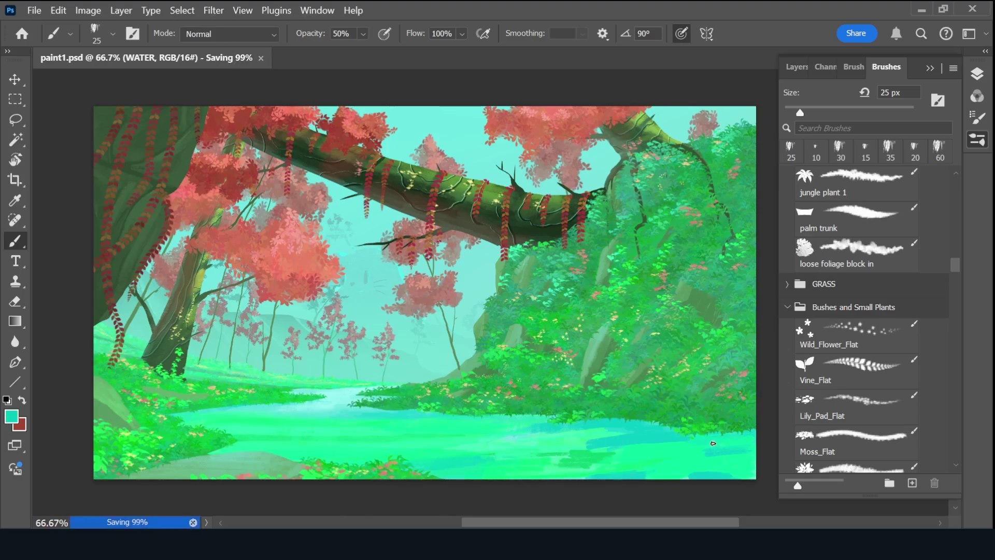
mouse_move(648, 438)
left_mouse_down()
mouse_move(577, 445)
mouse_move(541, 465)
left_mouse_up()
key("bracketright")
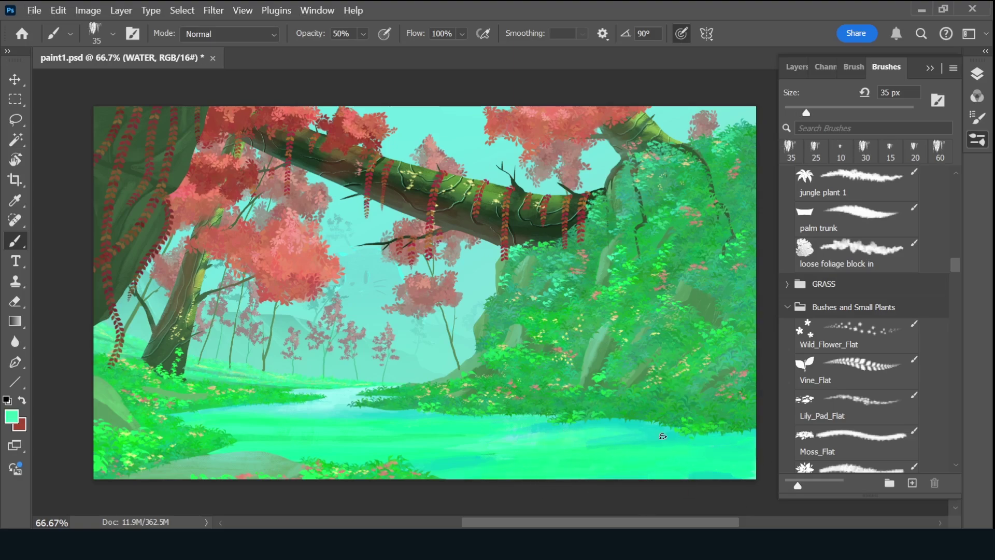
left_click_drag(663, 437, 591, 446)
left_click_drag(498, 459, 414, 469)
key("ctrl+s")
key("F7")
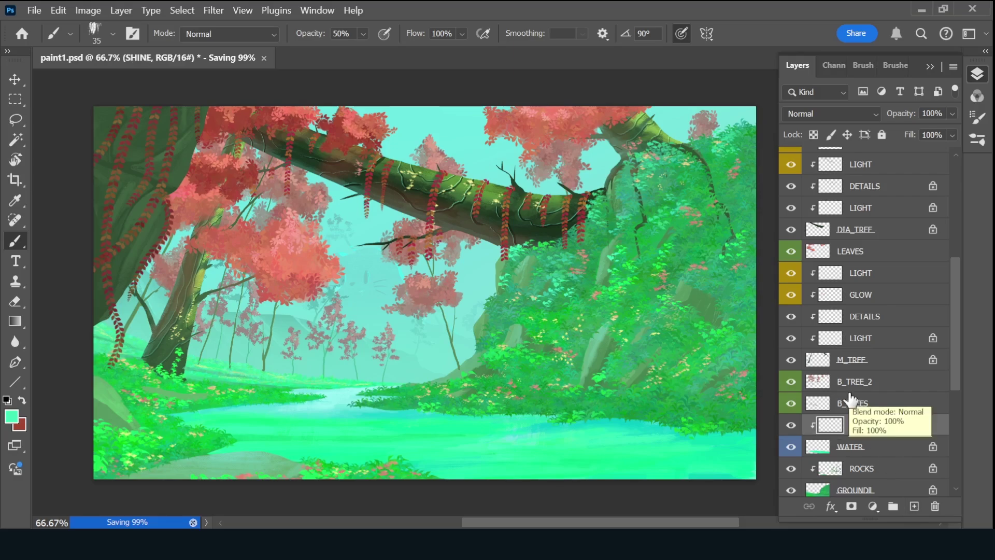
Set SHINE to Color Dodge and paint vertical light streaks on the river at 45 px.
left_click(829, 113)
left_click(871, 238)
key("x")
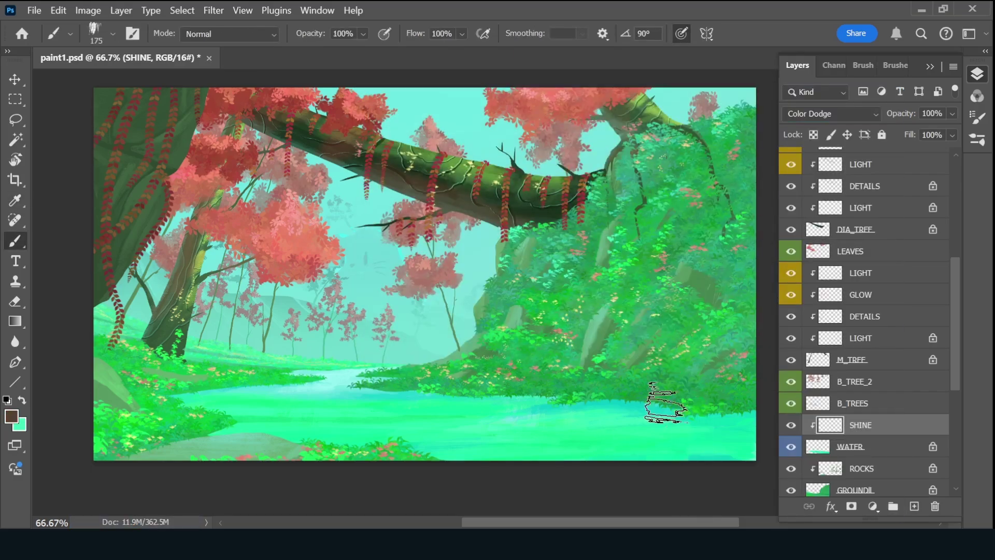
key("[")
key("[")
key("[")
left_click_drag(483, 414, 483, 459)
left_click_drag(405, 363, 405, 414)
left_click_drag(731, 415, 731, 446)
left_click_drag(331, 381, 332, 402)
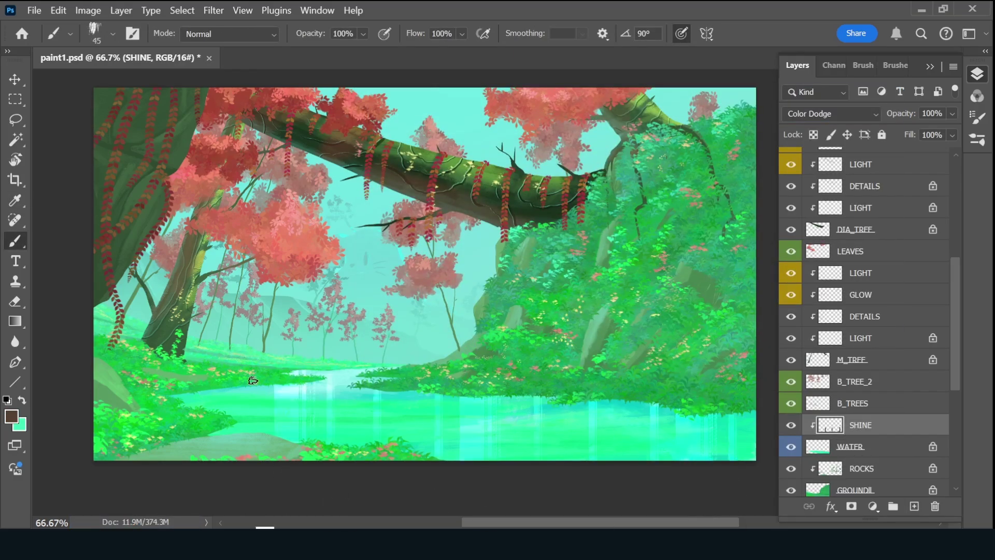
key("e")
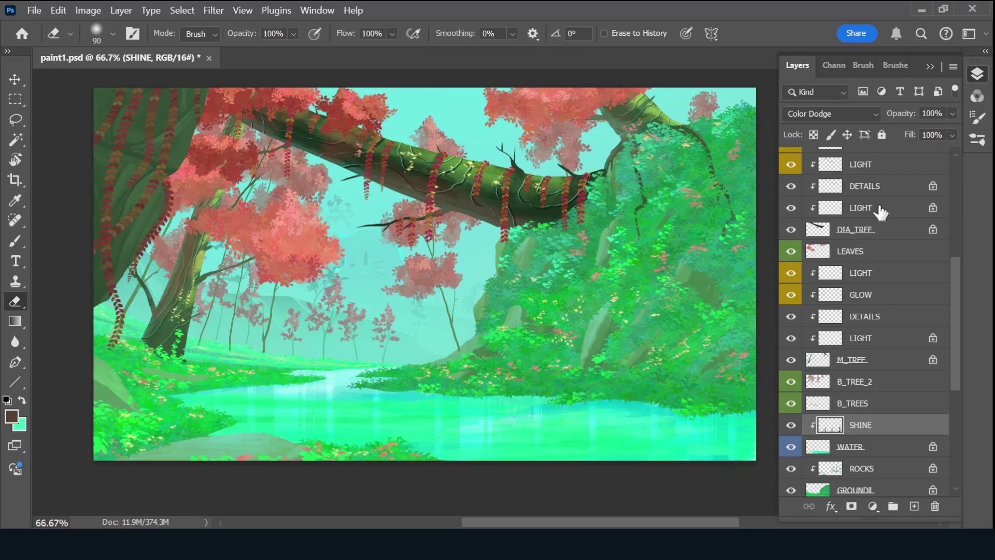
Add a new layer named LILYPADS and choose the PERS_LILY brush.
left_click(914, 507)
double_click(840, 424)
type("LILYPADS")
key("Return")
left_click(896, 66)
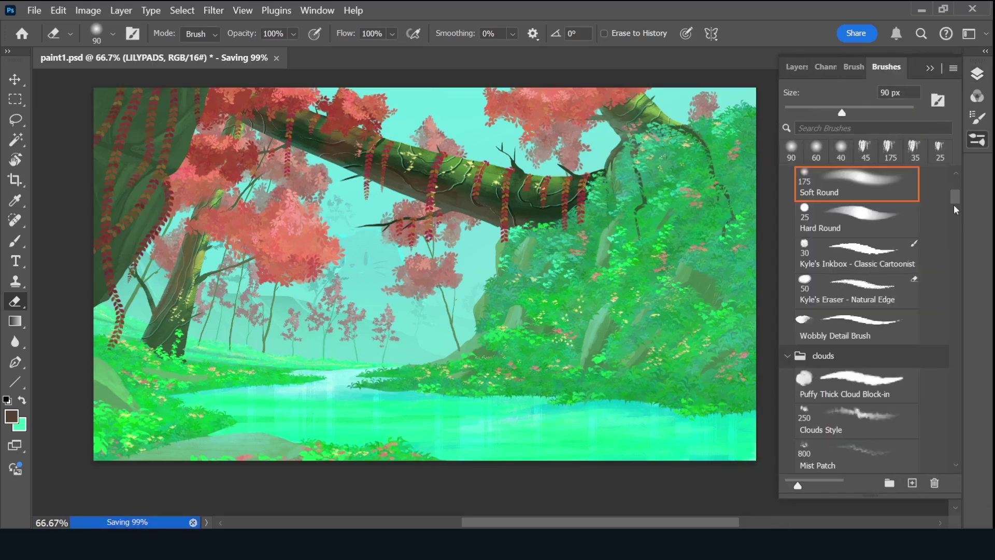
left_click_drag(954, 204, 946, 311)
left_click(829, 407)
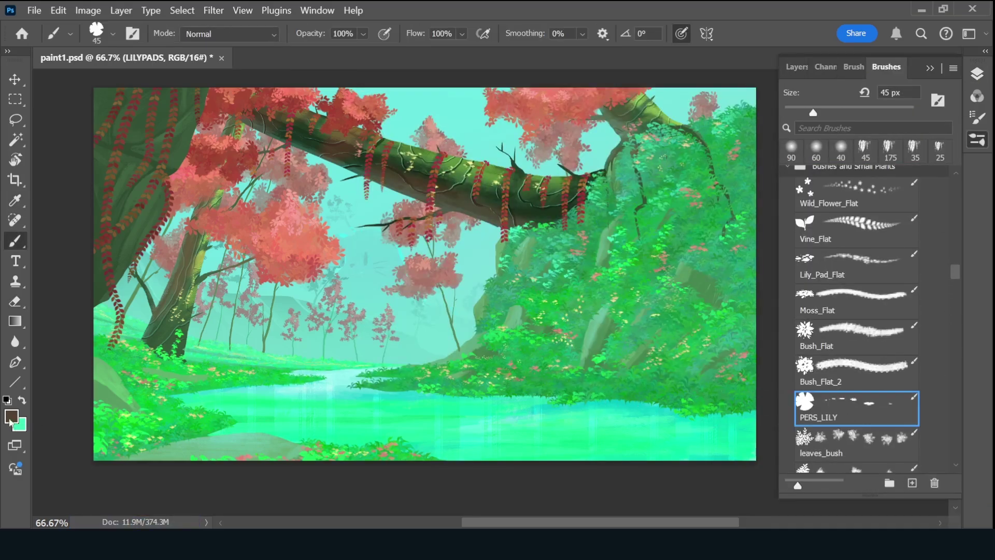
Stamp green #00ac24 lily pads across the water with a 90 px brush.
left_click(12, 416)
left_click(704, 120)
left_click(832, 407)
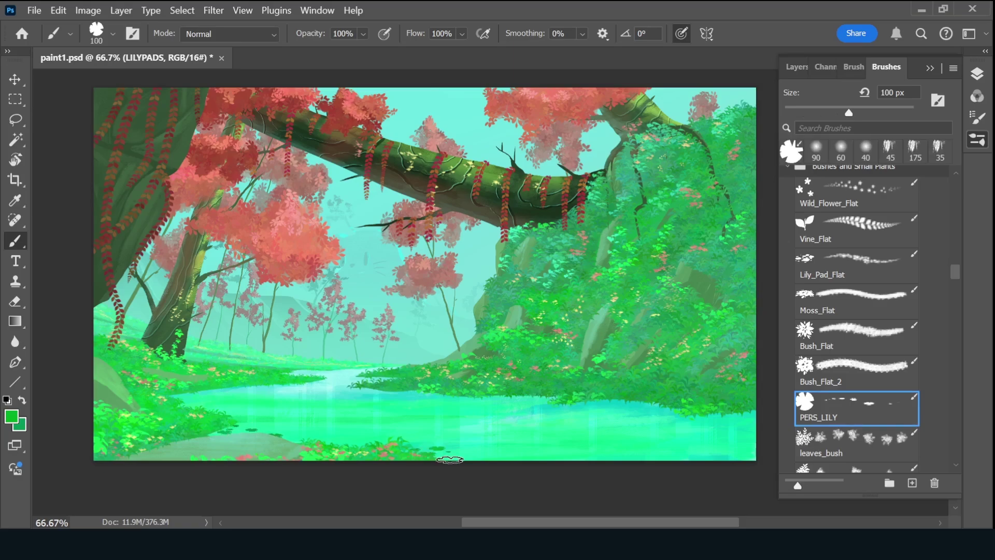
key("bracketleft")
left_click_drag(726, 421, 206, 409)
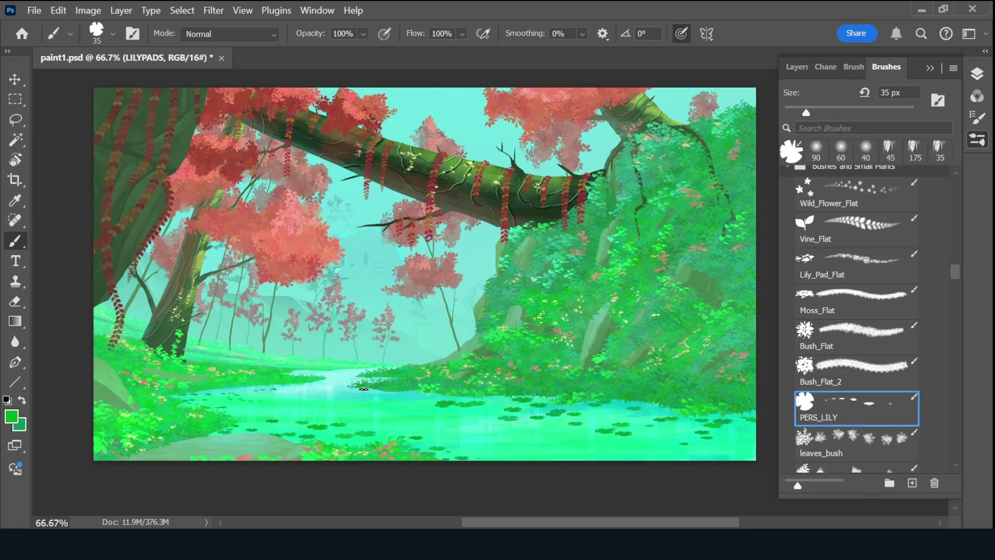
left_click_drag(726, 425, 664, 435)
left_click_drag(539, 451, 321, 441)
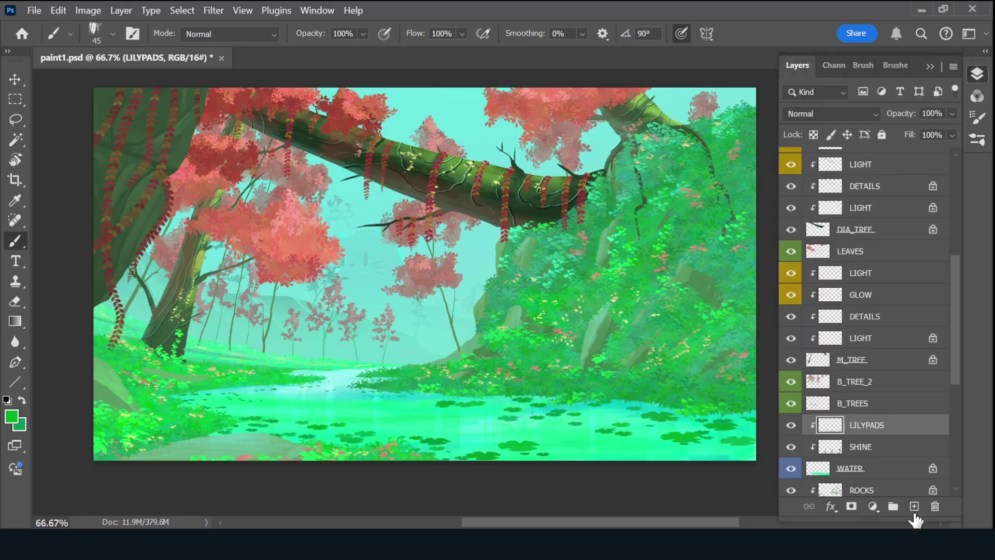
Add a REF layer clipped to the water and set the brush to 15 px.
key("F7")
key("alt+bracketleft")
key("bracketleft")
key("bracketleft")
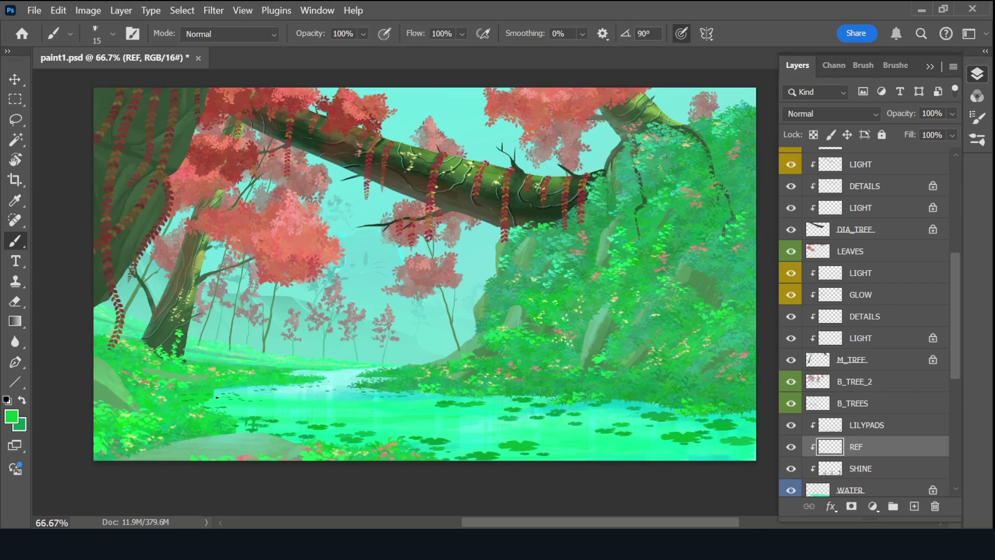
On REF, paint dark green, red and green reflections of the trees and bank.
left_click(176, 338, "alt")
mouse_move(170, 398)
left_mouse_down()
mouse_move(187, 414)
mouse_move(290, 409)
mouse_move(403, 421)
mouse_move(280, 410)
left_mouse_up()
left_click(404, 173, "alt")
key("bracketright")
left_click(361, 389, "alt")
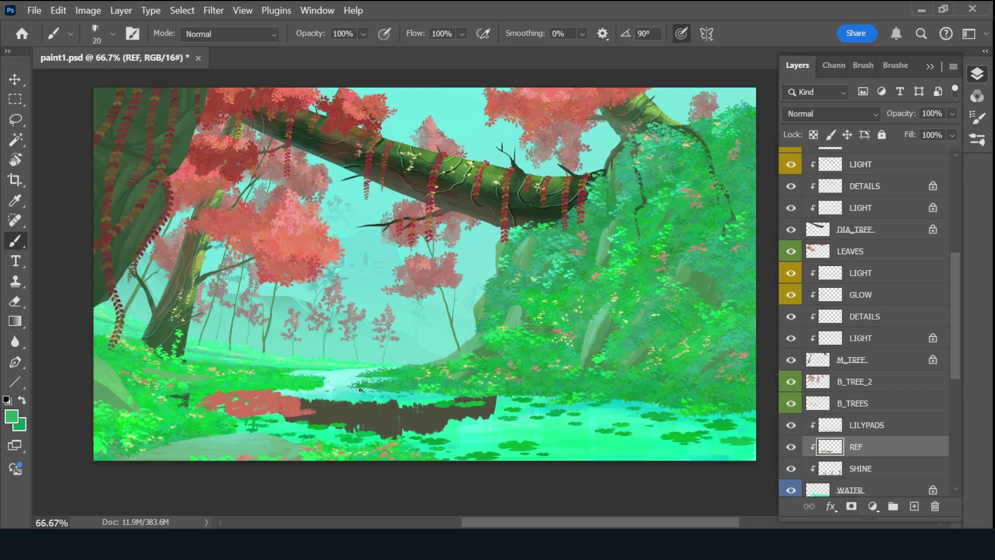
key("bracketright")
key("bracketright")
key("bracketright")
left_click_drag(543, 399, 512, 408)
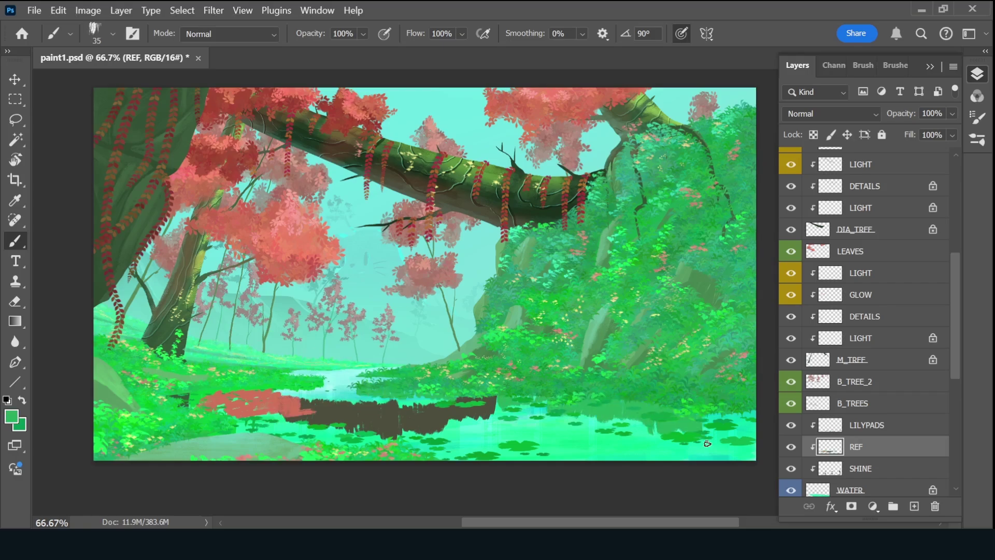
Soften the reflections with a 5.4 px Gaussian Blur.
left_click(322, 394, "alt")
left_click(213, 11)
left_click(430, 243)
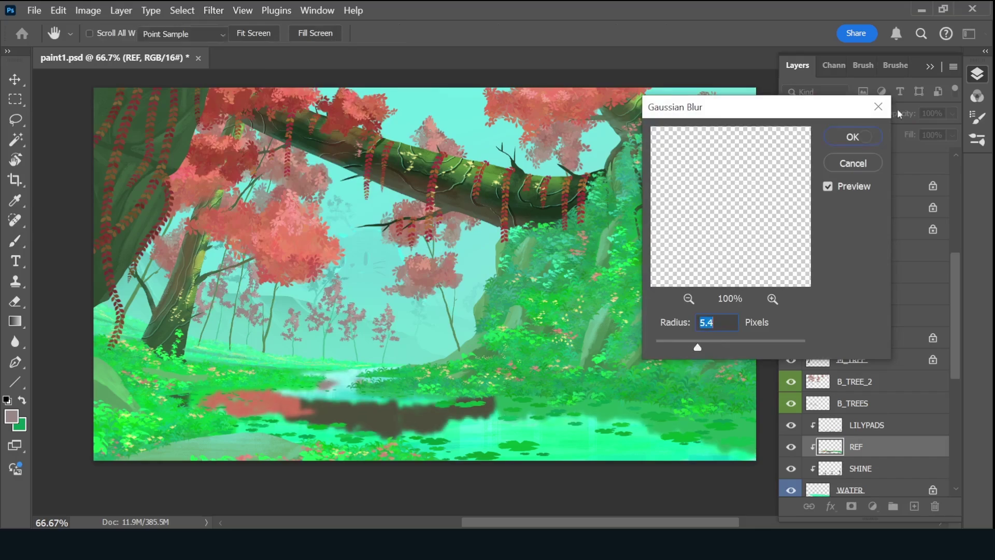
key("Return")
Set up a 7 px white inking brush on a new WATER_BREAK layer for ripples.
key("e")
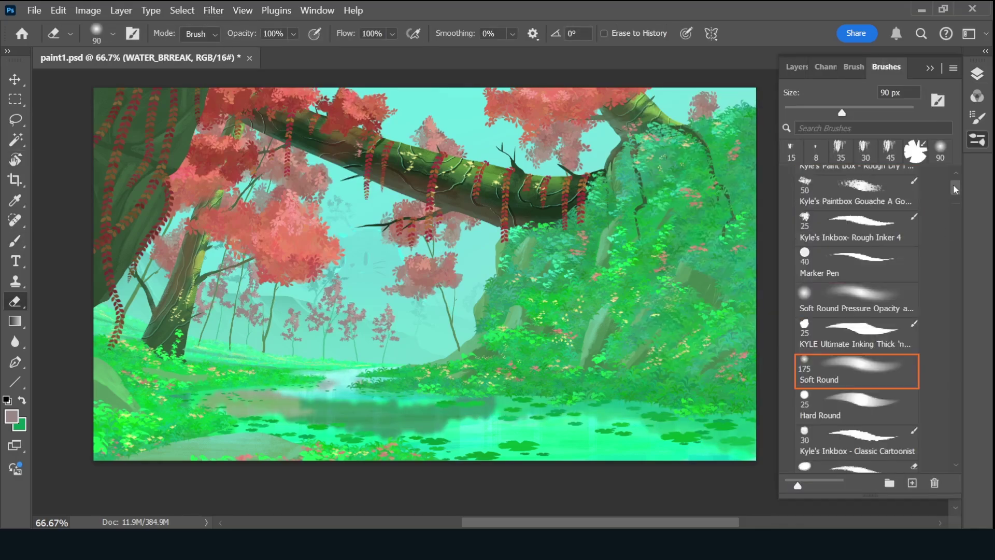
left_click(856, 332)
left_click(11, 417)
key("Return")
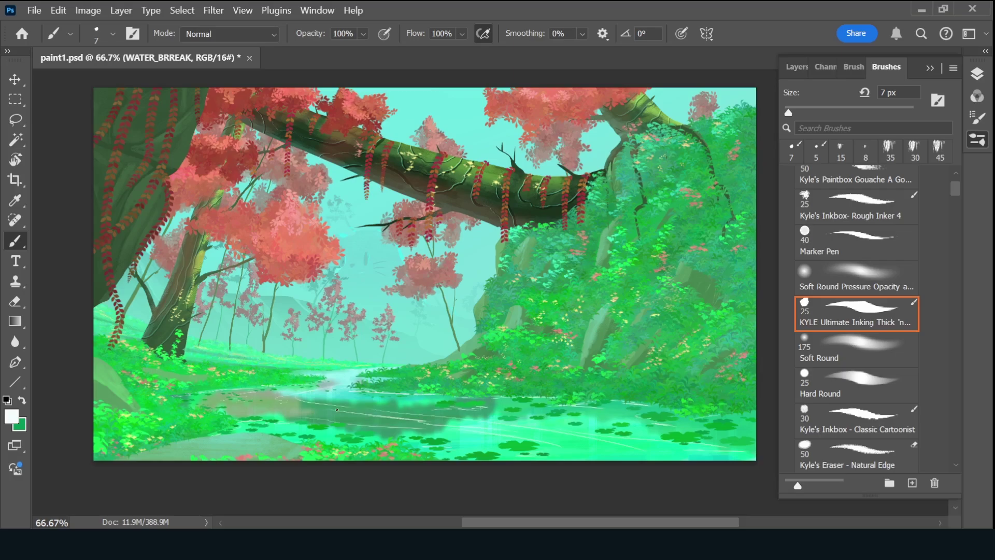
key("F7")
left_click(915, 506)
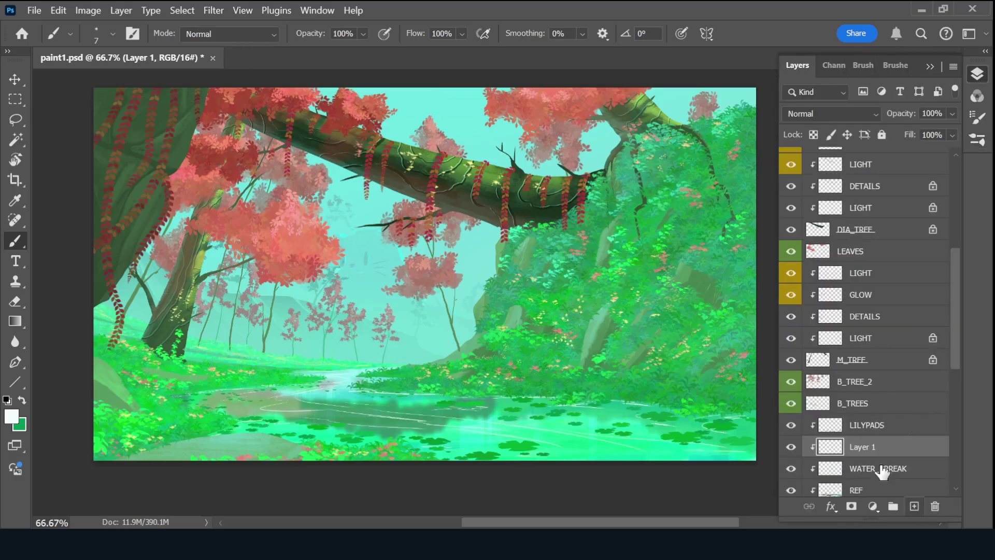
Tag the SH layer violet in the layer list.
scroll(860, 311, "up", 10)
right_click(790, 180)
left_click(830, 379)
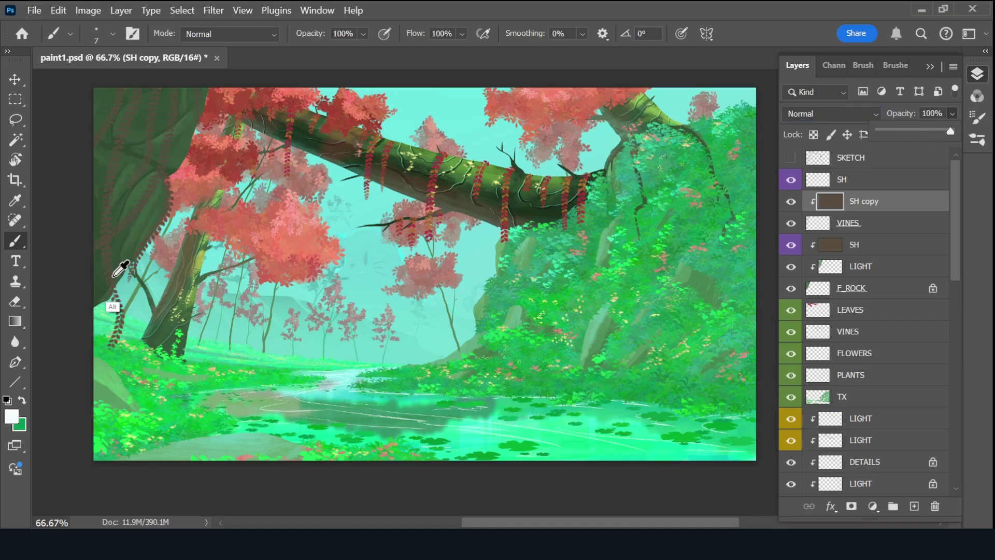
Set SH to Multiply and shade the right-side foliage and rock darker at 40% opacity.
key("4")
mouse_move(695, 310)
left_mouse_down()
mouse_move(715, 394)
mouse_move(668, 430)
mouse_move(674, 290)
mouse_move(604, 198)
mouse_move(728, 264)
left_mouse_up()
key("bracketleft")
key("bracketleft")
key("bracketleft")
key("alt+shift+m")
left_click_drag(612, 348, 674, 262)
left_click_drag(690, 331, 725, 289)
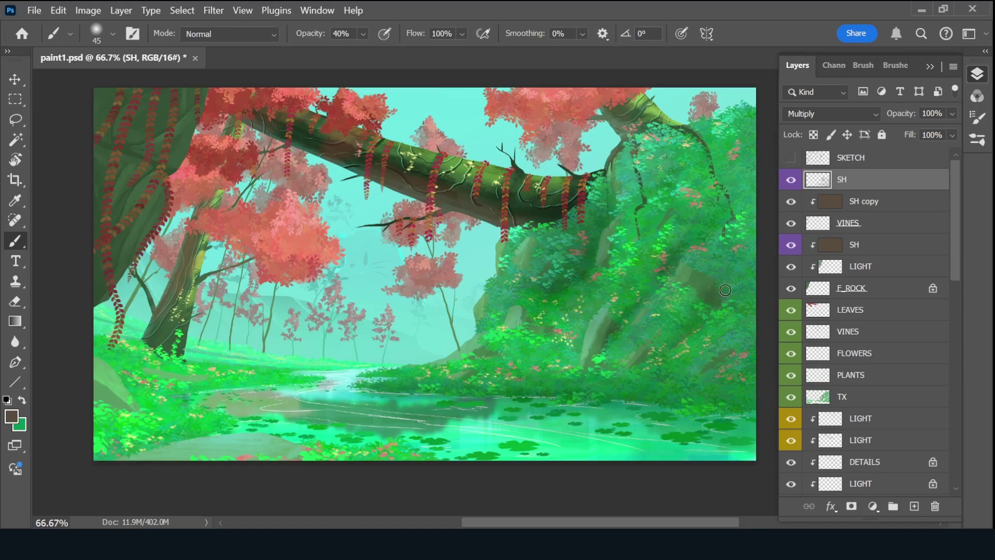
key("bracketright")
key("bracketright")
key("bracketright")
key("bracketright")
key("bracketright")
key("bracketright")
left_click_drag(524, 237, 487, 326)
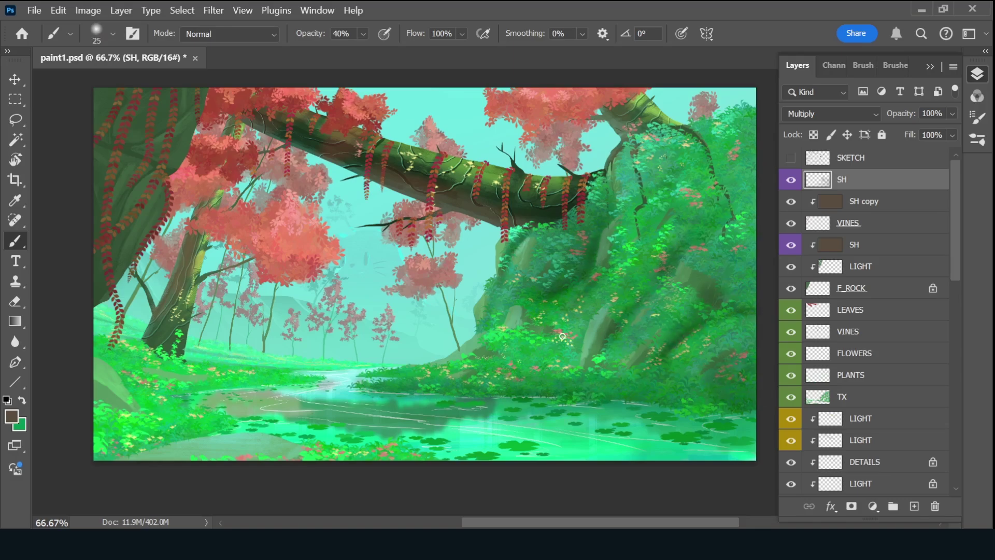
left_click_drag(457, 363, 586, 332)
mouse_move(622, 283)
left_mouse_down()
mouse_move(571, 358)
mouse_move(726, 412)
left_mouse_up()
Darken the water, shoreline, lower-left foliage and rock, and the trunk edge.
left_click_drag(327, 399, 562, 415)
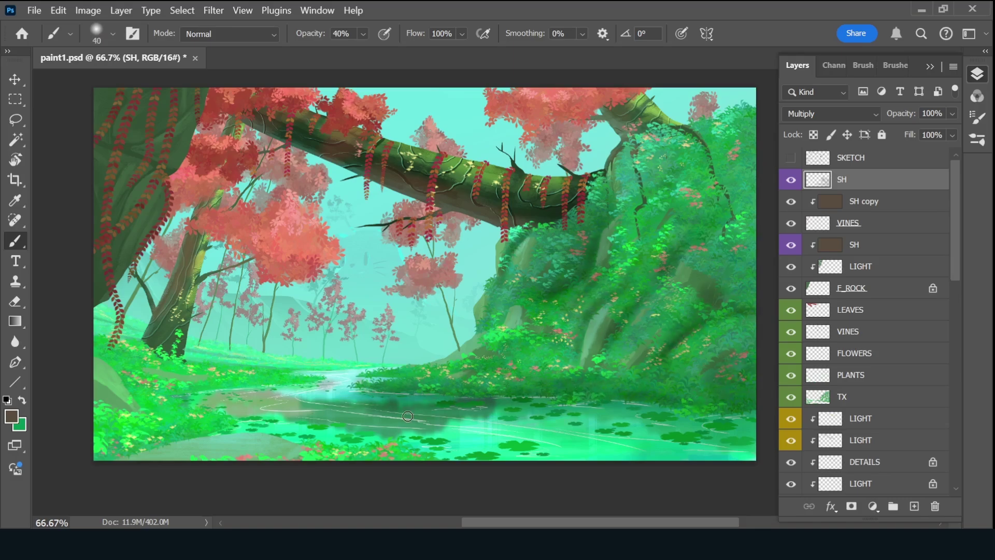
mouse_move(295, 425)
left_mouse_down()
mouse_move(705, 451)
mouse_move(415, 409)
mouse_move(321, 438)
left_mouse_up()
key("bracketright")
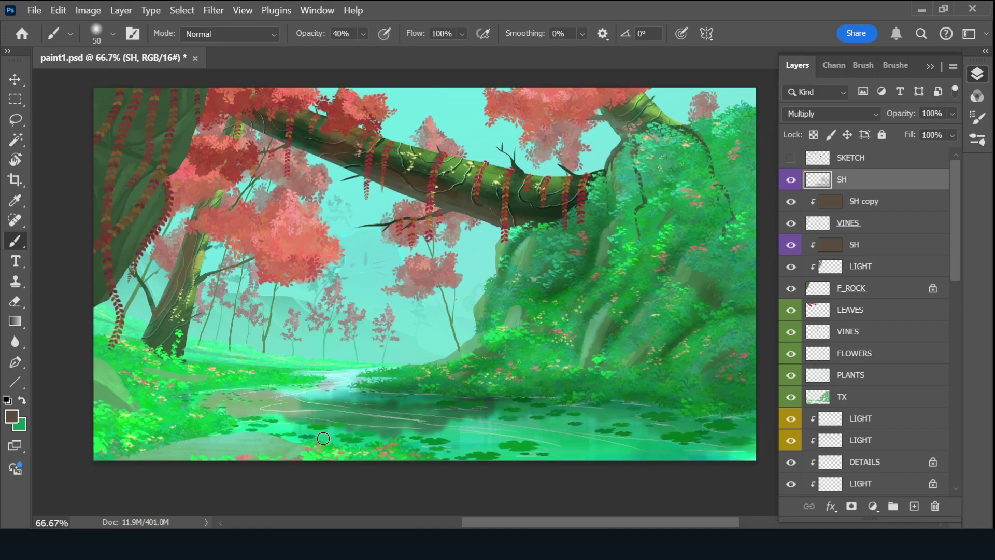
key("bracketright")
left_click_drag(212, 466, 744, 452)
key("bracketleft")
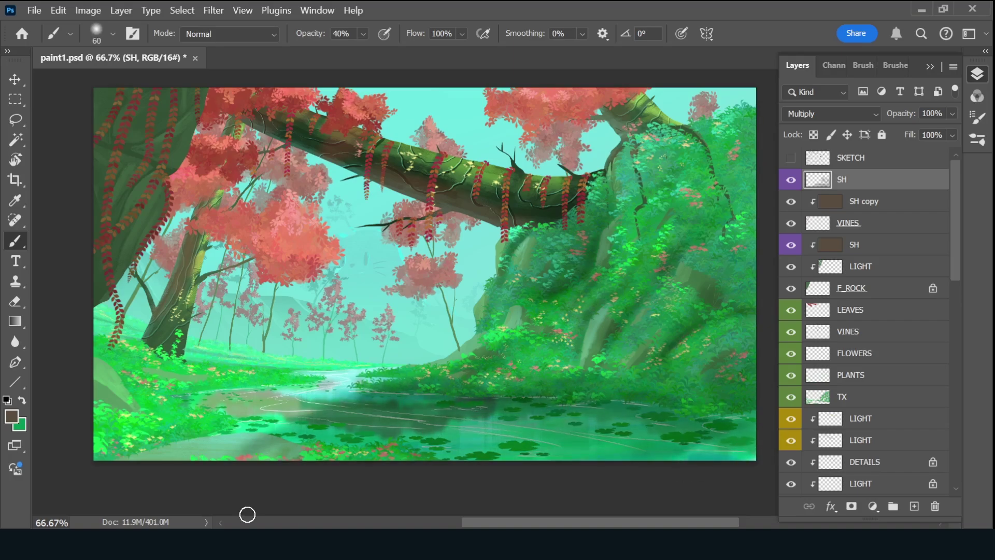
left_click_drag(101, 394, 112, 459)
left_click_drag(161, 319, 134, 368)
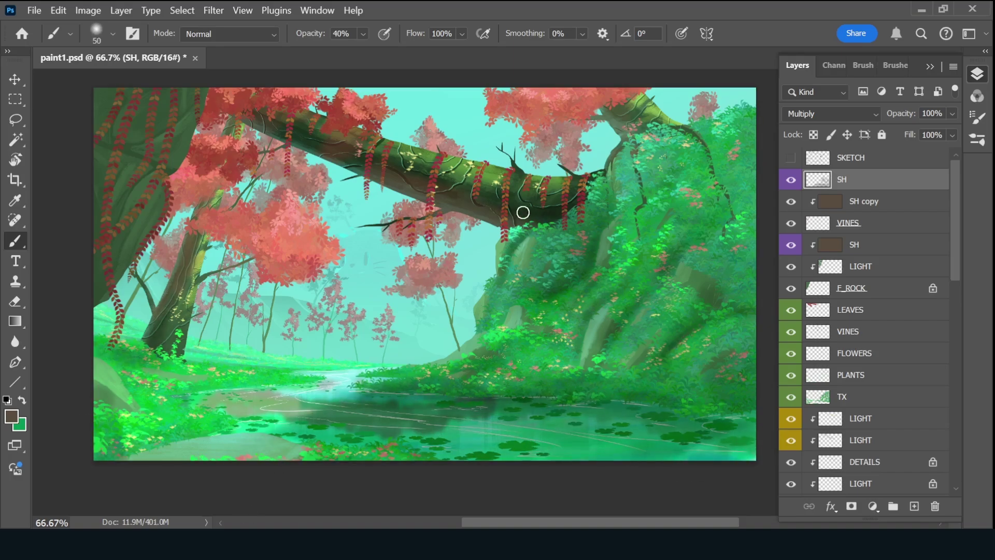
mouse_move(524, 213)
left_mouse_down()
mouse_move(560, 220)
mouse_move(689, 156)
mouse_move(729, 177)
mouse_move(163, 124)
left_mouse_up()
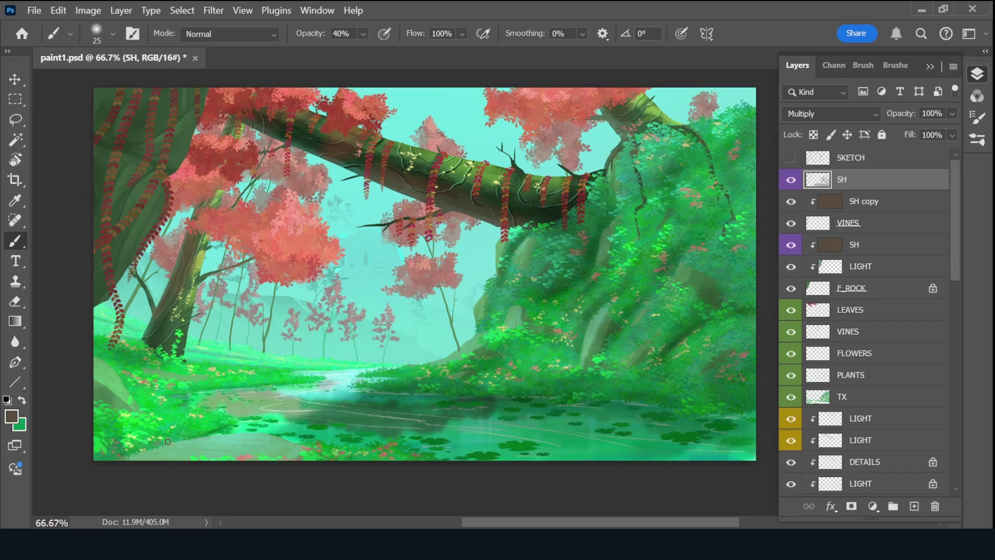
Add a Hard Light LIGHT layer and paint tan highlights on the rock and tree trunk.
key("ctrl+shift+alt+n")
type("LIGHT")
left_click(10, 417)
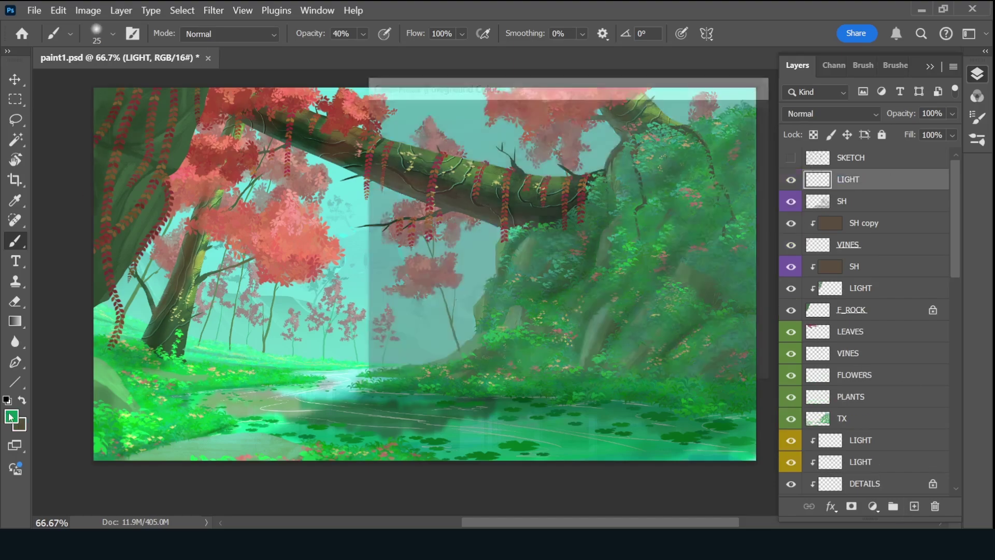
left_click(831, 113)
left_click(809, 291)
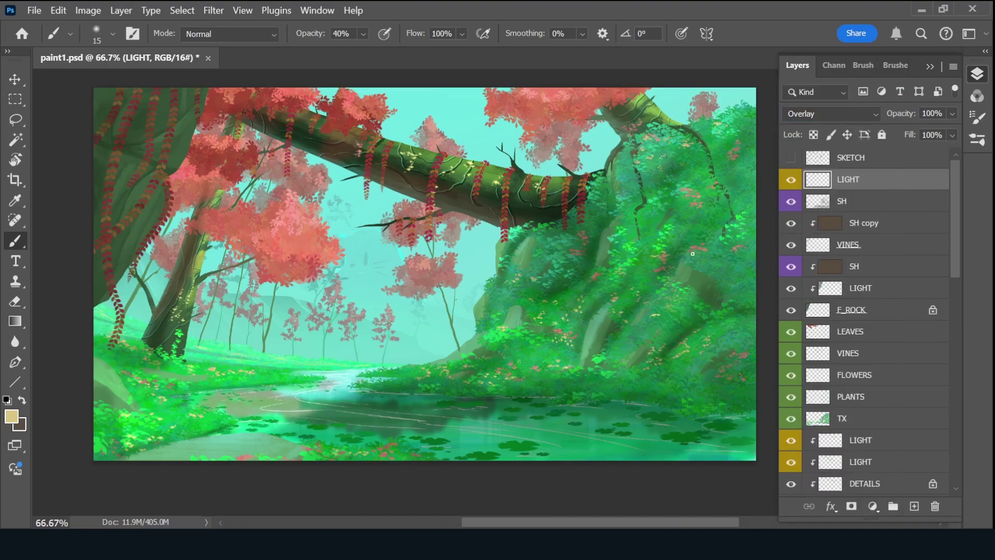
key("Down")
key("Down")
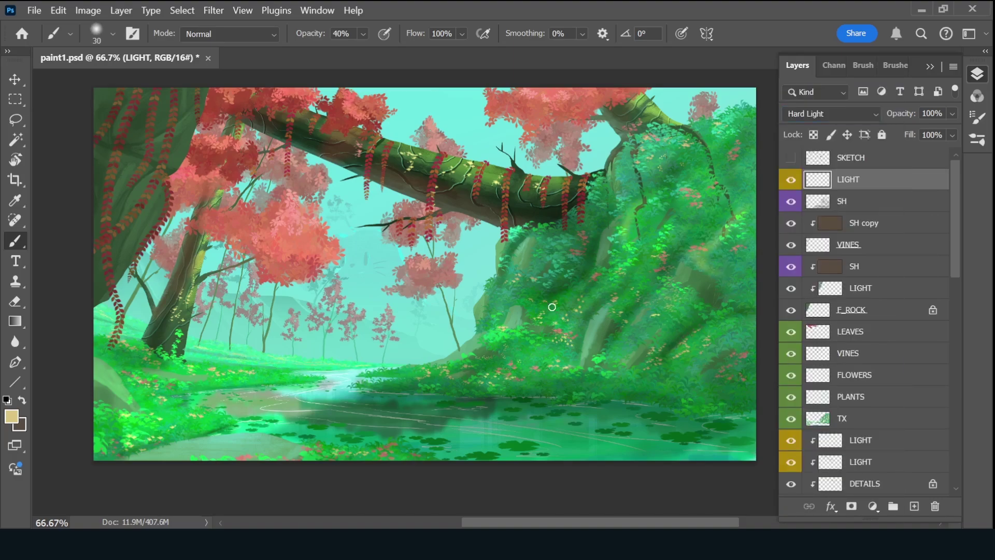
left_click_drag(724, 234, 544, 363)
key("bracketleft")
key("bracketleft")
key("bracketleft")
key("bracketright")
key("bracketright")
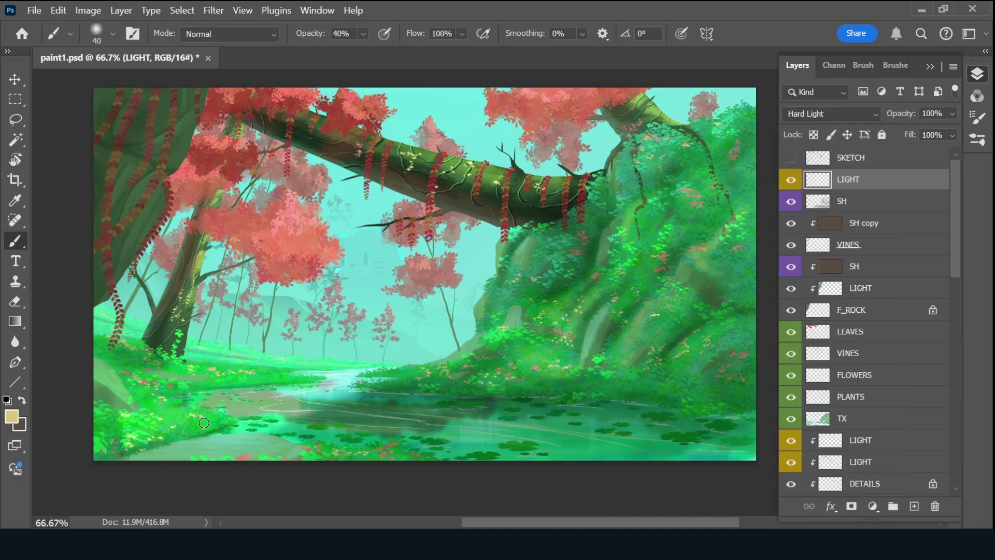
left_click_drag(427, 165, 518, 173)
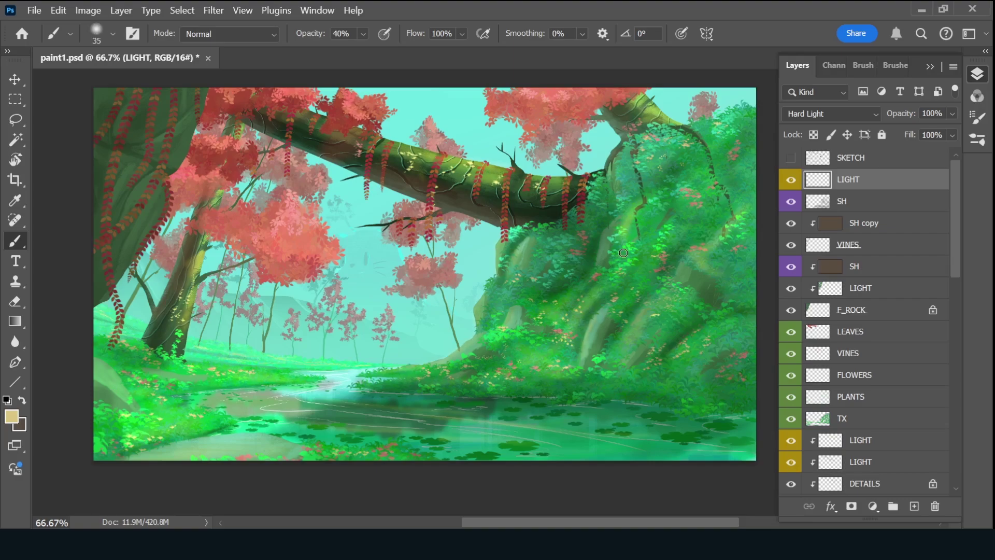
Create another new layer to hold the water lighting.
key("bracketleft")
key("ctrl+shift+alt+n")
double_click(850, 179)
Name the new layer LIGHT_WATER and set it to Color Dodge blending.
type("LIGHT_WATER")
key("Return")
left_click(829, 114)
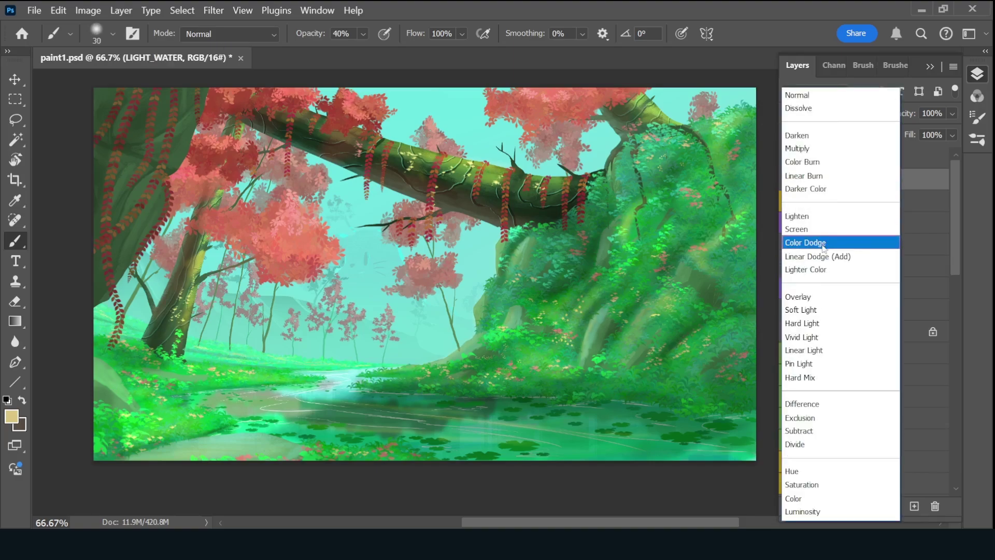
left_click(824, 243)
key("x")
key("bracketleft")
key("bracketleft")
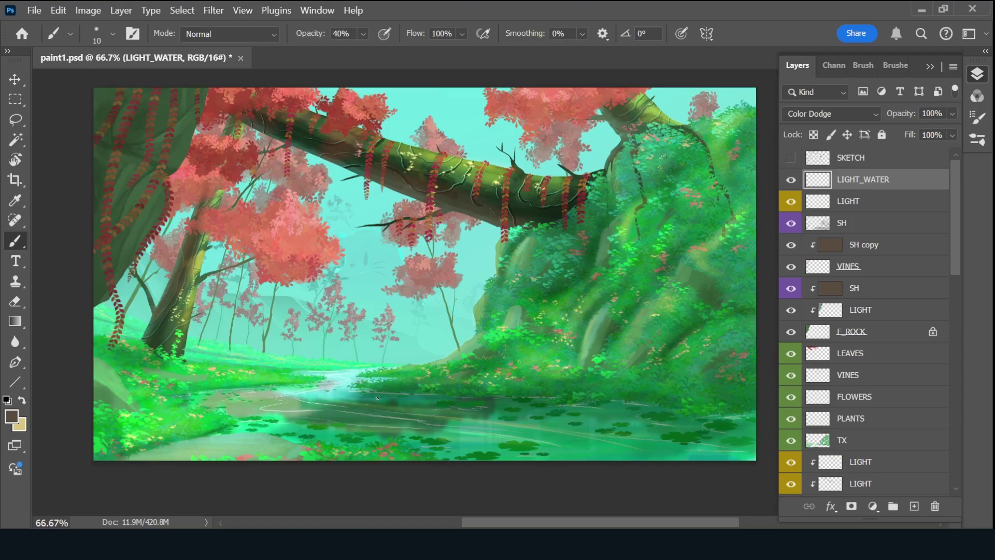
Add a RED_GLOW layer with a large 20%-opacity brush and a red/salmon pink colour.
key("bracketright")
key("ctrl+shift+alt+n")
double_click(851, 180)
type("RED_GLOW")
key("Return")
key("bracketright")
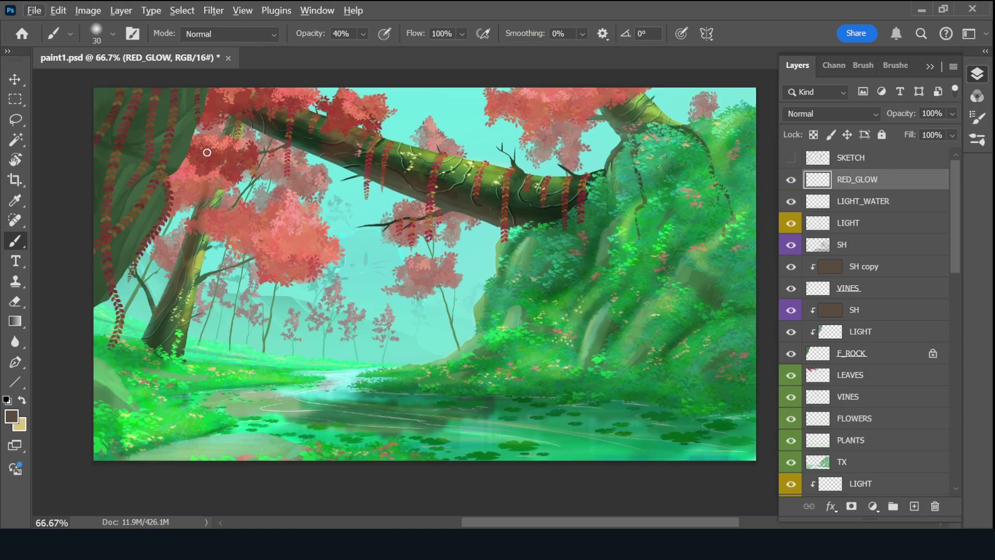
key("bracketright")
key("bracketright")
key("bracketright")
key("2")
left_click(251, 91, "alt")
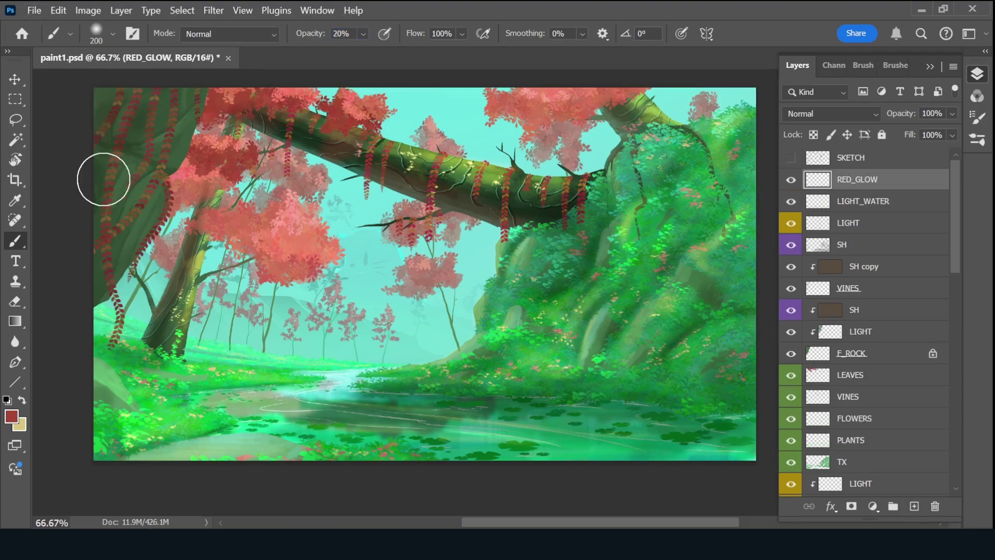
key("bracketleft")
key("bracketleft")
key("bracketleft")
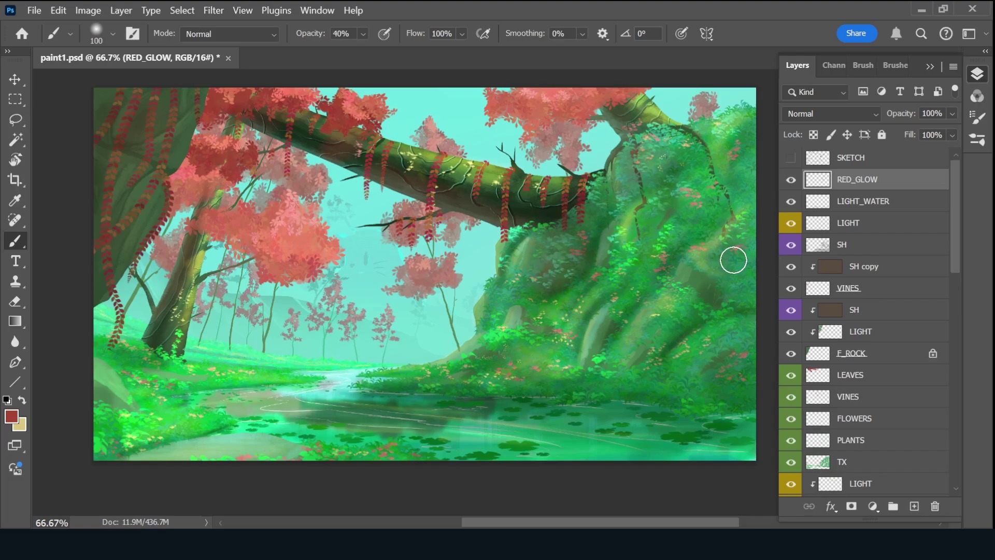
left_click(566, 232, "alt")
Add an ATMSO layer and paint faint haze over the background.
left_click(914, 506)
double_click(855, 179)
type("ATMSO")
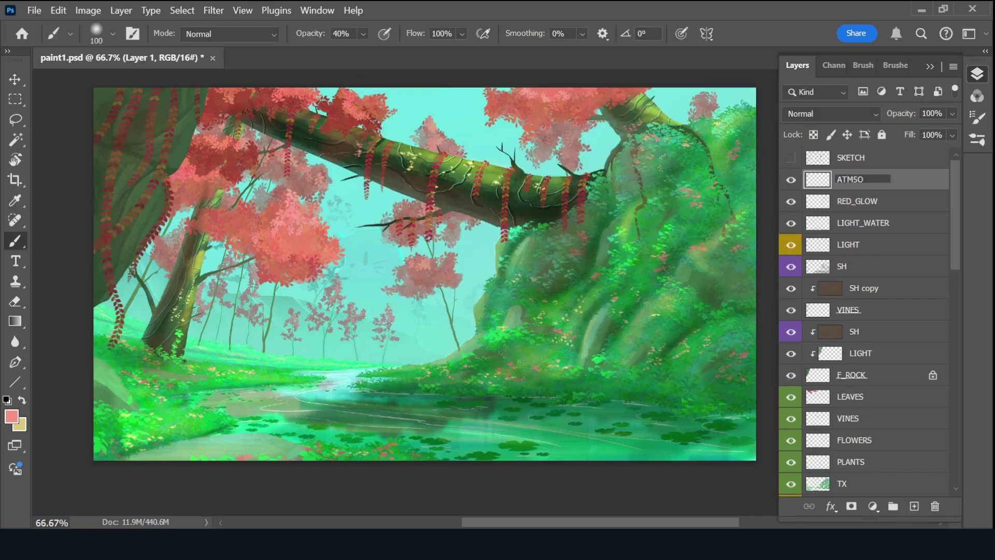
key("Return")
key("x")
mouse_move(430, 348)
left_mouse_down()
mouse_move(311, 350)
mouse_move(733, 98)
mouse_move(244, 344)
mouse_move(403, 340)
mouse_move(742, 98)
left_mouse_up()
Add a LIGHT_EDGE layer and paint bright light along the trunk's left edge with a new brush preset.
key("bracketleft")
key("bracketleft")
key("bracketleft")
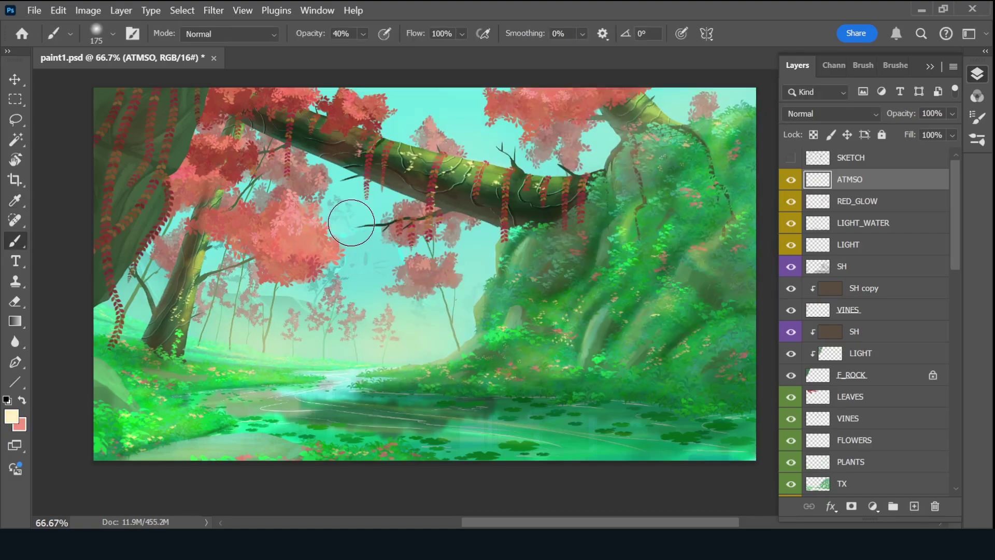
key("ctrl+shift+alt+n")
double_click(855, 180)
type("LIGHT_EDGE")
key("Return")
left_click(896, 65)
left_click(878, 262)
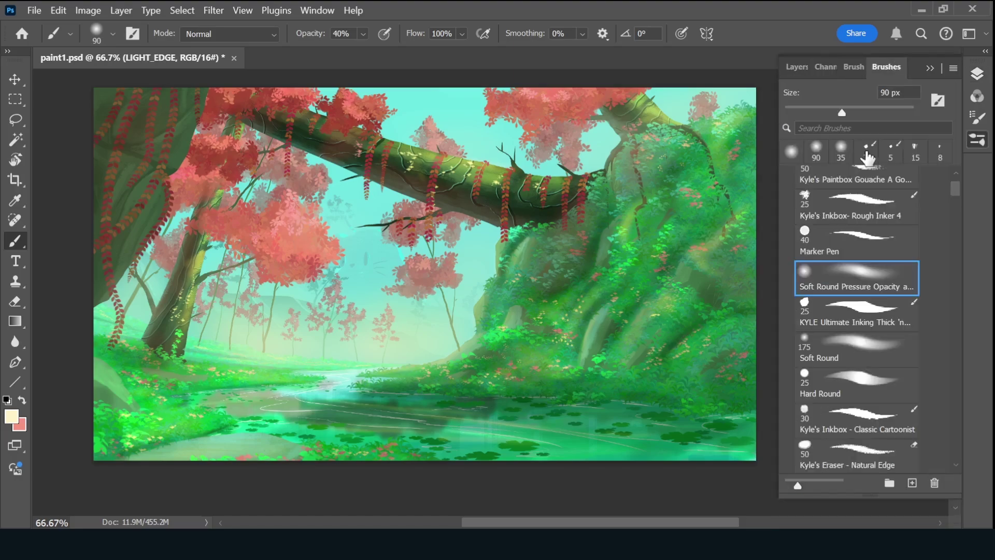
left_click(797, 64)
key("bracketleft")
key("bracketleft")
key("bracketleft")
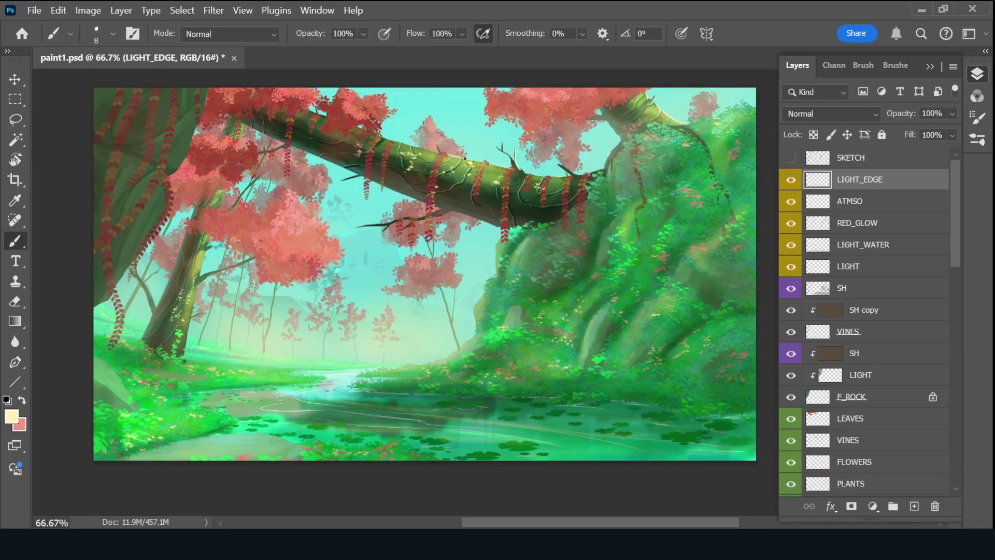
key("bracketright")
left_click_drag(209, 88, 185, 158)
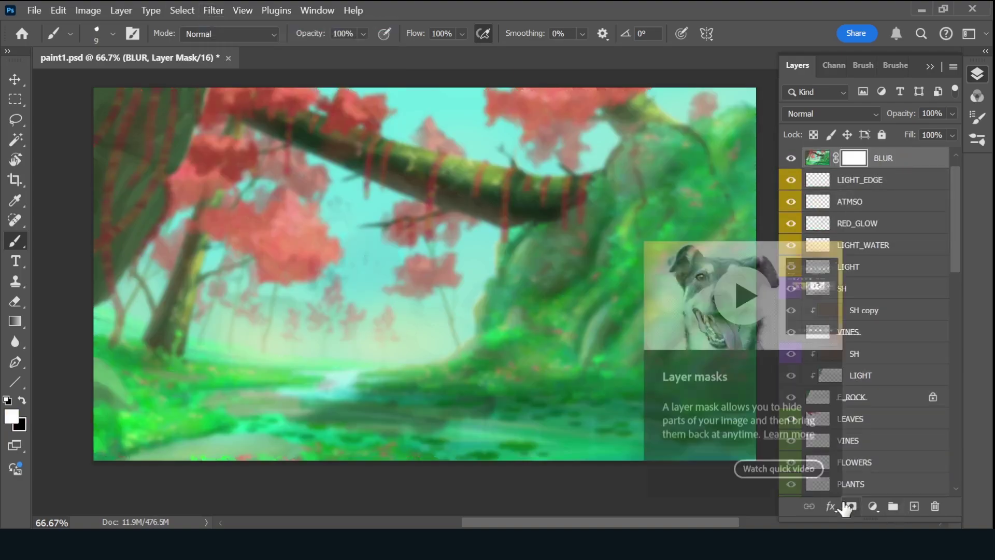
Mask the BLUR layer, hide it, and reveal the blur in two small areas.
left_click(852, 507, "alt")
key("4")
left_click_drag(409, 336, 161, 260)
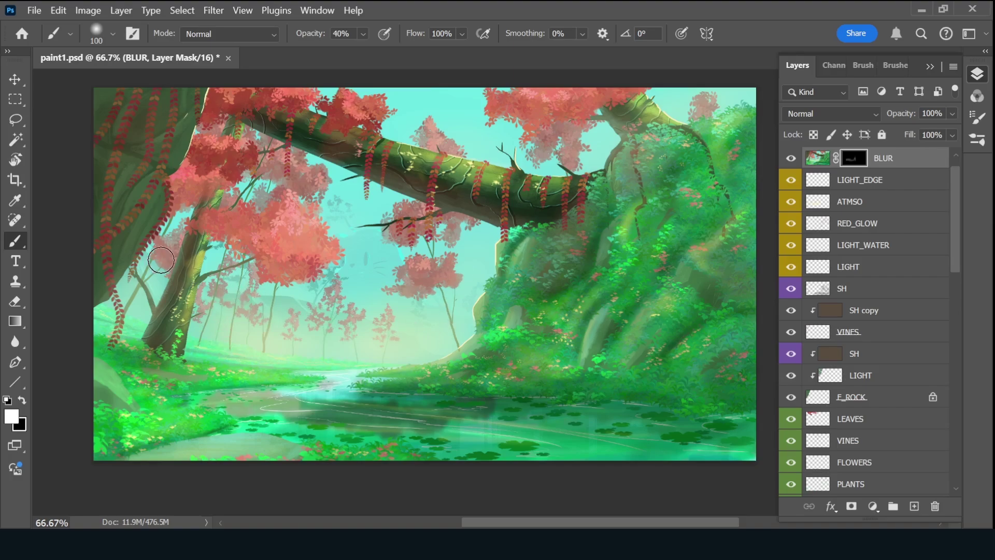
mouse_move(723, 310)
left_mouse_down()
mouse_move(257, 134)
mouse_move(439, 271)
mouse_move(752, 110)
left_mouse_up()
Add an inverted-mask Exposure adjustment and brighten the water and lower-left bank.
left_click(873, 506)
left_click(926, 311)
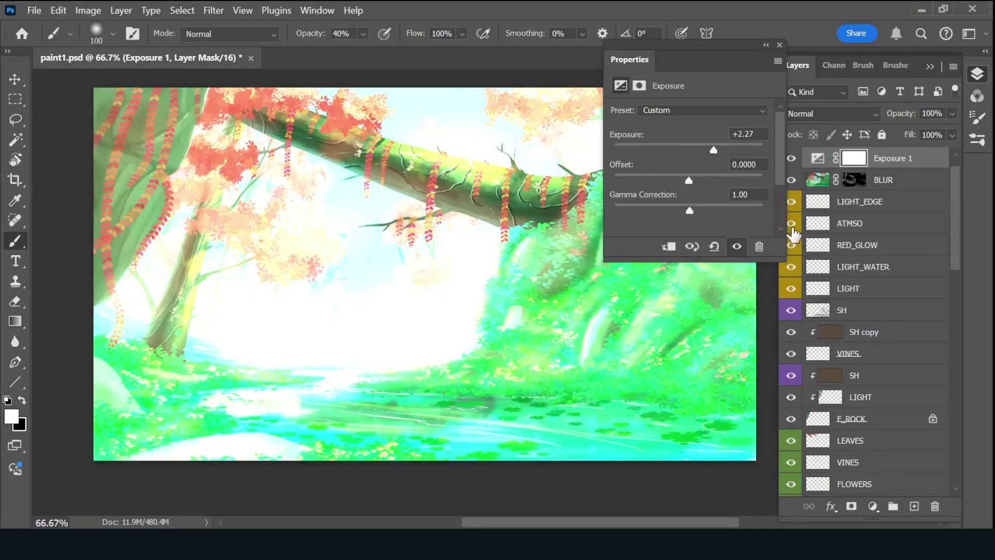
key("ctrl+i")
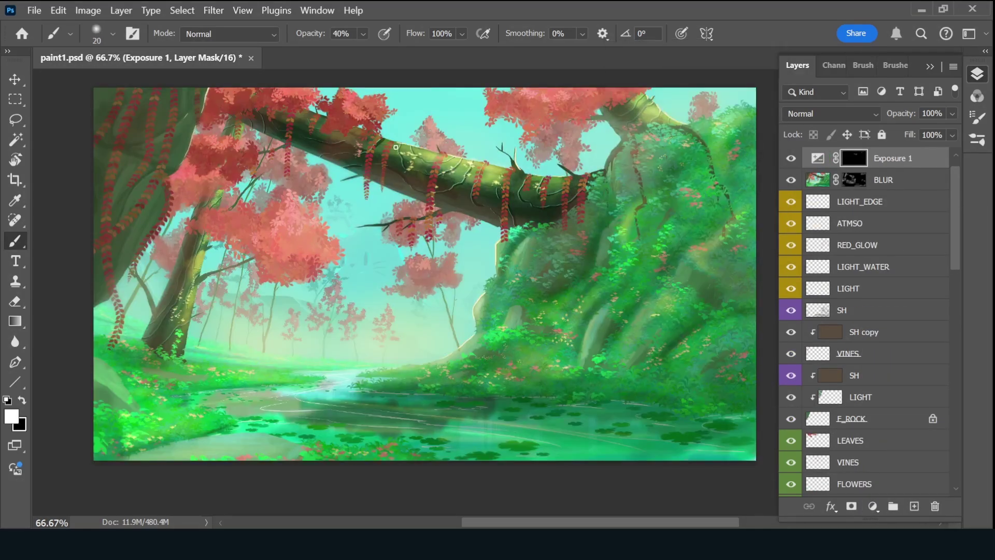
left_click_drag(306, 393, 585, 428)
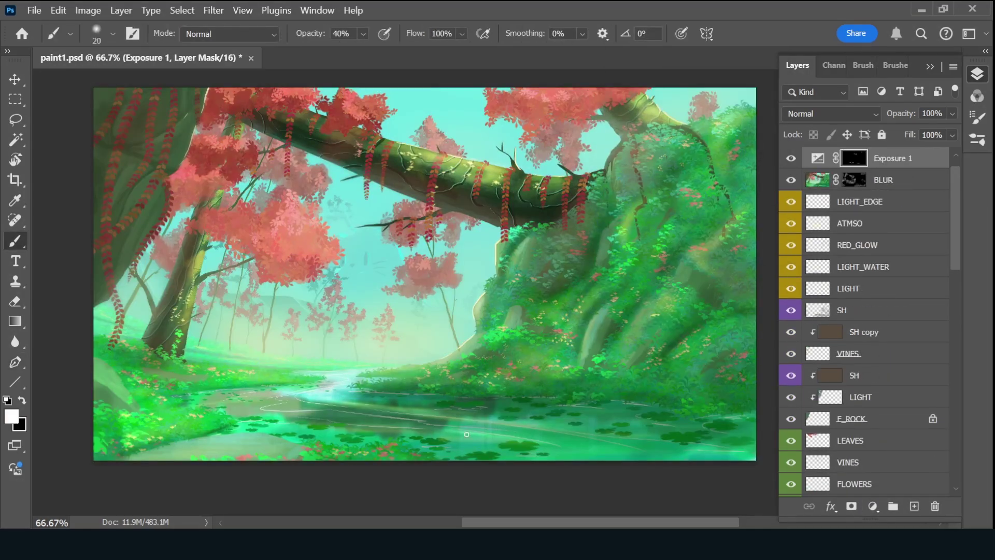
left_click_drag(493, 410, 741, 422)
left_click_drag(283, 394, 208, 399)
left_click_drag(297, 378, 238, 381)
Extend the exposure highlights onto the trunk and pink foliage.
key("bracketright")
left_click_drag(191, 294, 192, 259)
mouse_move(306, 213)
left_mouse_down()
mouse_move(291, 244)
mouse_move(319, 248)
left_mouse_up()
left_click_drag(163, 191, 140, 248)
left_click_drag(353, 402, 604, 399)
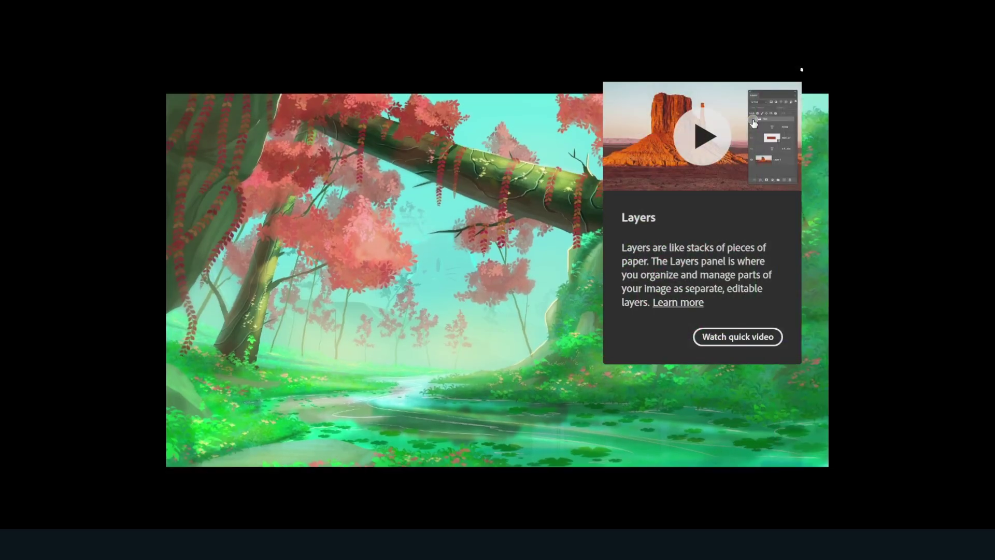